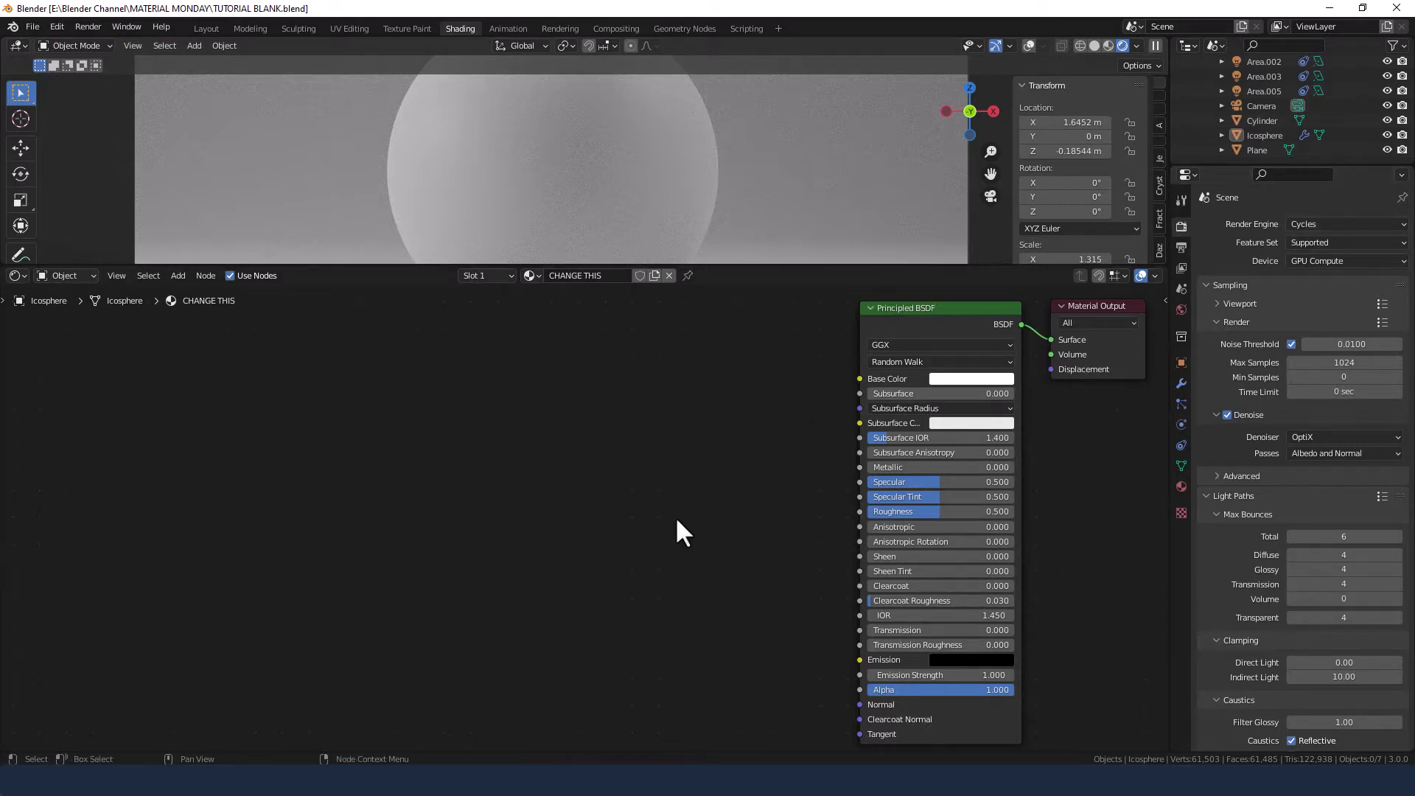
- Duplicate the Principled BSDF node, place the copy beside the original, and move the Material Output node farther away to make room
{"action": "scroll", "coordinate": [674, 513], "scroll_direction": "down", "scroll_amount": 2}
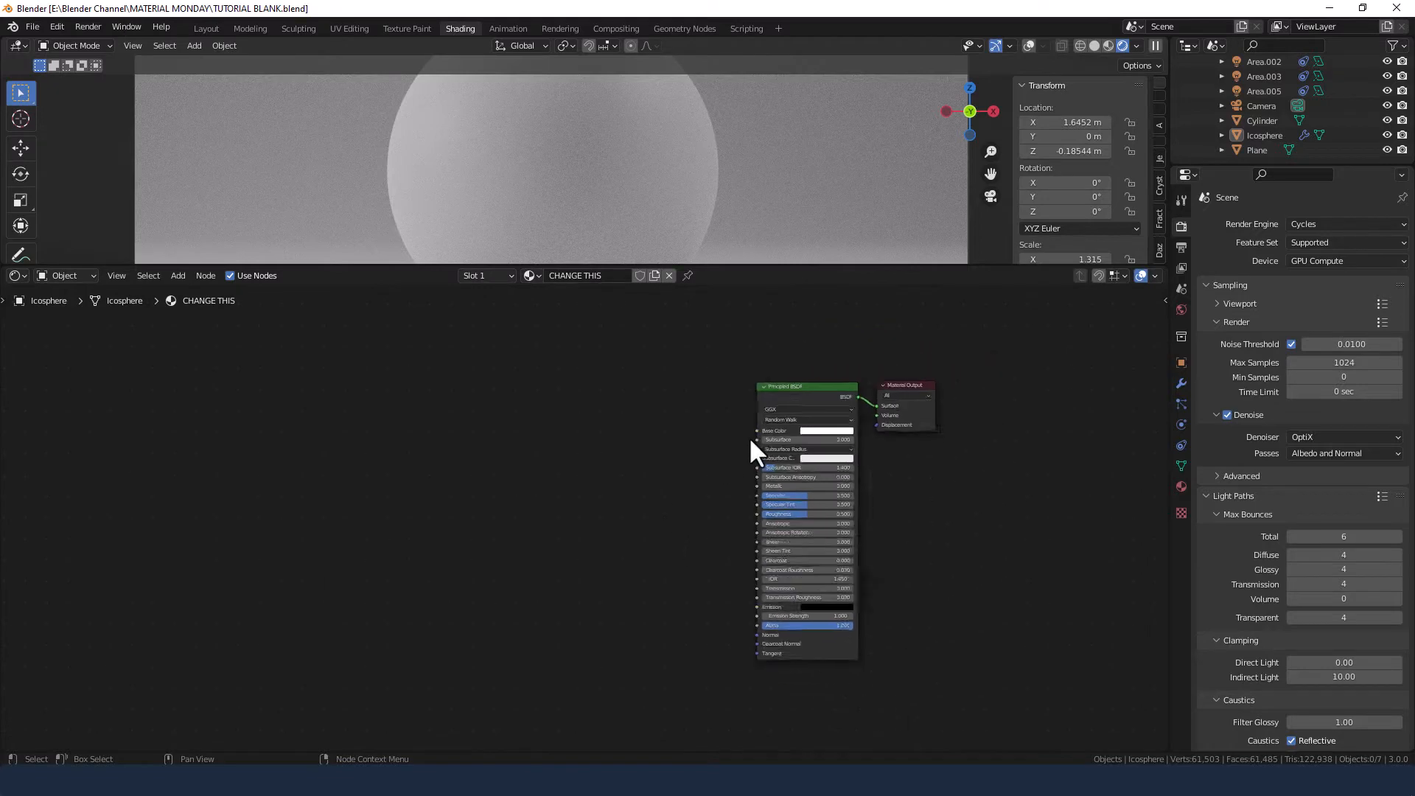
{"action": "left_click", "coordinate": [788, 398]}
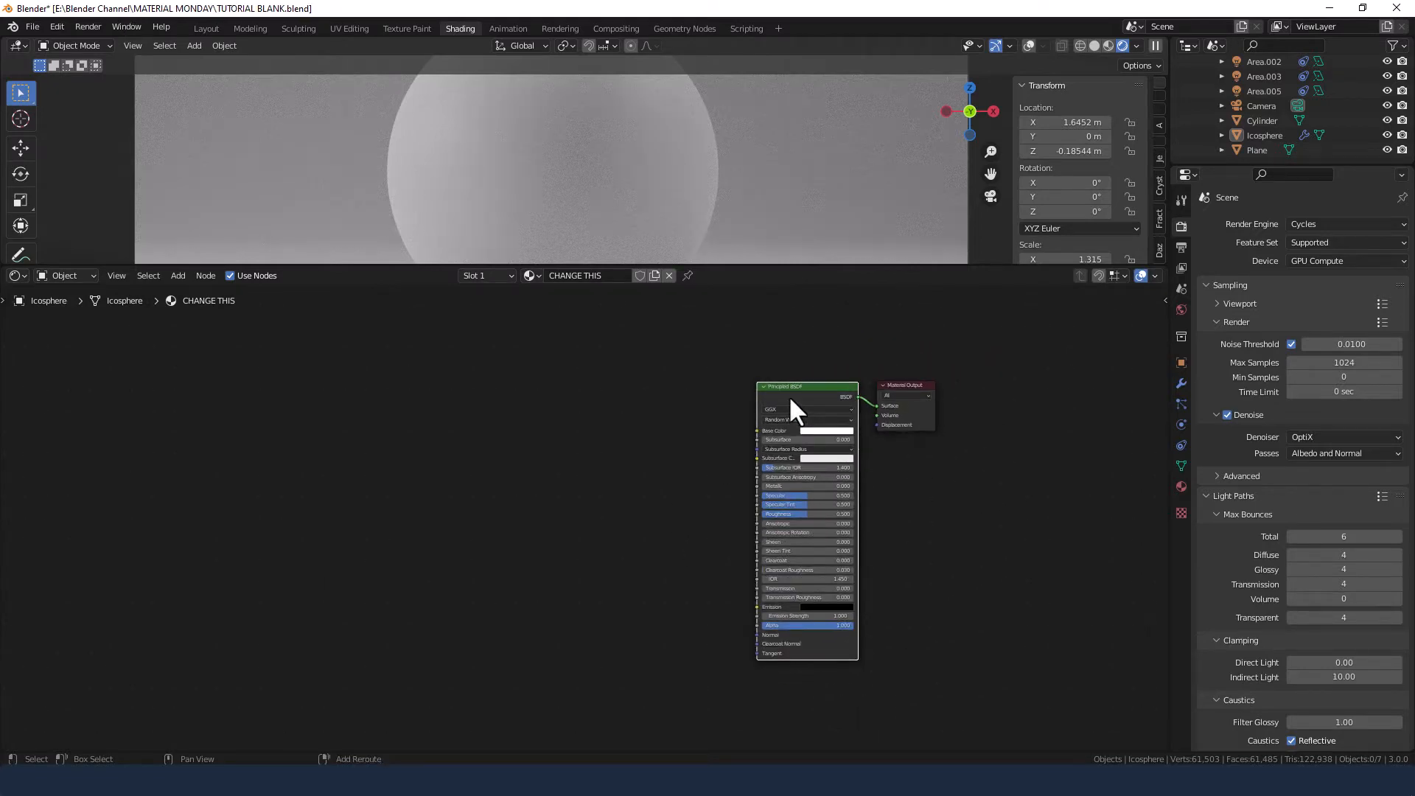
{"action": "key", "text": "shift+d"}
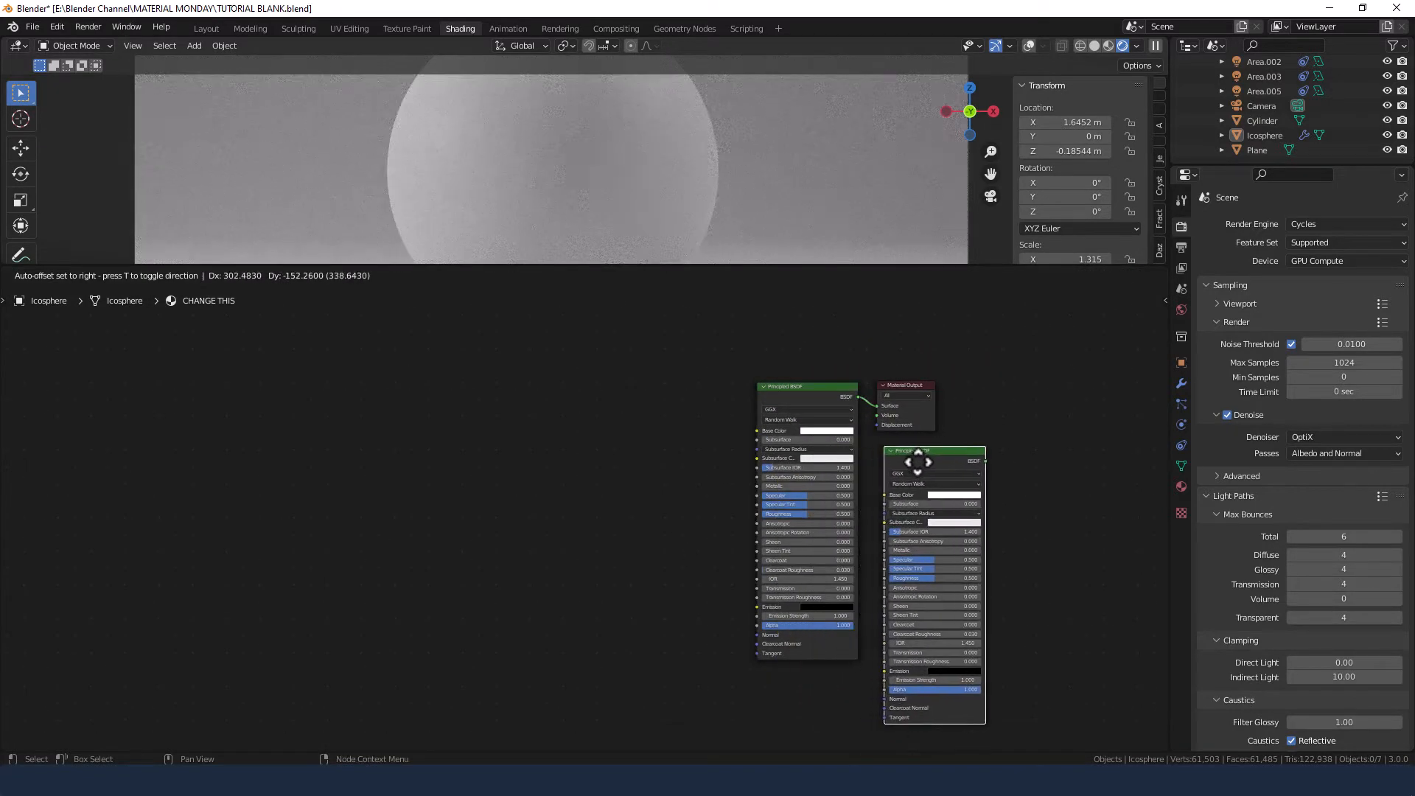
{"action": "left_click", "coordinate": [927, 463]}
{"action": "left_click_drag", "start_coordinate": [914, 385], "coordinate": [1125, 341]}
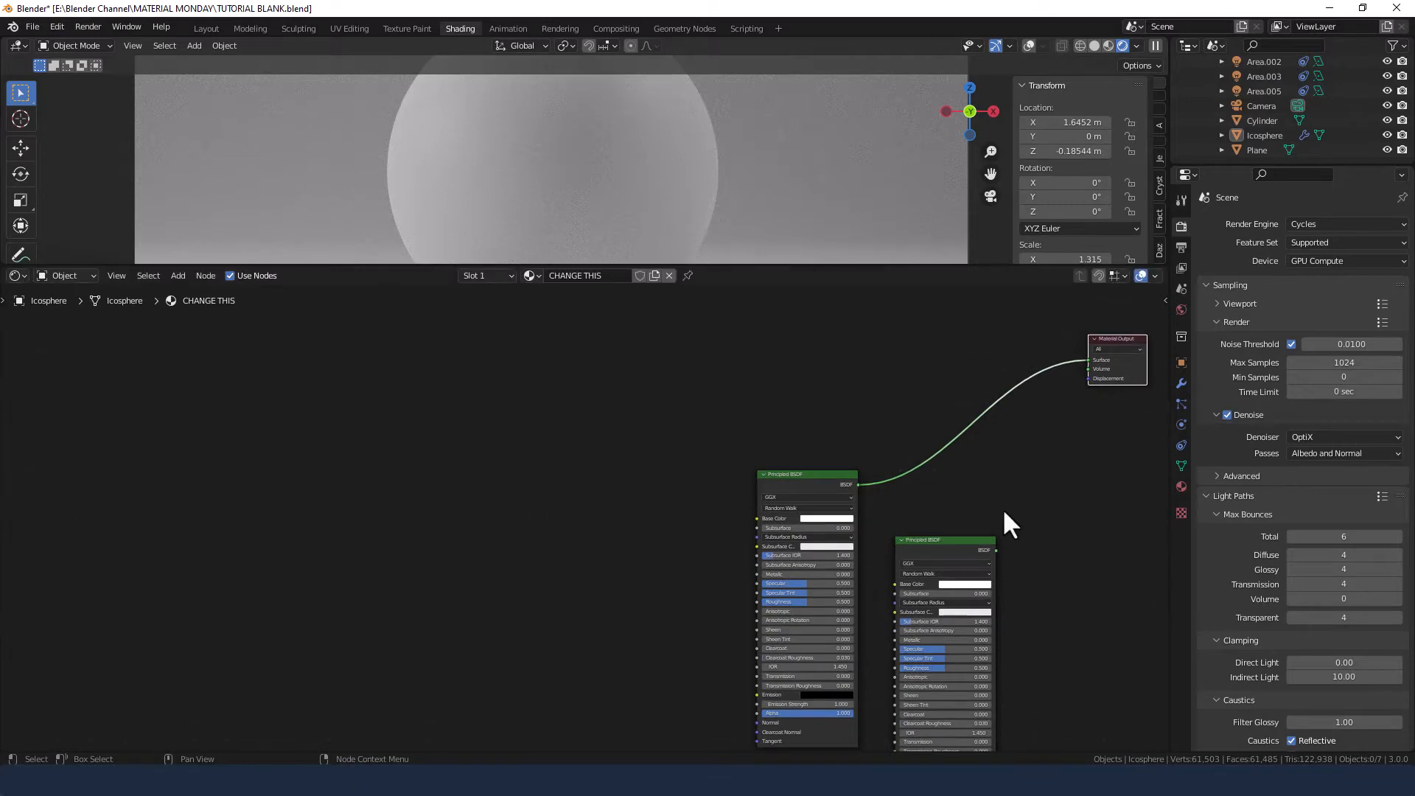
{"action": "left_click", "coordinate": [976, 556]}
{"action": "left_click_drag", "start_coordinate": [976, 556], "coordinate": [981, 520]}
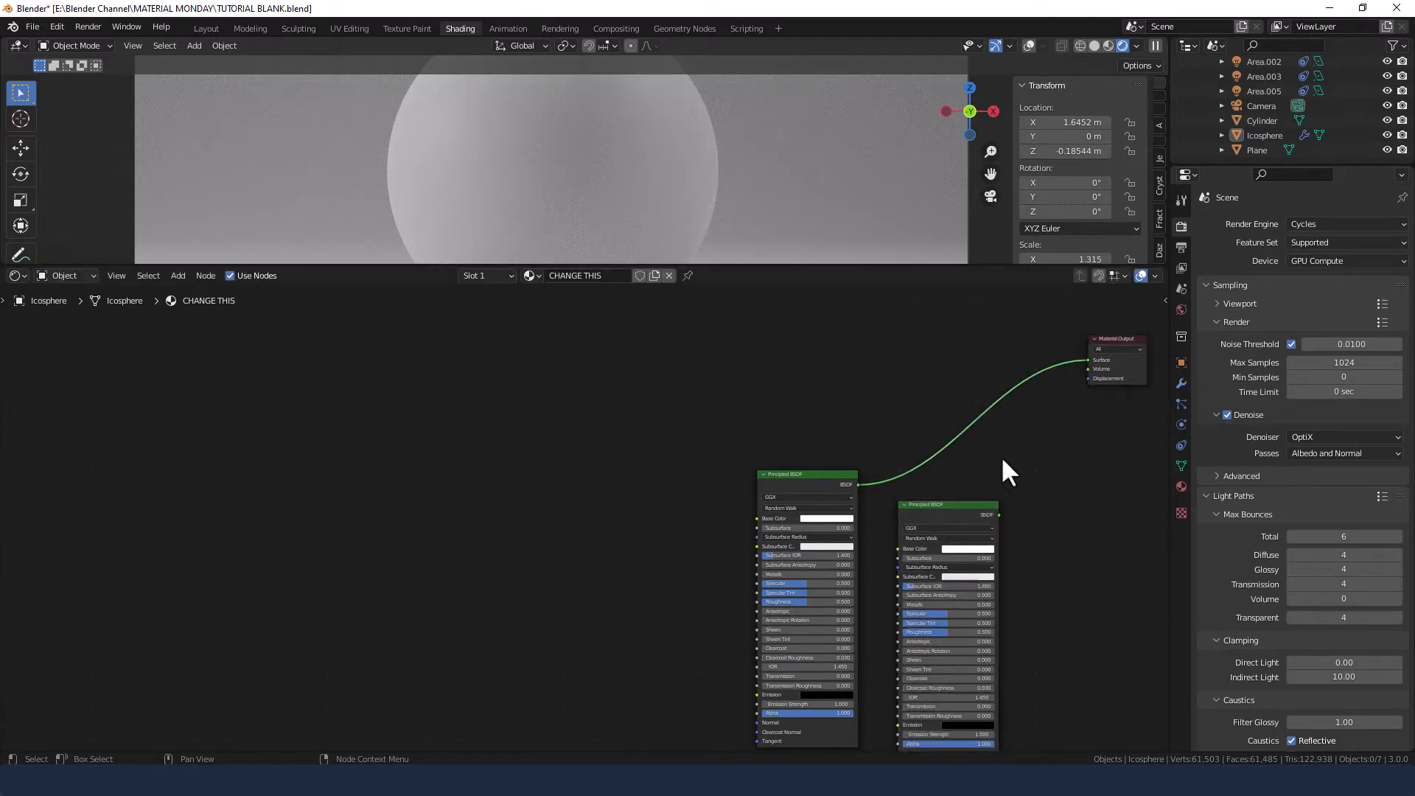
- Insert a Mix Shader between the original Principled BSDF and Material Output, and connect the duplicated BSDF to its second Shader input
{"action": "key", "text": "shift+a"}
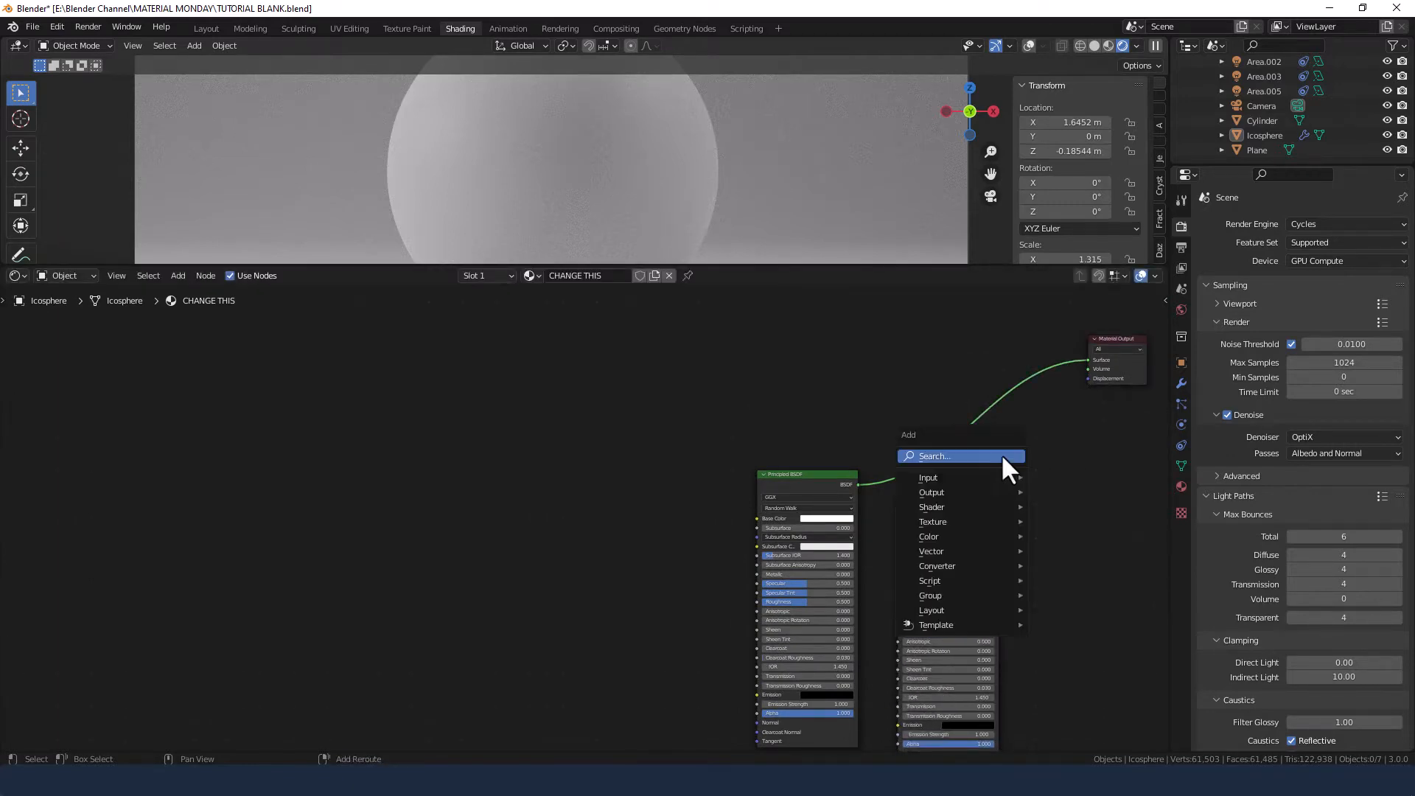
{"action": "left_click", "coordinate": [1002, 457]}
{"action": "type", "text": "mix"}
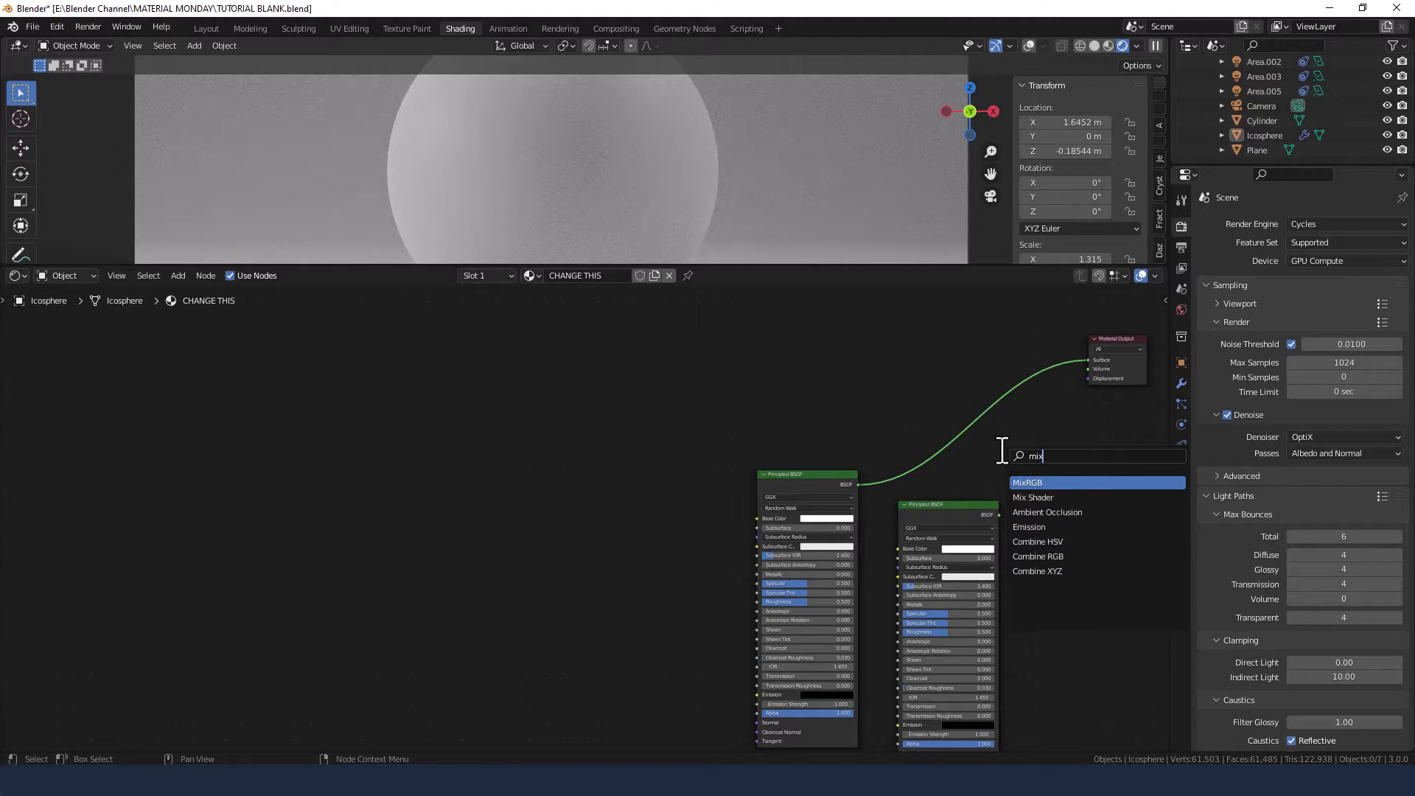
{"action": "key", "text": "Return"}
{"action": "left_click", "coordinate": [1039, 383]}
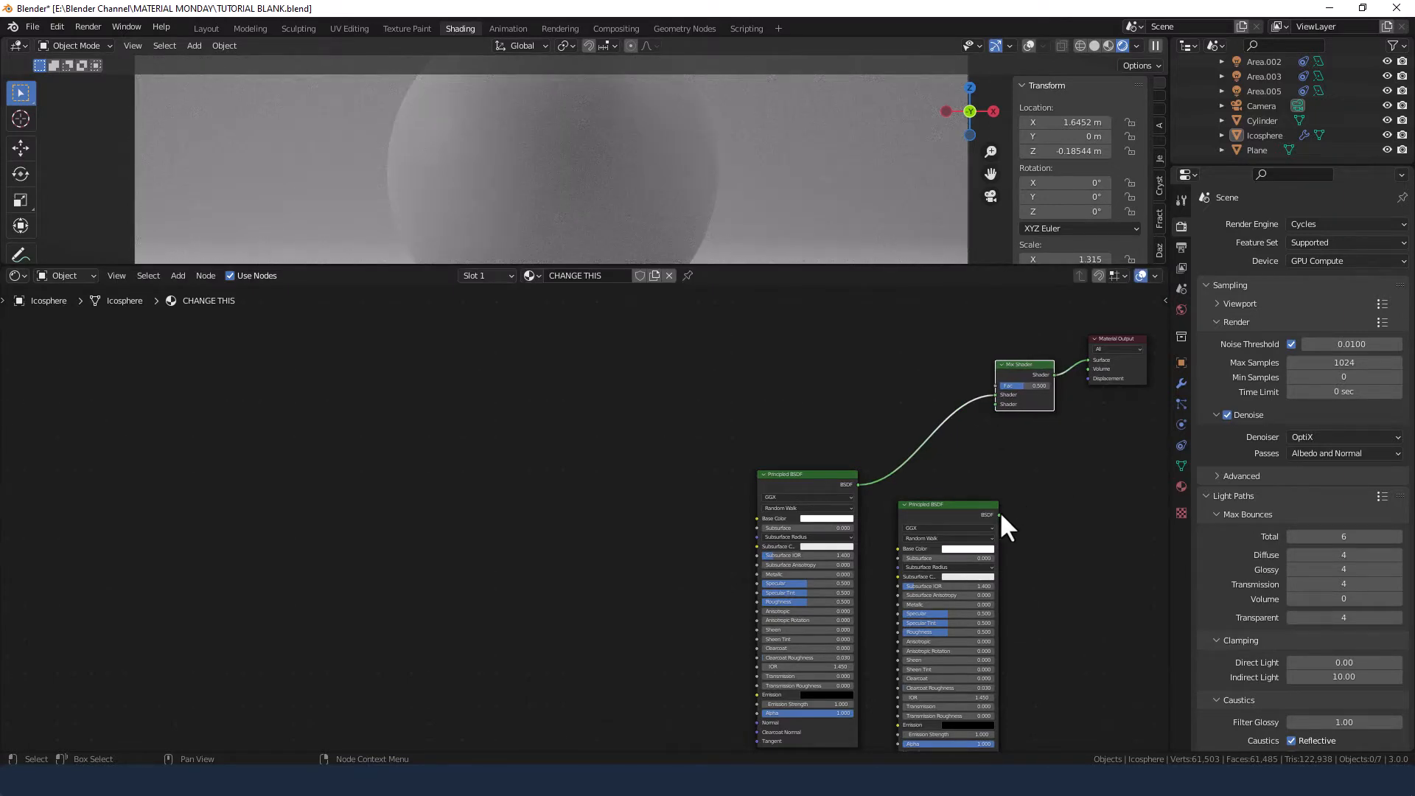
{"action": "left_click_drag", "start_coordinate": [1000, 514], "coordinate": [995, 404]}
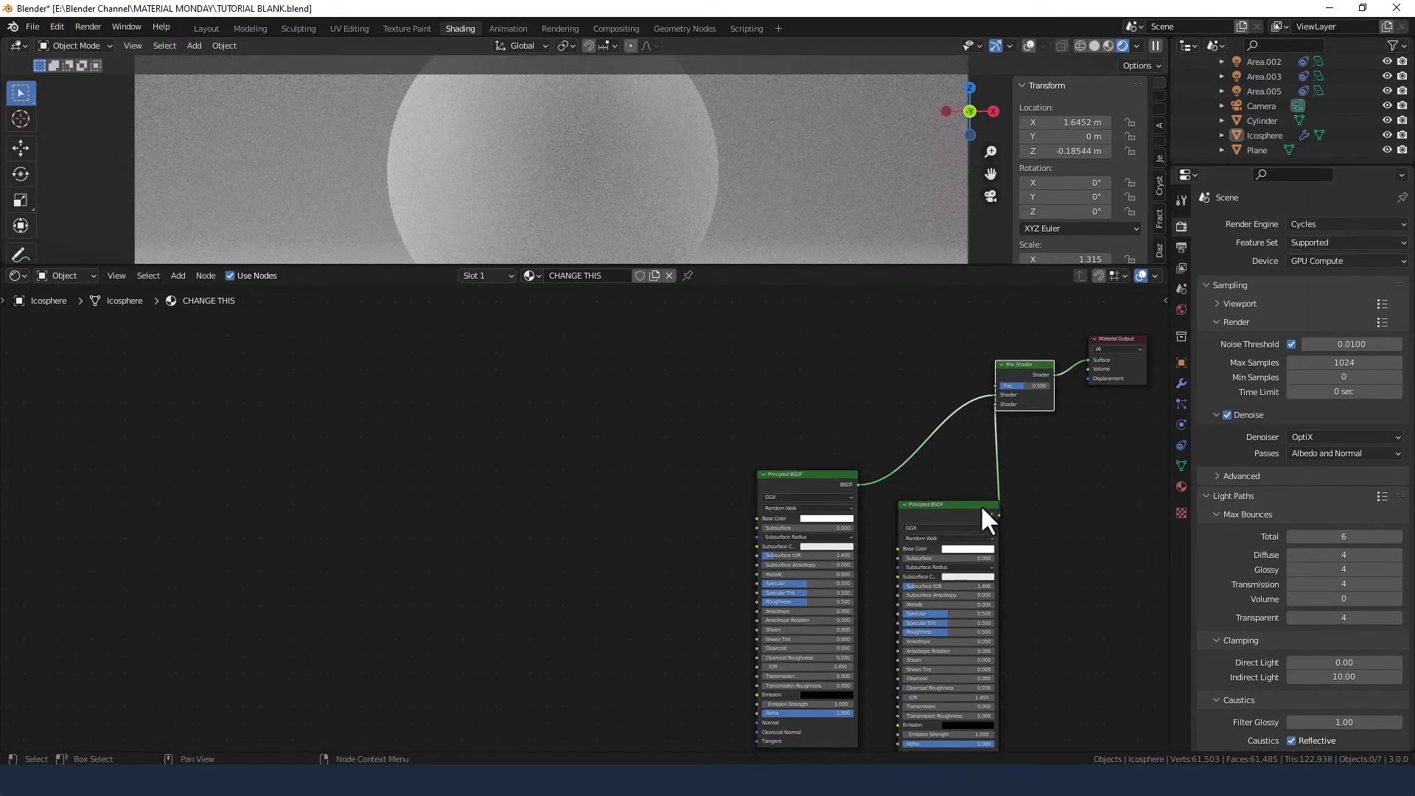
- Rearrange both Principled BSDF nodes, the Mix Shader and the Material Output into a tidier layout
{"action": "left_click_drag", "start_coordinate": [977, 504], "coordinate": [953, 501]}
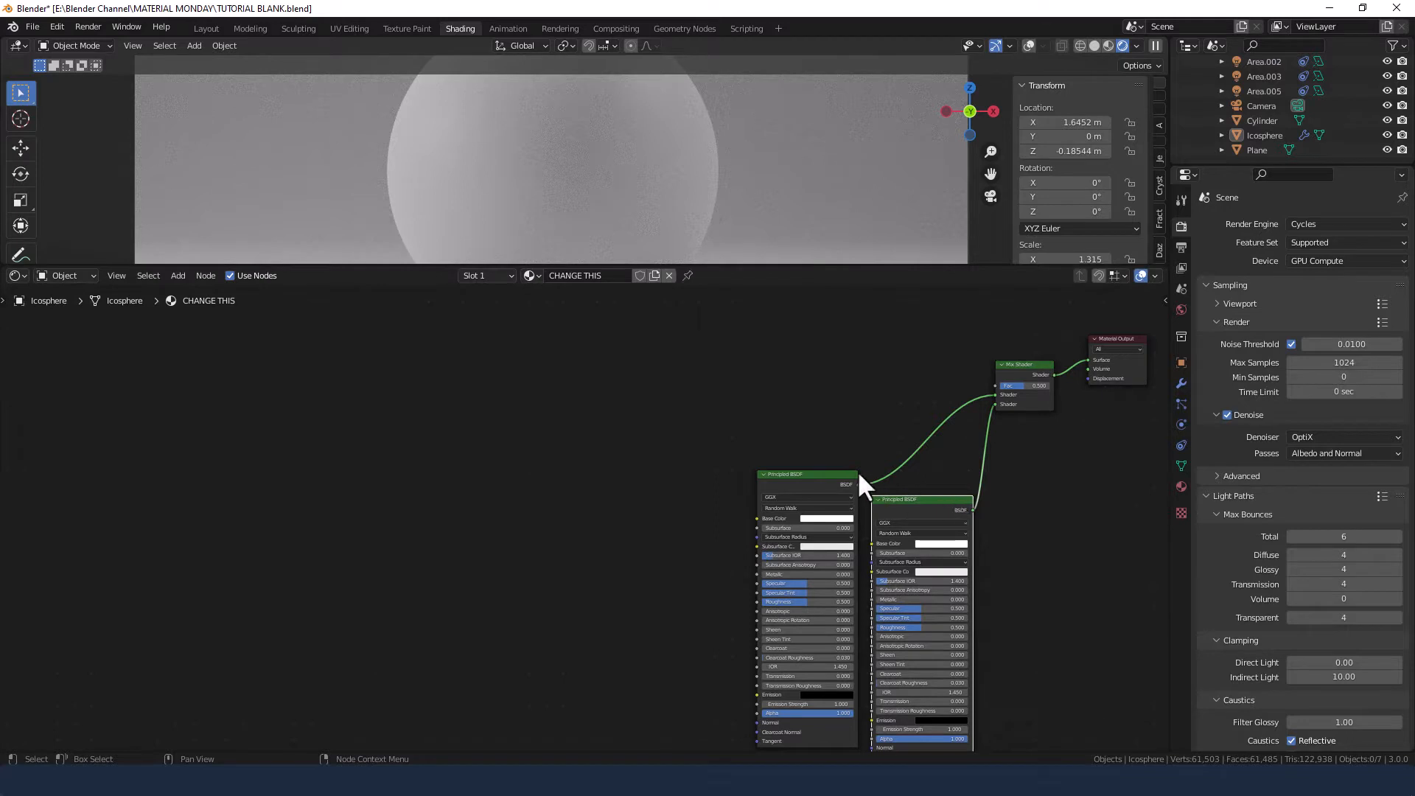
{"action": "left_click_drag", "start_coordinate": [847, 479], "coordinate": [837, 395]}
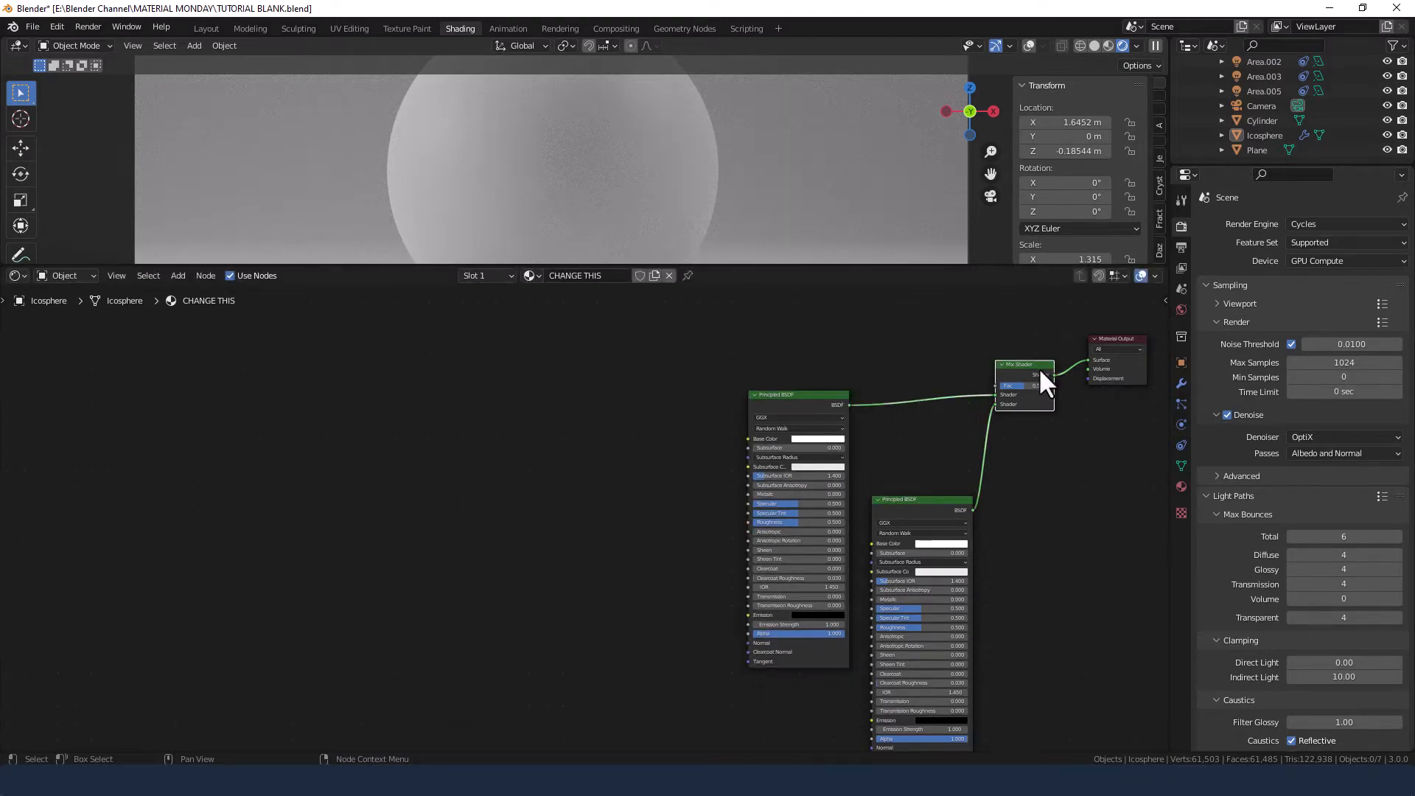
{"action": "left_click_drag", "start_coordinate": [1037, 367], "coordinate": [1044, 404]}
{"action": "left_click_drag", "start_coordinate": [1098, 339], "coordinate": [1094, 391]}
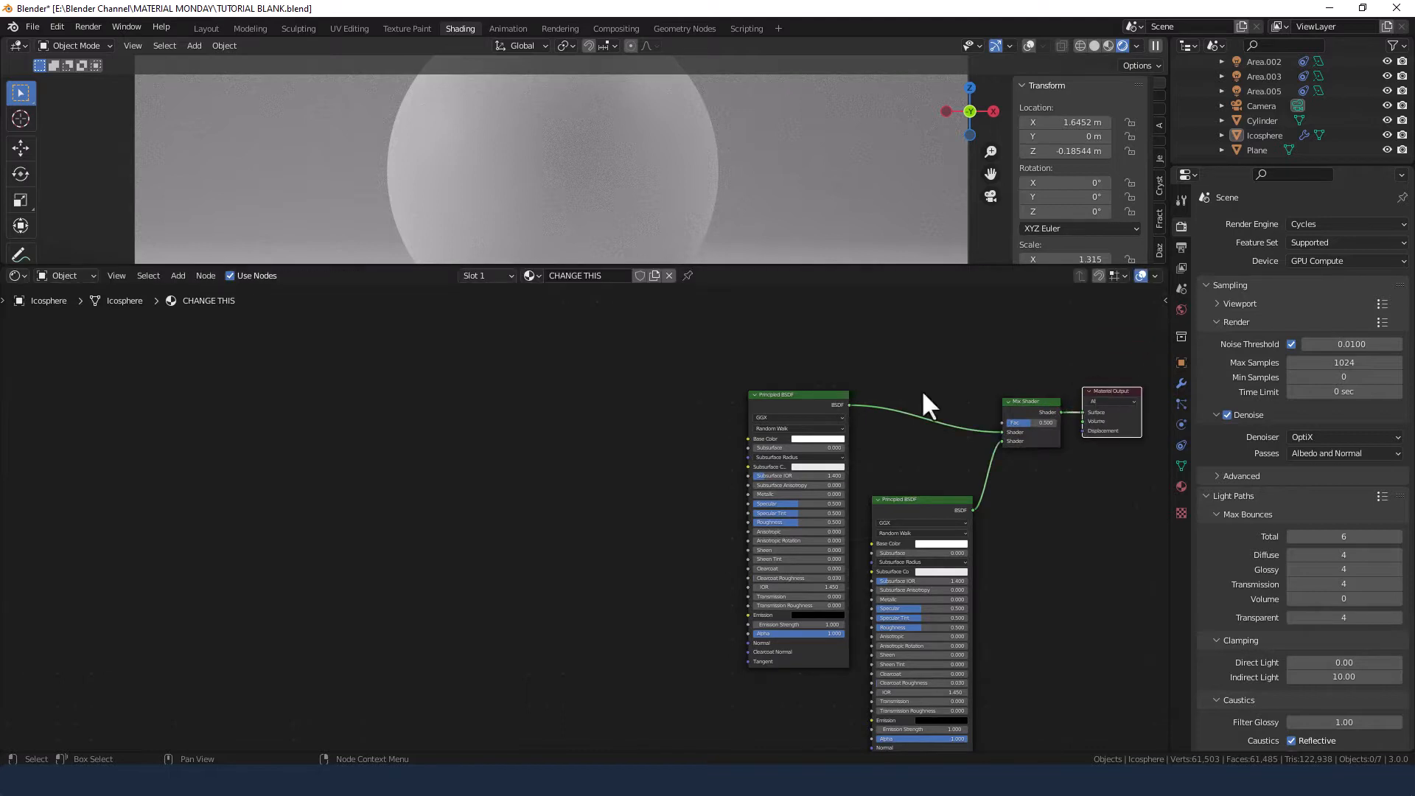
- Add a Musgrave Texture node in the empty space well before the Principled BSDF nodes
{"action": "middle_click_drag", "start_coordinate": [597, 450], "coordinate": [607, 416]}
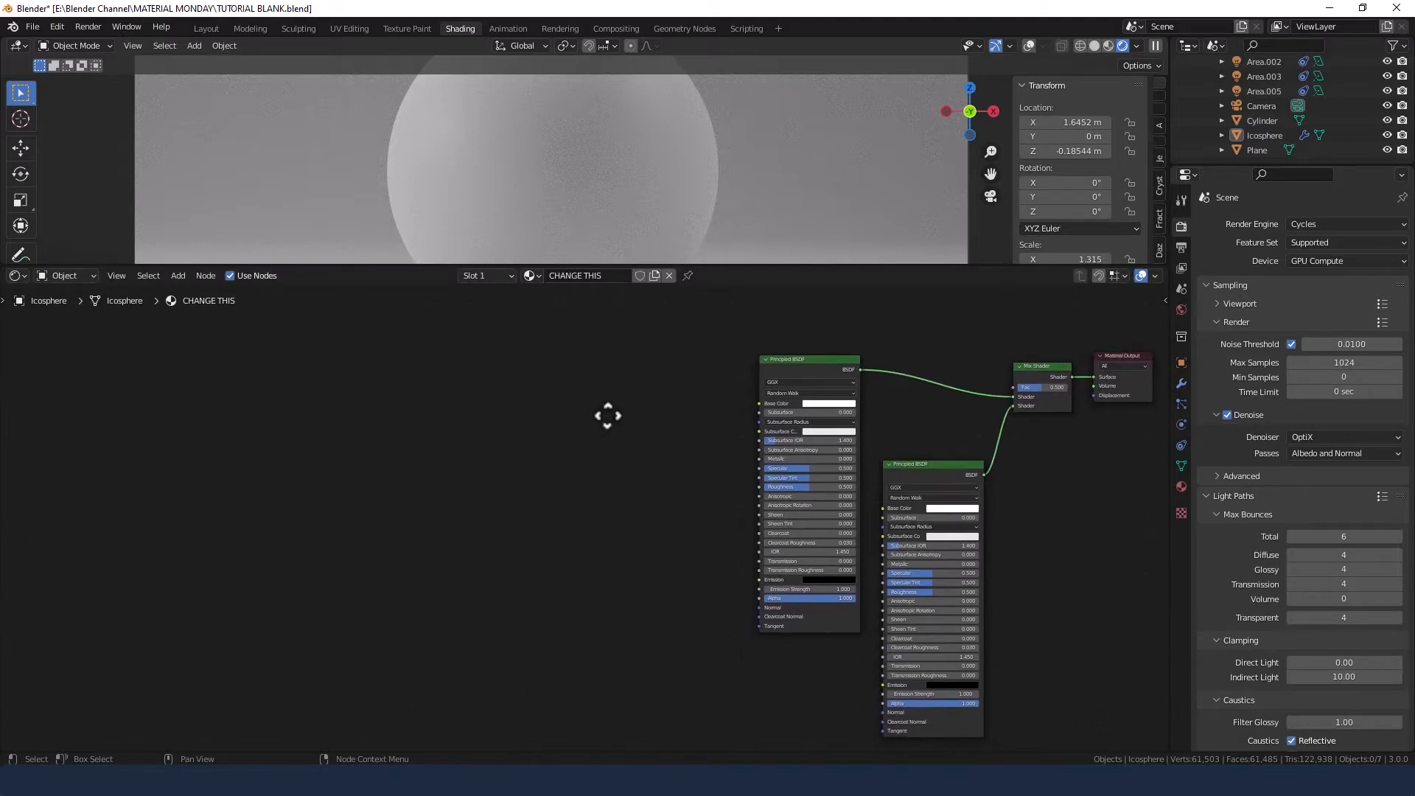
{"action": "key", "text": "shift+a"}
{"action": "left_click", "coordinate": [554, 413]}
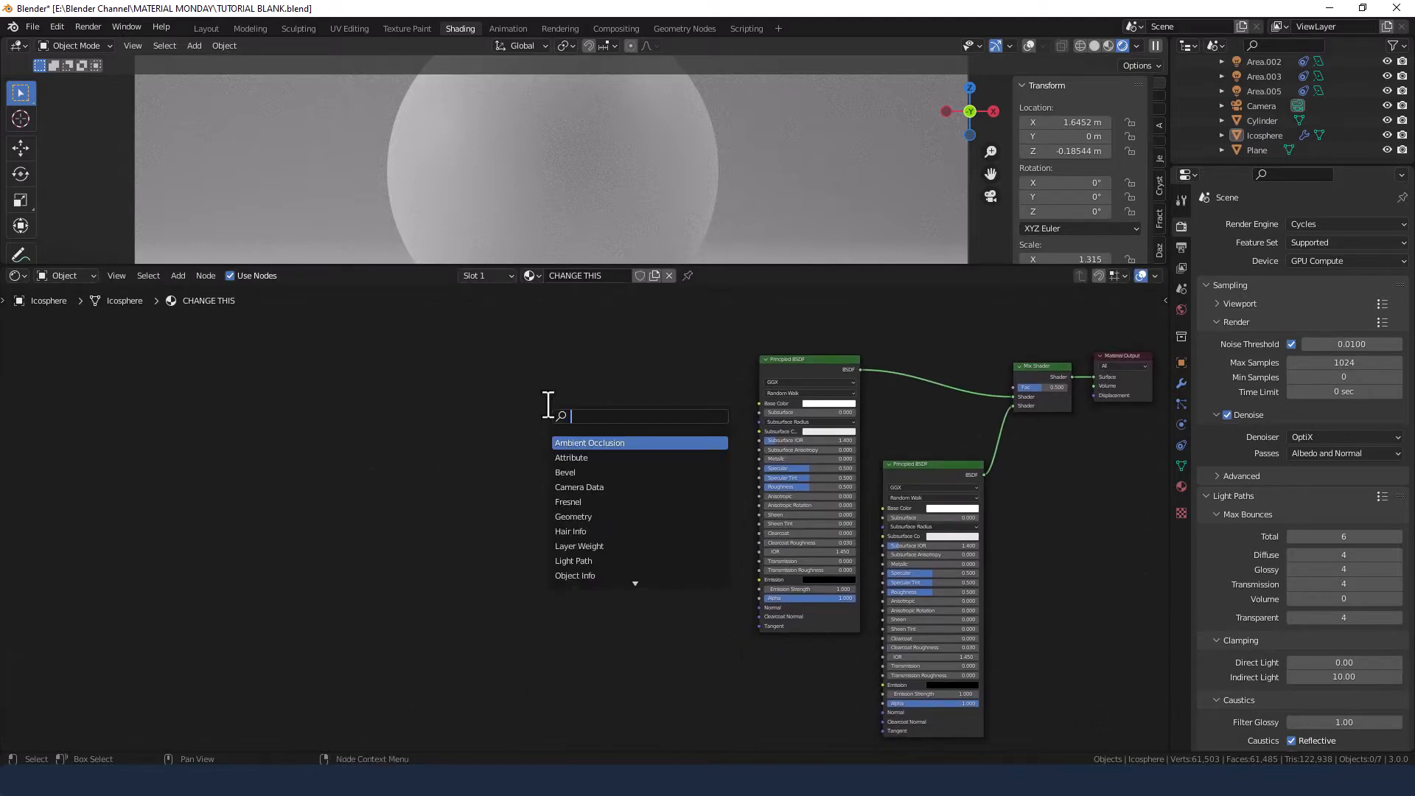
{"action": "type", "text": "musgra"}
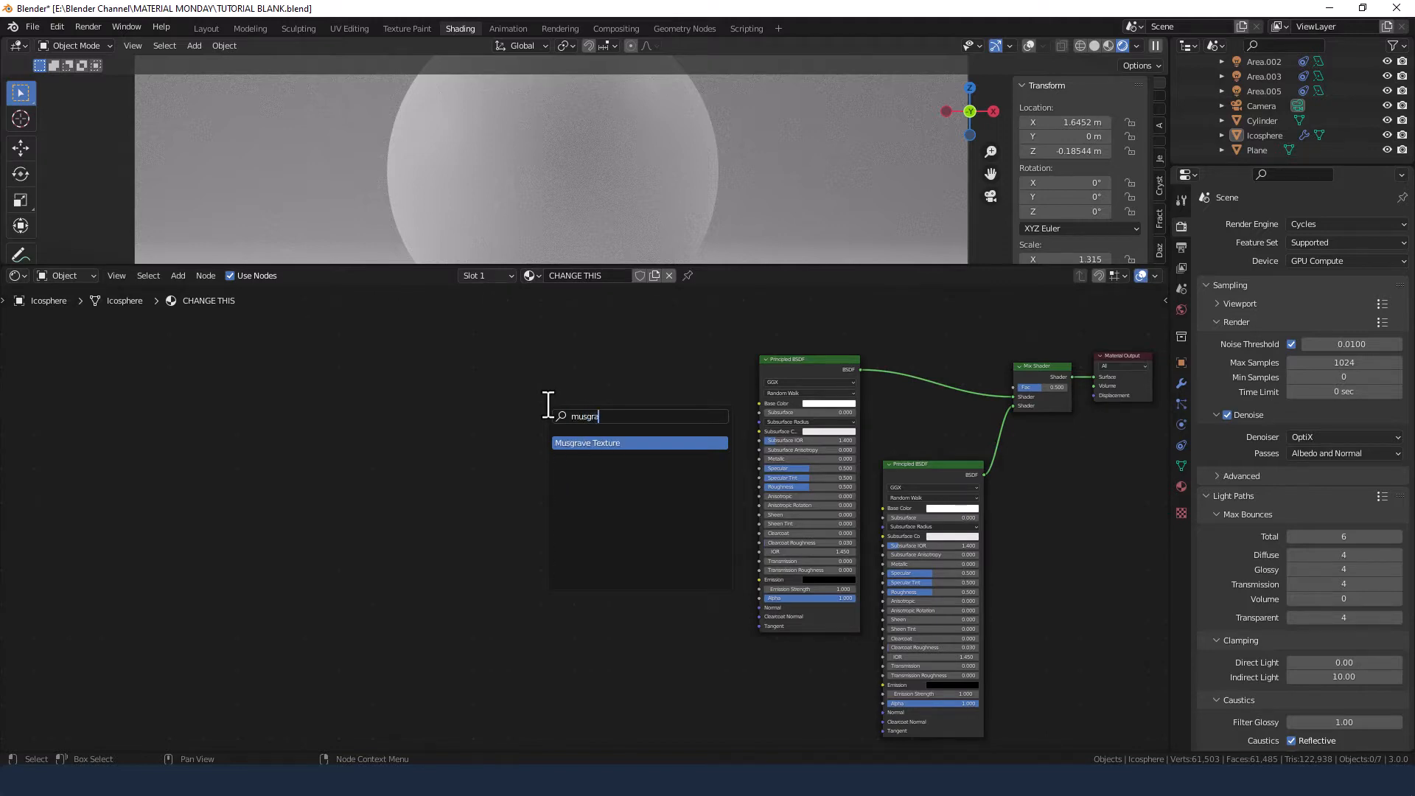
{"action": "key", "text": "Return"}
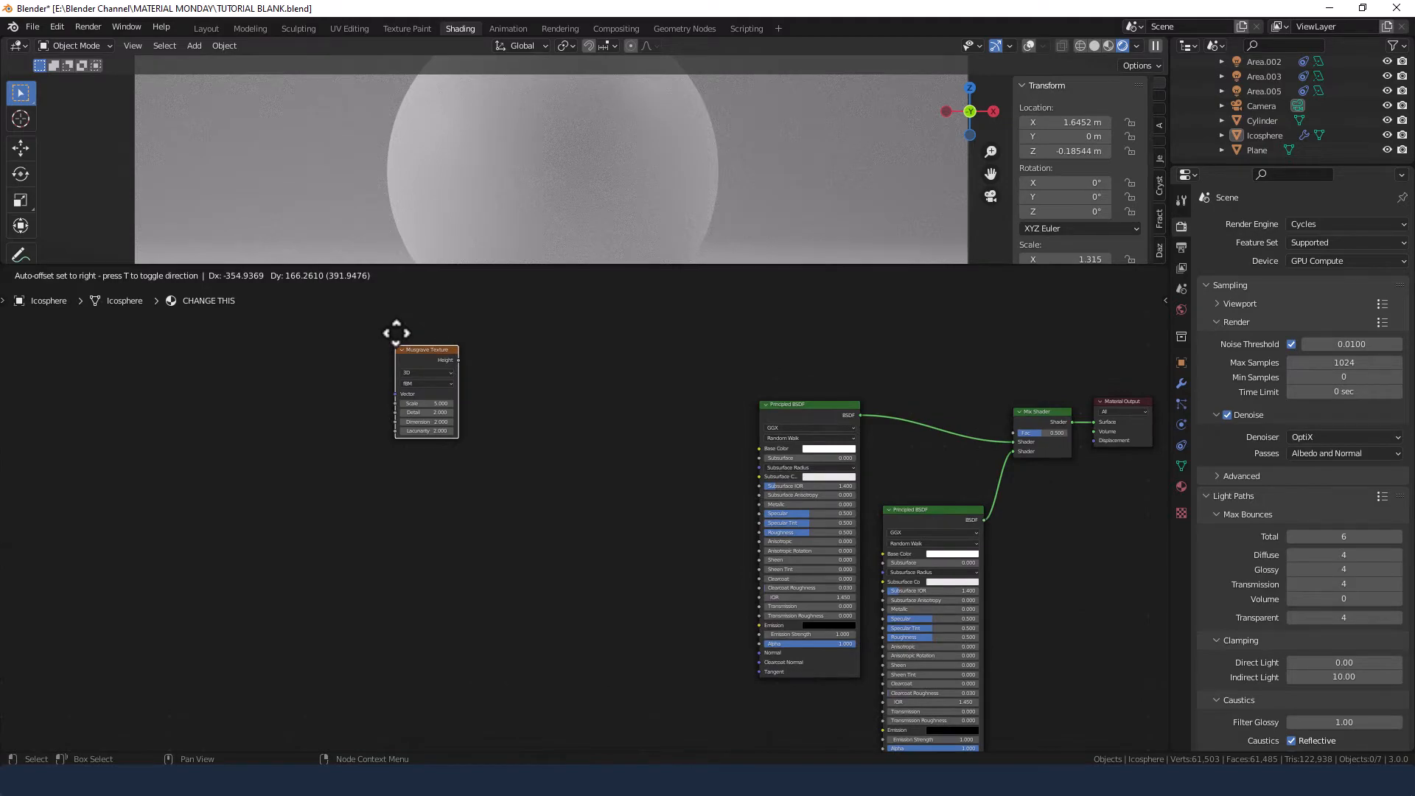
{"action": "left_click", "coordinate": [396, 330]}
- Duplicate the Musgrave Texture node three times, stacking the copies in a column below the original
{"action": "key", "text": "shift+d"}
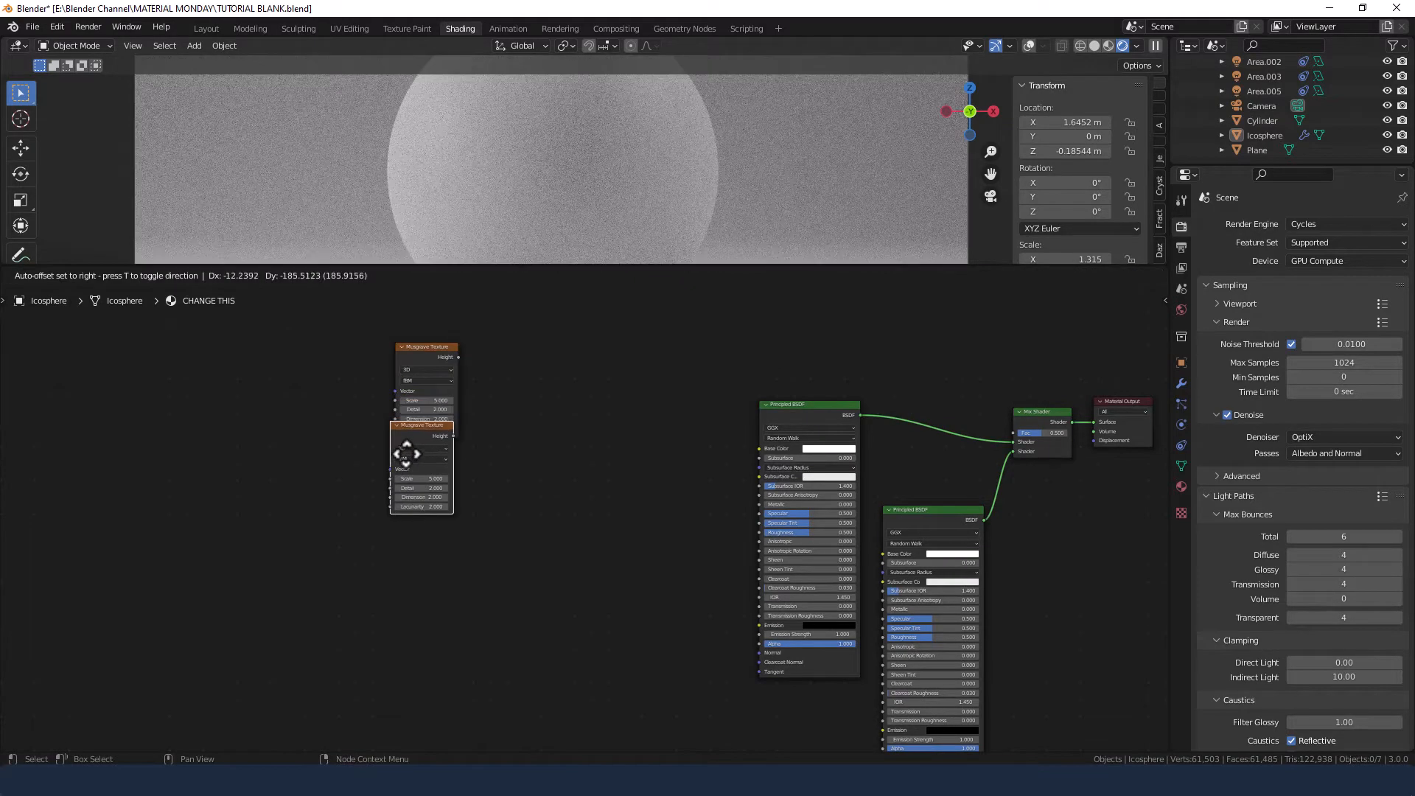
{"action": "left_click", "coordinate": [410, 475]}
{"action": "key", "text": "shift+d"}
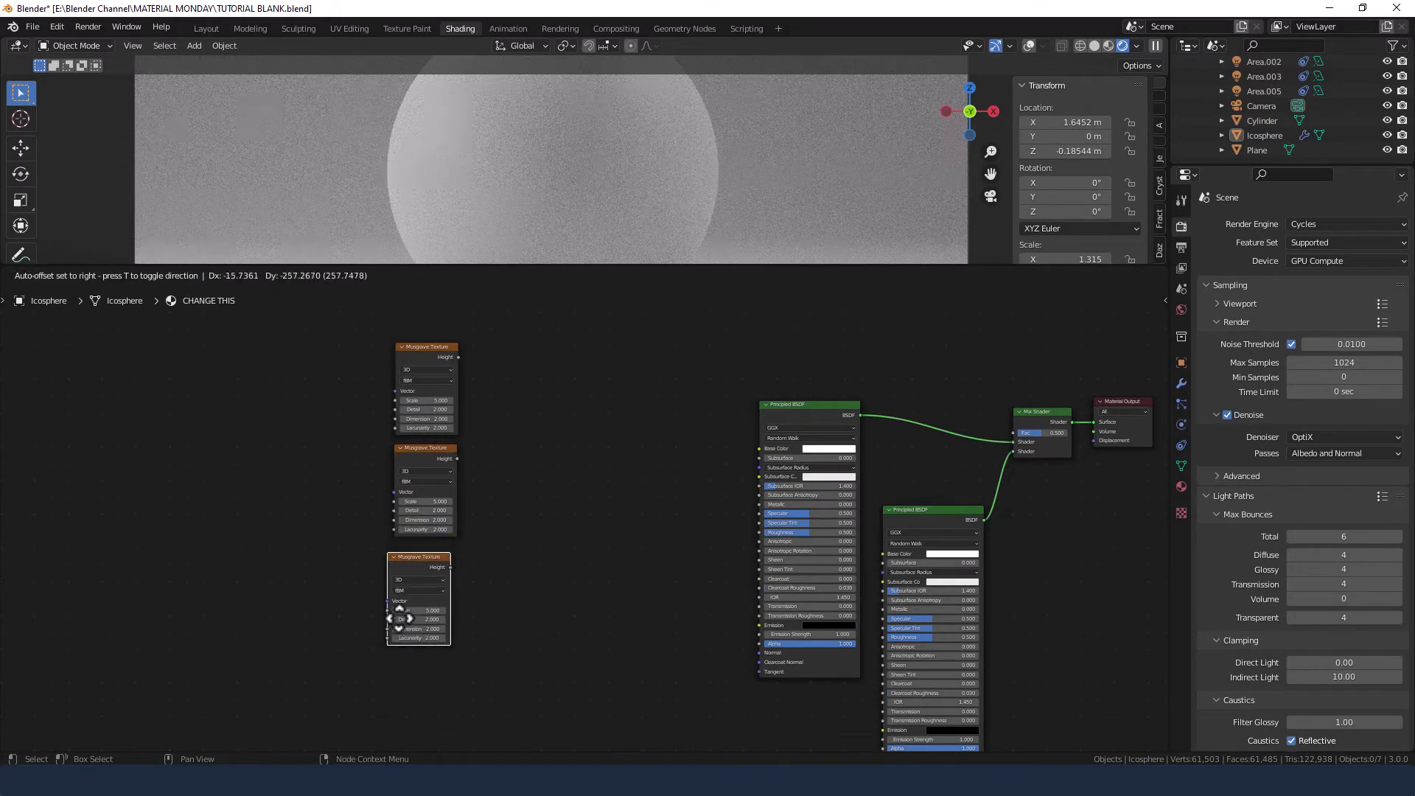
{"action": "left_click", "coordinate": [402, 612]}
{"action": "key", "text": "shift+d"}
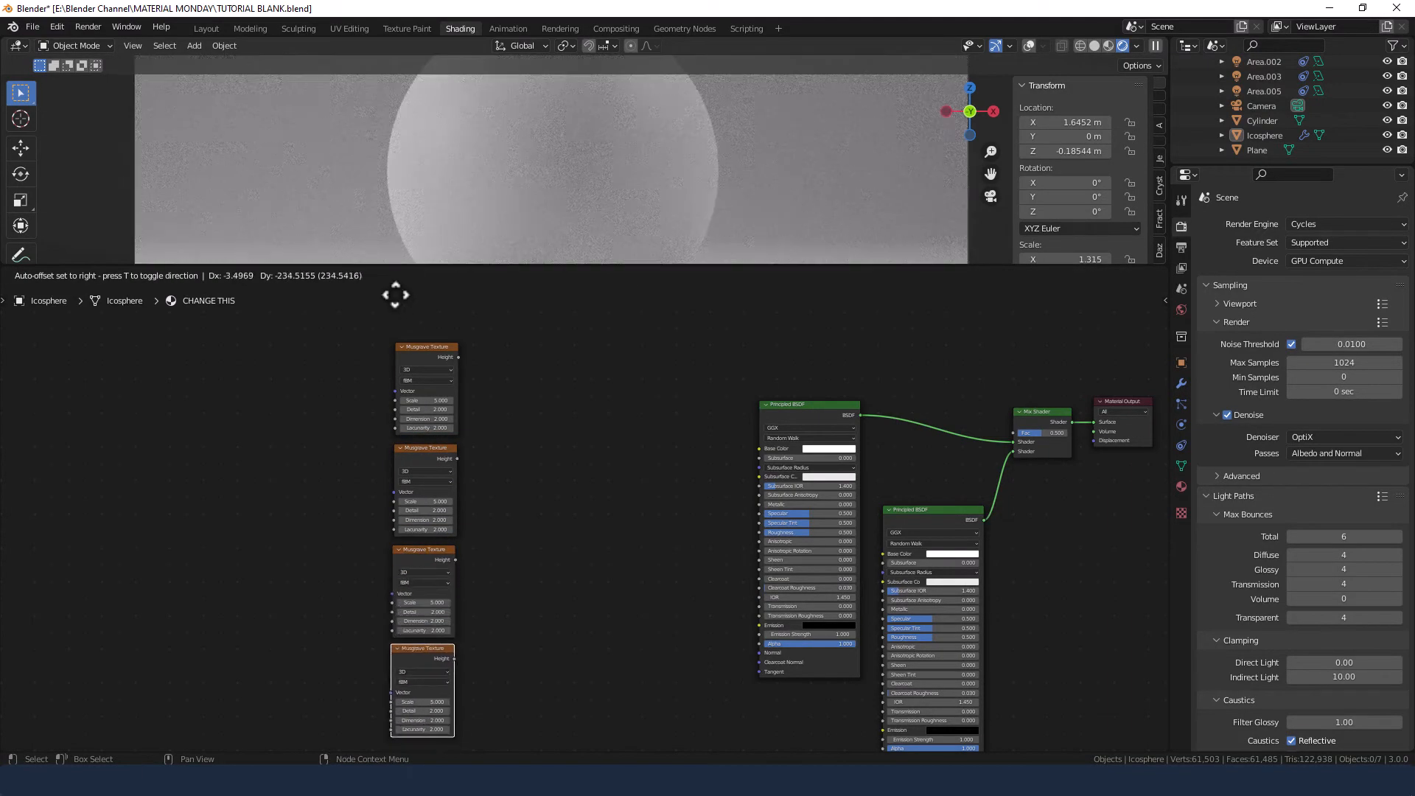
{"action": "left_click", "coordinate": [395, 299]}
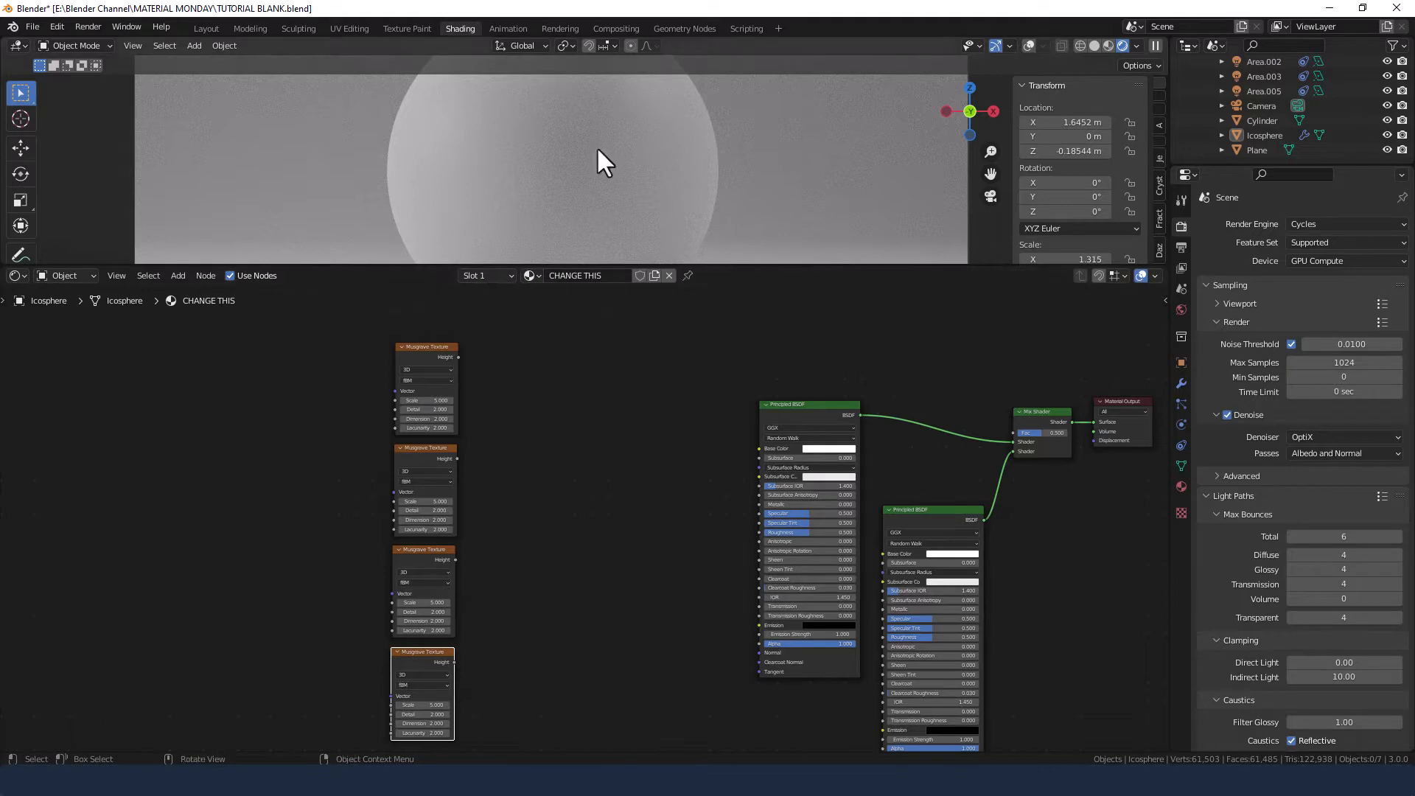
- Add a ColorRamp node beside the uppermost Musgrave Texture node
{"action": "key", "text": "shift+a"}
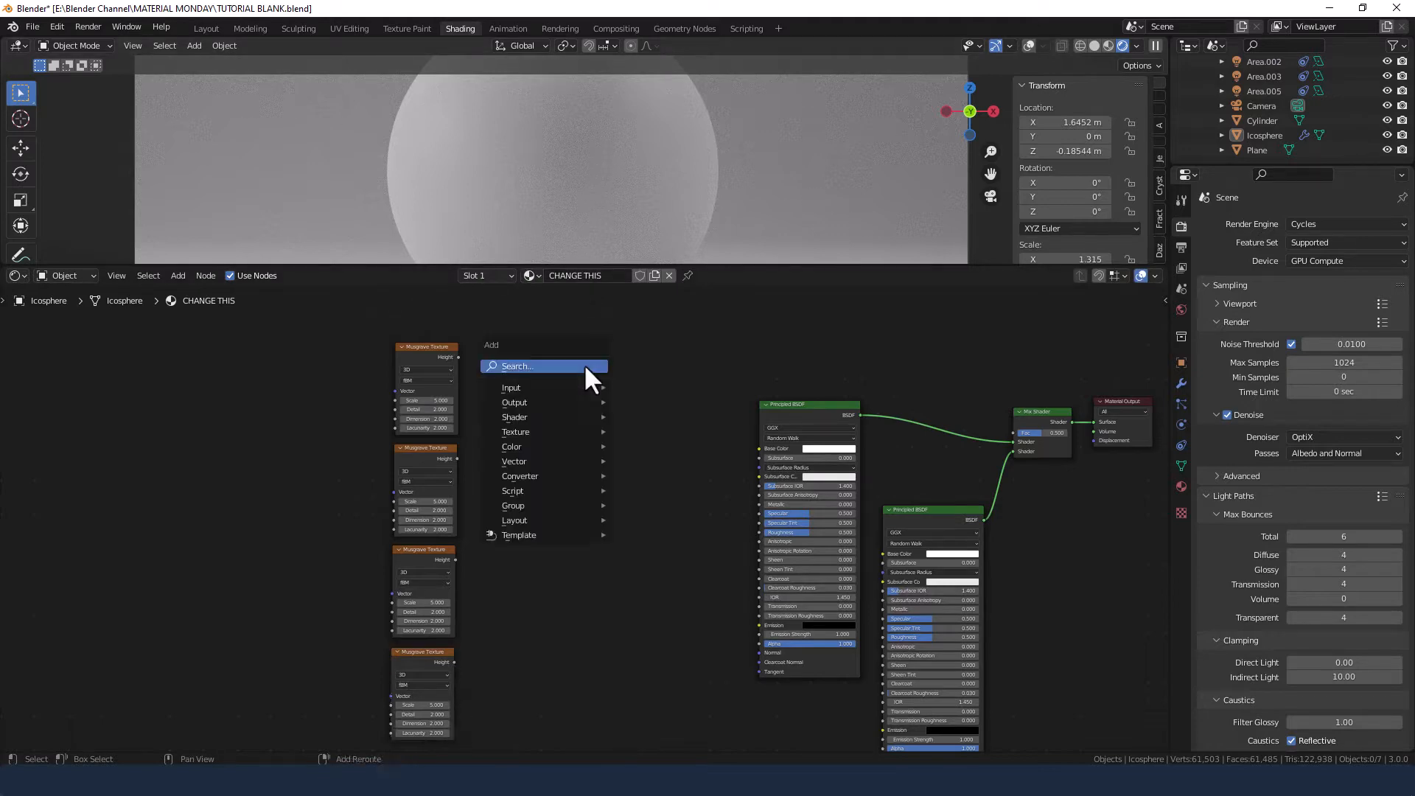
{"action": "left_click", "coordinate": [590, 367]}
{"action": "type", "text": "color ramp"}
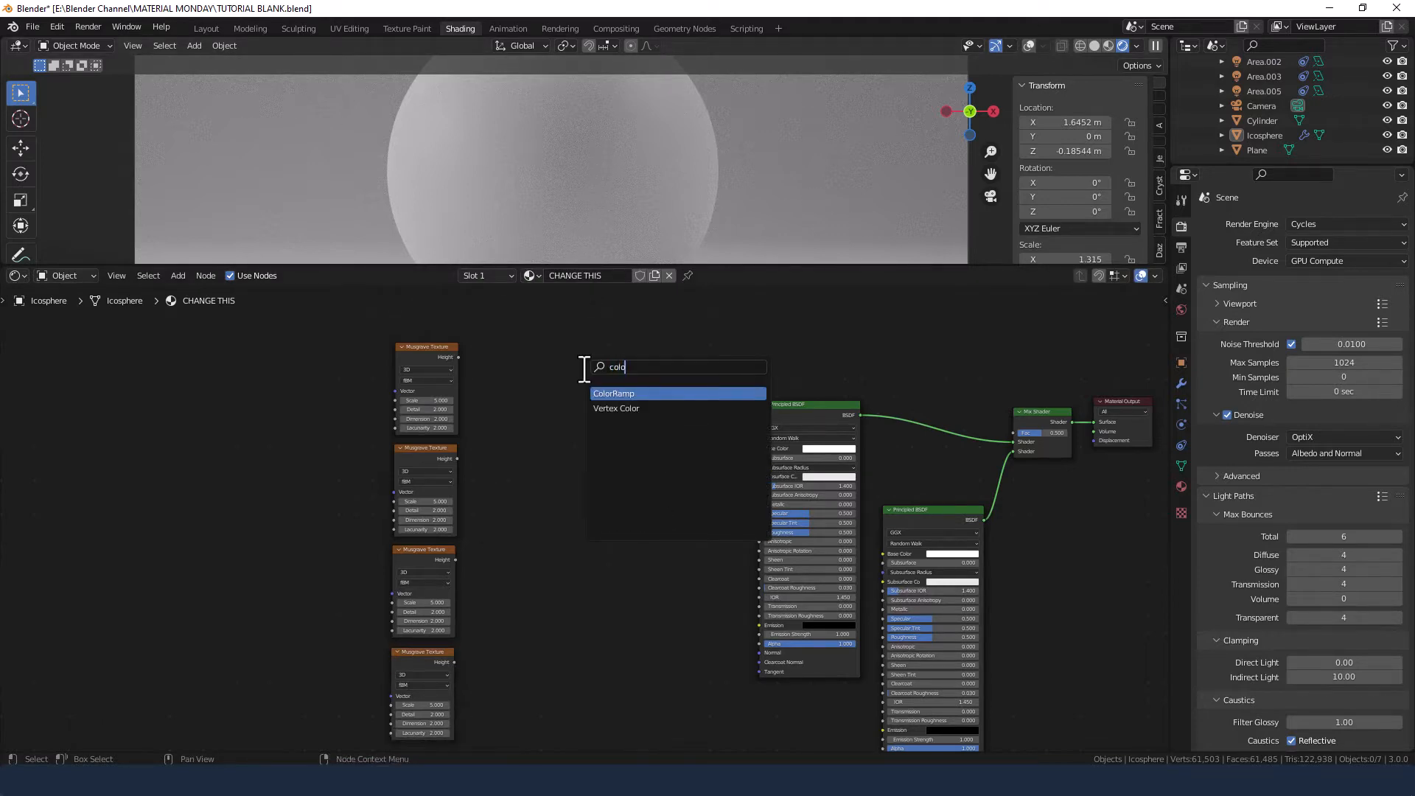
{"action": "key", "text": "Return"}
{"action": "left_click", "coordinate": [522, 315]}
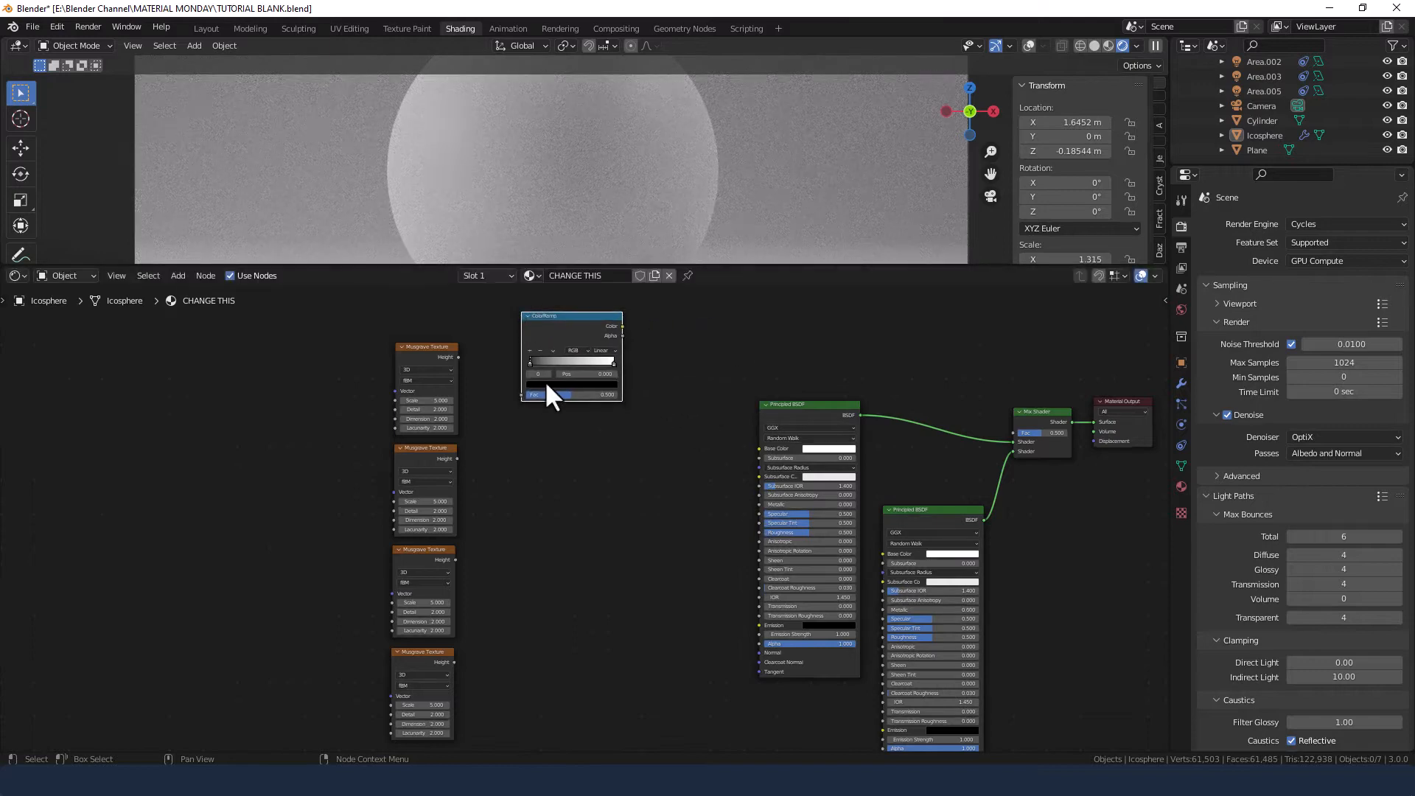
- Duplicate the ColorRamp node four times, stacking the copies in a column below the original
{"action": "key", "text": "shift+d"}
{"action": "left_click", "coordinate": [545, 496]}
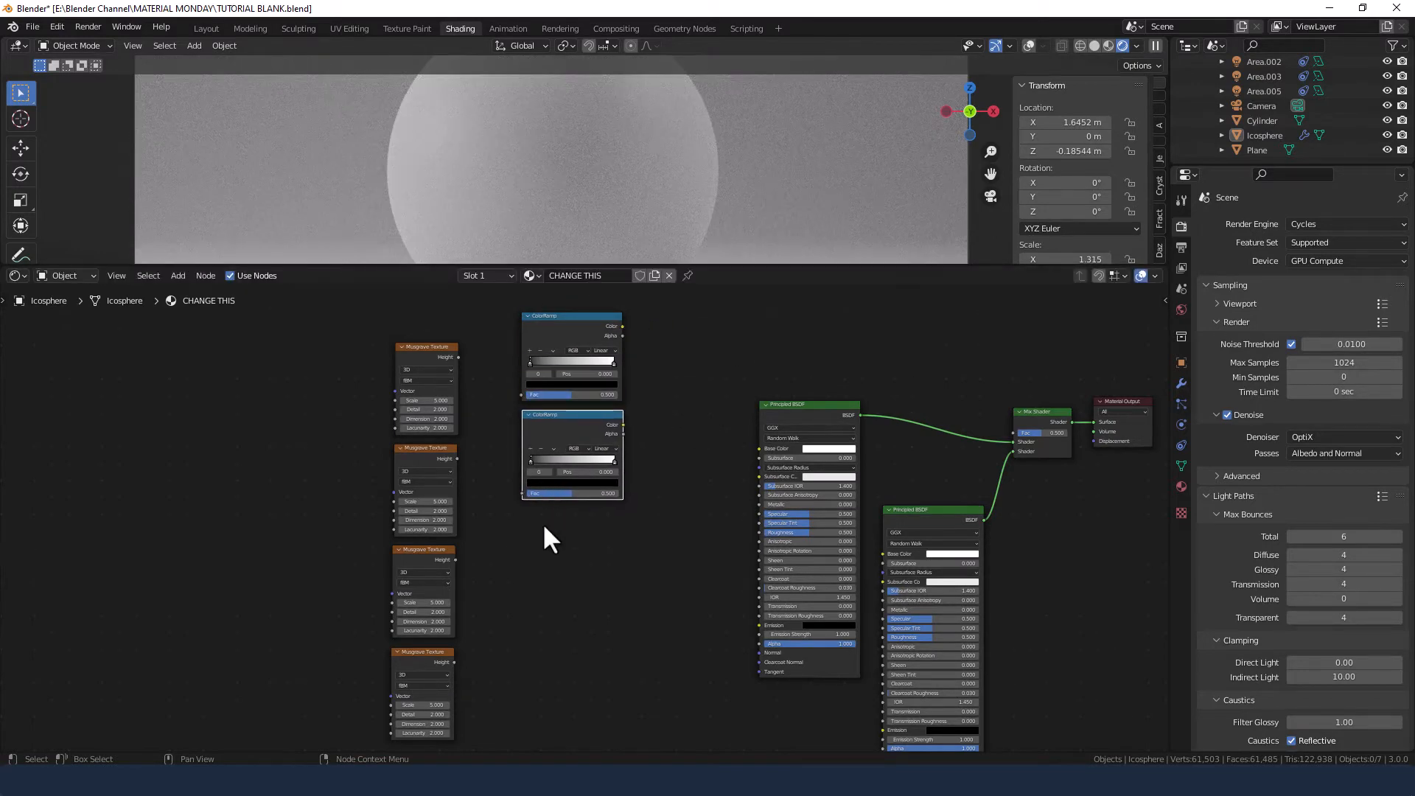
{"action": "key", "text": "shift+d"}
{"action": "left_click", "coordinate": [546, 634]}
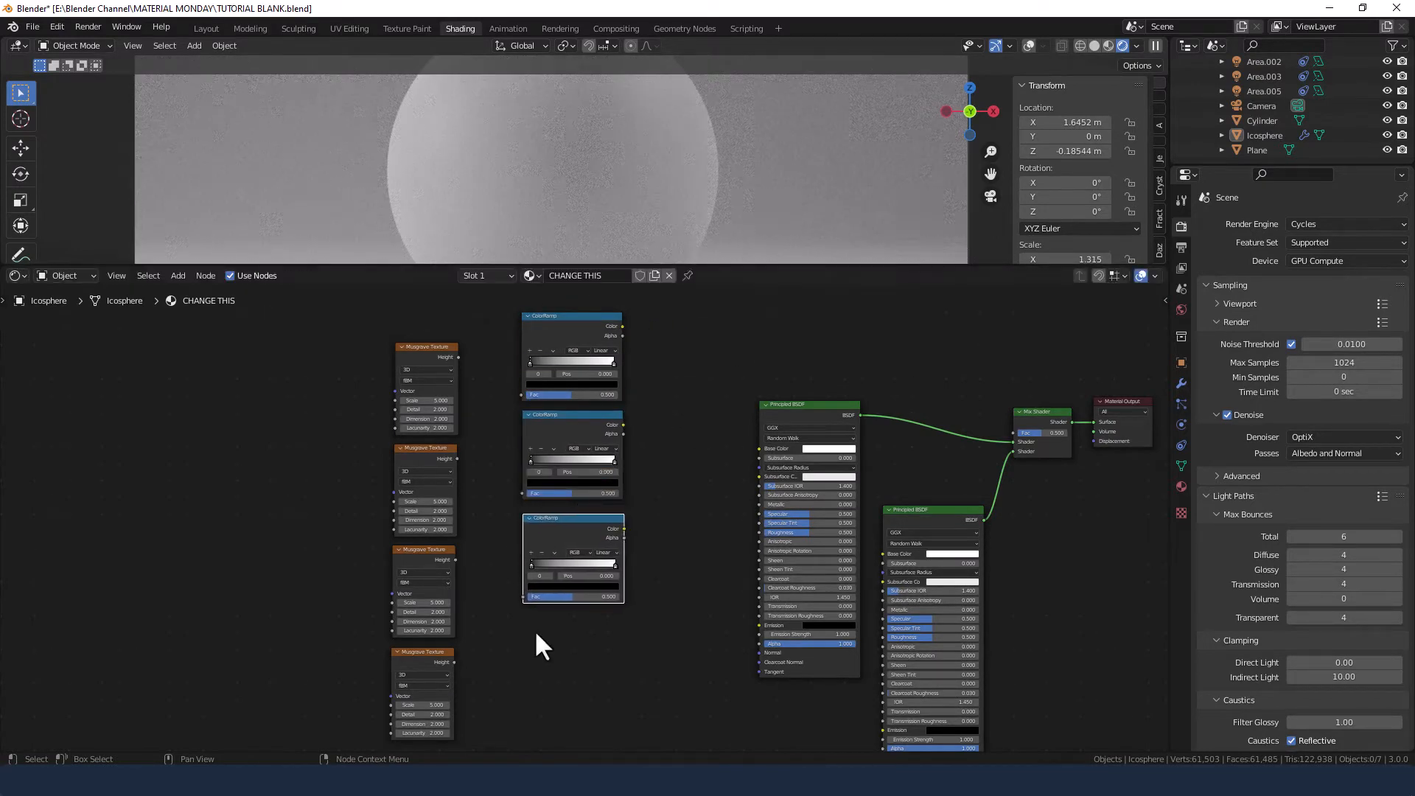
{"action": "key", "text": "shift+d"}
{"action": "left_click", "coordinate": [529, 727]}
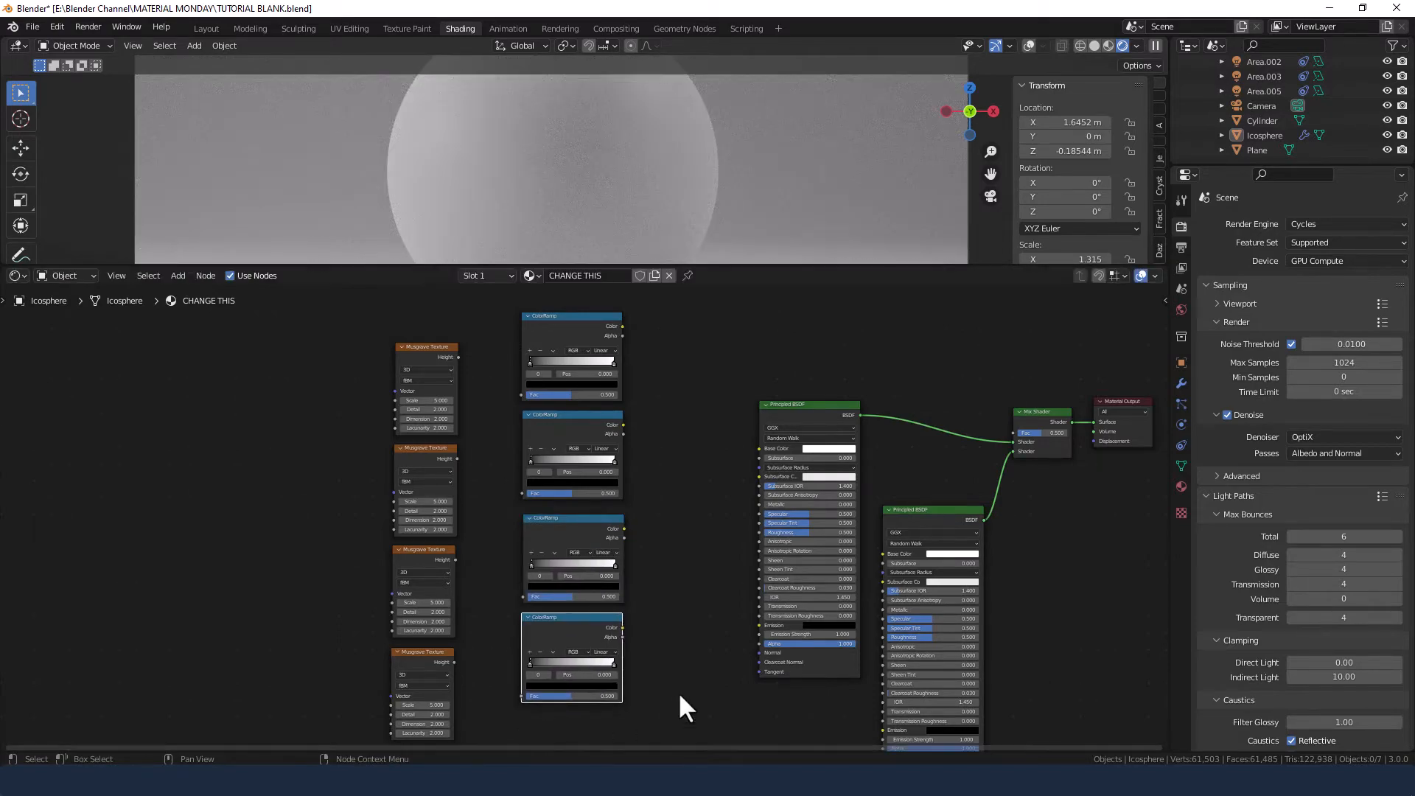
{"action": "middle_click_drag", "start_coordinate": [678, 691], "coordinate": [686, 547]}
{"action": "key", "text": "shift+d"}
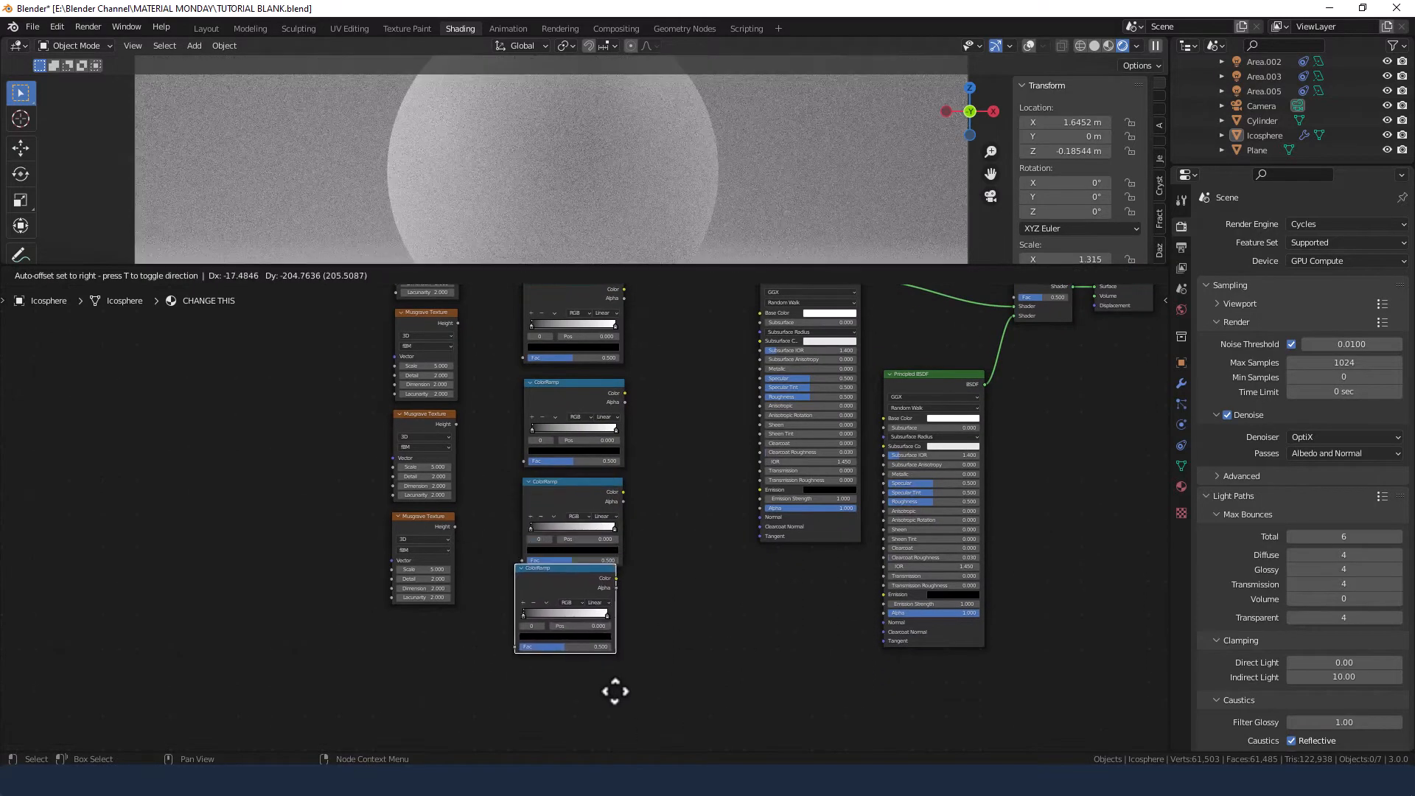
{"action": "left_click", "coordinate": [621, 707]}
- Add Texture Coordinate and Mapping nodes to the uppermost Musgrave Texture, and feed the Object coordinates into the Mapping Vector input
{"action": "middle_click_drag", "start_coordinate": [660, 405], "coordinate": [665, 486]}
{"action": "left_click_drag", "start_coordinate": [708, 264], "coordinate": [709, 228]}
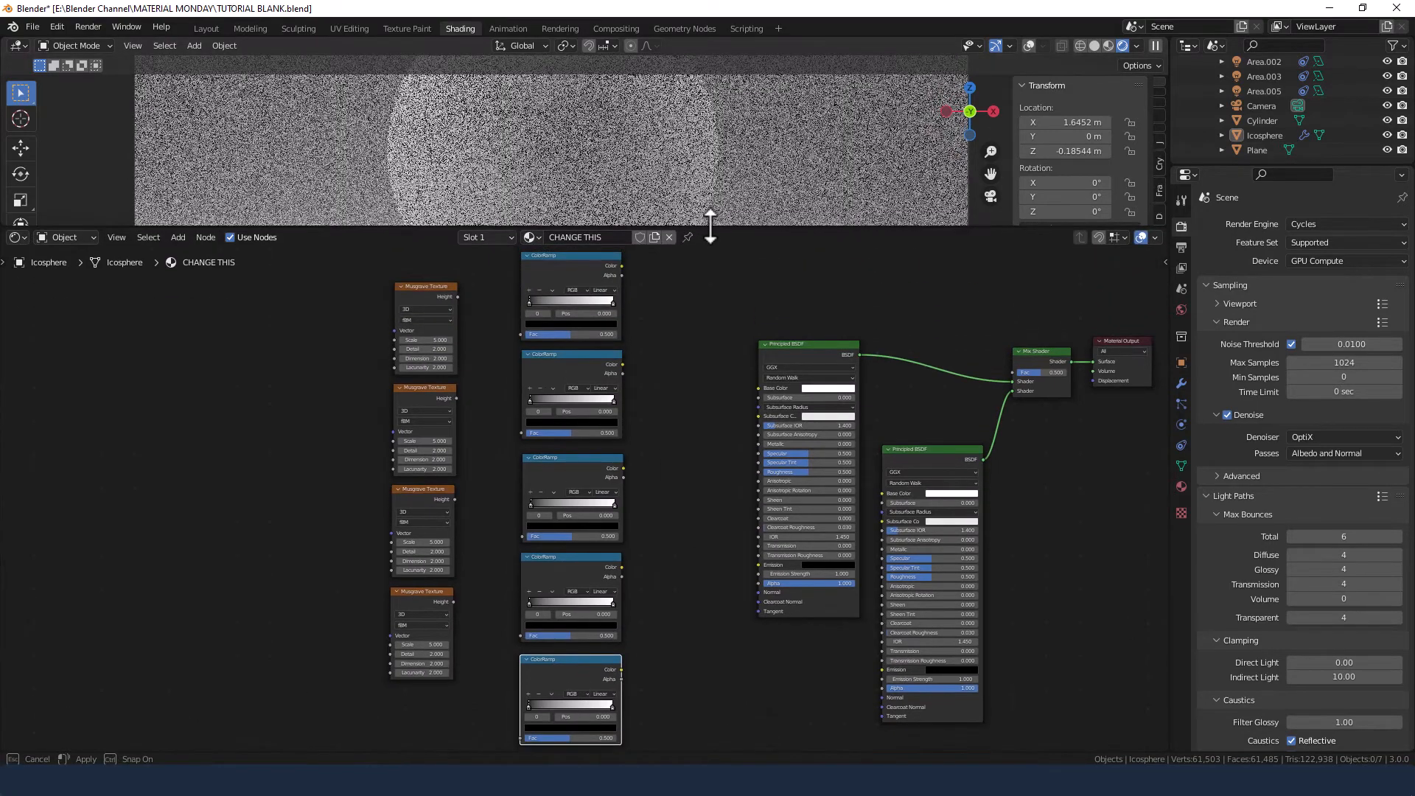
{"action": "scroll", "coordinate": [665, 389], "scroll_direction": "down", "scroll_amount": 1}
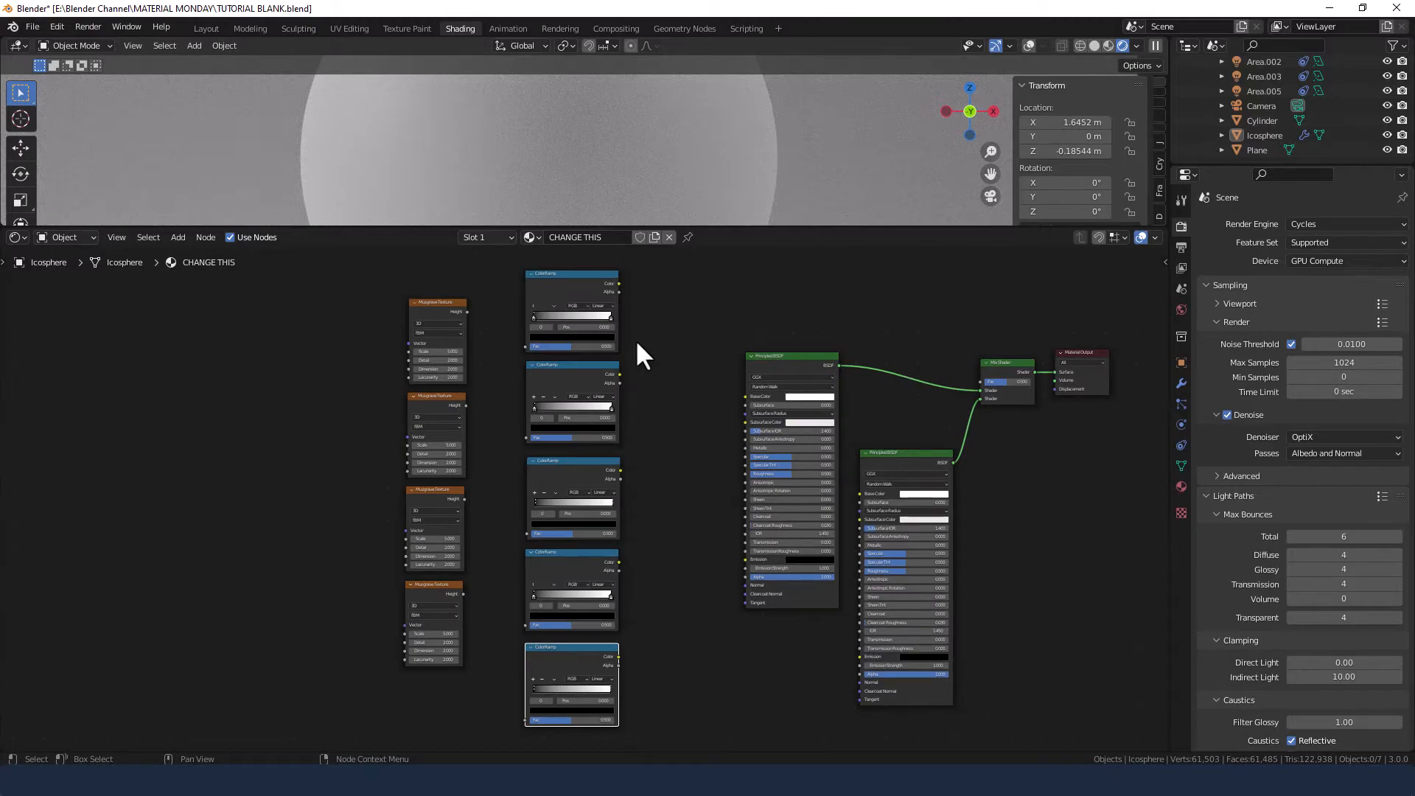
{"action": "left_click", "coordinate": [424, 304]}
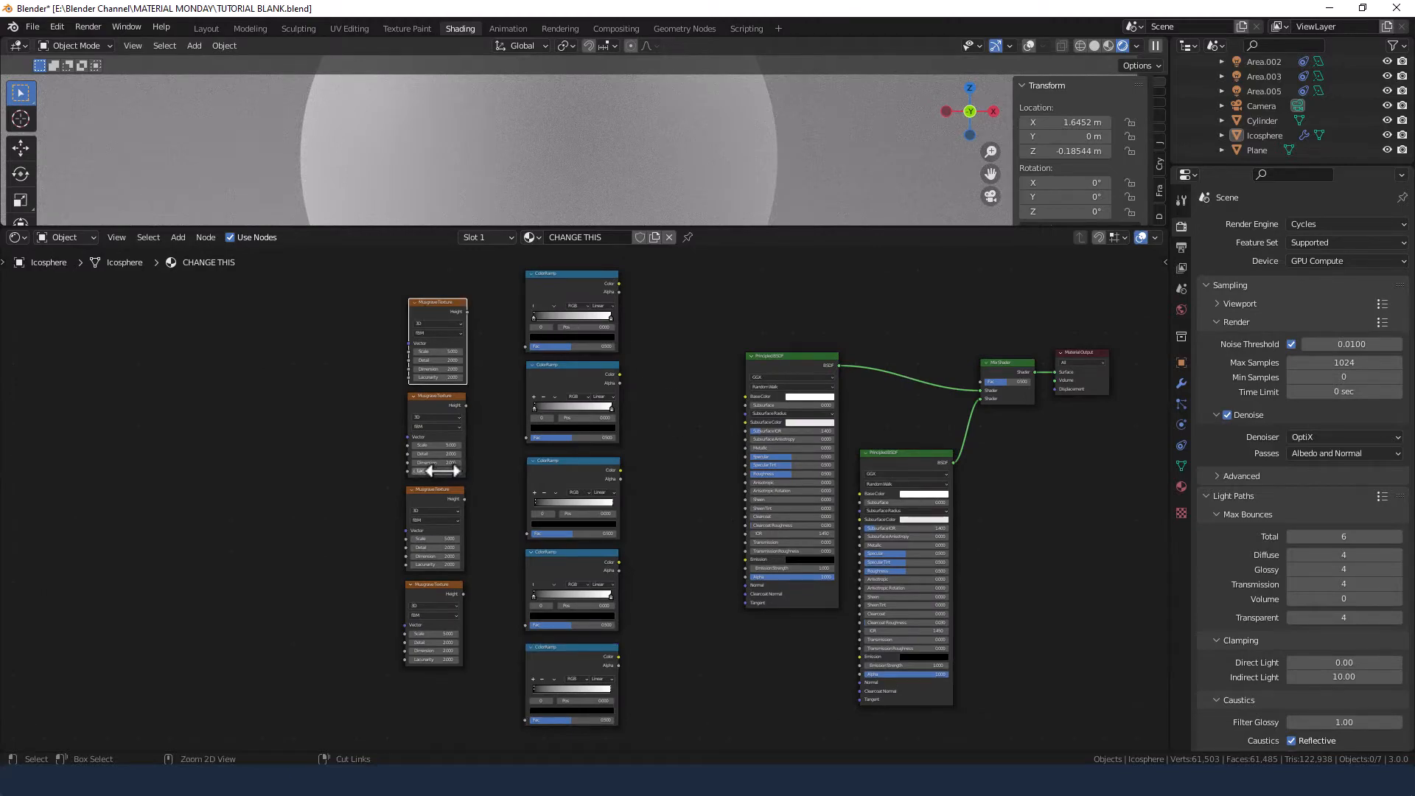
{"action": "key", "text": "ctrl+t"}
{"action": "scroll", "coordinate": [251, 410], "scroll_direction": "up", "scroll_amount": 4}
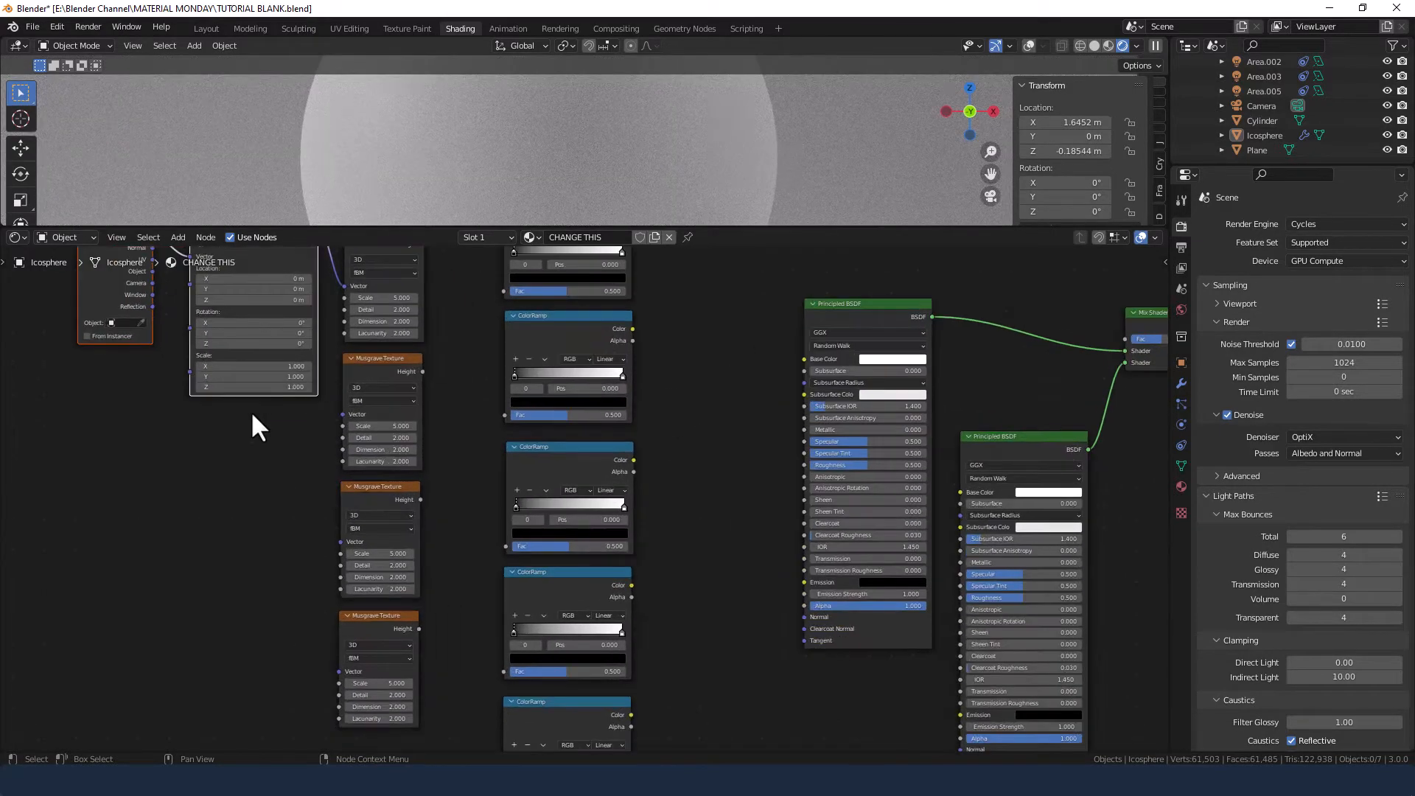
{"action": "middle_click_drag", "start_coordinate": [203, 433], "coordinate": [414, 560]}
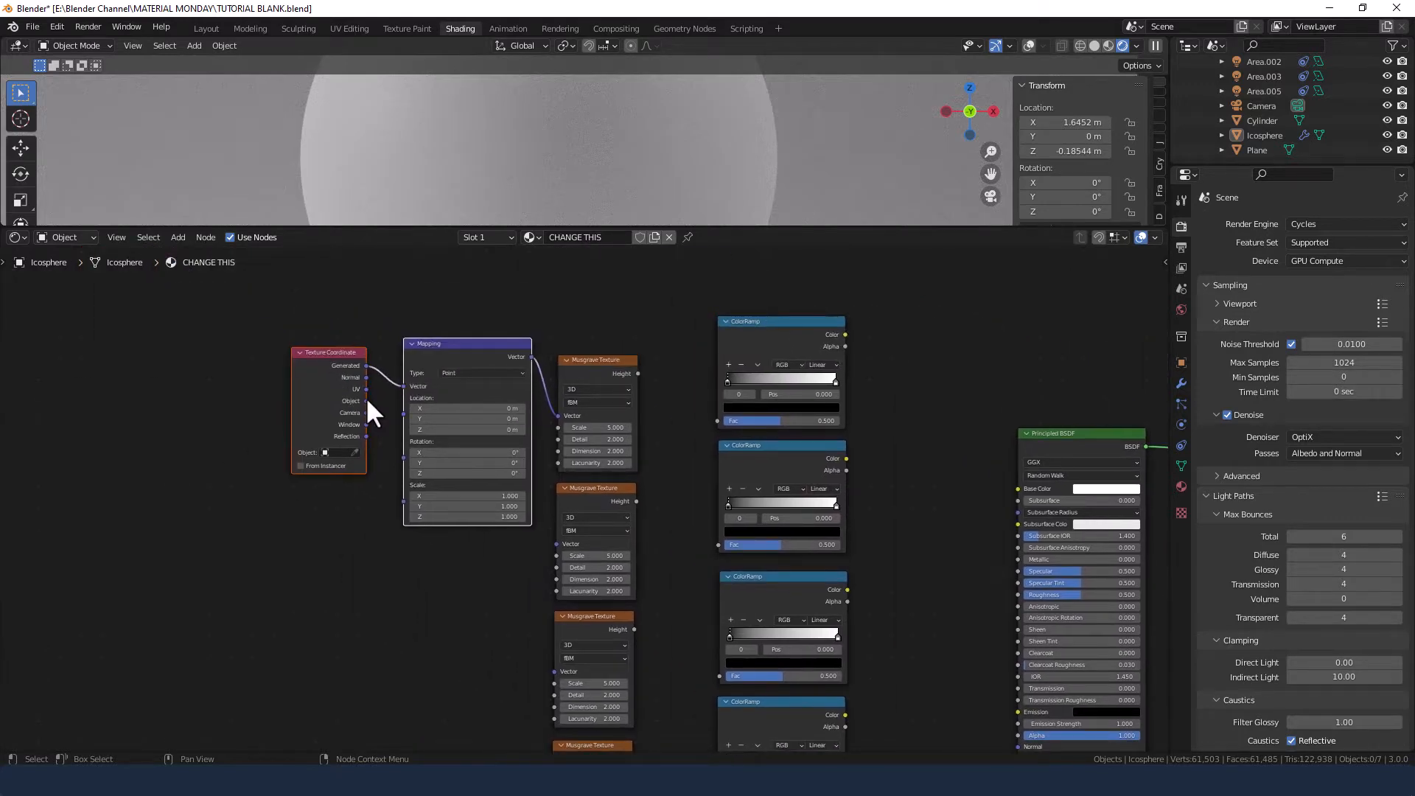
{"action": "left_click_drag", "start_coordinate": [366, 401], "coordinate": [403, 391]}
- Move the Texture Coordinate and Mapping nodes lower and connect the Mapping Vector output to the remaining three Musgrave Texture nodes
{"action": "scroll", "coordinate": [413, 516], "scroll_direction": "down", "scroll_amount": 3}
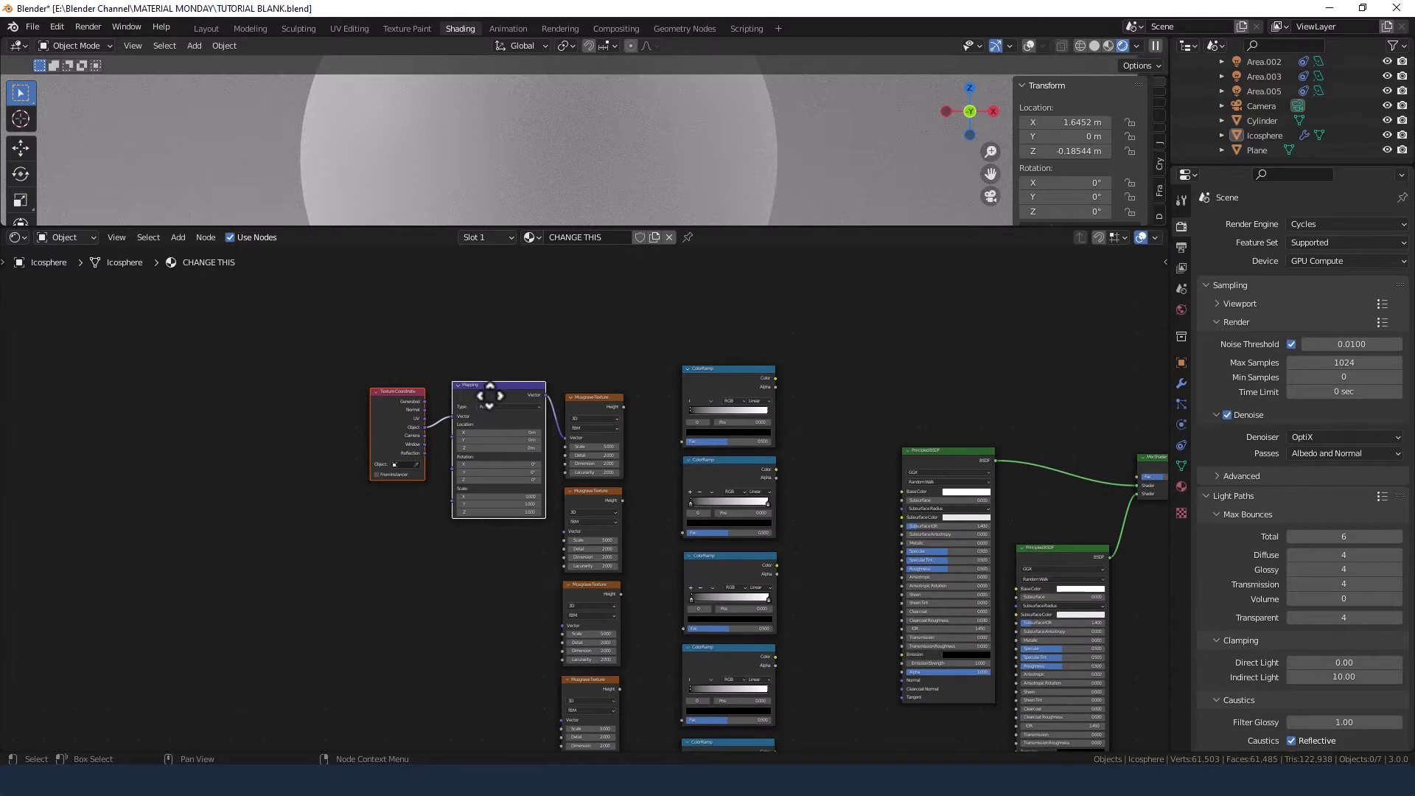
{"action": "left_click_drag", "start_coordinate": [490, 395], "coordinate": [428, 549]}
{"action": "scroll", "coordinate": [516, 562], "scroll_direction": "down", "scroll_amount": 1}
{"action": "middle_click_drag", "start_coordinate": [518, 563], "coordinate": [527, 460]}
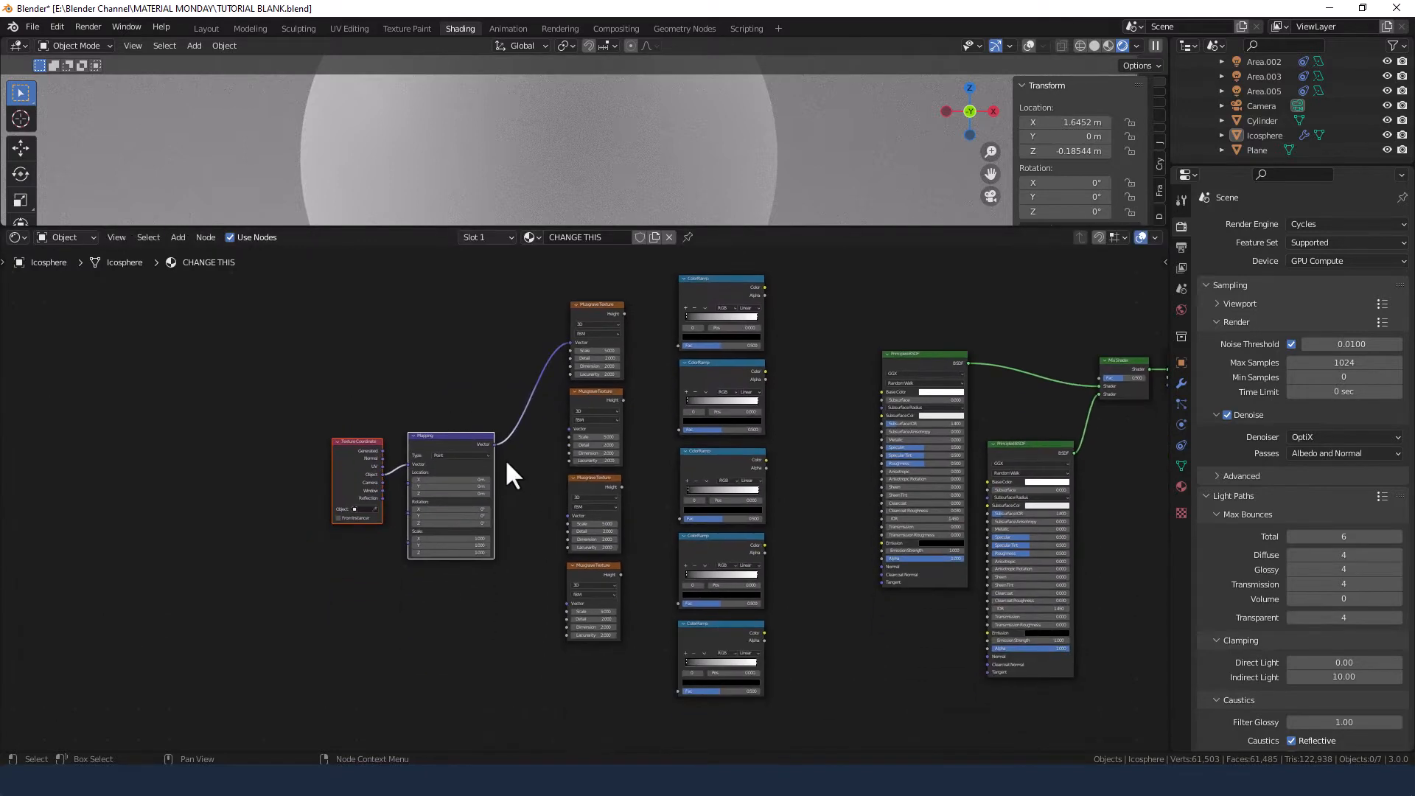
{"action": "left_click_drag", "start_coordinate": [491, 443], "coordinate": [566, 514]}
{"action": "left_click_drag", "start_coordinate": [495, 442], "coordinate": [567, 602]}
{"action": "middle_click_drag", "start_coordinate": [520, 653], "coordinate": [524, 555]}
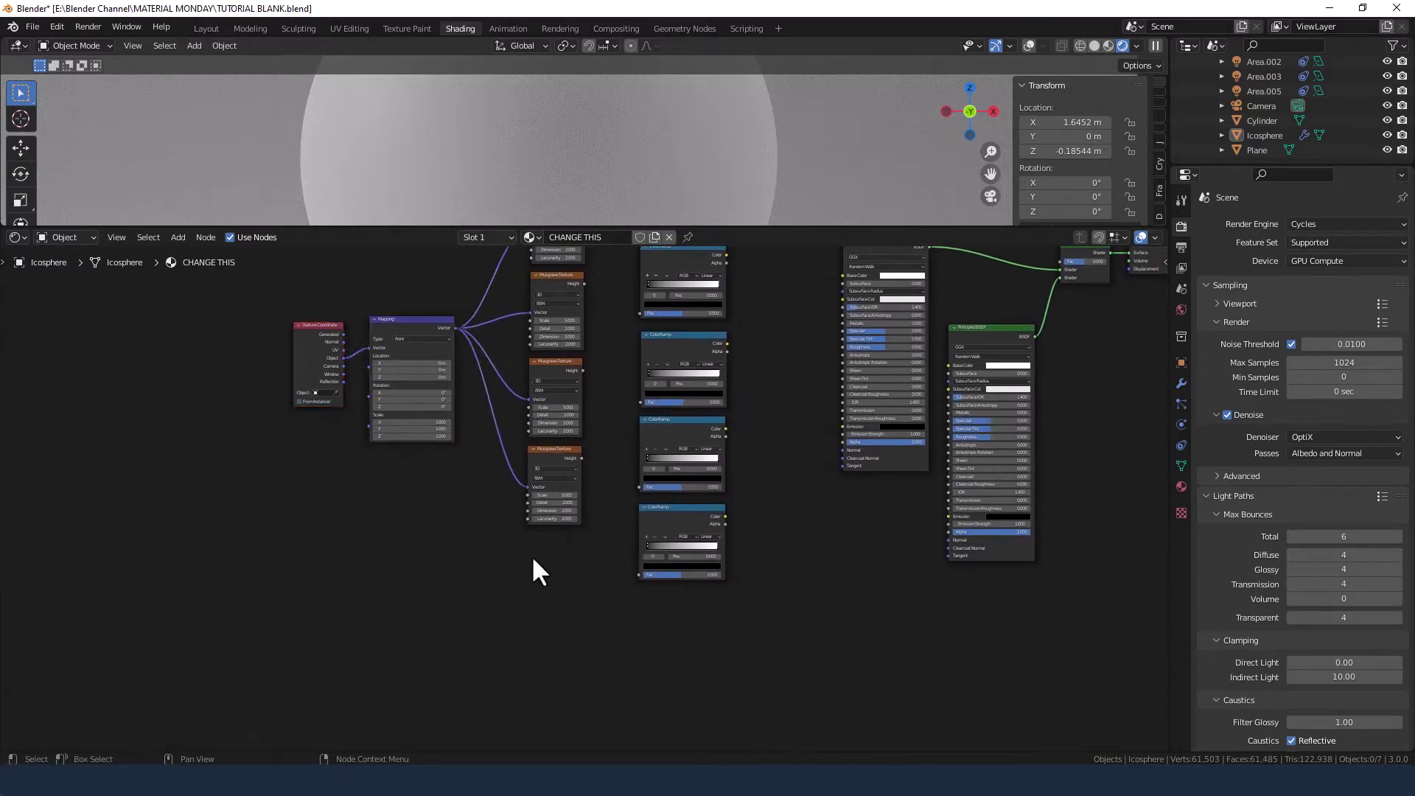
- Add a Noise Texture node below the lowest Musgrave Texture and connect the Mapping Vector output to its Vector input
{"action": "key", "text": "shift+a"}
{"action": "type", "text": "noi"}
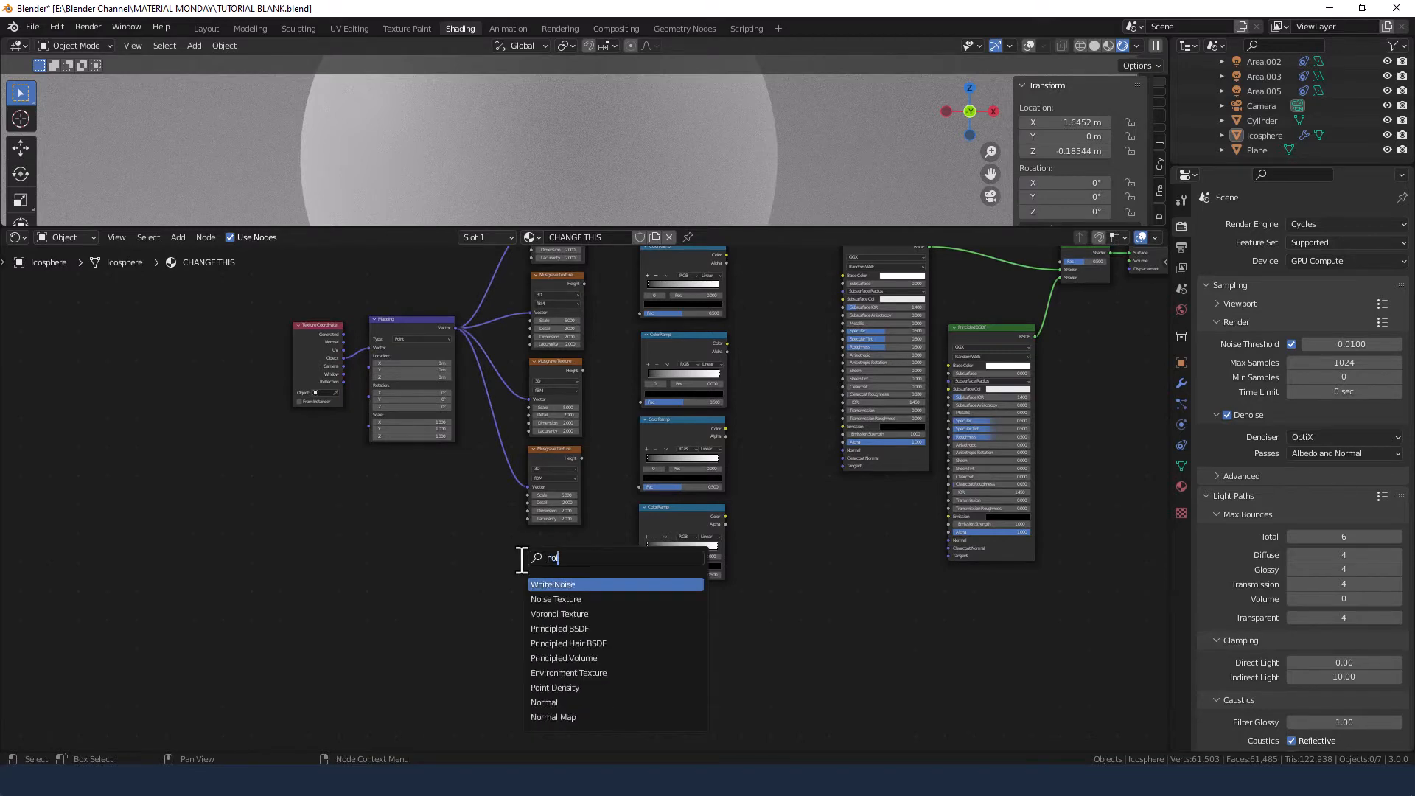
{"action": "left_click", "coordinate": [546, 599]}
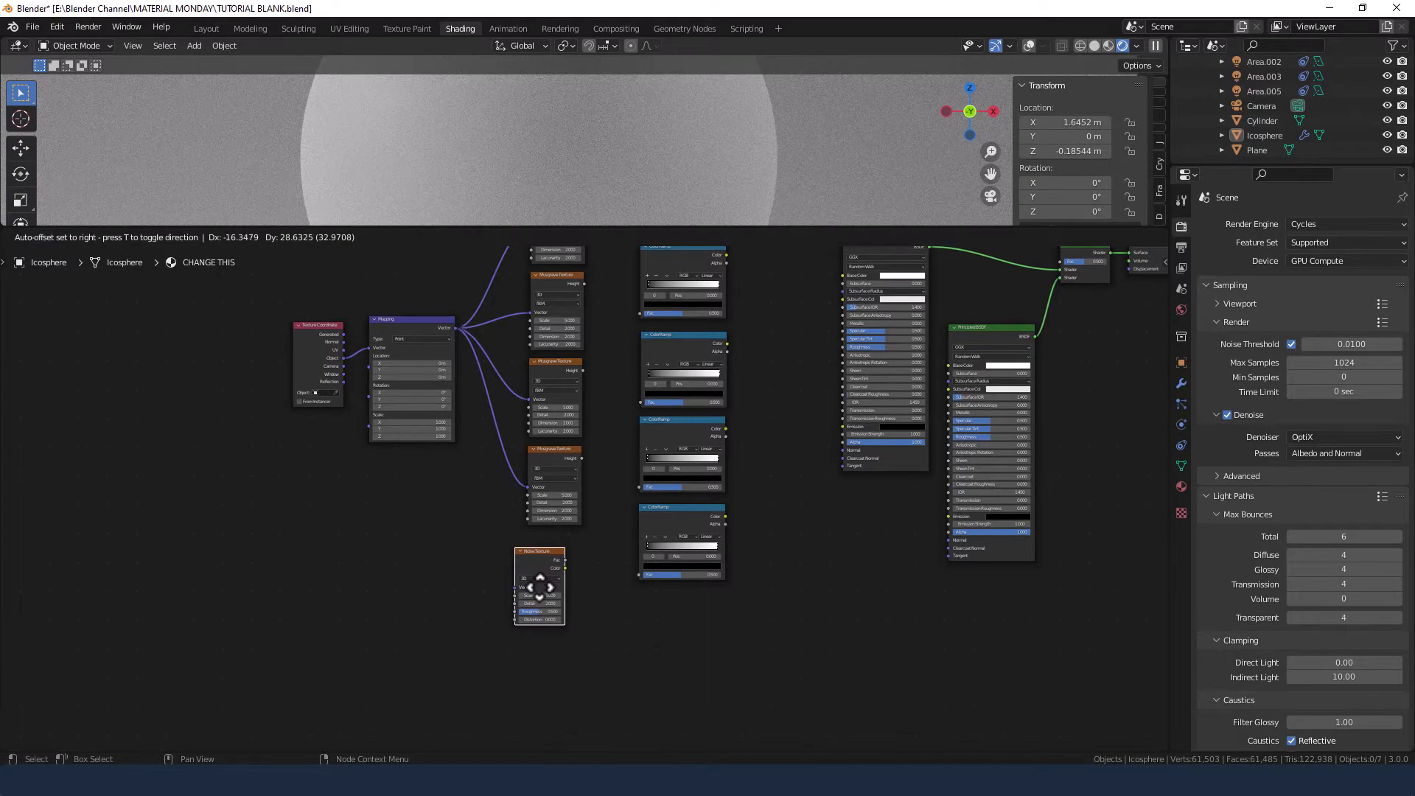
{"action": "left_click", "coordinate": [554, 589]}
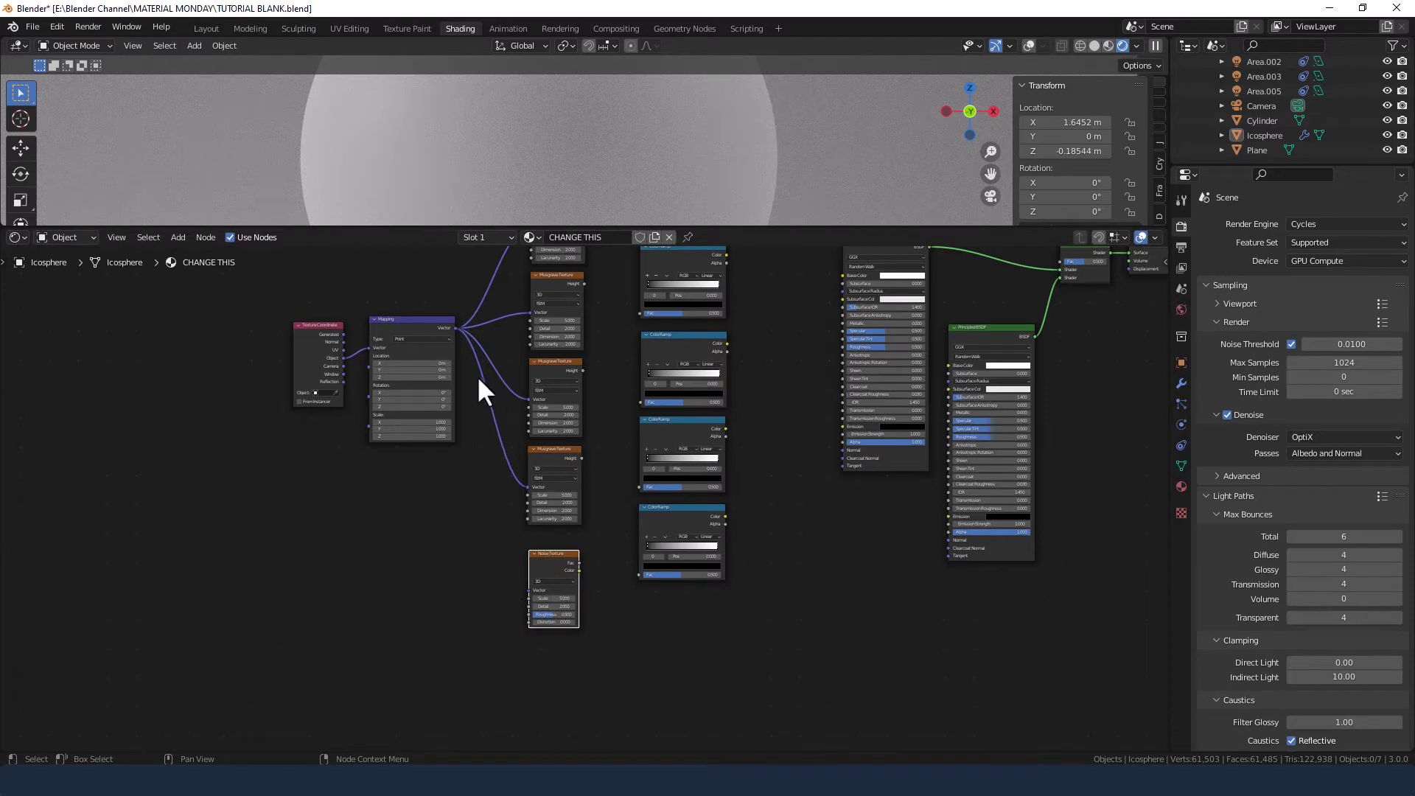
{"action": "left_click_drag", "start_coordinate": [456, 329], "coordinate": [530, 590]}
{"action": "middle_click_drag", "start_coordinate": [451, 479], "coordinate": [429, 600]}
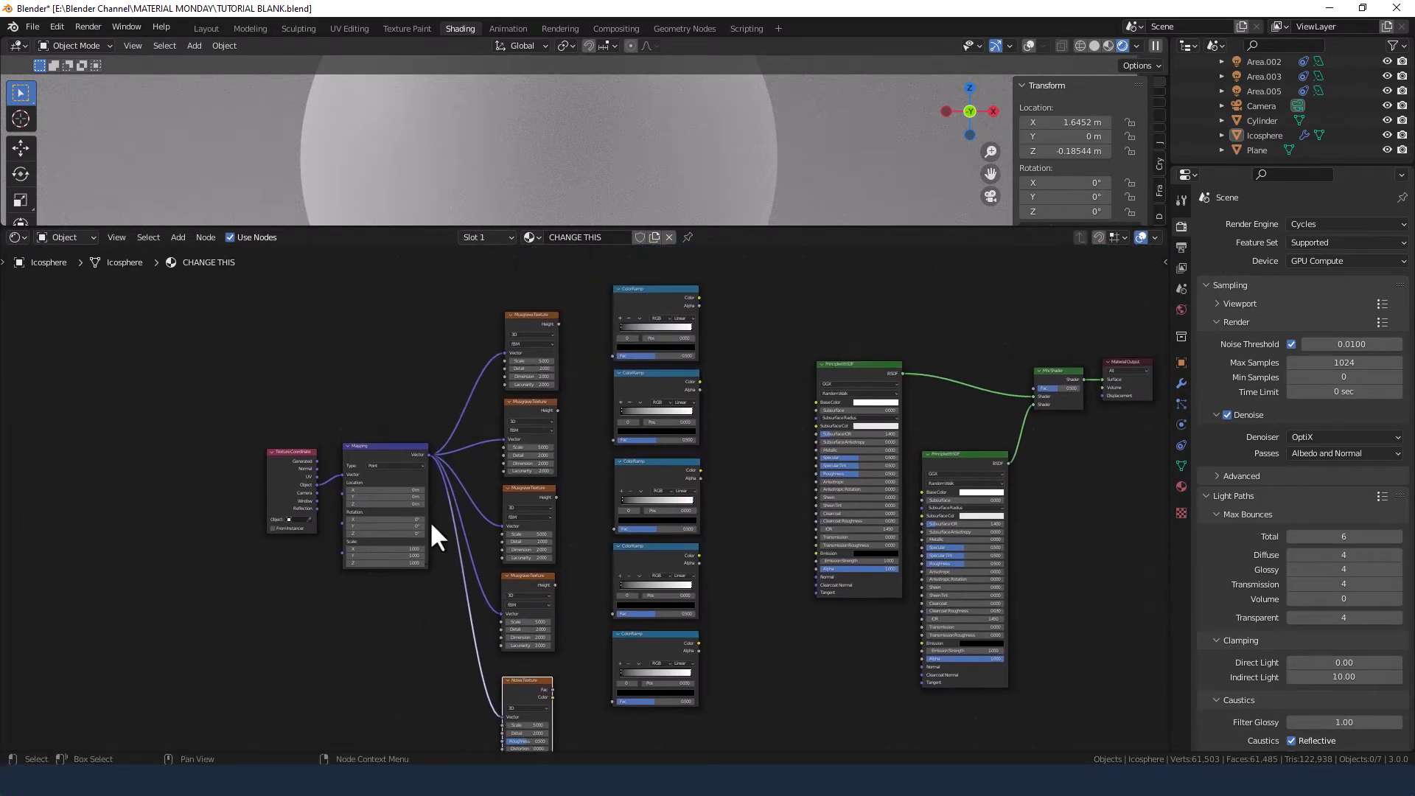
- Connect the uppermost Musgrave Texture's Height to the Fac inputs of the two uppermost ColorRamps, and move both ramps slightly higher
{"action": "scroll", "coordinate": [551, 482], "scroll_direction": "up", "scroll_amount": 2}
{"action": "middle_click_drag", "start_coordinate": [587, 405], "coordinate": [552, 472]}
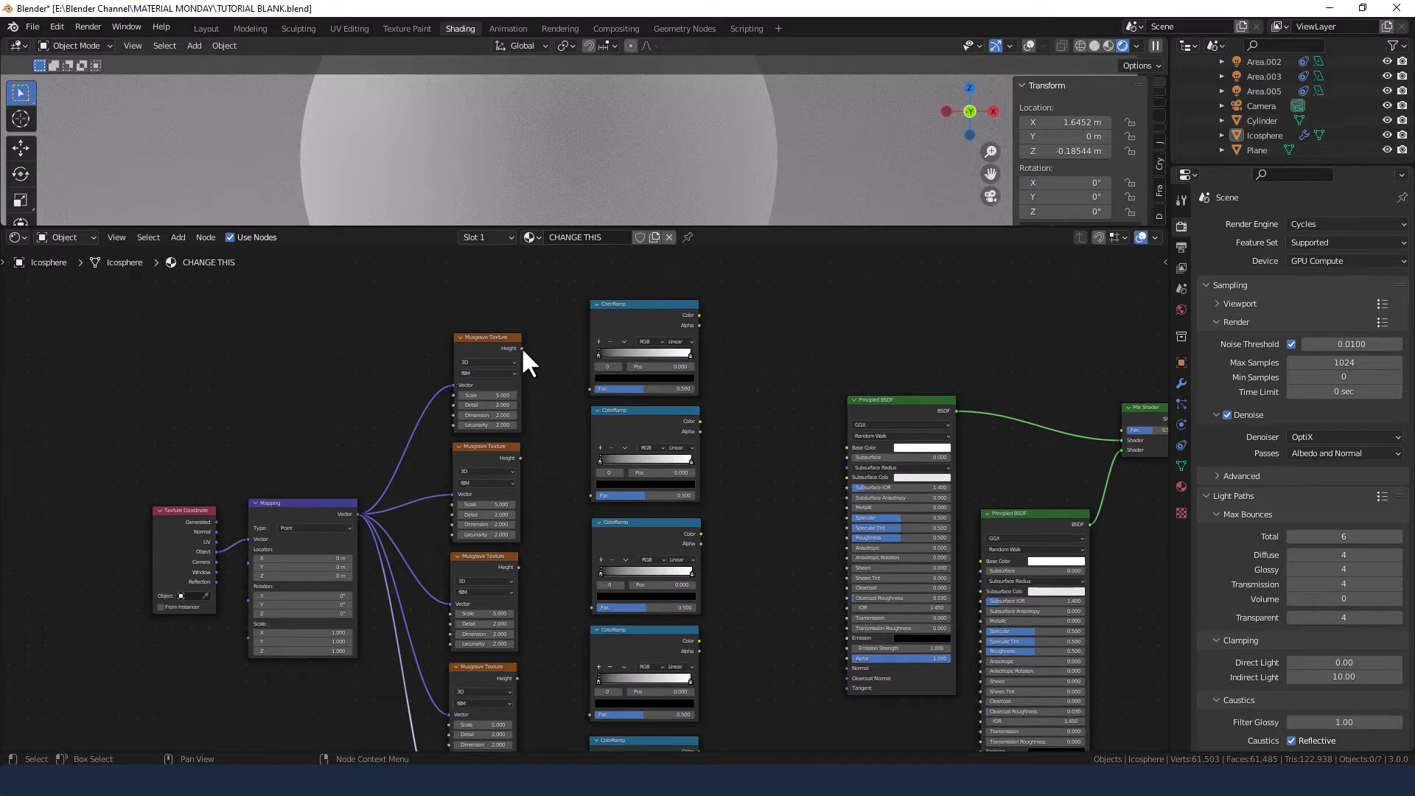
{"action": "left_click_drag", "start_coordinate": [520, 348], "coordinate": [590, 388]}
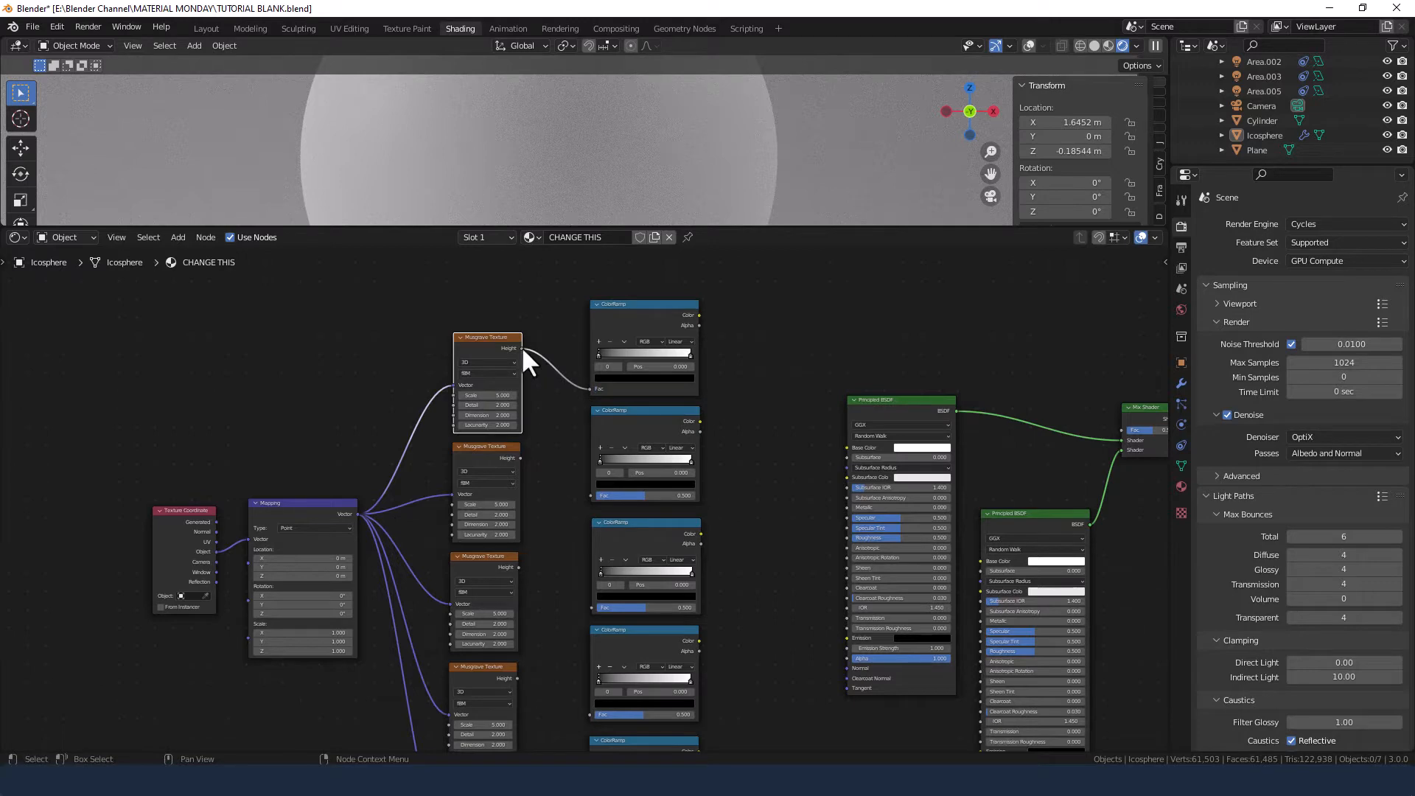
{"action": "left_click_drag", "start_coordinate": [521, 347], "coordinate": [592, 495]}
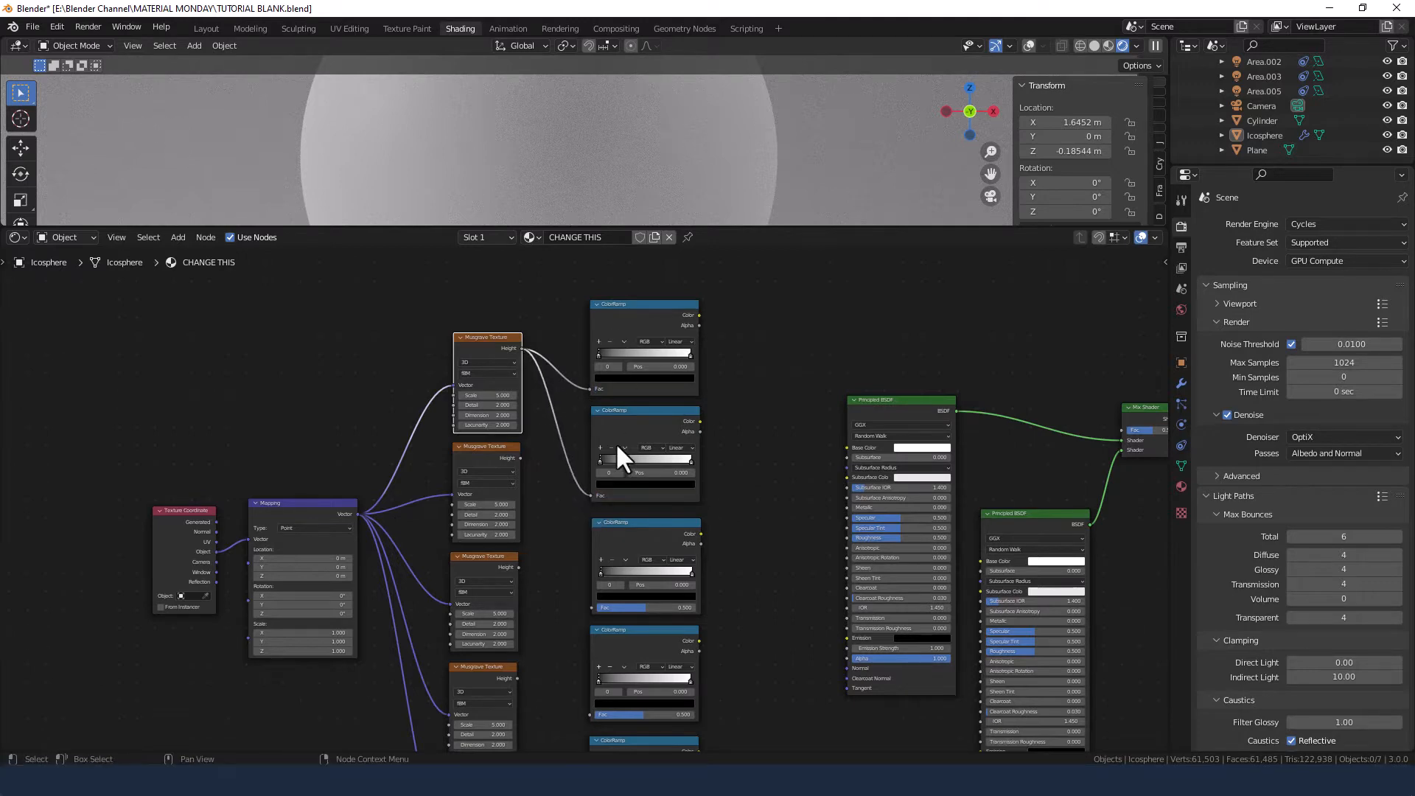
{"action": "left_click_drag", "start_coordinate": [555, 306], "coordinate": [639, 389]}
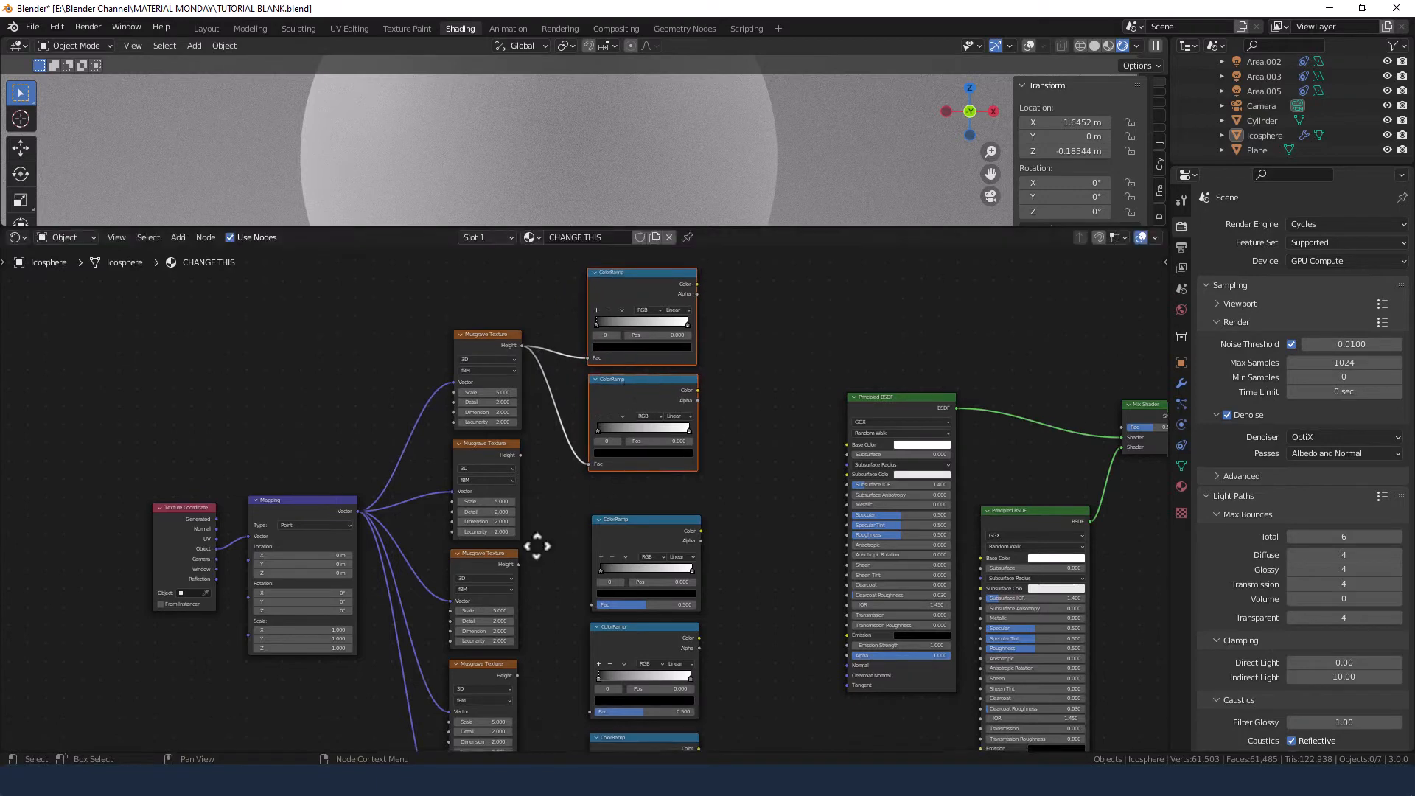
{"action": "middle_click_drag", "start_coordinate": [537, 543], "coordinate": [528, 489]}
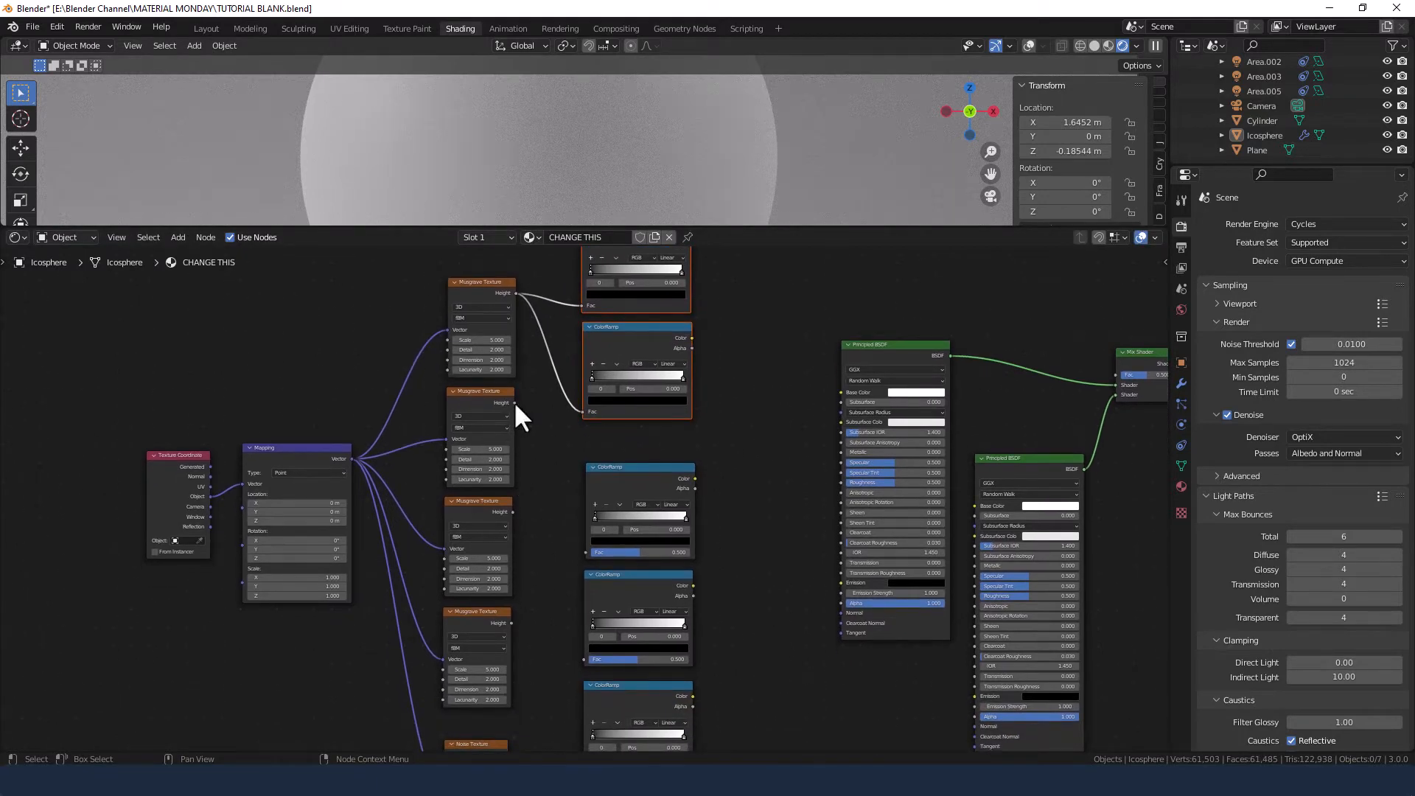
- Connect the other three Musgrave Height outputs to the Fac inputs of the remaining three ColorRamps in order, closing the gaps between the ramps
{"action": "left_click_drag", "start_coordinate": [514, 402], "coordinate": [586, 552]}
{"action": "left_click_drag", "start_coordinate": [619, 476], "coordinate": [614, 440]}
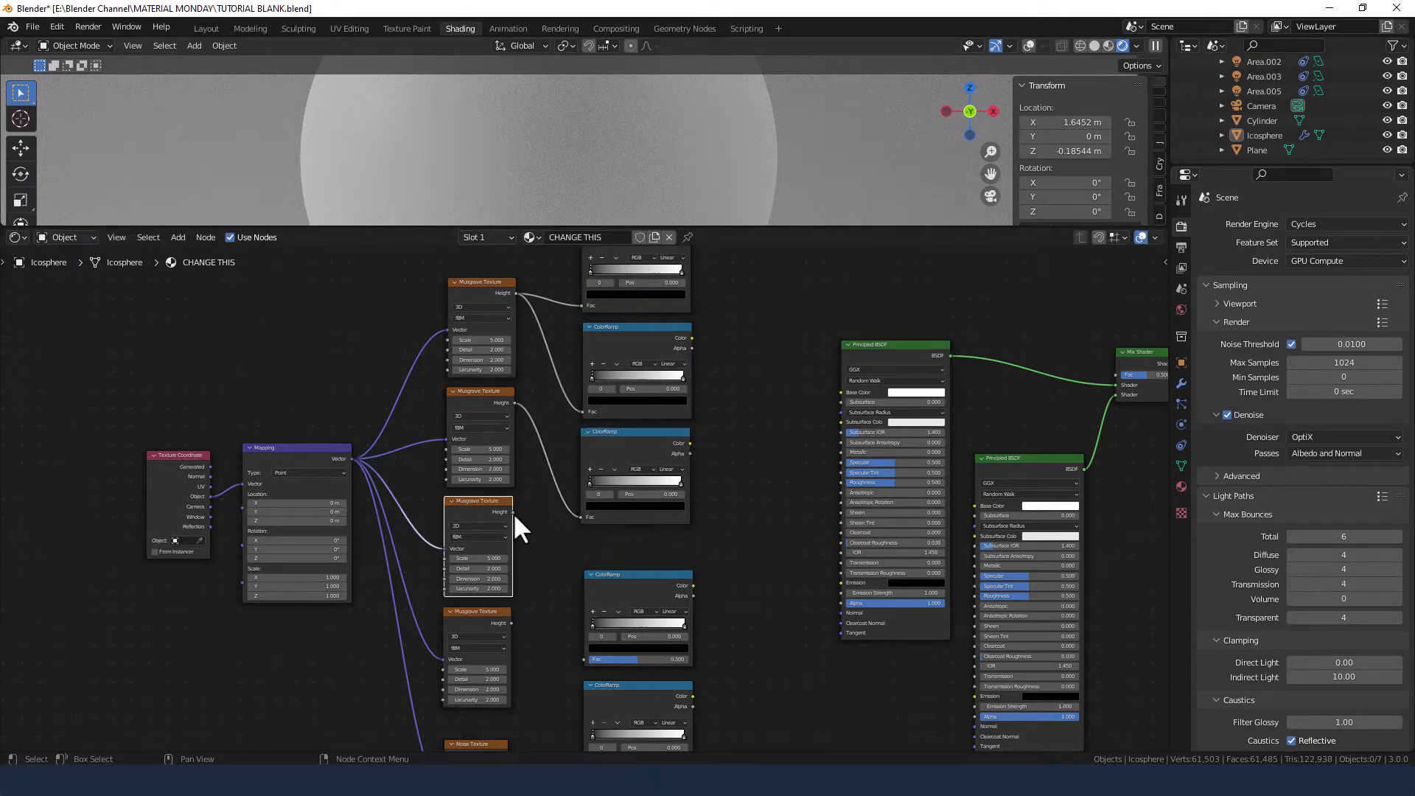
{"action": "left_click_drag", "start_coordinate": [514, 512], "coordinate": [583, 657]}
{"action": "left_click_drag", "start_coordinate": [612, 577], "coordinate": [611, 540]}
{"action": "middle_click_drag", "start_coordinate": [699, 666], "coordinate": [700, 594]}
{"action": "left_click", "coordinate": [626, 616]}
{"action": "left_click_drag", "start_coordinate": [627, 616], "coordinate": [625, 573]}
{"action": "left_click_drag", "start_coordinate": [510, 559], "coordinate": [574, 660]}
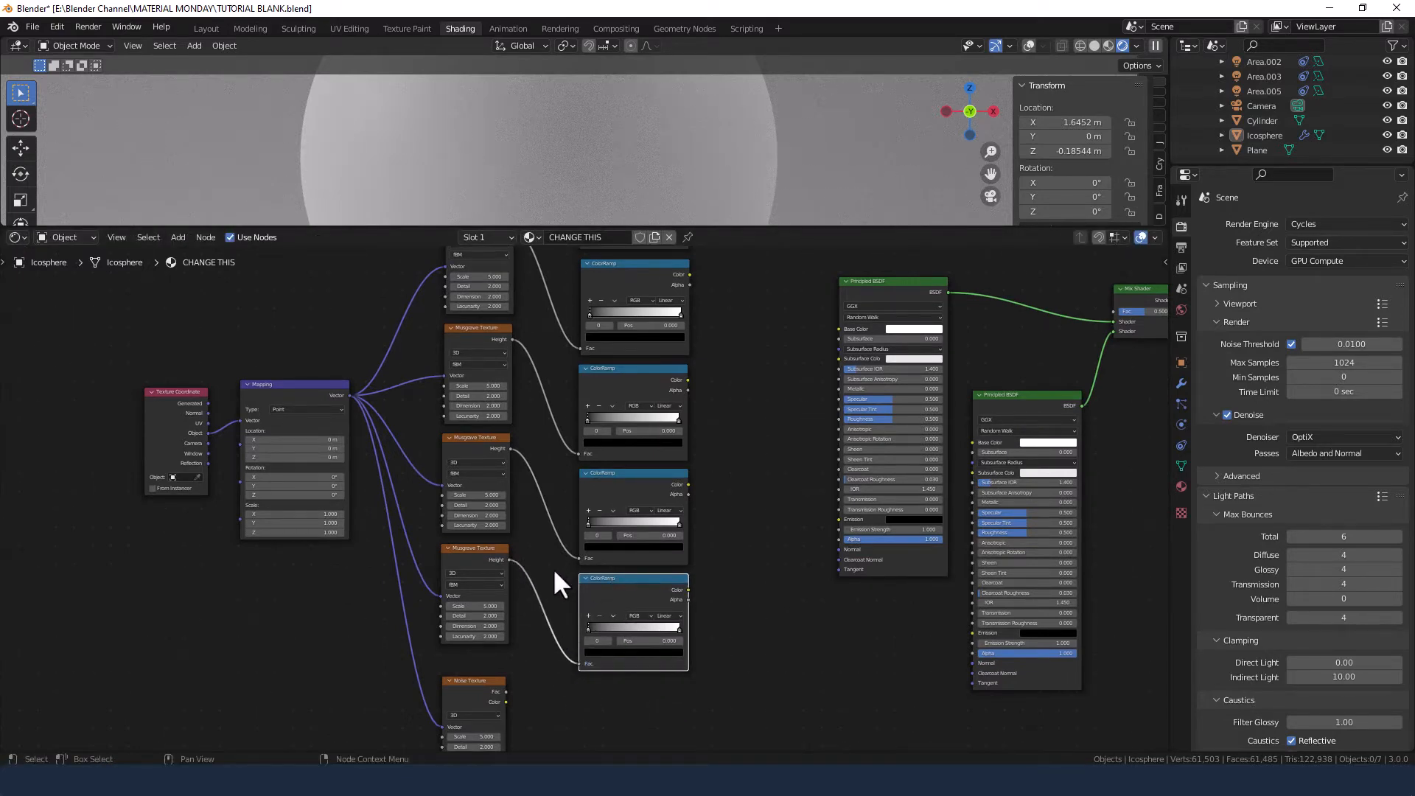
{"action": "middle_click_drag", "start_coordinate": [555, 573], "coordinate": [536, 681]}
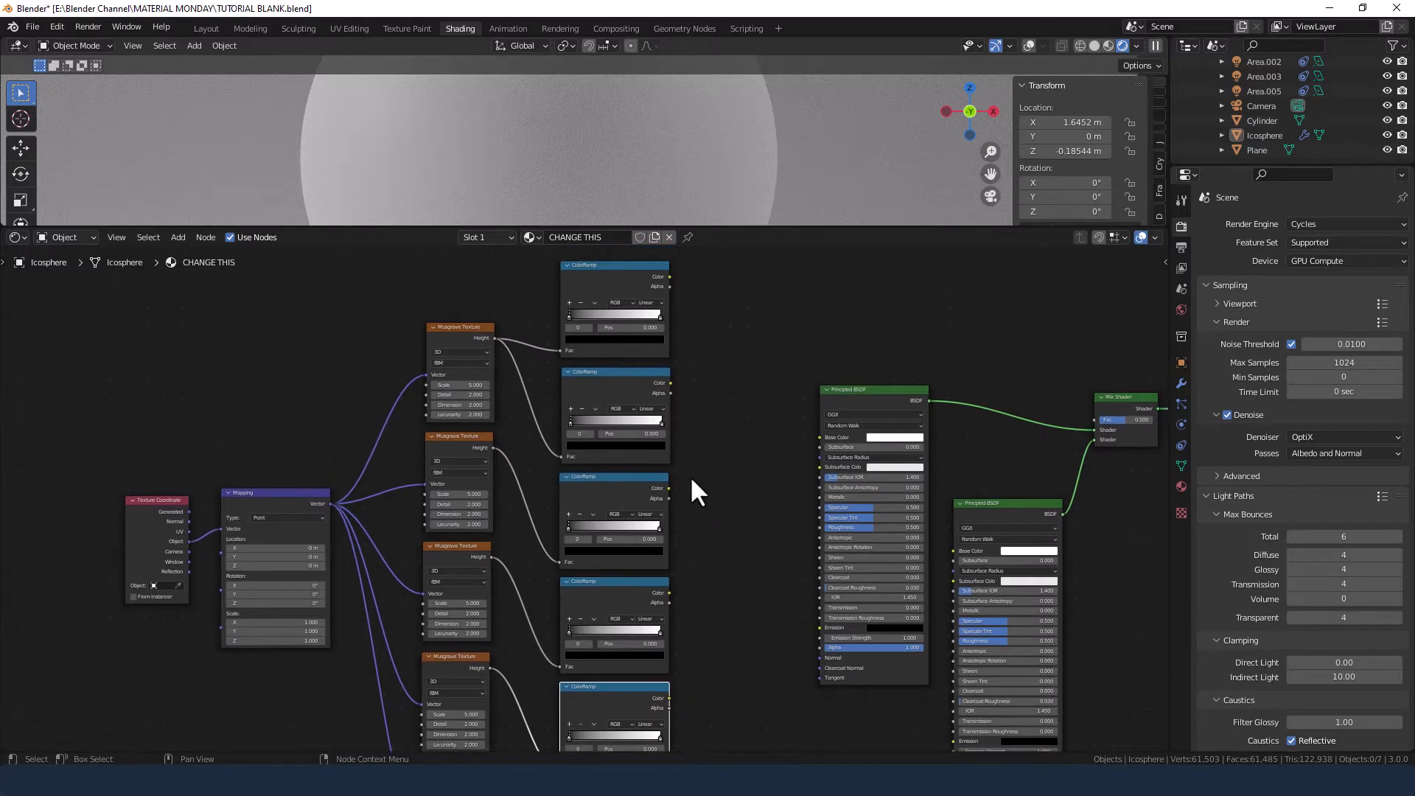
- Arrange the two Principled BSDF nodes side by side with the Mix Shader up beside them, feeding its two Shader inputs in left-to-right order
{"action": "middle_click_drag", "start_coordinate": [692, 480], "coordinate": [682, 516]}
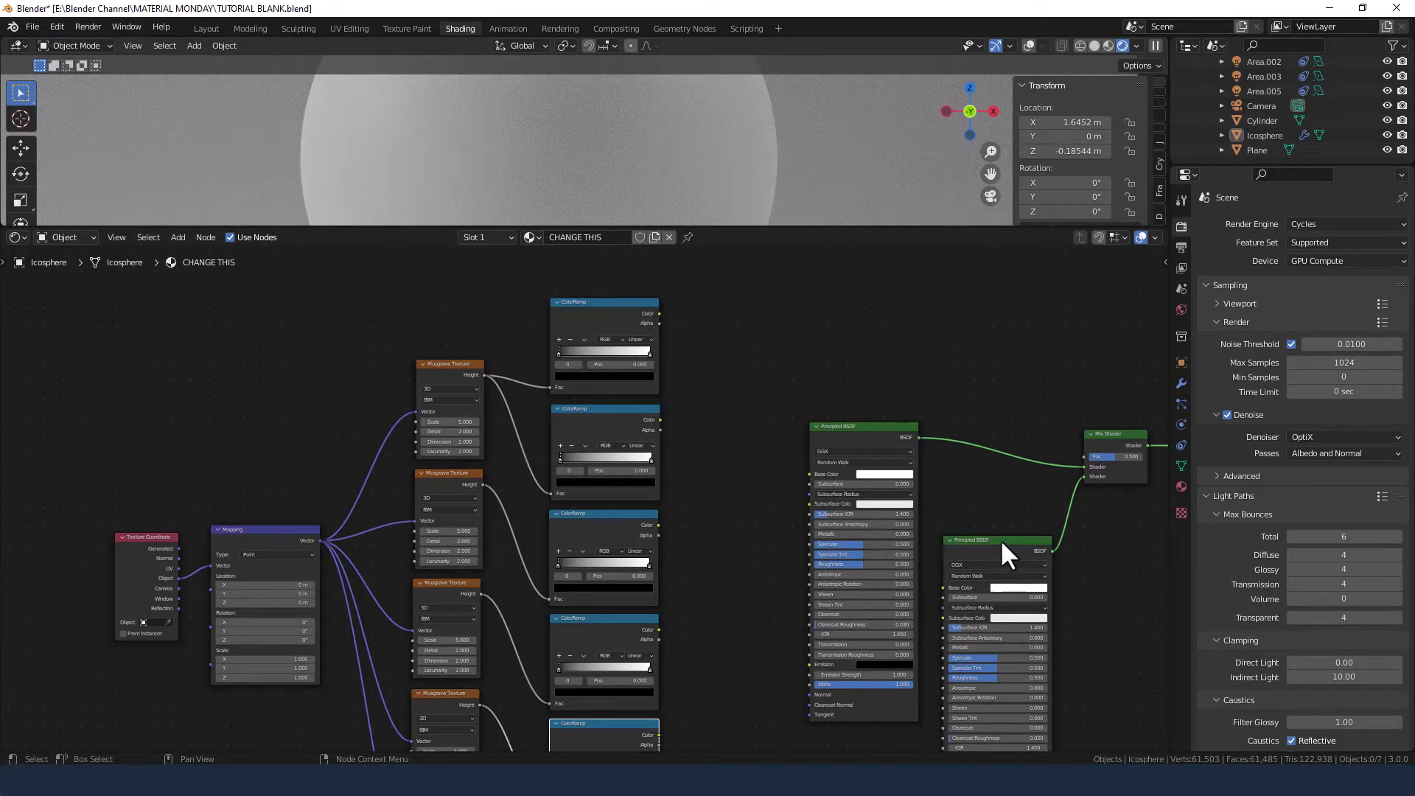
{"action": "left_click_drag", "start_coordinate": [1001, 538], "coordinate": [985, 319]}
{"action": "left_click_drag", "start_coordinate": [1083, 476], "coordinate": [1082, 467]}
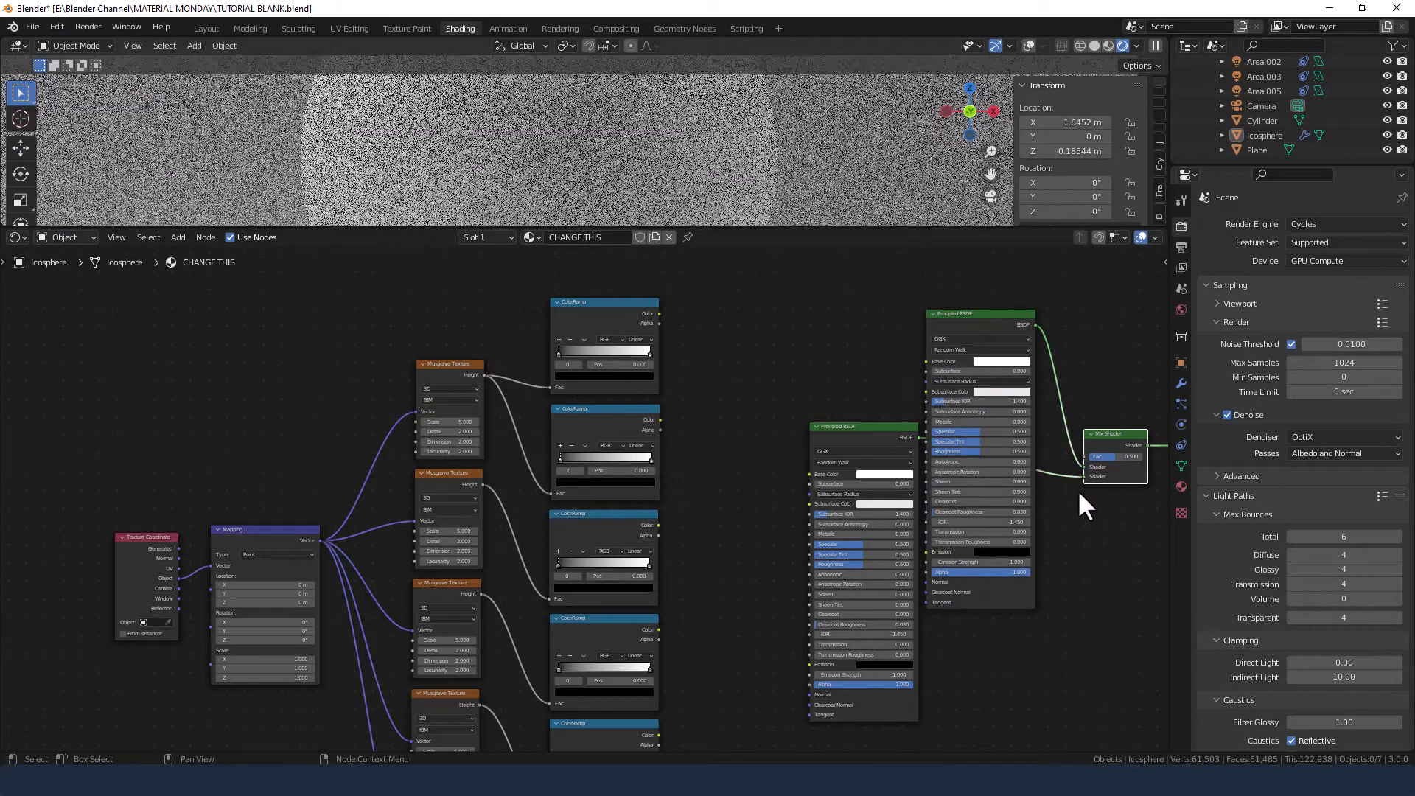
{"action": "left_click", "coordinate": [888, 431]}
{"action": "mouse_move", "coordinate": [888, 430]}
{"action": "left_mouse_down"}
{"action": "mouse_move", "coordinate": [894, 625]}
{"action": "mouse_move", "coordinate": [864, 439]}
{"action": "left_mouse_up"}
{"action": "left_click_drag", "start_coordinate": [1113, 439], "coordinate": [1087, 271]}
{"action": "left_click_drag", "start_coordinate": [883, 449], "coordinate": [890, 302]}
{"action": "left_click", "coordinate": [1054, 294]}
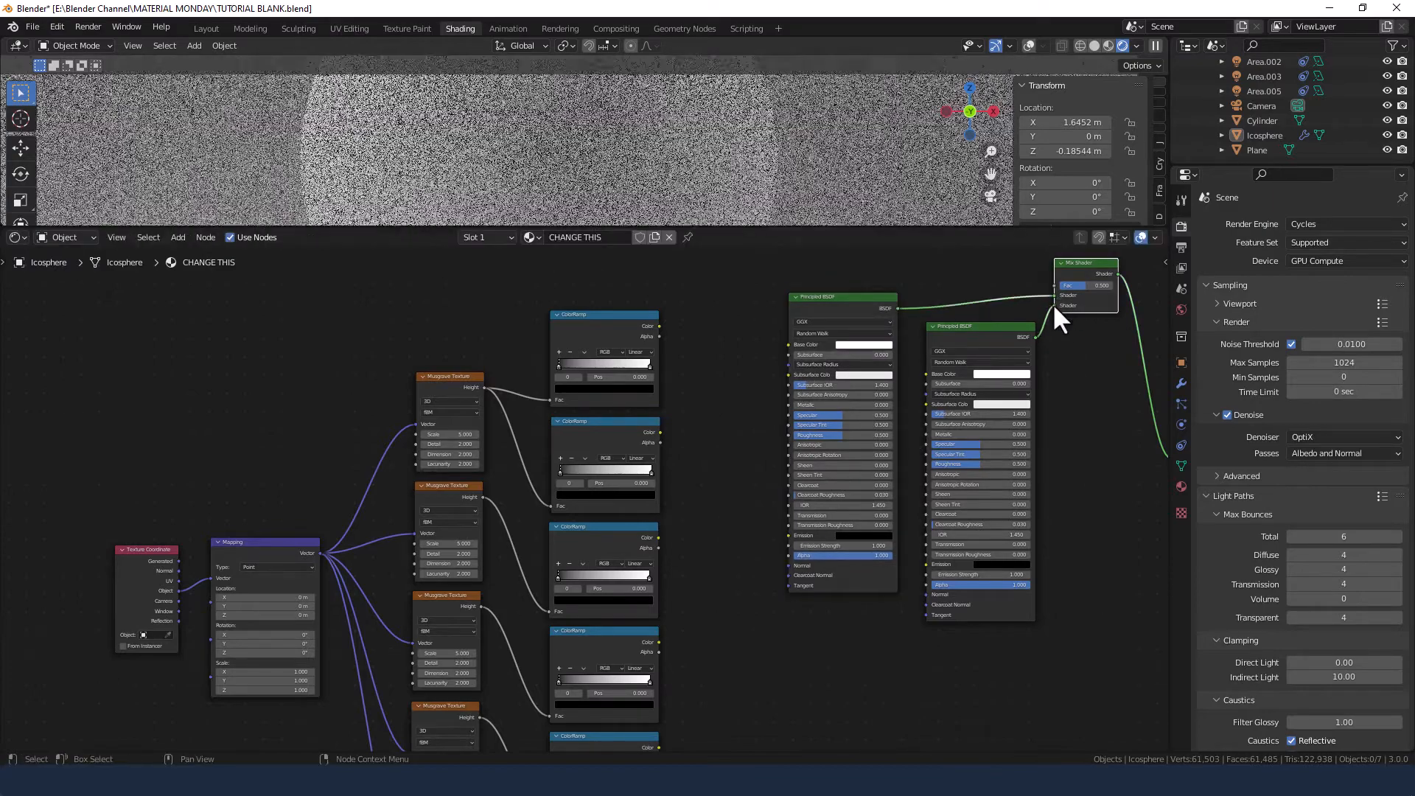
{"action": "middle_click_drag", "start_coordinate": [1064, 346], "coordinate": [975, 407]}
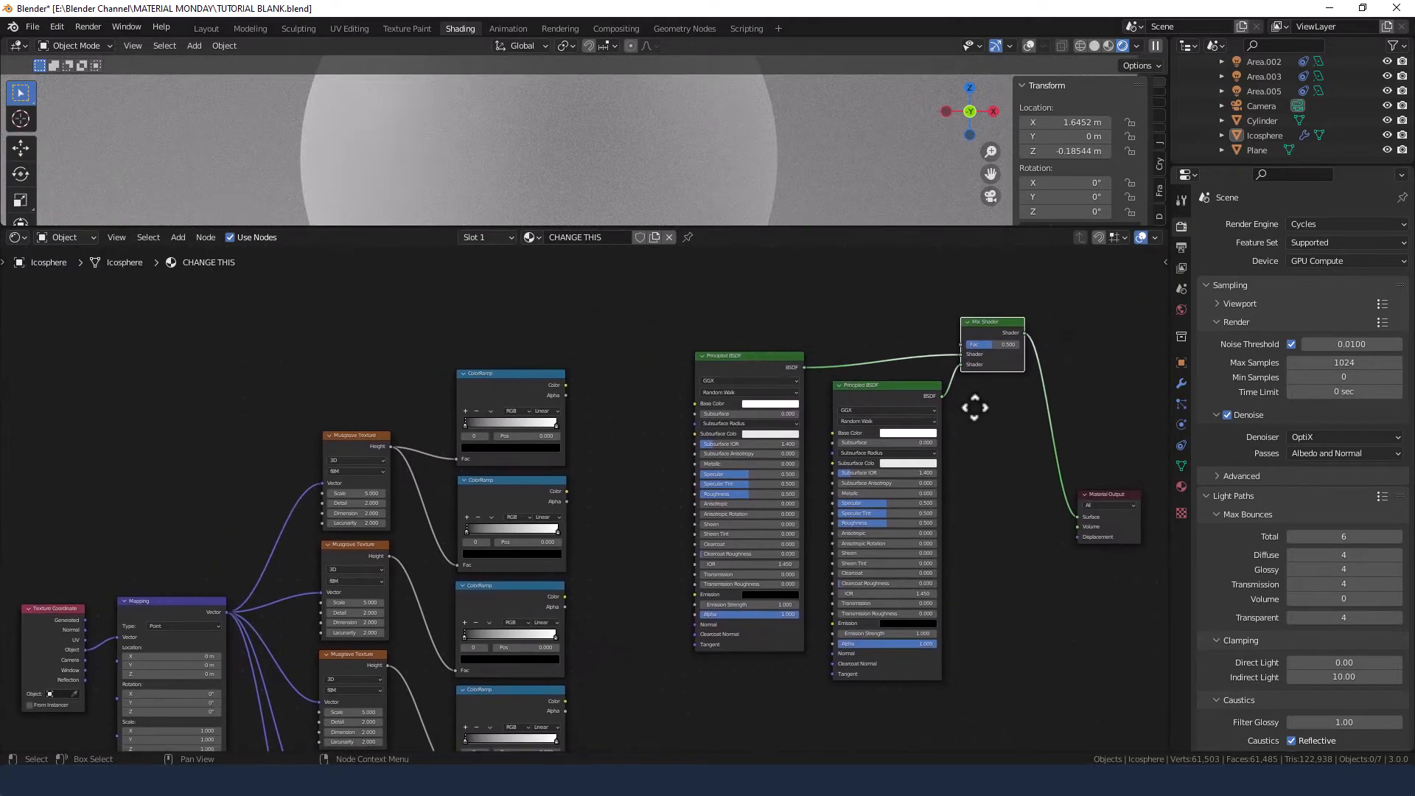
{"action": "left_click_drag", "start_coordinate": [980, 327], "coordinate": [992, 336]}
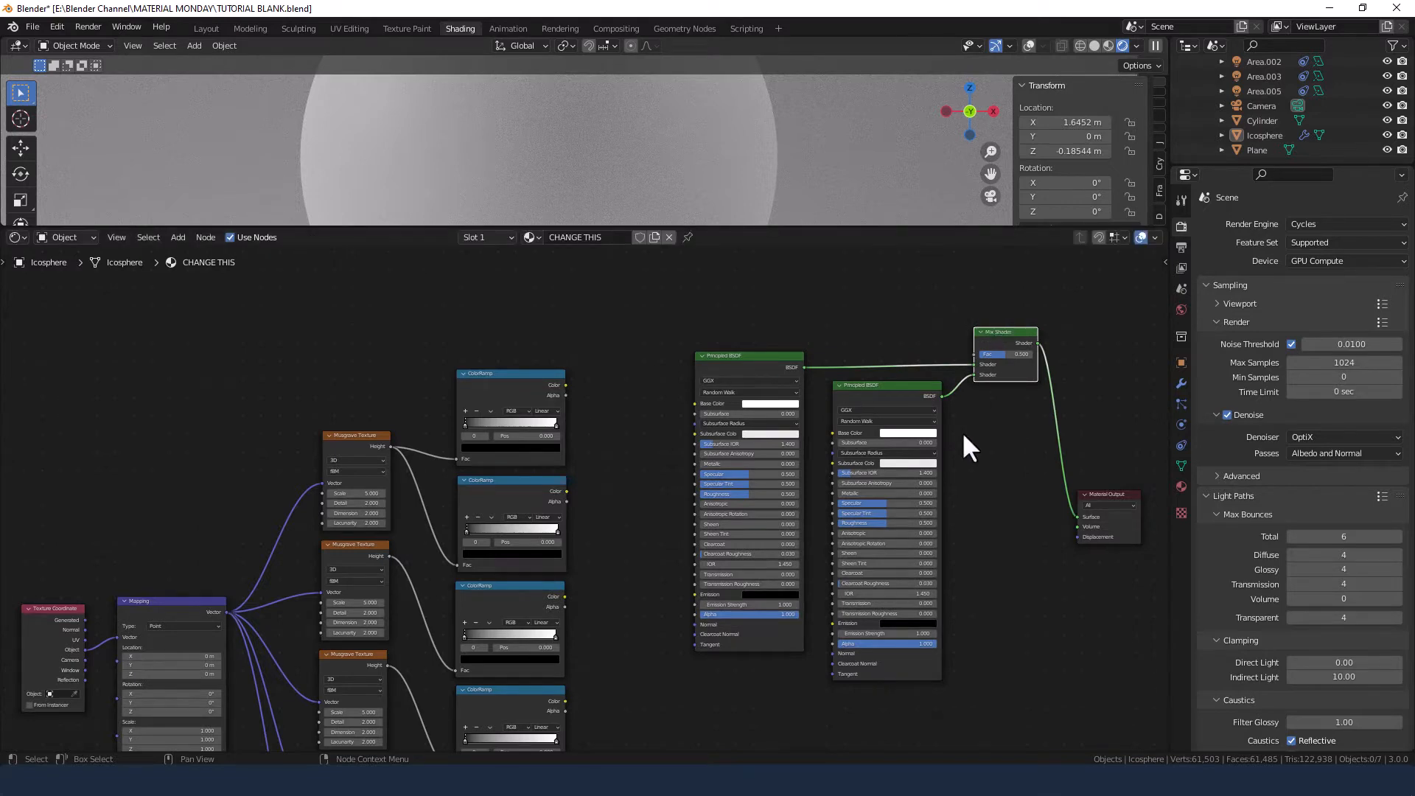
- Connect the uppermost ColorRamp's Color to the right Principled BSDF's Base Color, and the second ColorRamp's Color to the Mix Shader's Fac
{"action": "scroll", "coordinate": [589, 398], "scroll_direction": "down", "scroll_amount": 1}
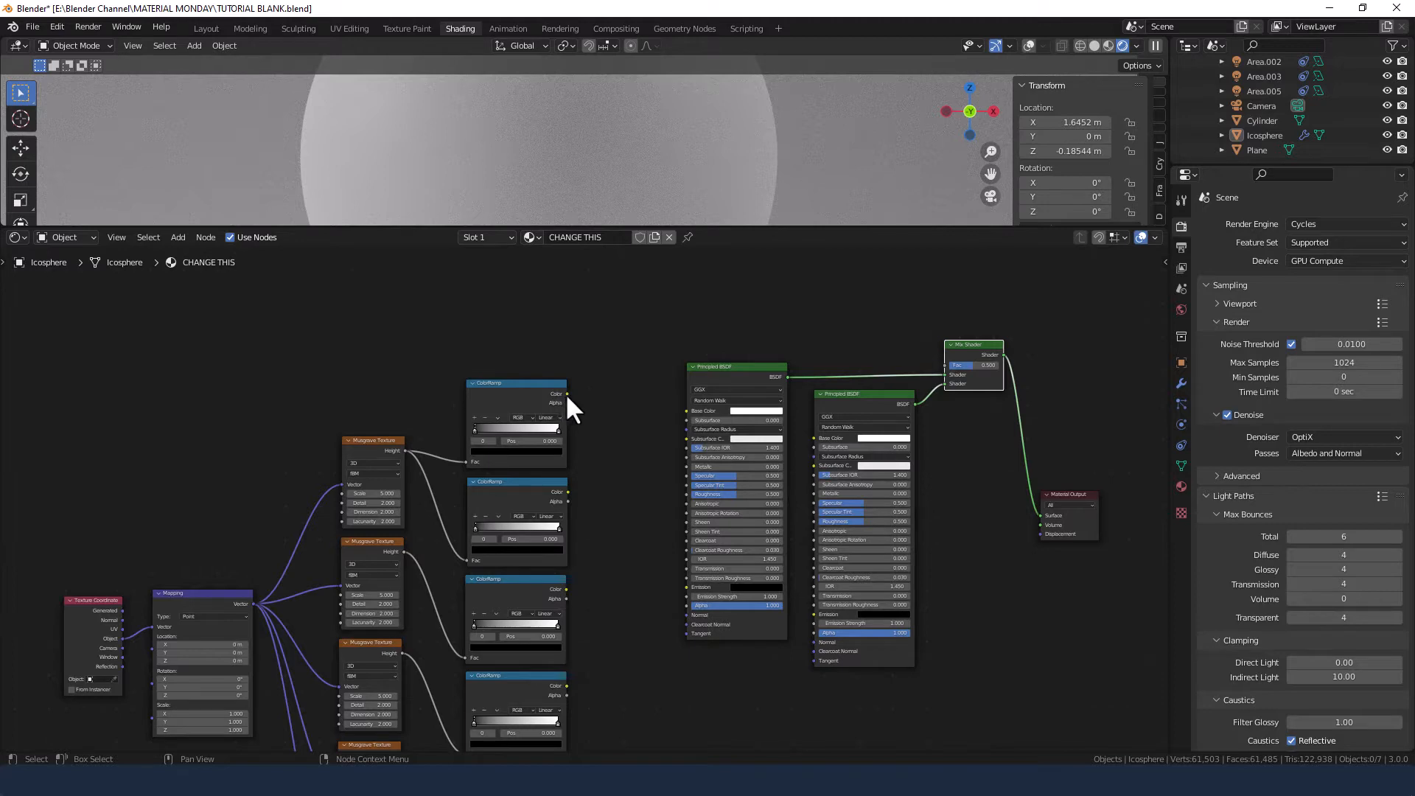
{"action": "left_click", "coordinate": [565, 391]}
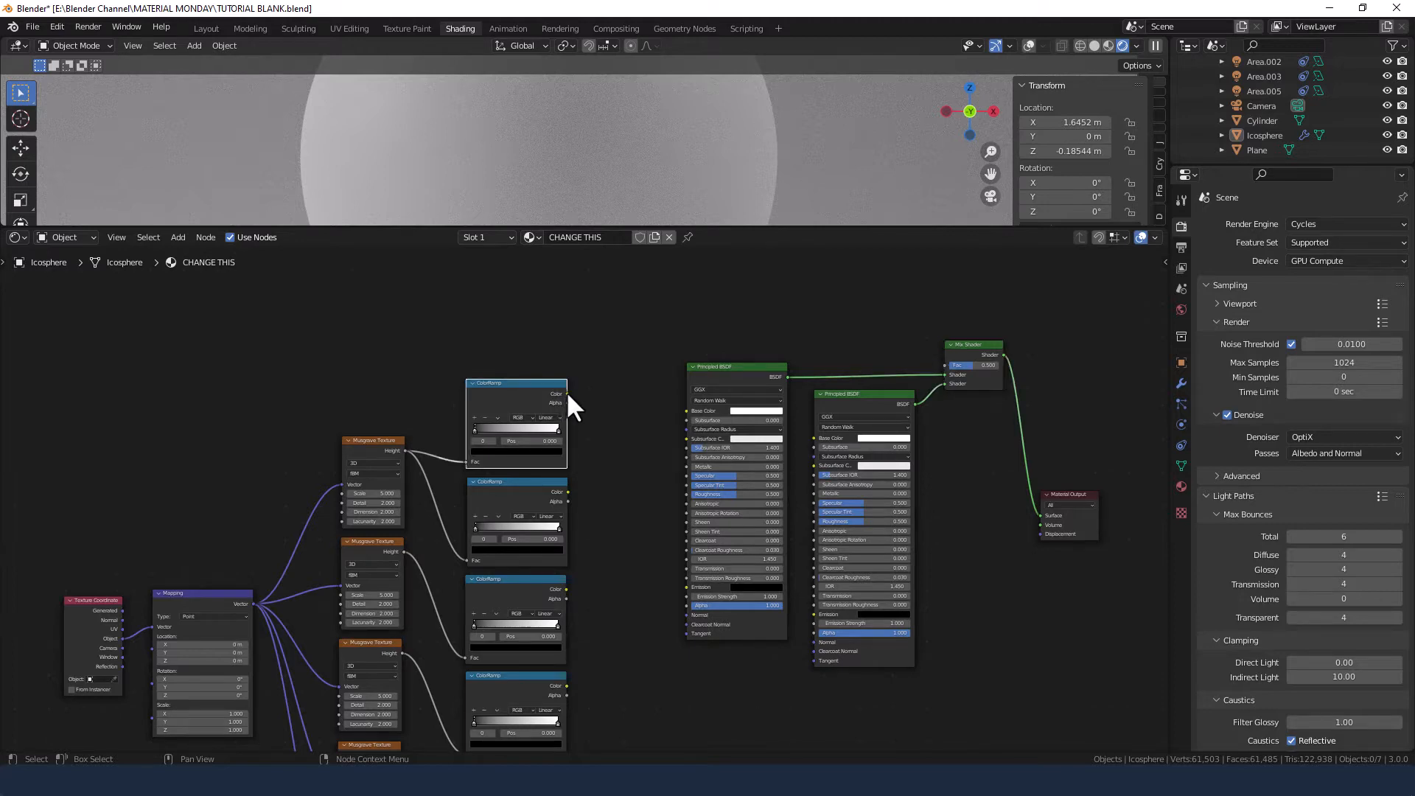
{"action": "left_click_drag", "start_coordinate": [567, 394], "coordinate": [812, 437]}
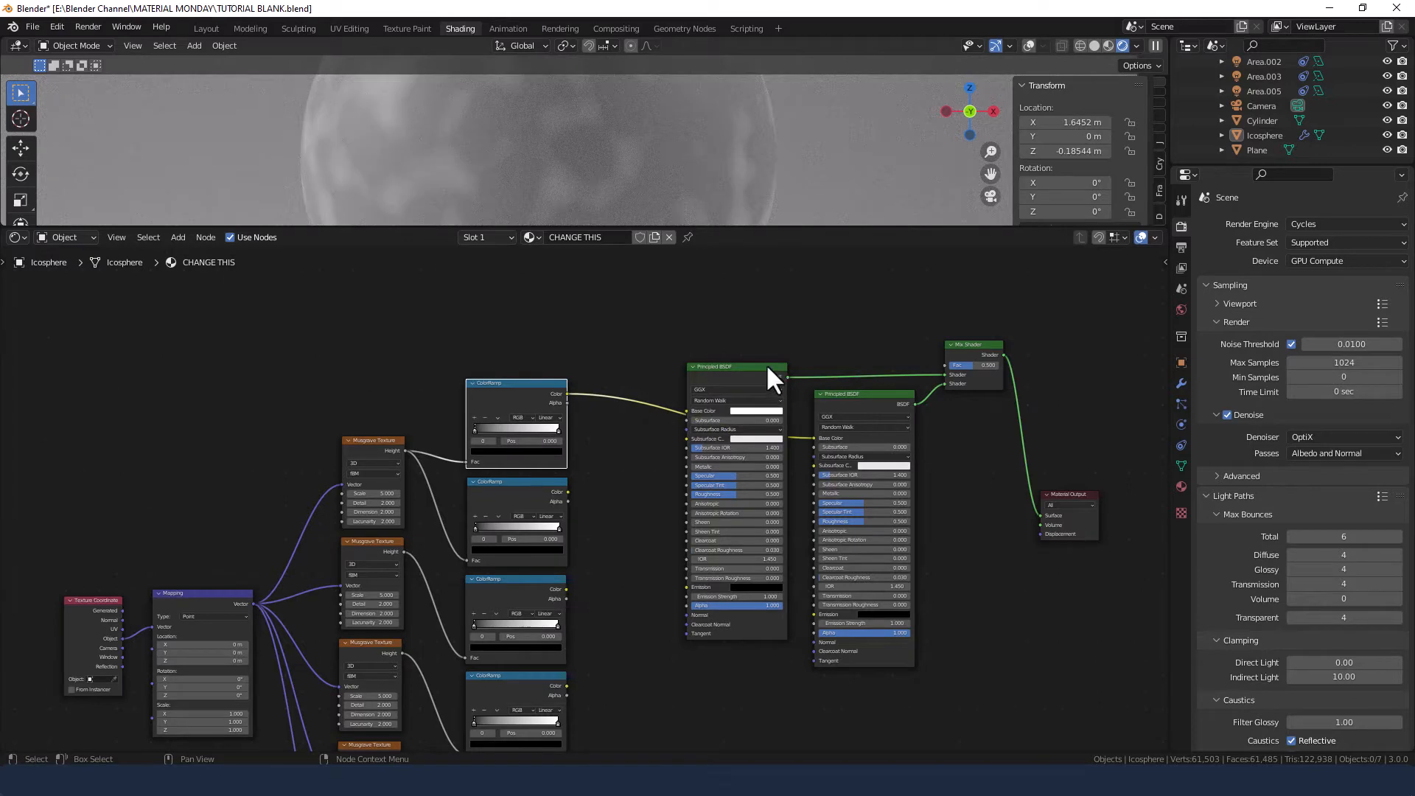
{"action": "left_click_drag", "start_coordinate": [766, 364], "coordinate": [771, 339]}
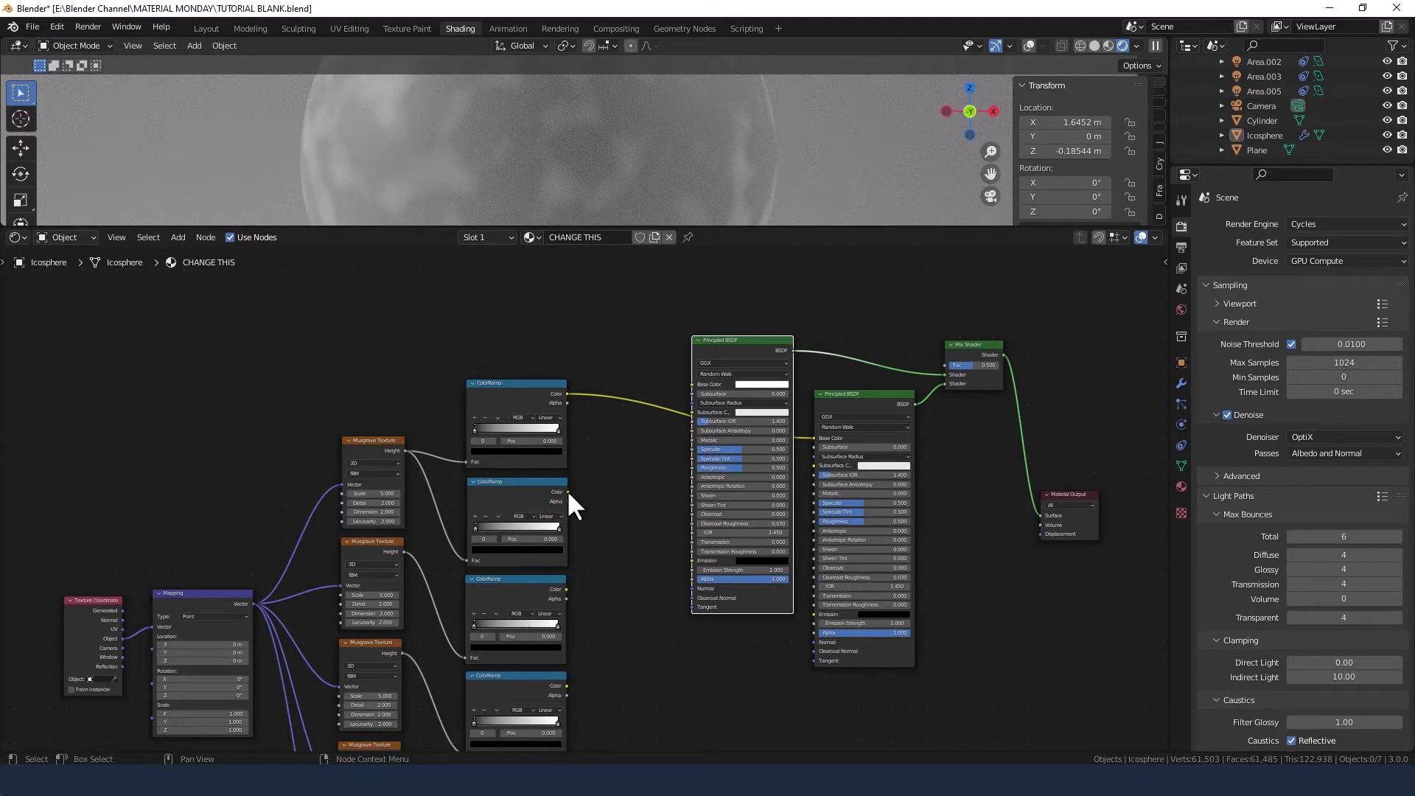
{"action": "left_click_drag", "start_coordinate": [567, 492], "coordinate": [939, 365]}
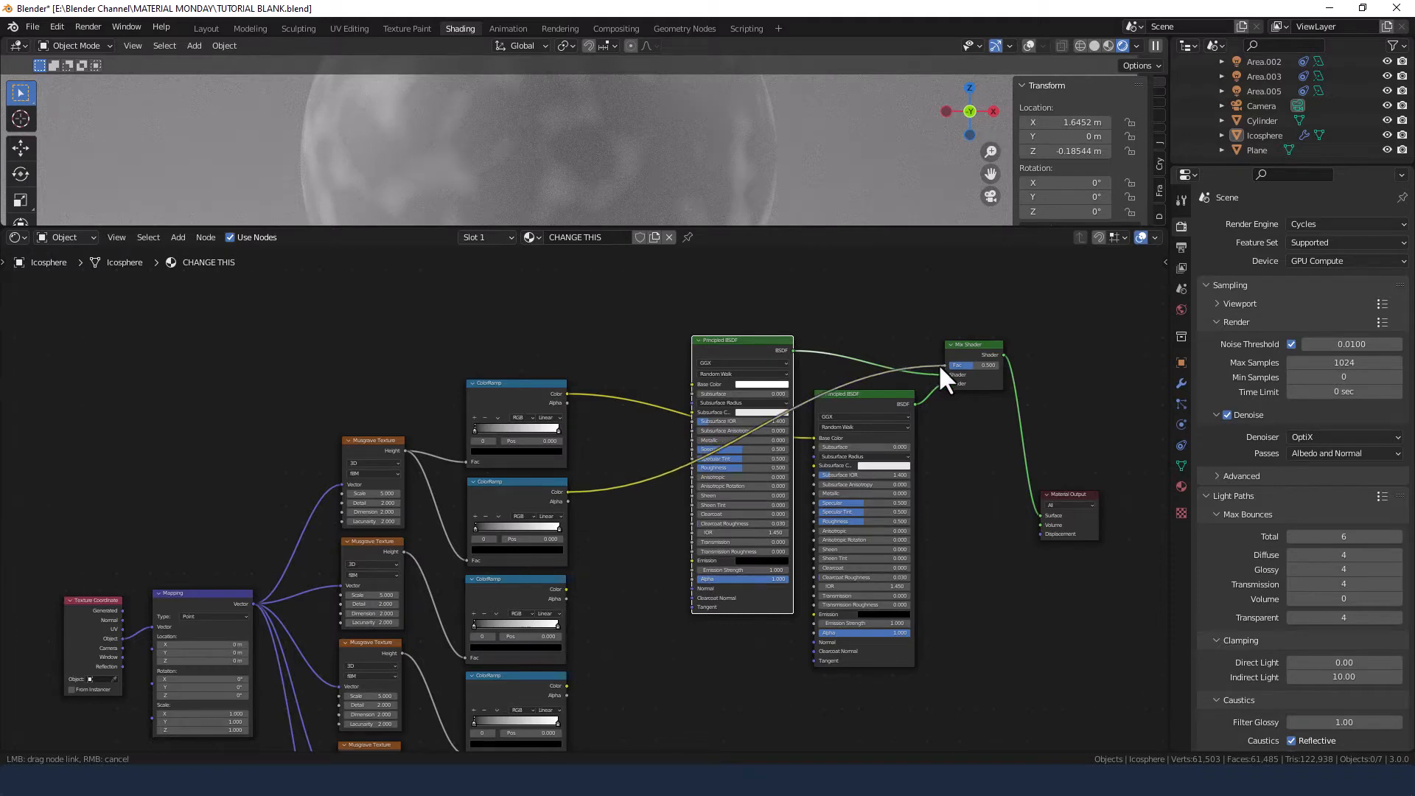
{"action": "left_click_drag", "start_coordinate": [939, 364], "coordinate": [939, 365]}
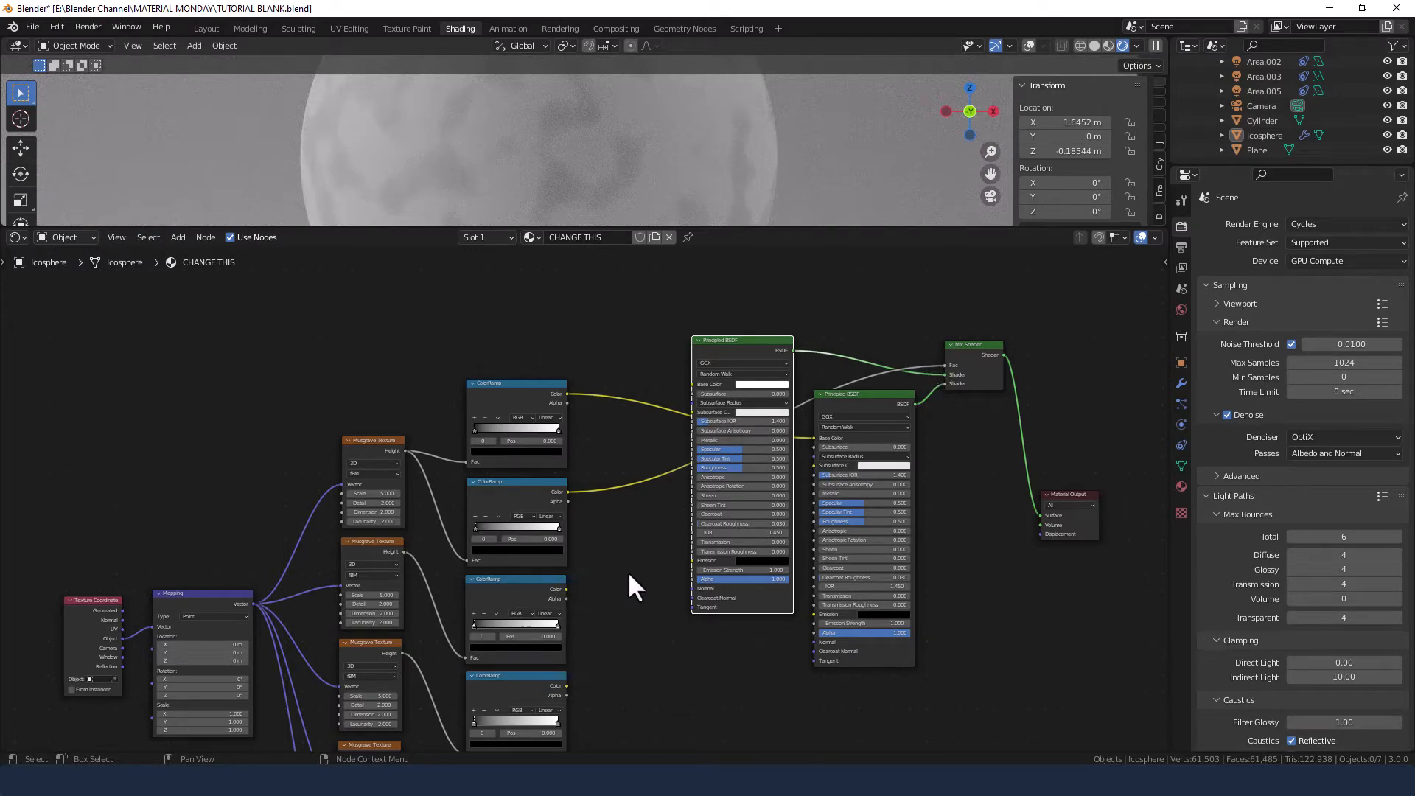
- Add a Mix color node beside the ColorRamps and connect its Color output to the left Principled BSDF's Base Color
{"action": "left_click_drag", "start_coordinate": [629, 574], "coordinate": [645, 527]}
{"action": "key", "text": "shift+a"}
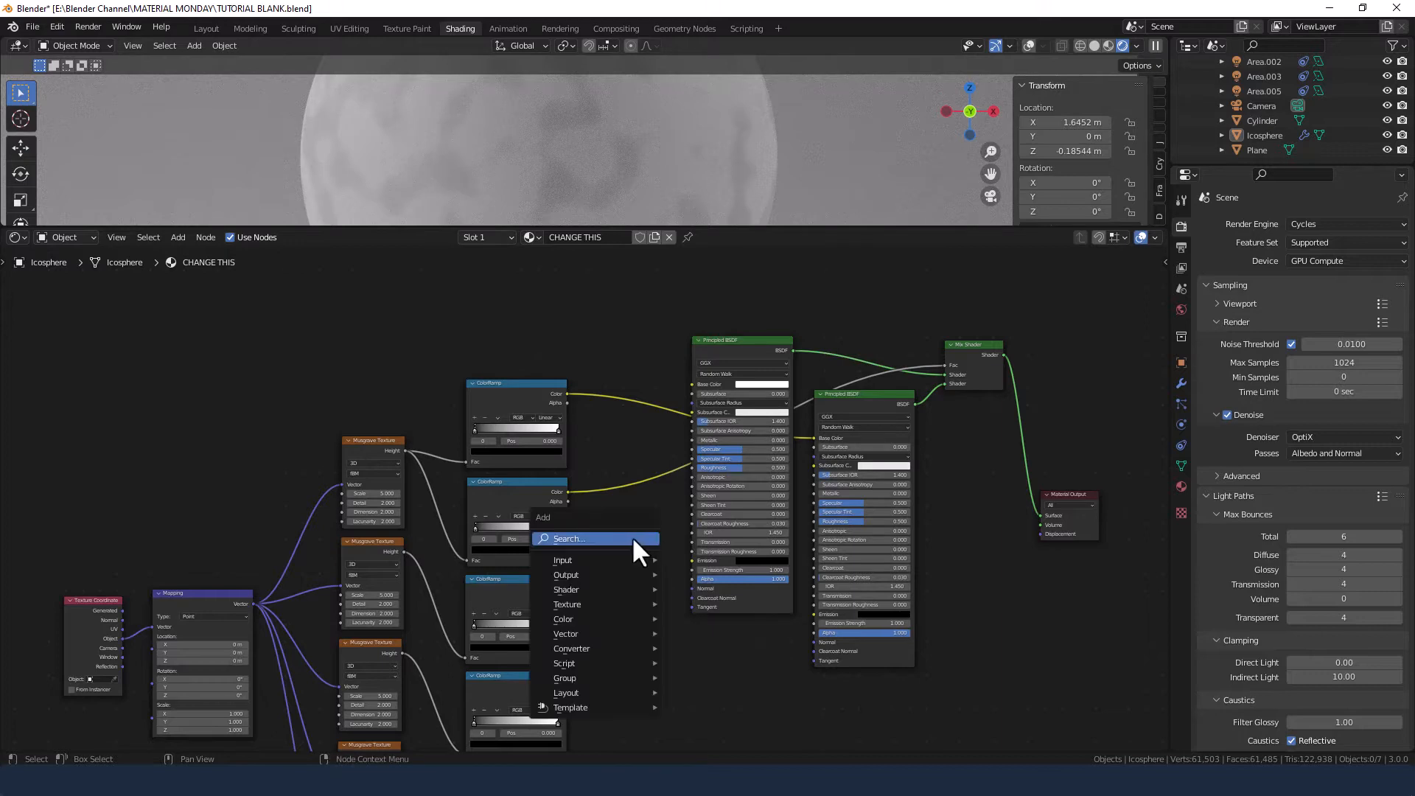
{"action": "left_click", "coordinate": [631, 541]}
{"action": "type", "text": "mix"}
{"action": "key", "text": "Return"}
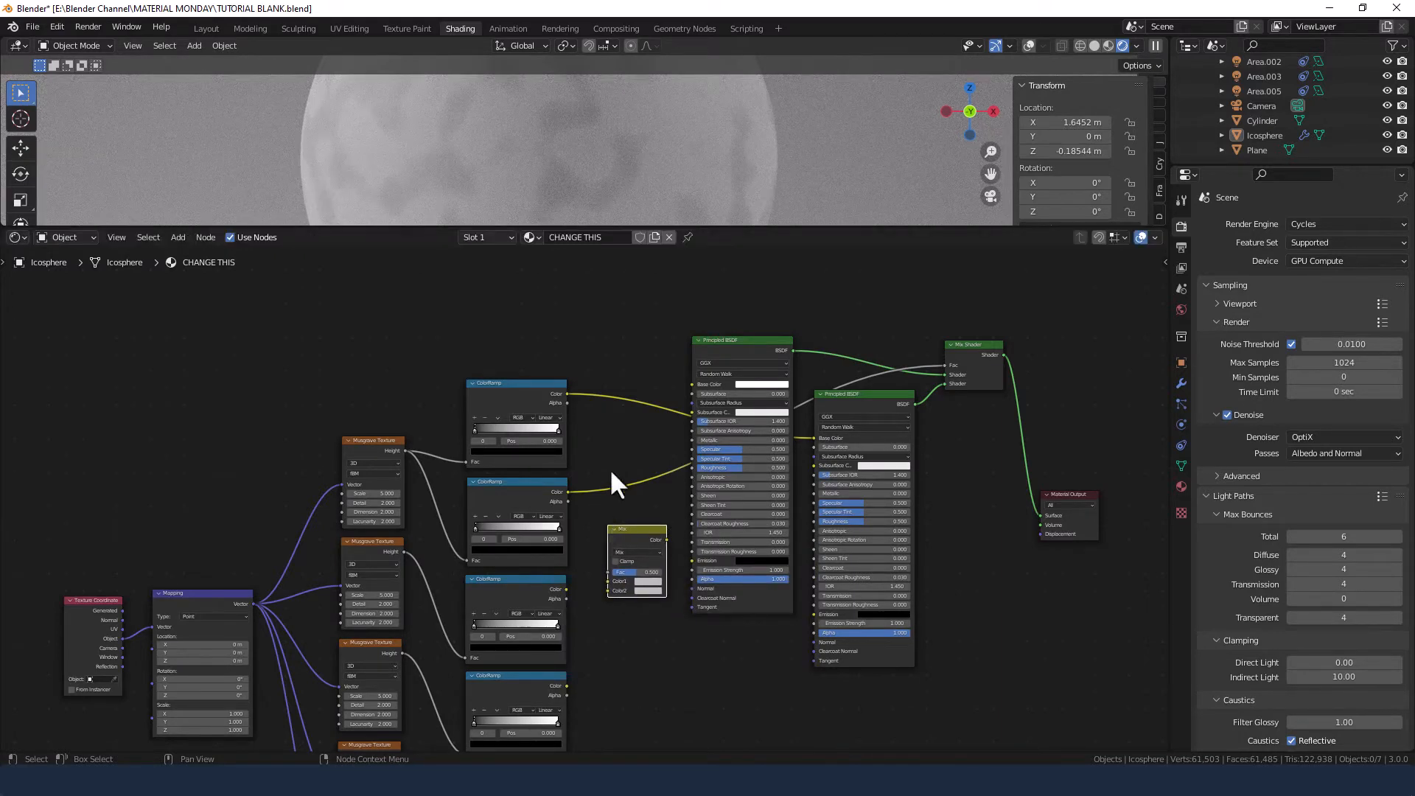
{"action": "left_click_drag", "start_coordinate": [666, 539], "coordinate": [724, 484]}
- Spread out the right Principled BSDF, Mix Shader and Material Output nodes farther to the right to make room
{"action": "left_click", "coordinate": [844, 399]}
{"action": "left_click_drag", "start_coordinate": [842, 395], "coordinate": [904, 435]}
{"action": "left_click_drag", "start_coordinate": [962, 346], "coordinate": [1020, 367]}
{"action": "left_click_drag", "start_coordinate": [1063, 498], "coordinate": [1106, 393]}
- Connect the Color outputs of the third, fourth and fifth ColorRamps to the Mix node's Fac, Color1 and Color2 inputs respectively
{"action": "middle_click_drag", "start_coordinate": [813, 564], "coordinate": [871, 448]}
{"action": "scroll", "coordinate": [666, 506], "scroll_direction": "up", "scroll_amount": 4}
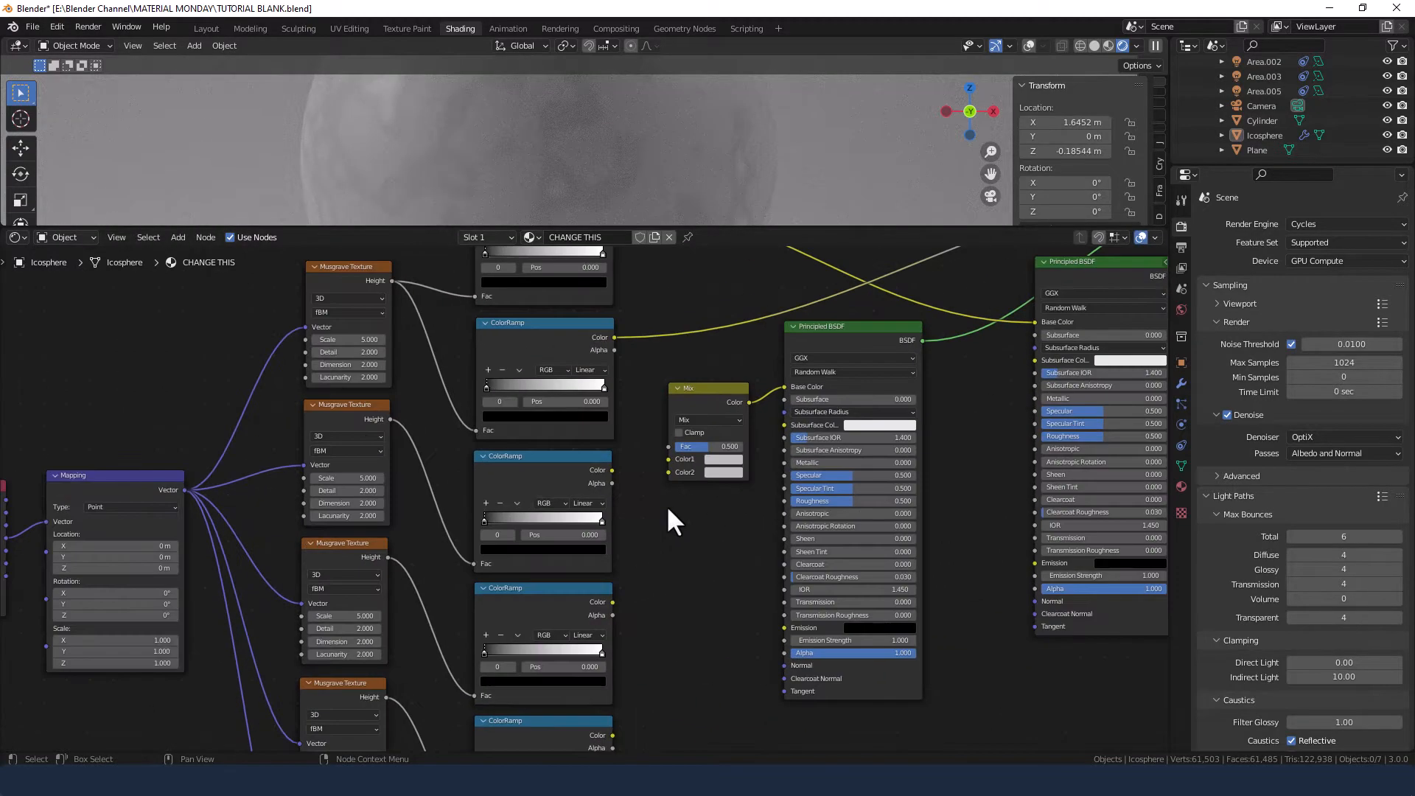
{"action": "middle_click_drag", "start_coordinate": [667, 506], "coordinate": [664, 466]}
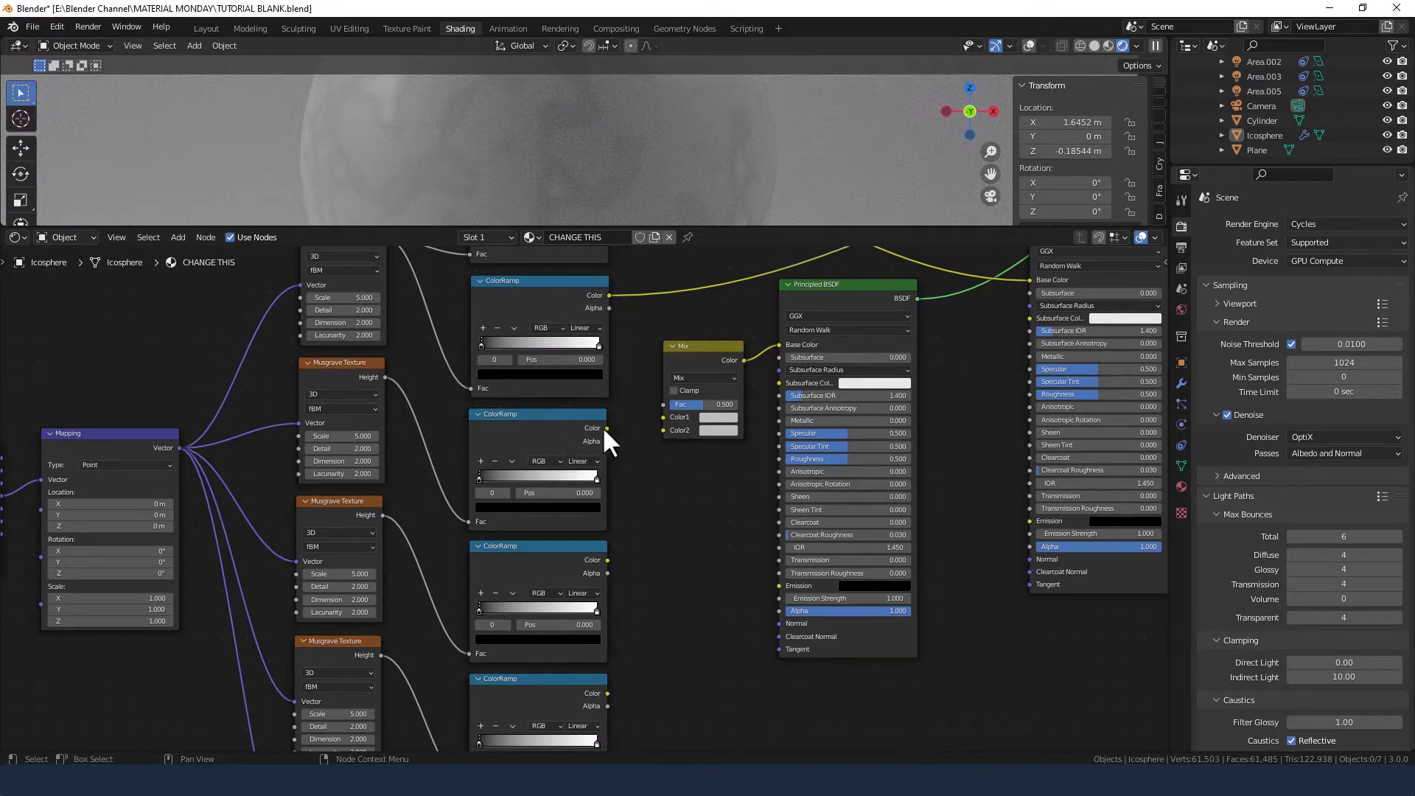
{"action": "left_click_drag", "start_coordinate": [606, 429], "coordinate": [658, 405]}
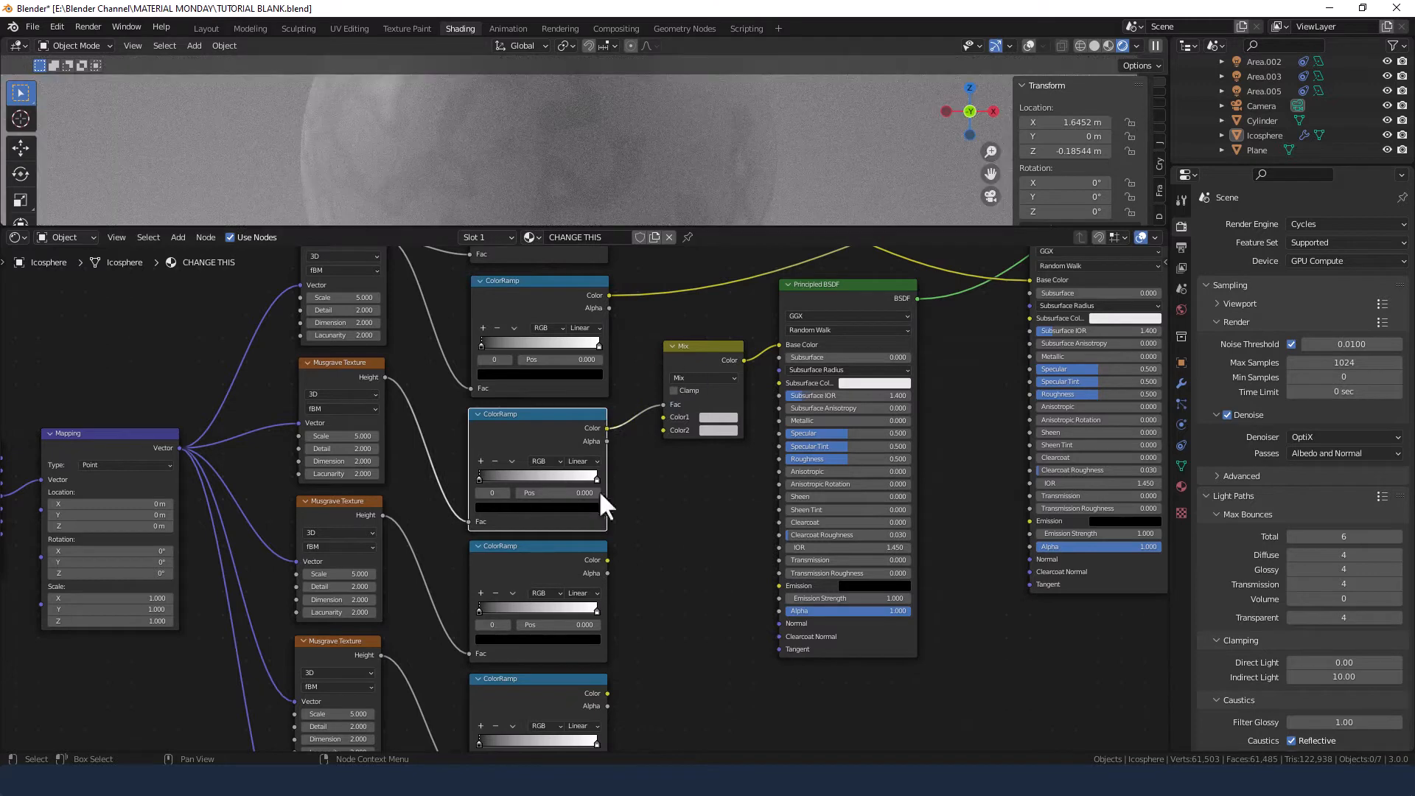
{"action": "left_click_drag", "start_coordinate": [606, 560], "coordinate": [663, 417]}
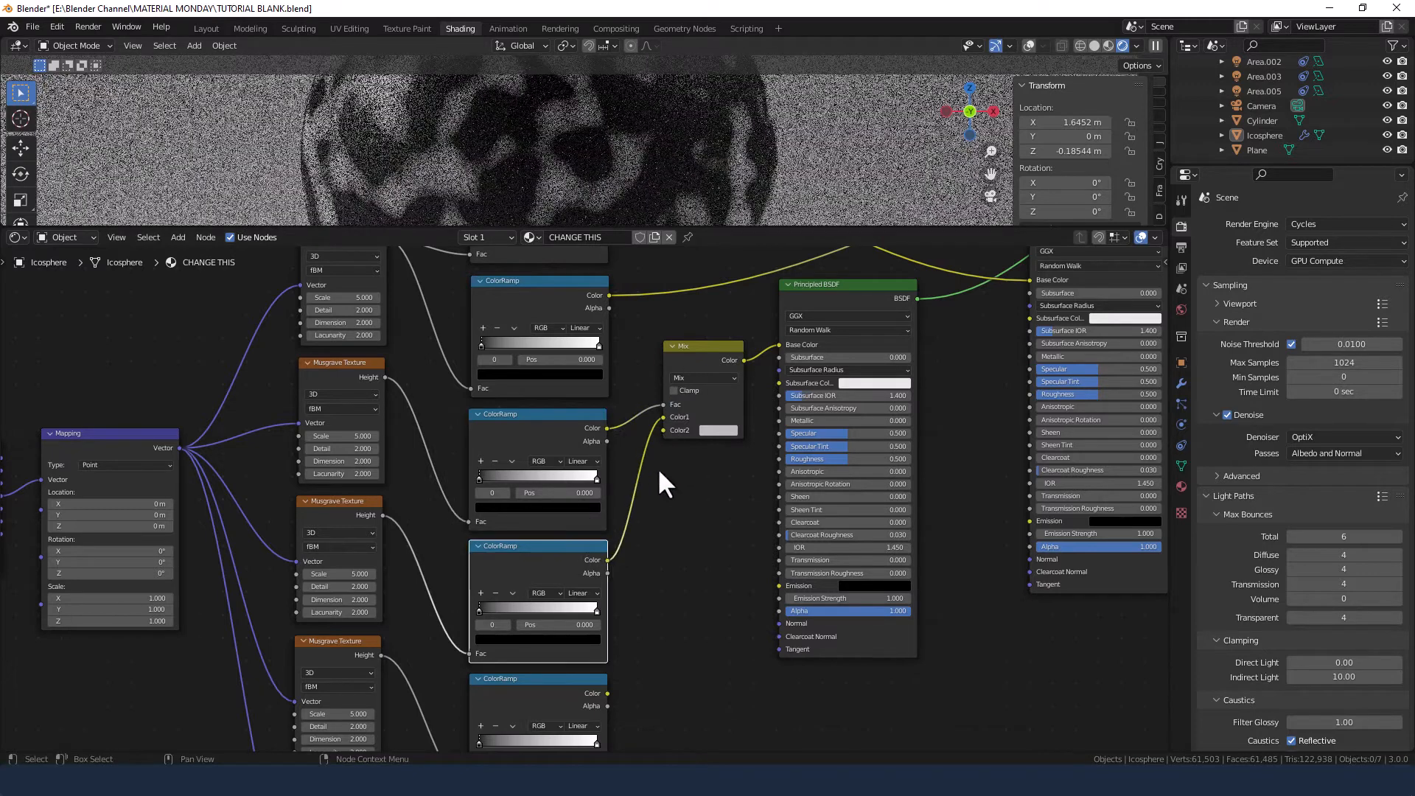
{"action": "left_click_drag", "start_coordinate": [605, 693], "coordinate": [665, 431]}
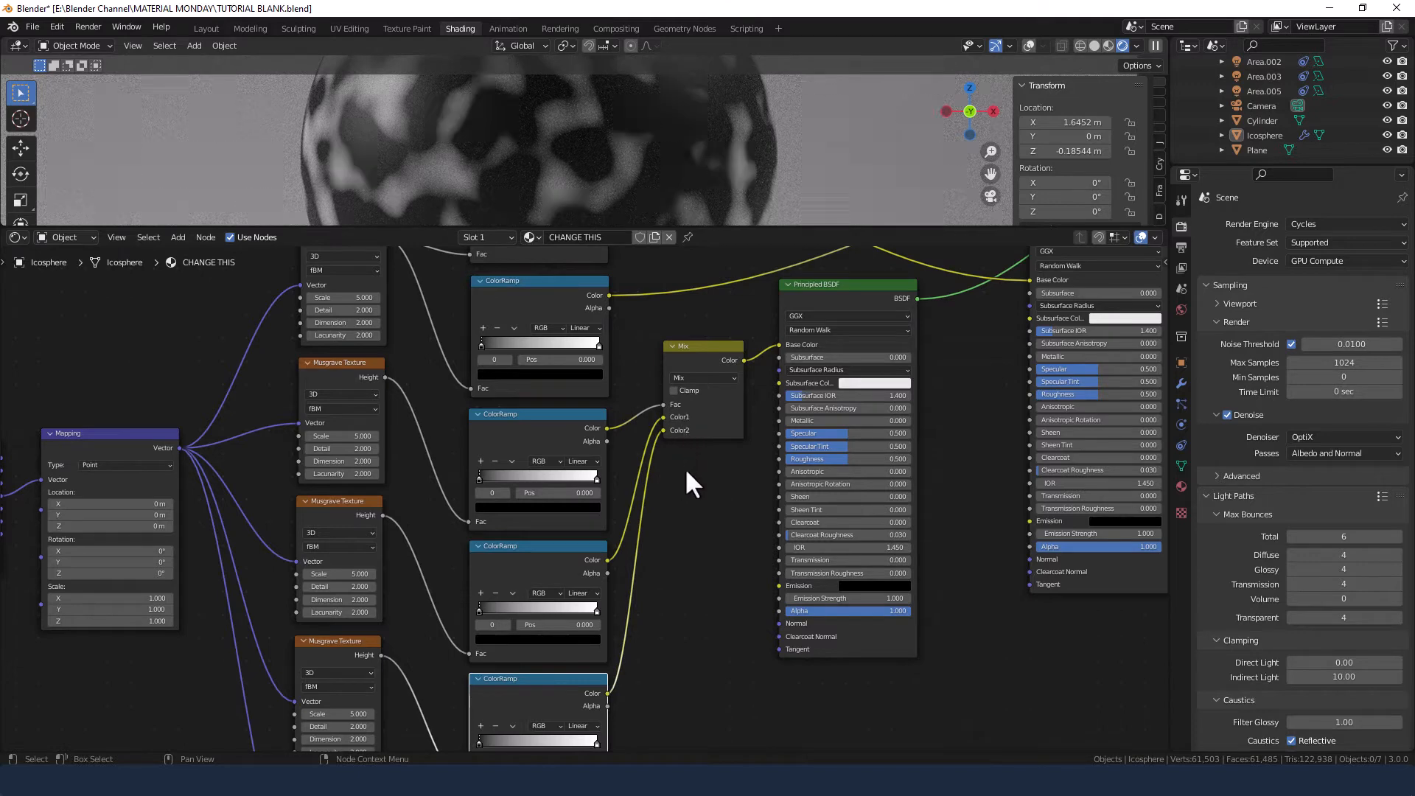
- Set the Mix node's blending mode to Overlay
{"action": "middle_click_drag", "start_coordinate": [684, 476], "coordinate": [685, 491]}
{"action": "left_click", "coordinate": [726, 394]}
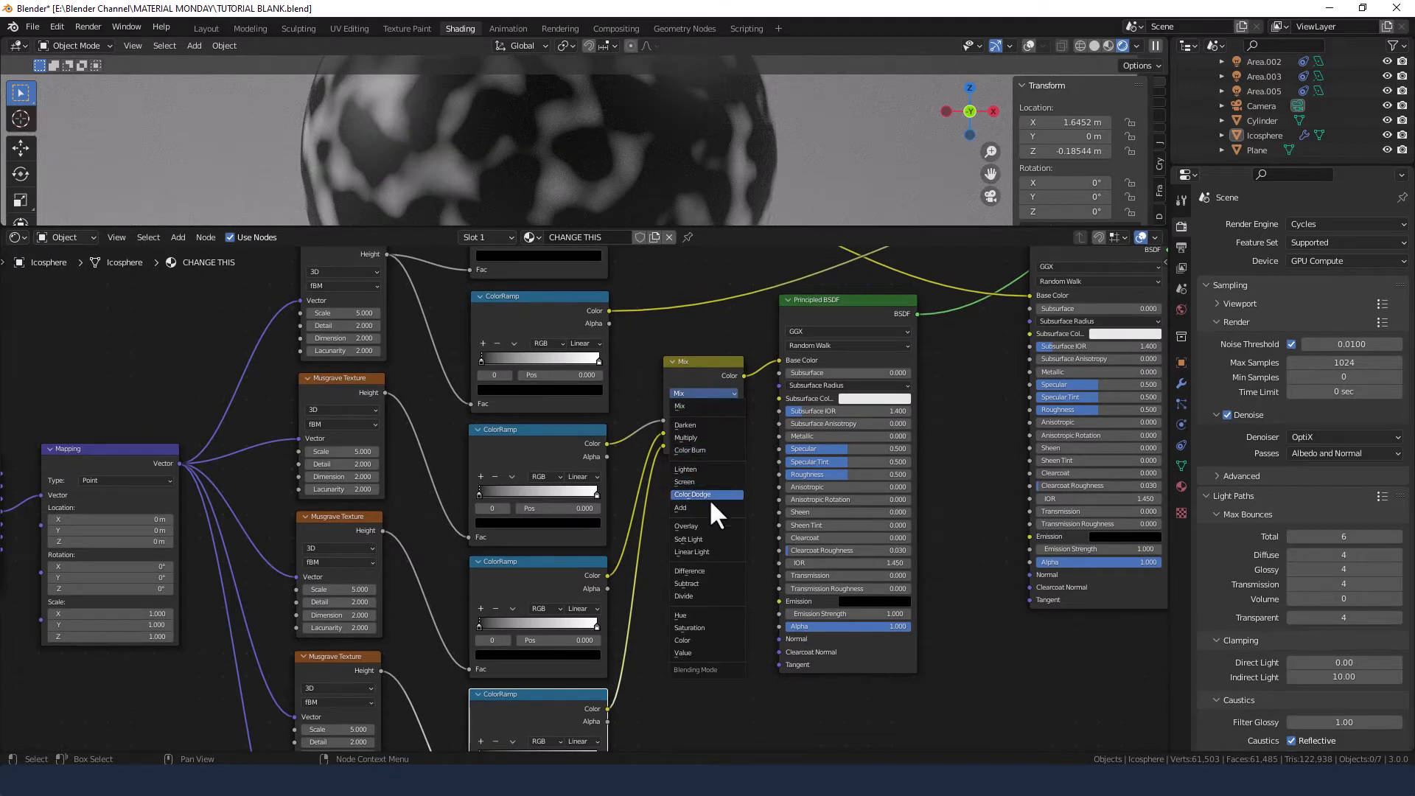
{"action": "left_click", "coordinate": [707, 523]}
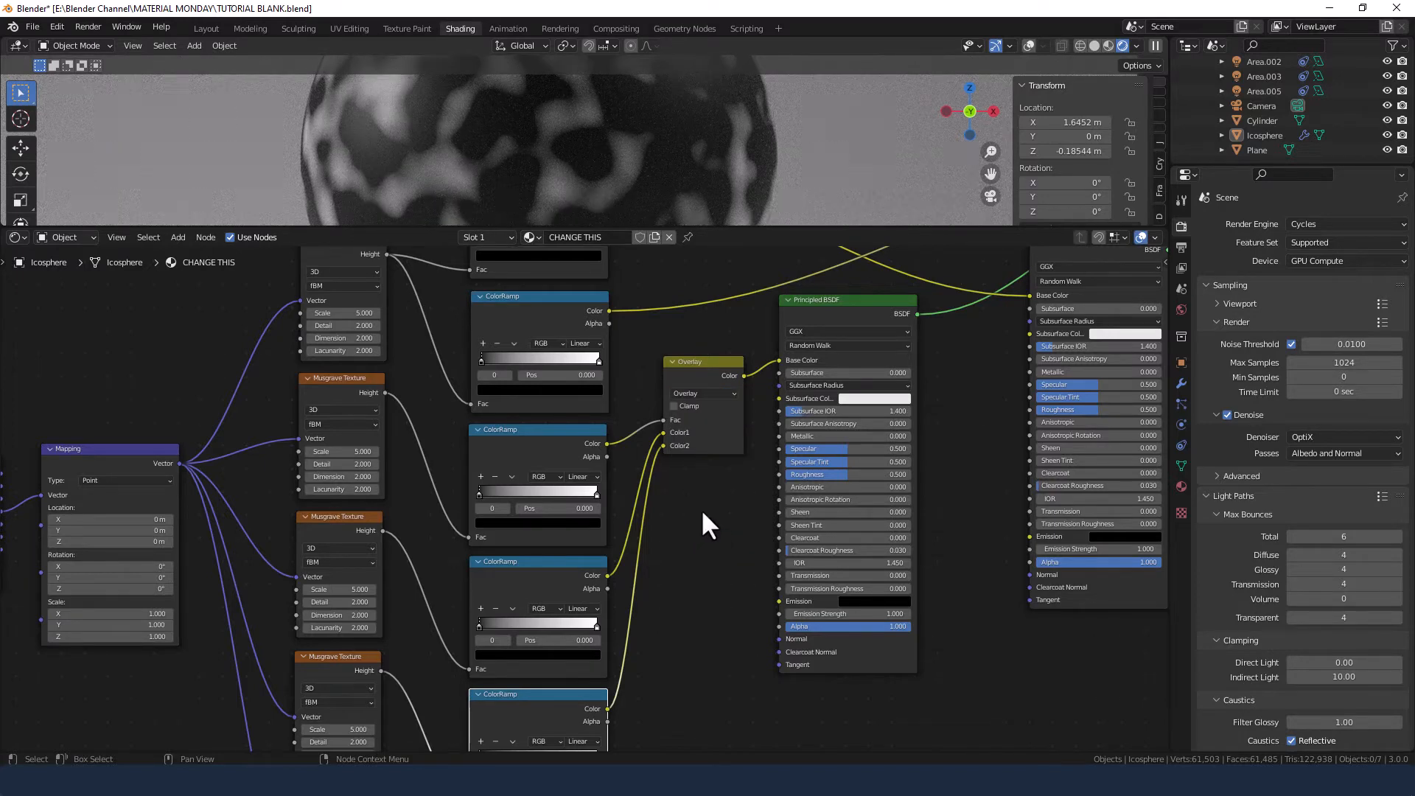
- Add a Bump node beside the left Principled BSDF and connect its Normal output to that shader's Normal input
{"action": "scroll", "coordinate": [707, 530], "scroll_direction": "down", "scroll_amount": 1}
{"action": "middle_click_drag", "start_coordinate": [715, 554], "coordinate": [715, 478]}
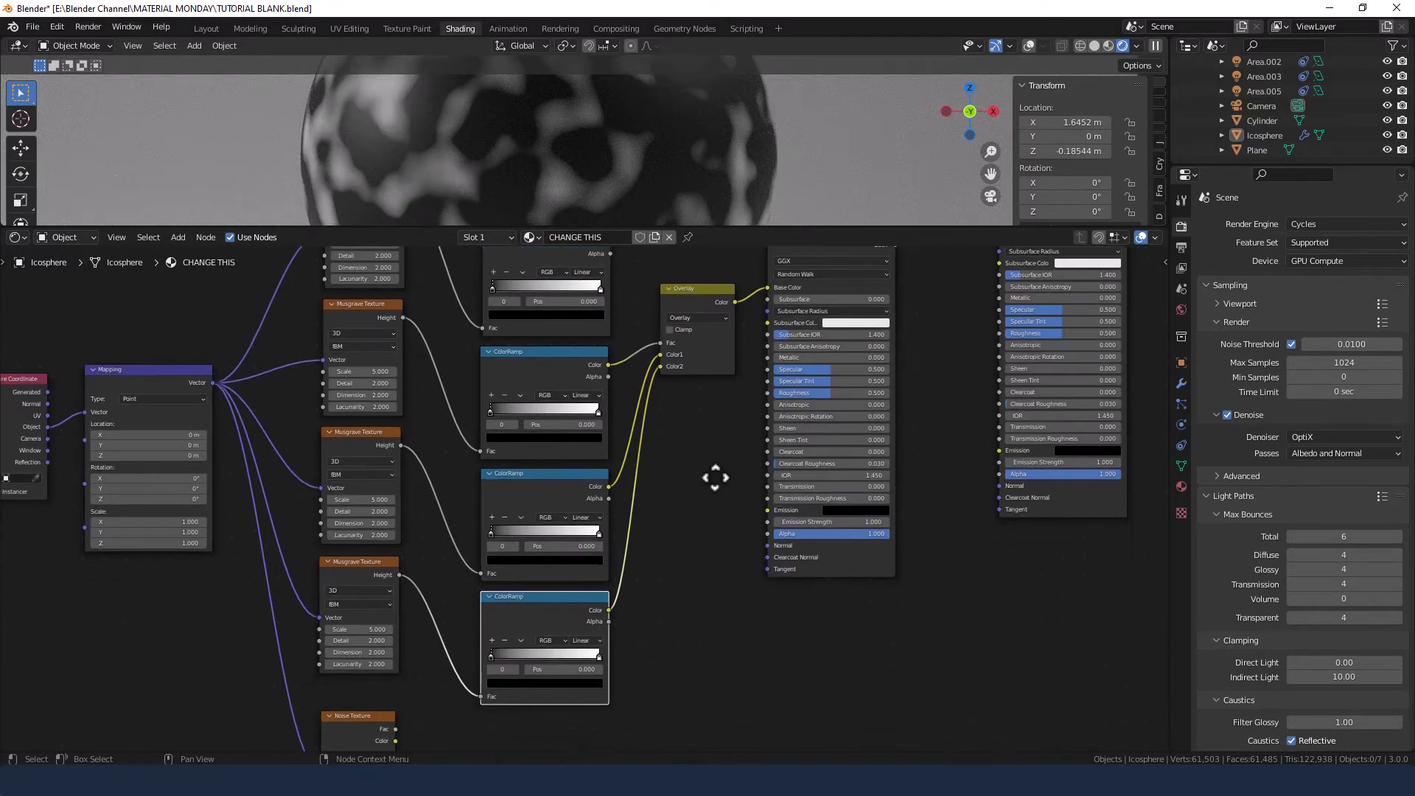
{"action": "key", "text": "shift+a"}
{"action": "left_click", "coordinate": [696, 504]}
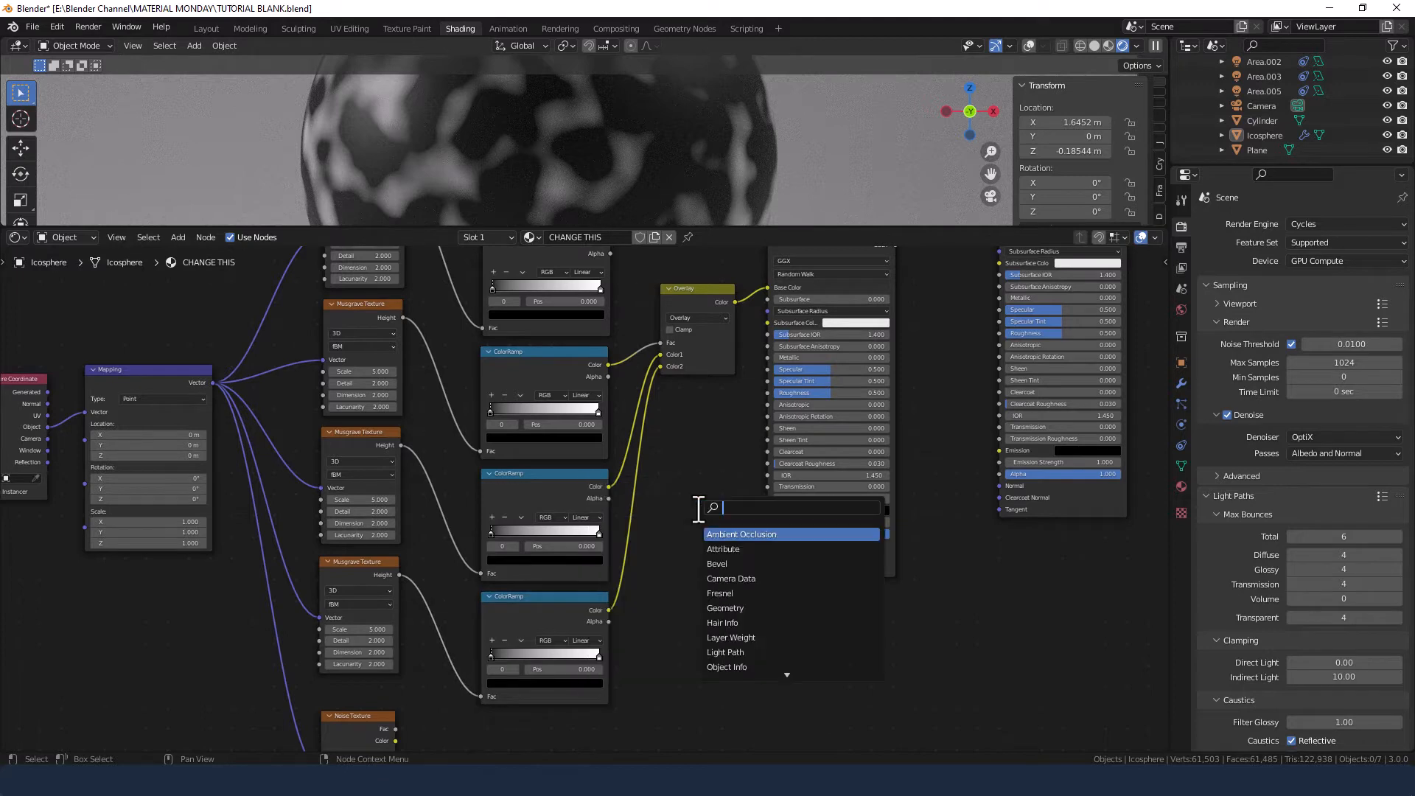
{"action": "type", "text": "bump"}
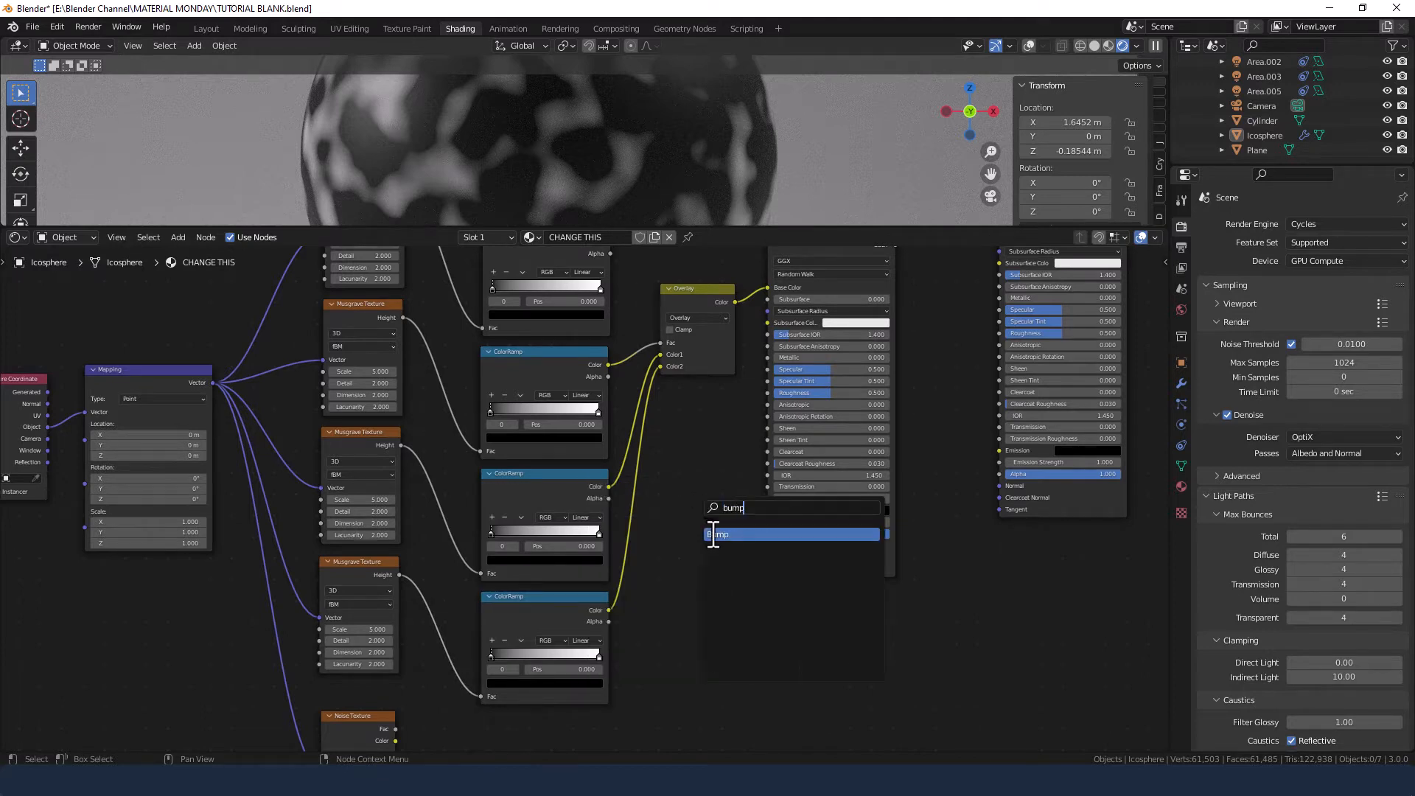
{"action": "left_click", "coordinate": [715, 534]}
{"action": "left_click", "coordinate": [683, 534]}
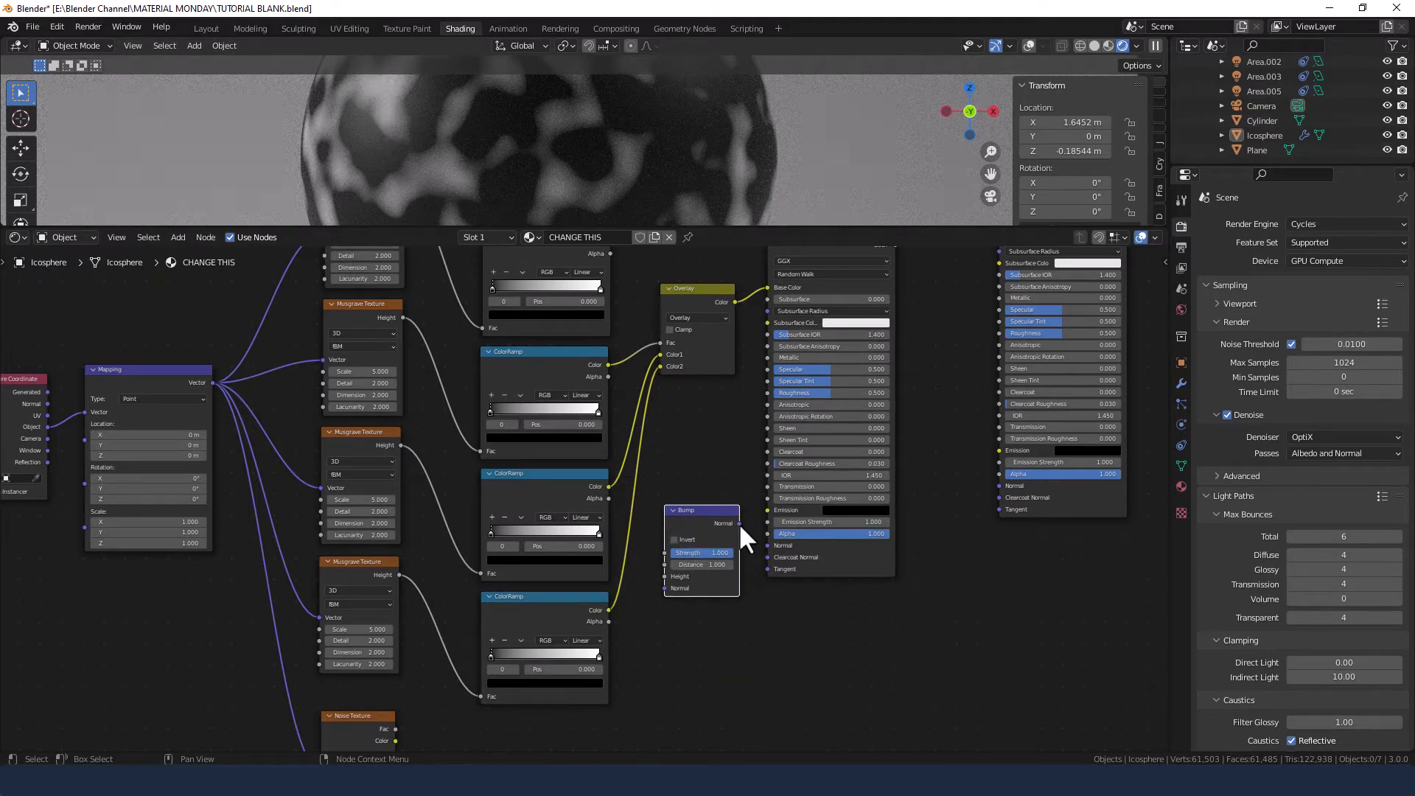
{"action": "left_click_drag", "start_coordinate": [739, 524], "coordinate": [767, 546]}
- Duplicate the Bump node, connect the copy to the right Principled BSDF's Normal input, and shift the original Bump node slightly lower
{"action": "key", "text": "shift+d"}
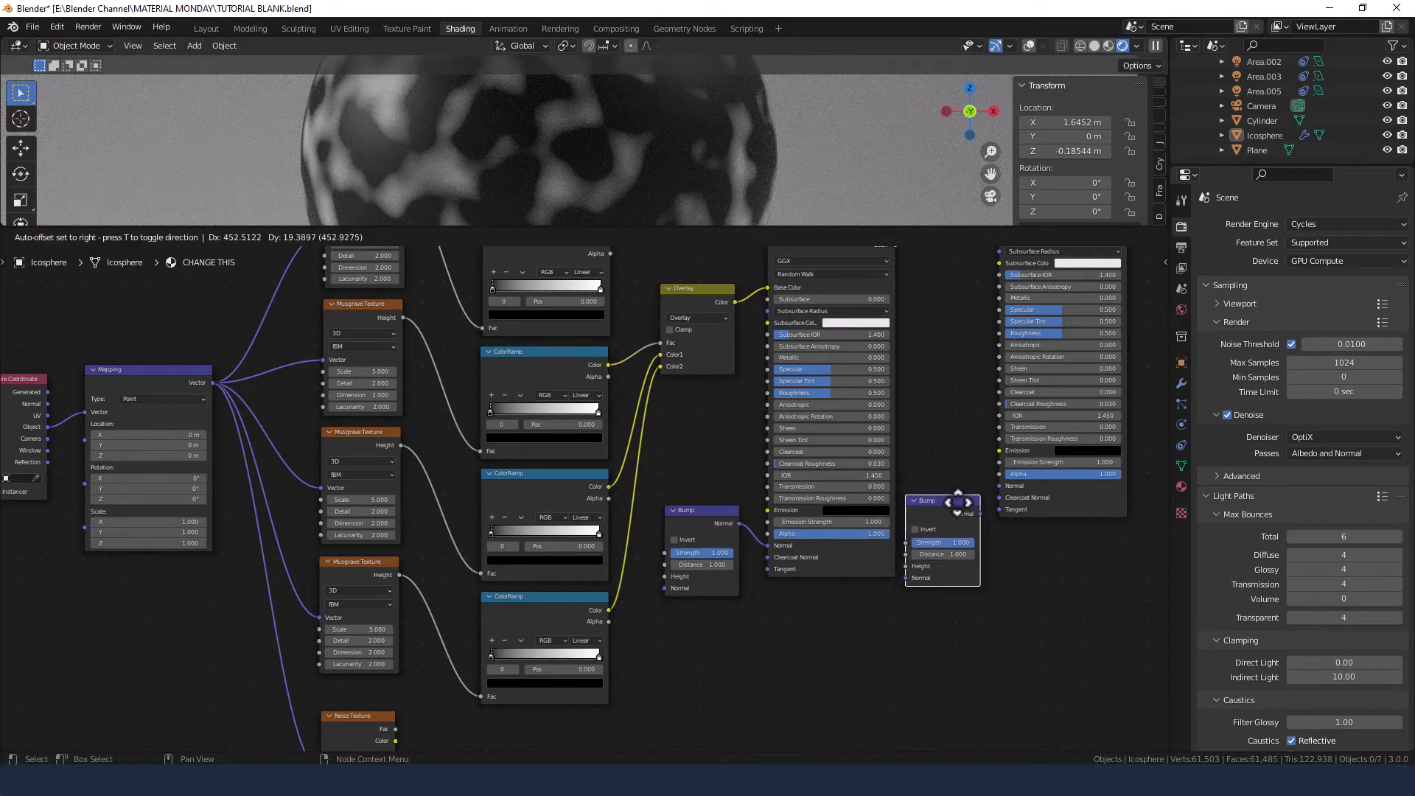
{"action": "left_click", "coordinate": [961, 496]}
{"action": "left_click_drag", "start_coordinate": [982, 507], "coordinate": [960, 561]}
{"action": "left_click_drag", "start_coordinate": [720, 531], "coordinate": [720, 562]}
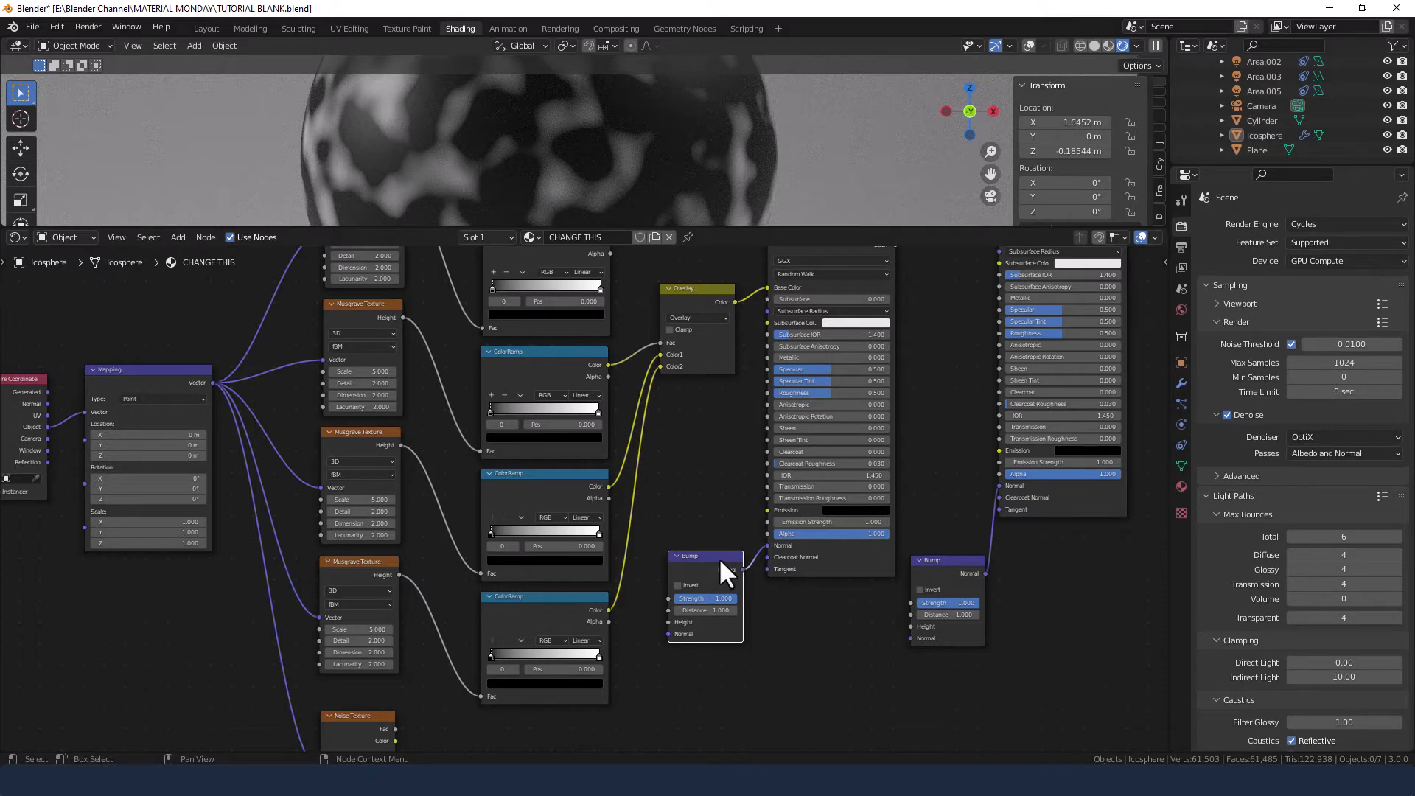
- Connect the second ColorRamp's Color to the left Bump's Height and the Noise Texture's Fac to the right Bump's Height
{"action": "scroll", "coordinate": [767, 471], "scroll_direction": "down", "scroll_amount": 1}
{"action": "middle_click_drag", "start_coordinate": [710, 451], "coordinate": [719, 545]}
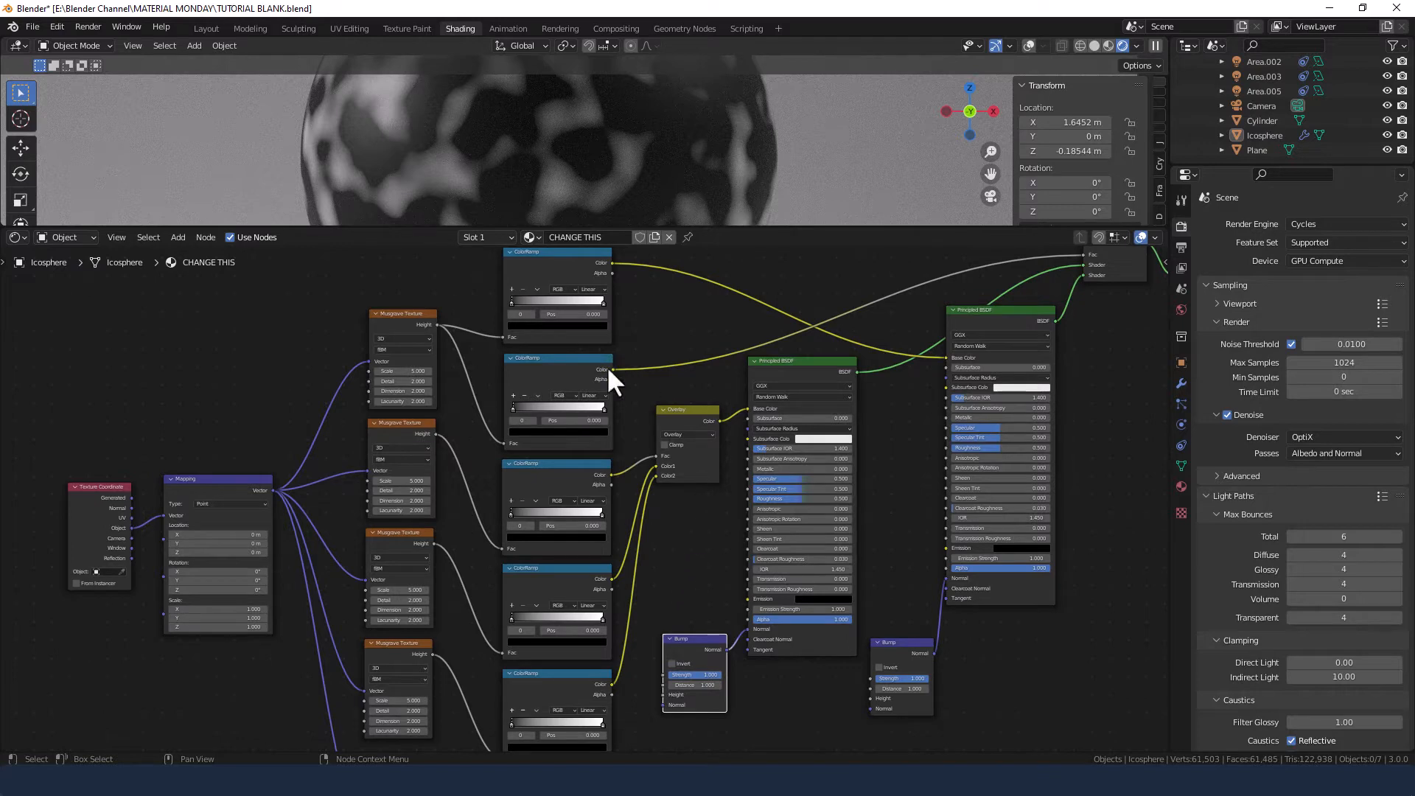
{"action": "middle_click_drag", "start_coordinate": [647, 399], "coordinate": [642, 436]}
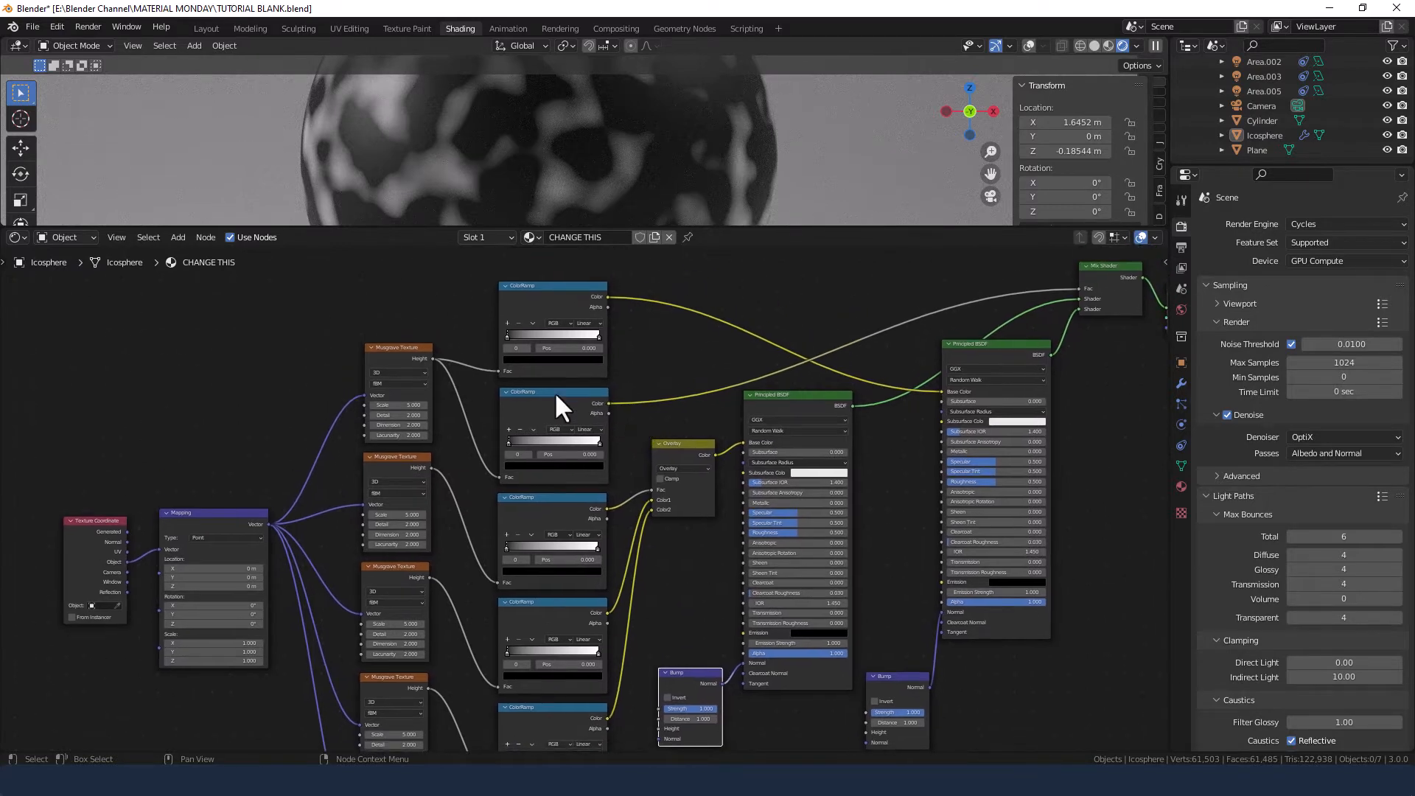
{"action": "left_click_drag", "start_coordinate": [607, 403], "coordinate": [657, 674]}
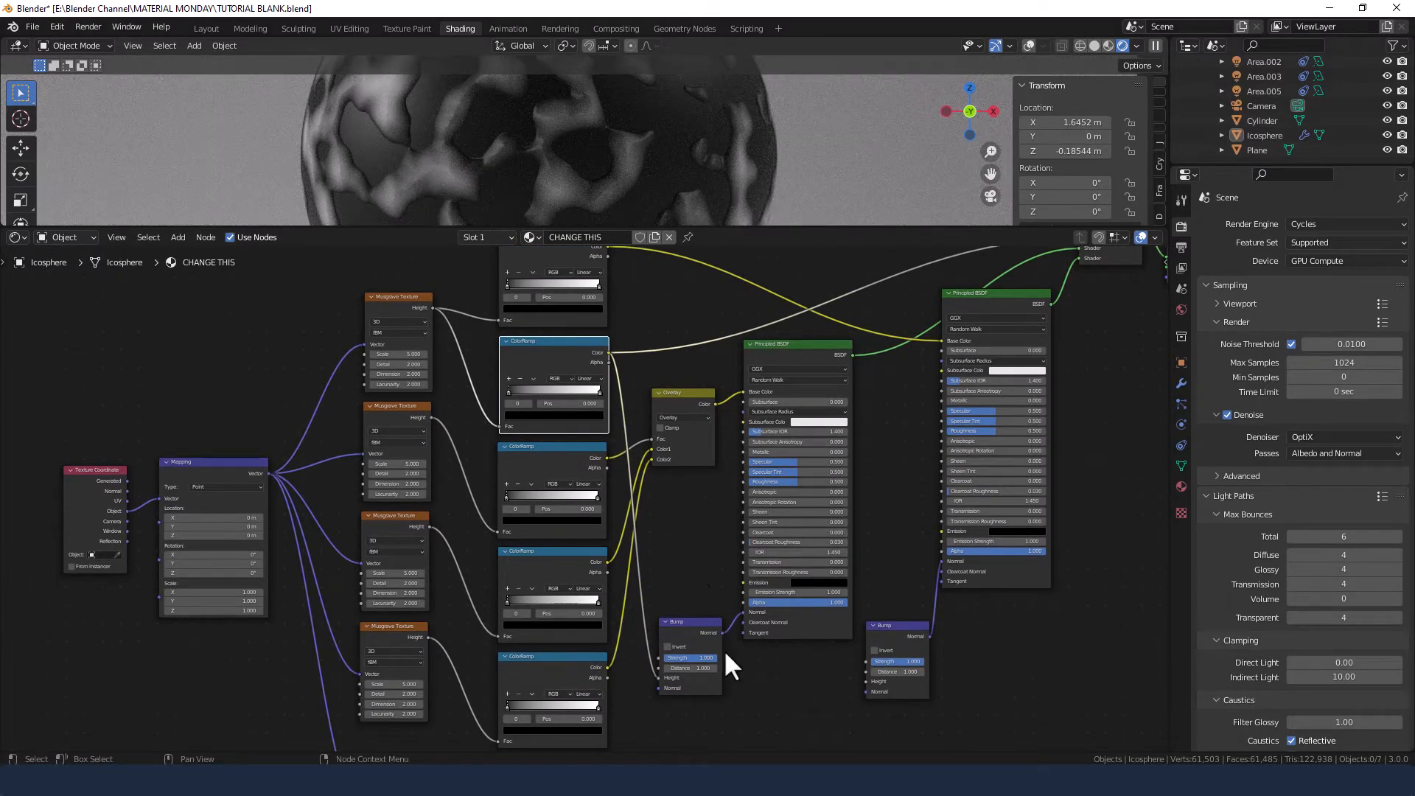
{"action": "middle_click_drag", "start_coordinate": [809, 704], "coordinate": [781, 616]}
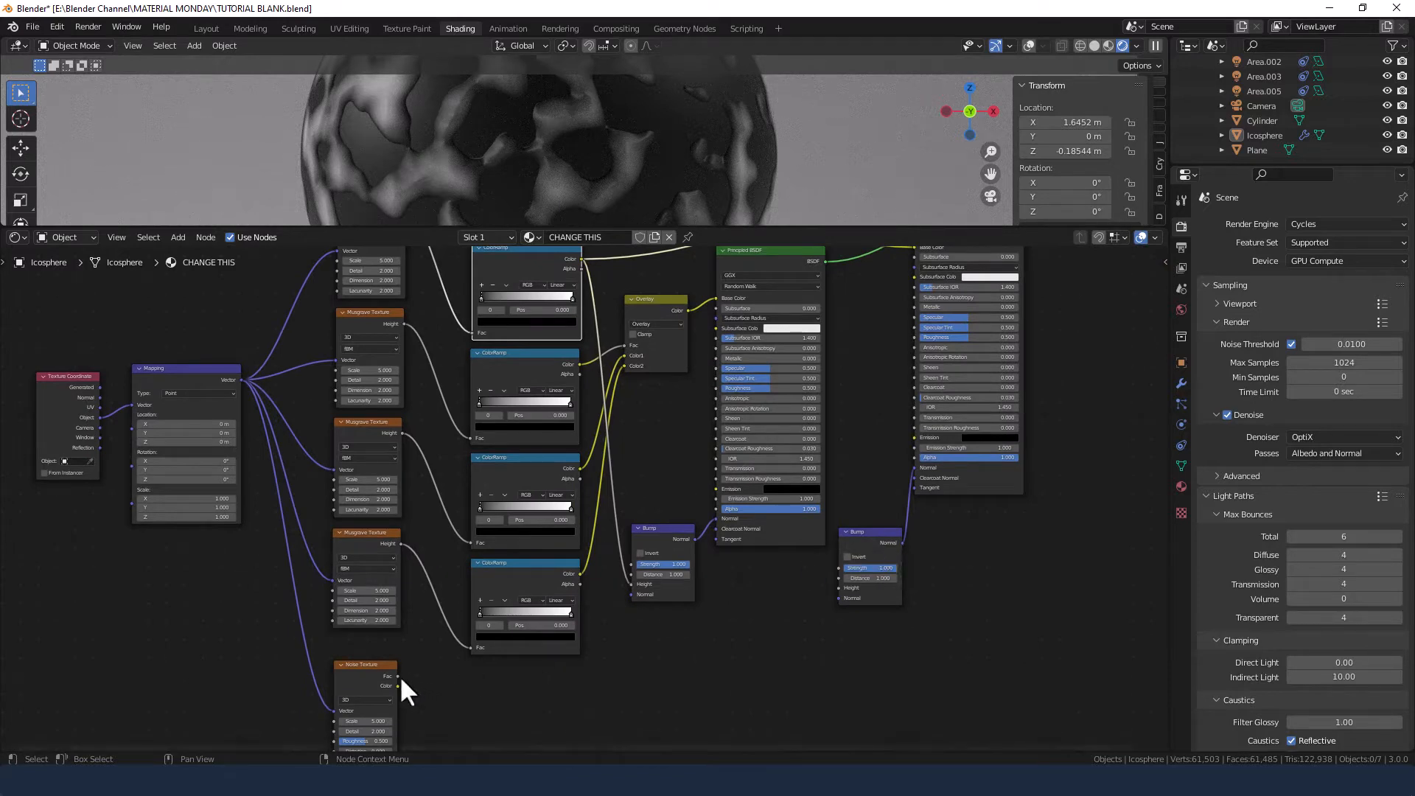
{"action": "left_click_drag", "start_coordinate": [398, 676], "coordinate": [835, 595]}
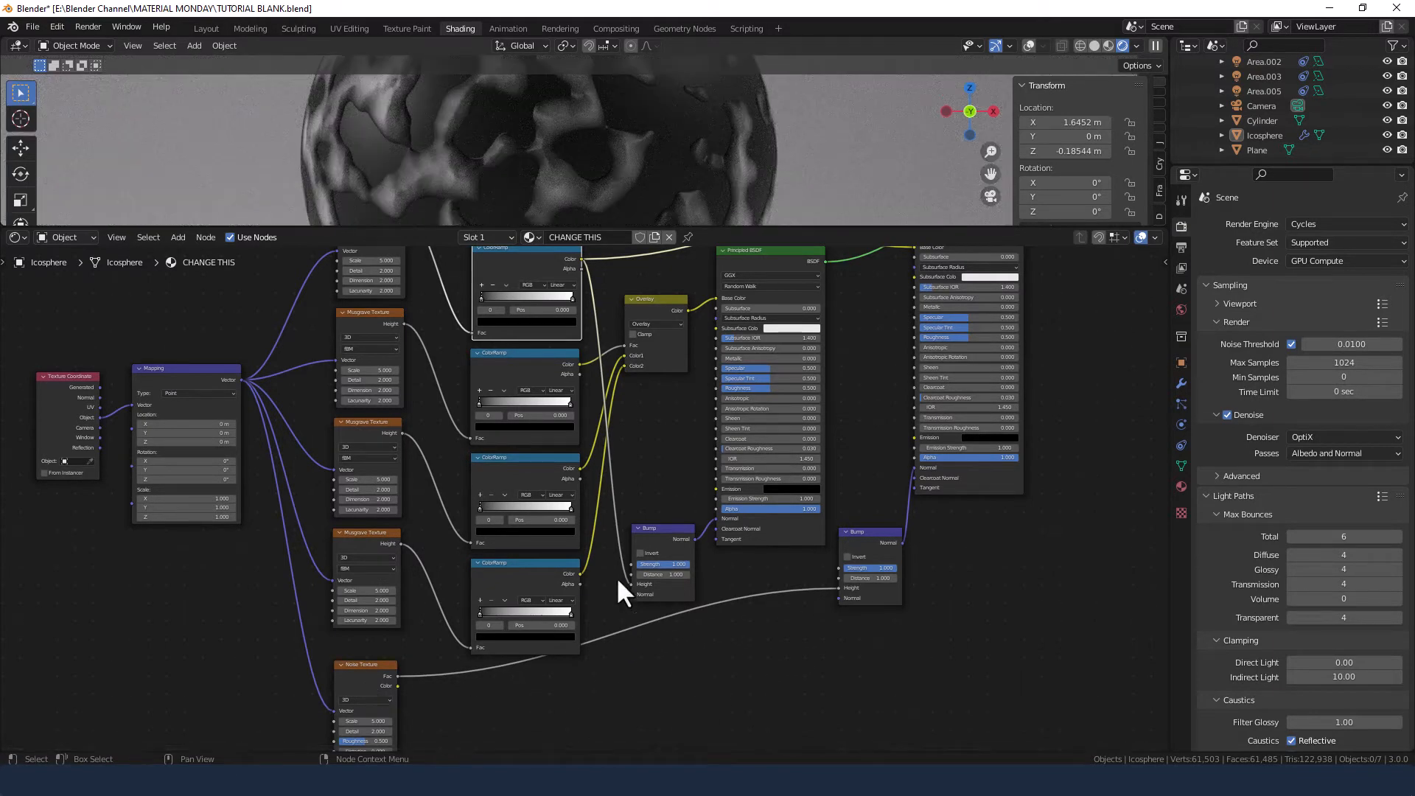
- Set the first Musgrave Texture's Scale to 3, Detail to 10, Dimension to 0.15 and Lacunarity to 1.9
{"action": "middle_click_drag", "start_coordinate": [670, 465], "coordinate": [657, 621]}
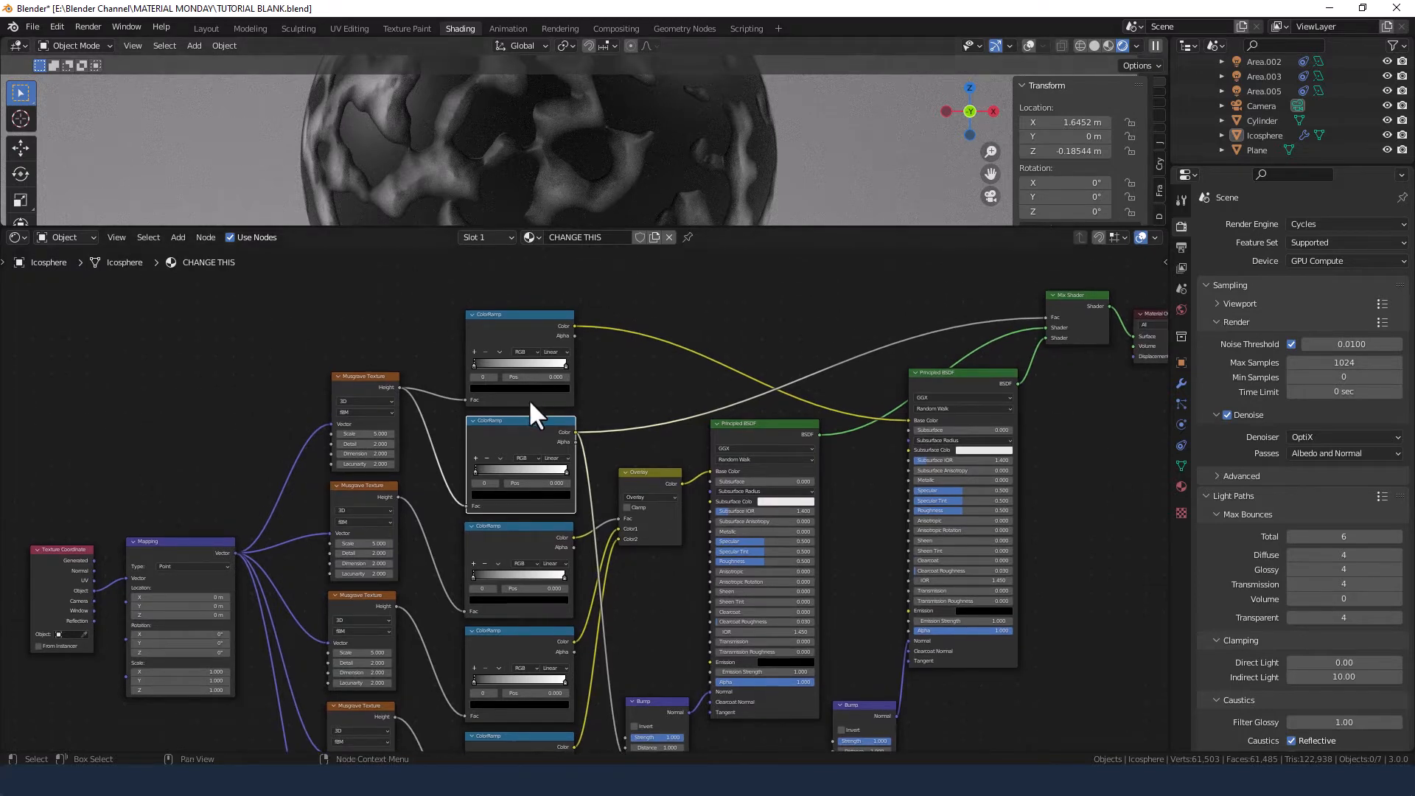
{"action": "scroll", "coordinate": [493, 374], "scroll_direction": "up", "scroll_amount": 4}
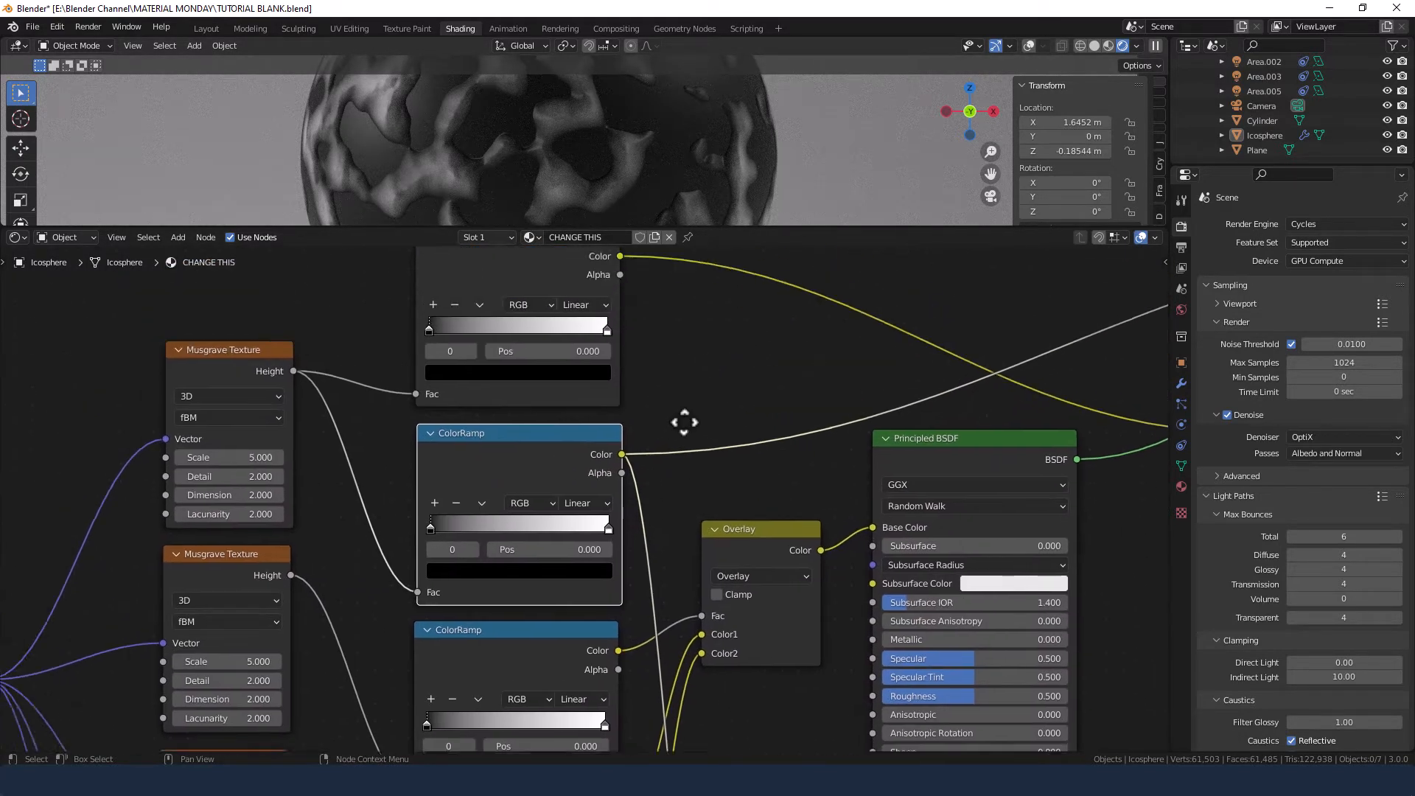
{"action": "scroll", "coordinate": [710, 390], "scroll_direction": "up", "scroll_amount": 4}
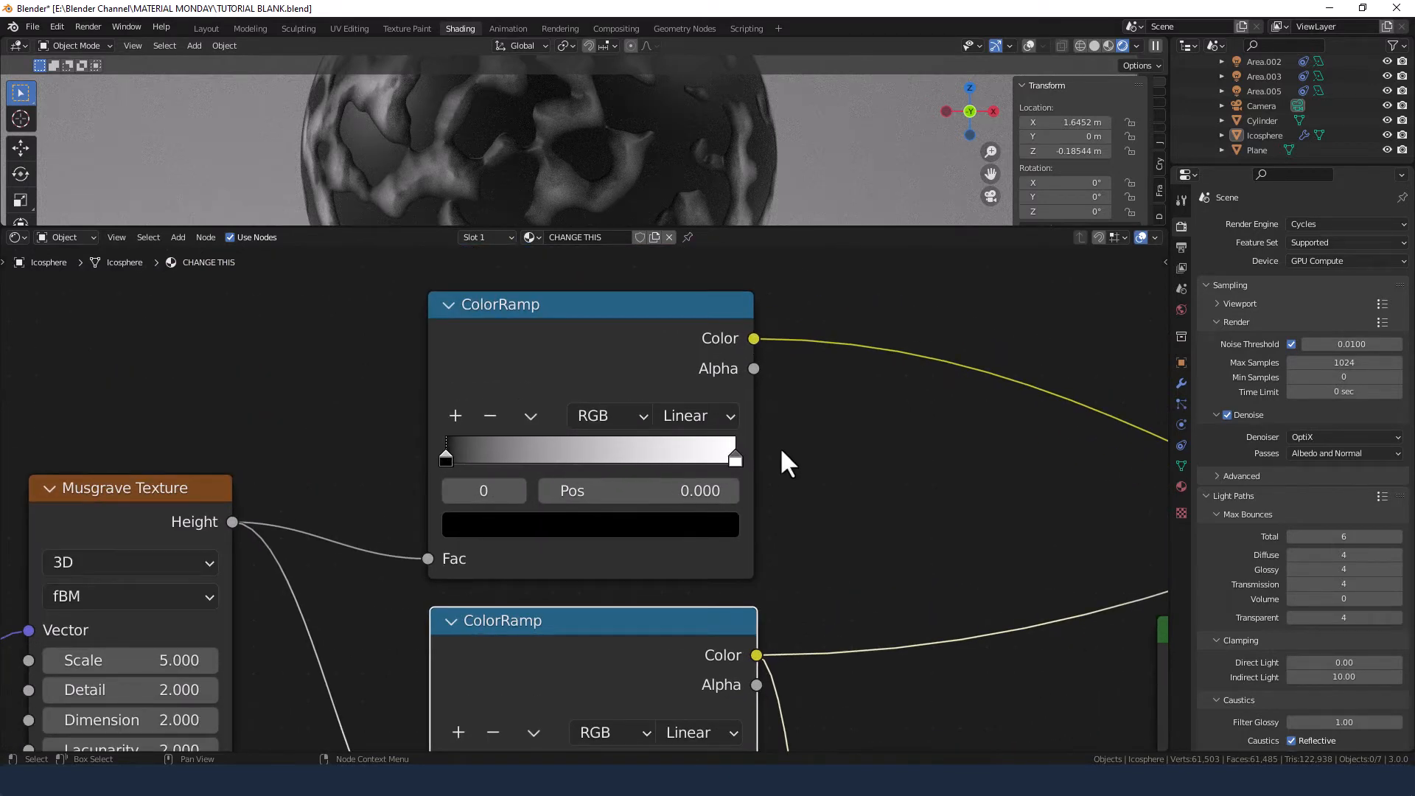
{"action": "middle_click_drag", "start_coordinate": [781, 452], "coordinate": [778, 463]}
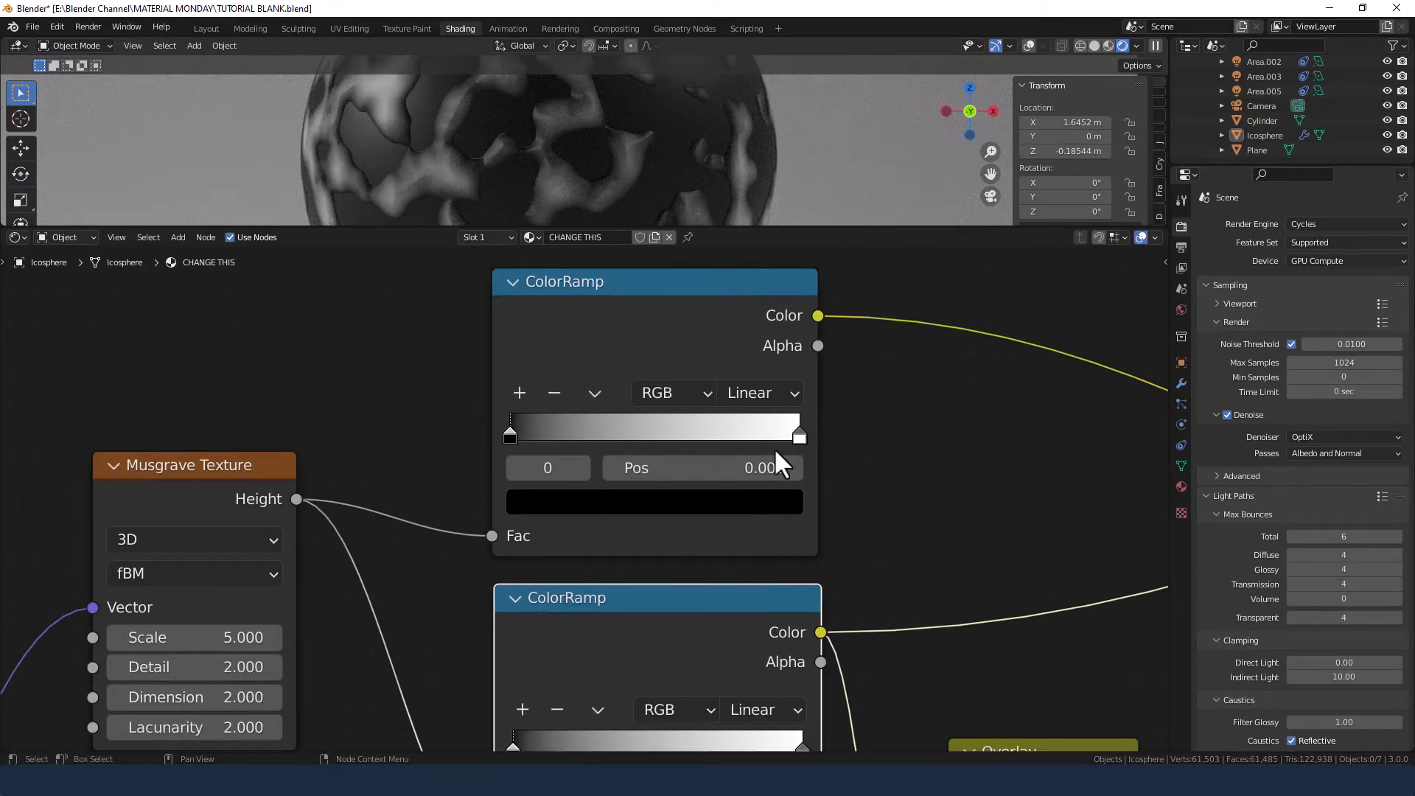
{"action": "middle_click_drag", "start_coordinate": [363, 489], "coordinate": [684, 316]}
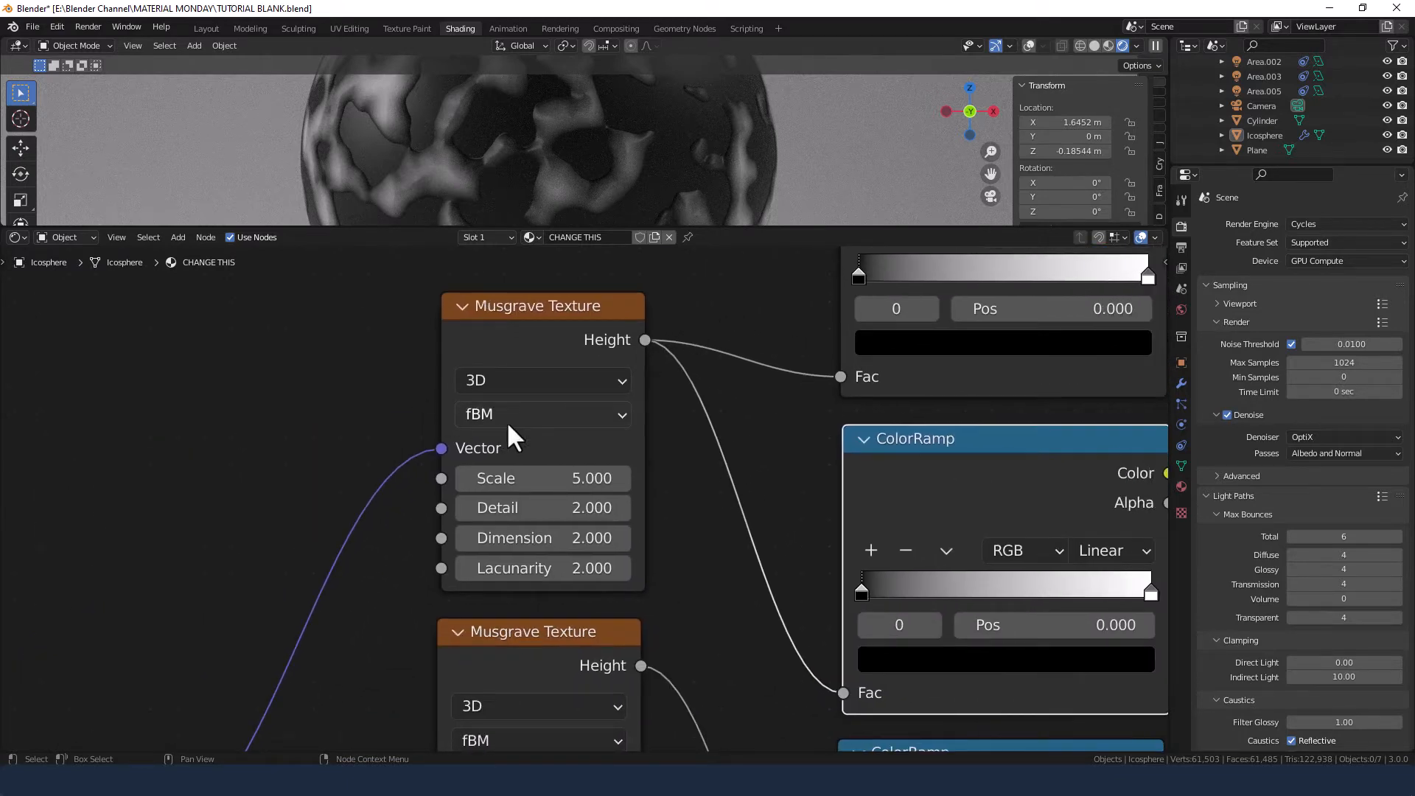
{"action": "left_click", "coordinate": [551, 478]}
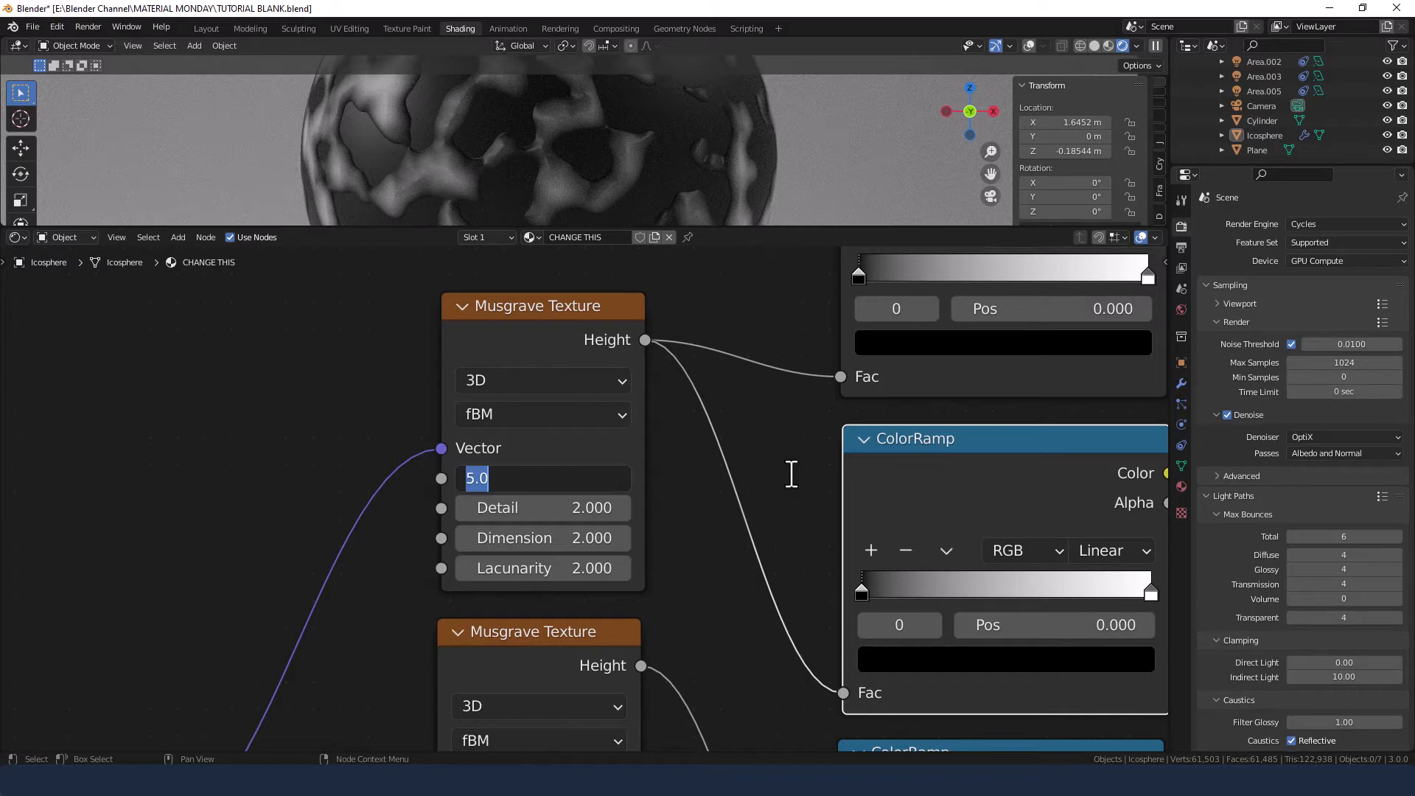
{"action": "type", "text": "3"}
{"action": "key", "text": "Tab"}
{"action": "type", "text": "10"}
{"action": "key", "text": "Tab"}
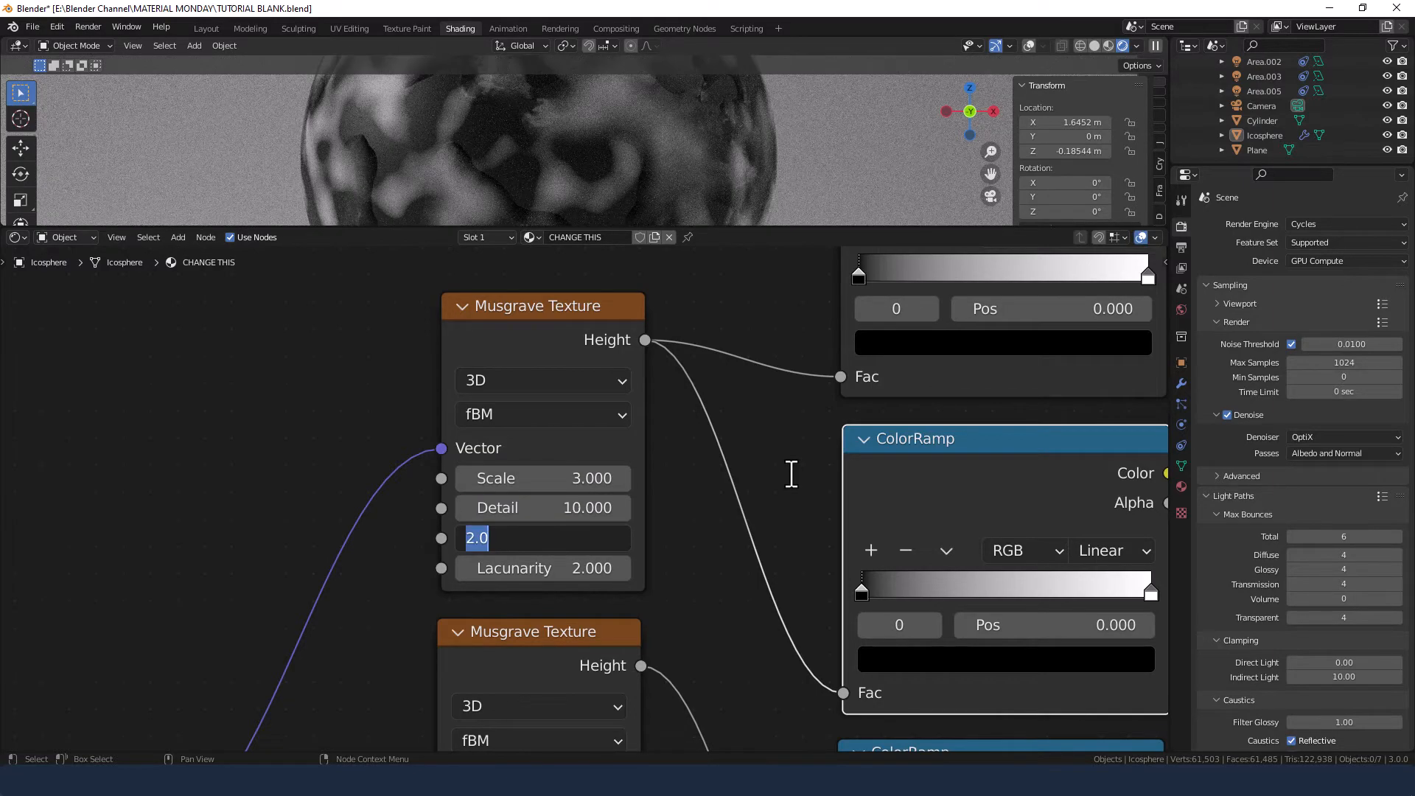
{"action": "type", "text": ".15"}
{"action": "key", "text": "Tab"}
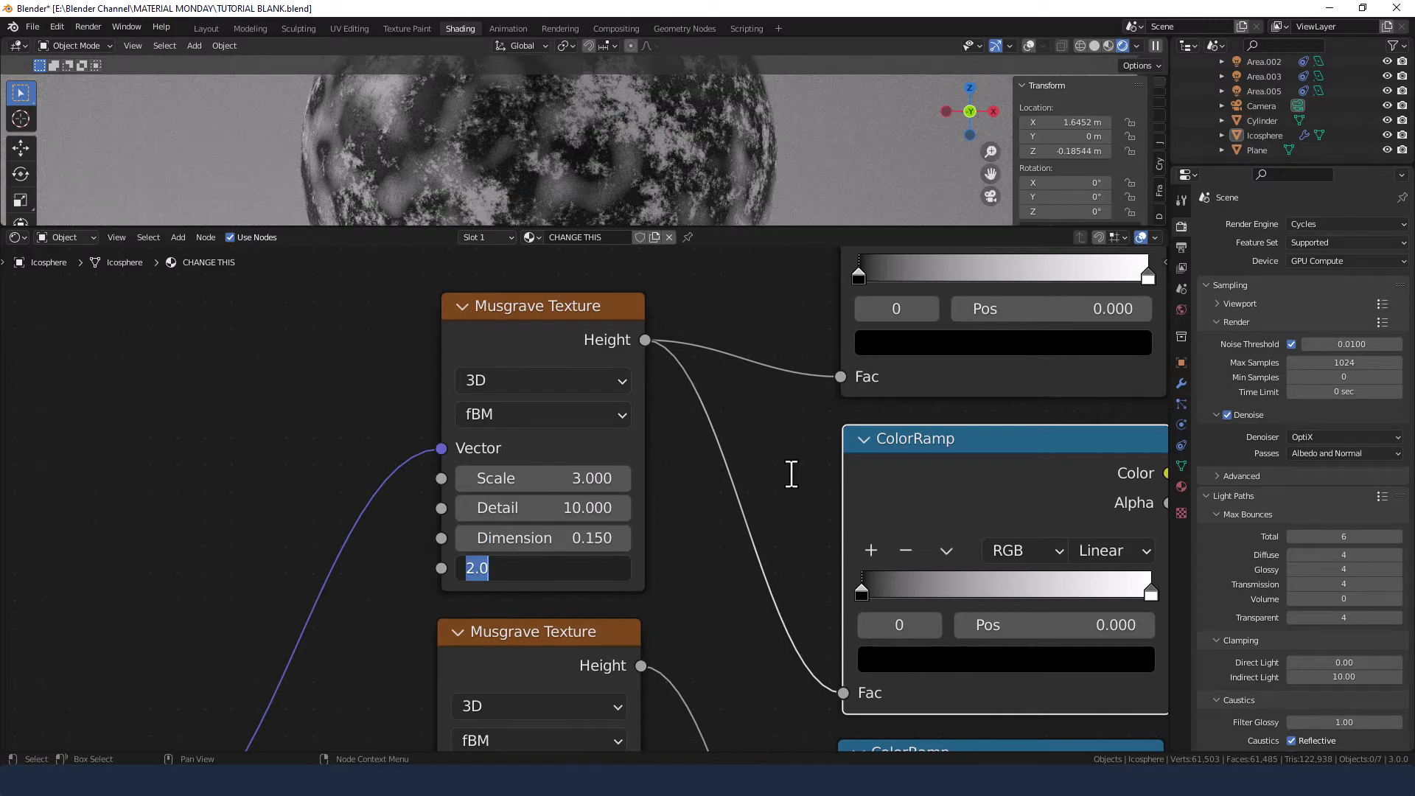
{"action": "type", "text": "1.9"}
{"action": "key", "text": "Return"}
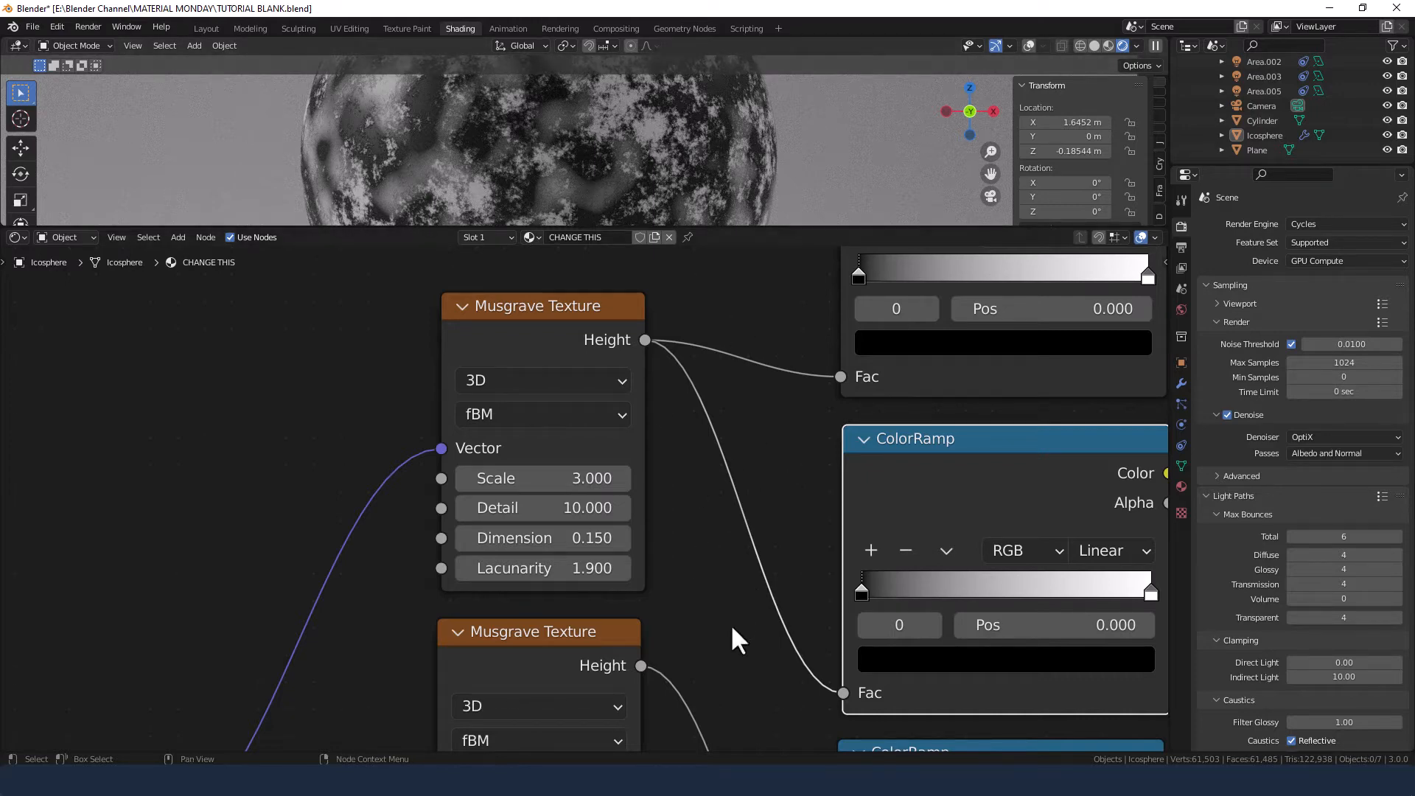
- Set the second Musgrave Texture's Scale to 50, Detail to 15, Dimension to 0.1 and Lacunarity to 1.5
{"action": "middle_click_drag", "start_coordinate": [730, 653], "coordinate": [759, 314]}
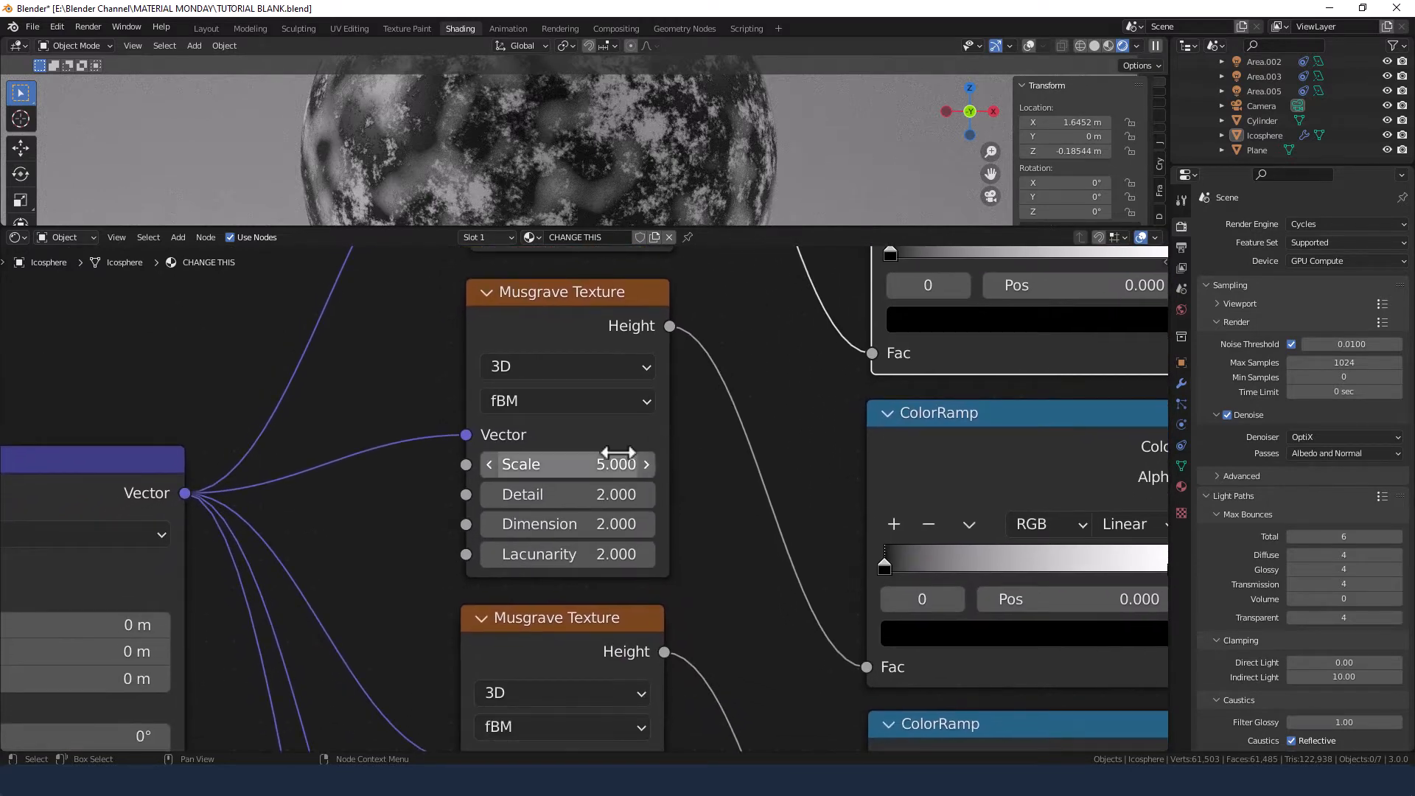
{"action": "left_click", "coordinate": [597, 464]}
{"action": "type", "text": "50"}
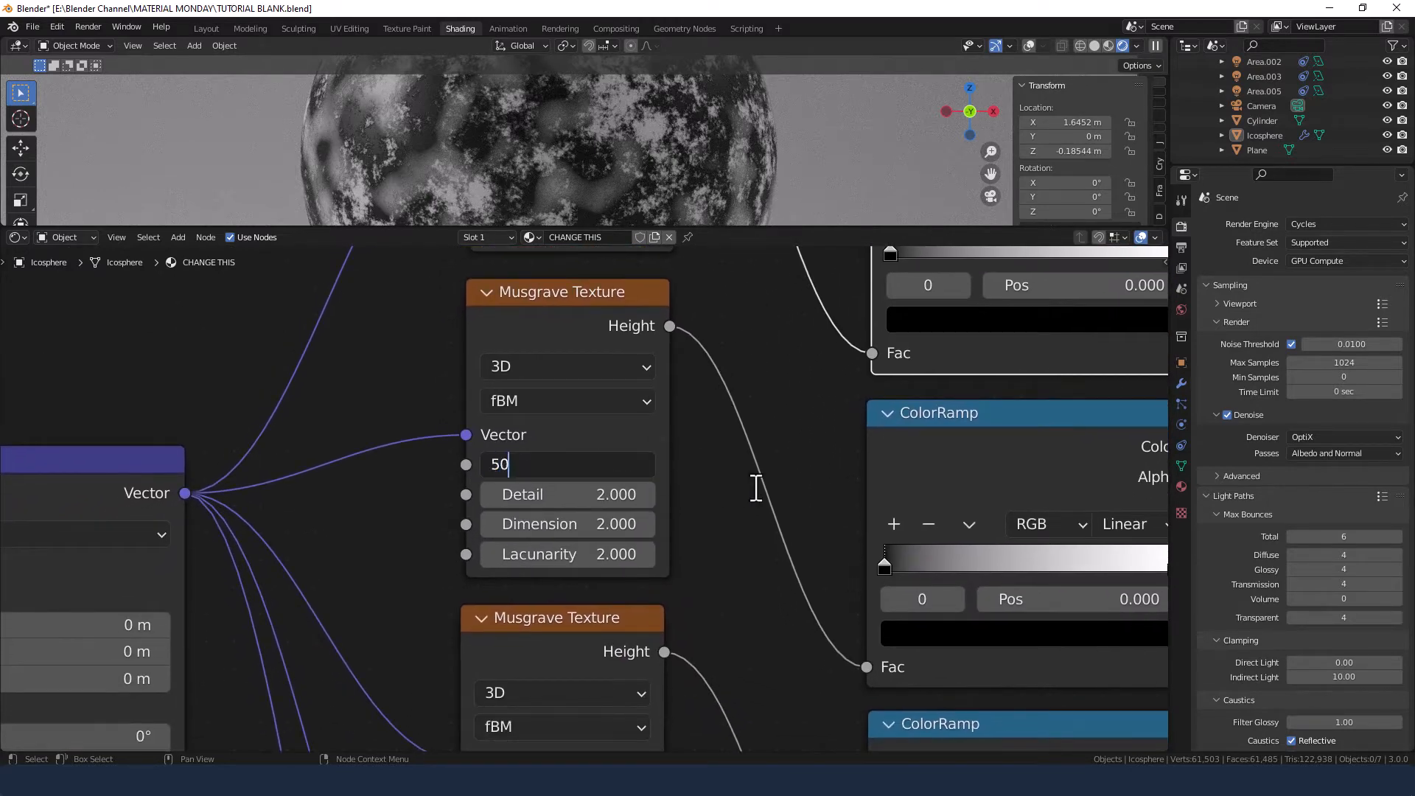
{"action": "key", "text": "Tab"}
{"action": "type", "text": "15"}
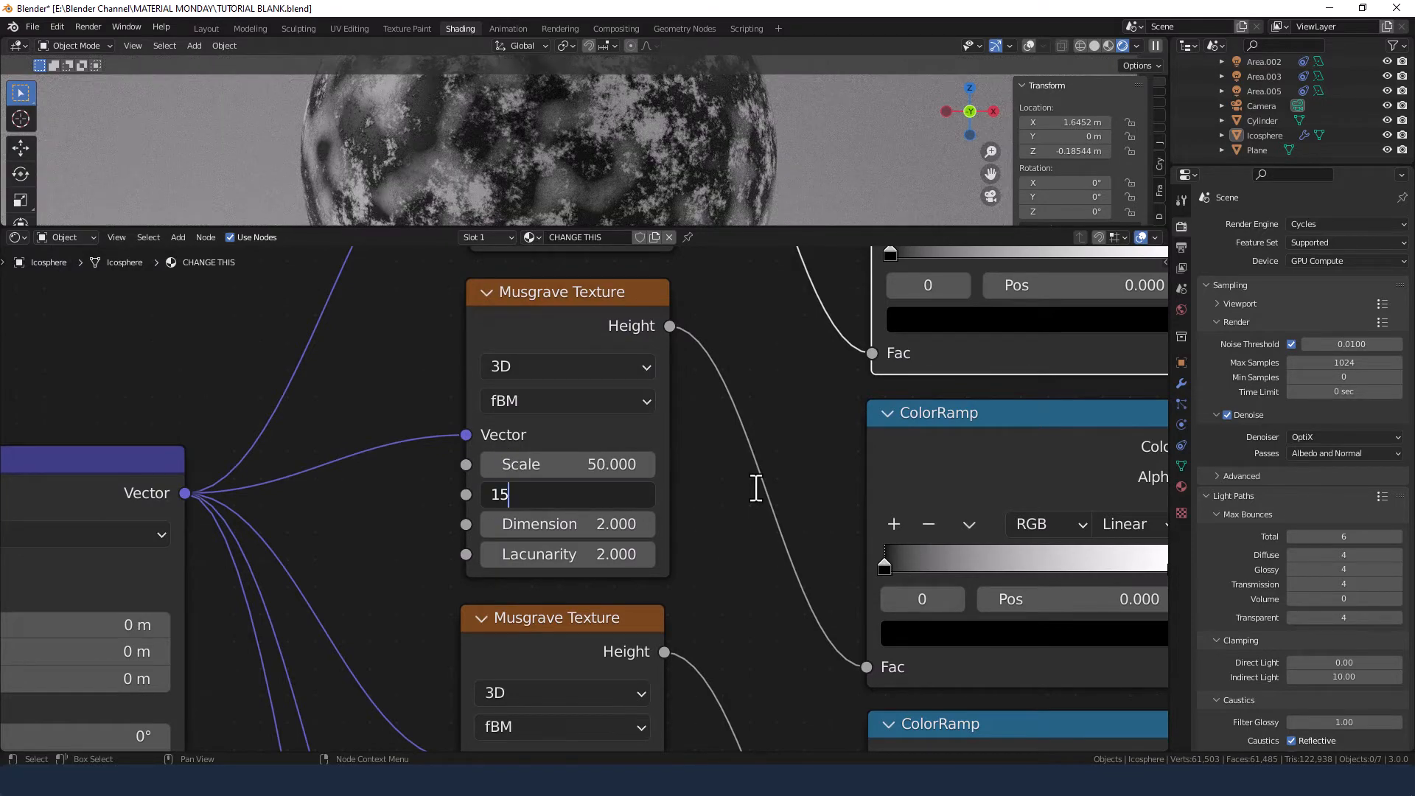
{"action": "key", "text": "Tab"}
{"action": "type", "text": ".1"}
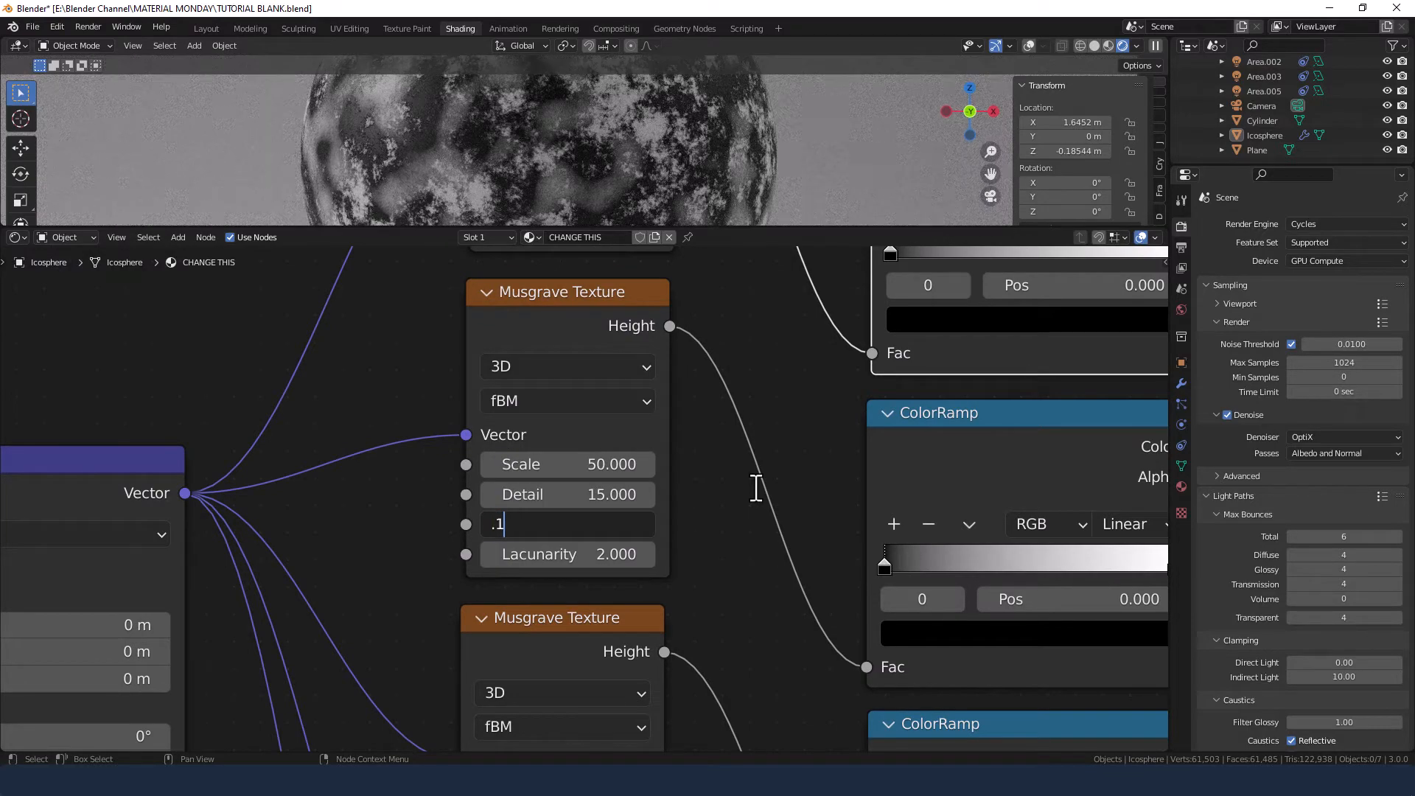
{"action": "key", "text": "Tab"}
{"action": "type", "text": "1.5"}
{"action": "key", "text": "Return"}
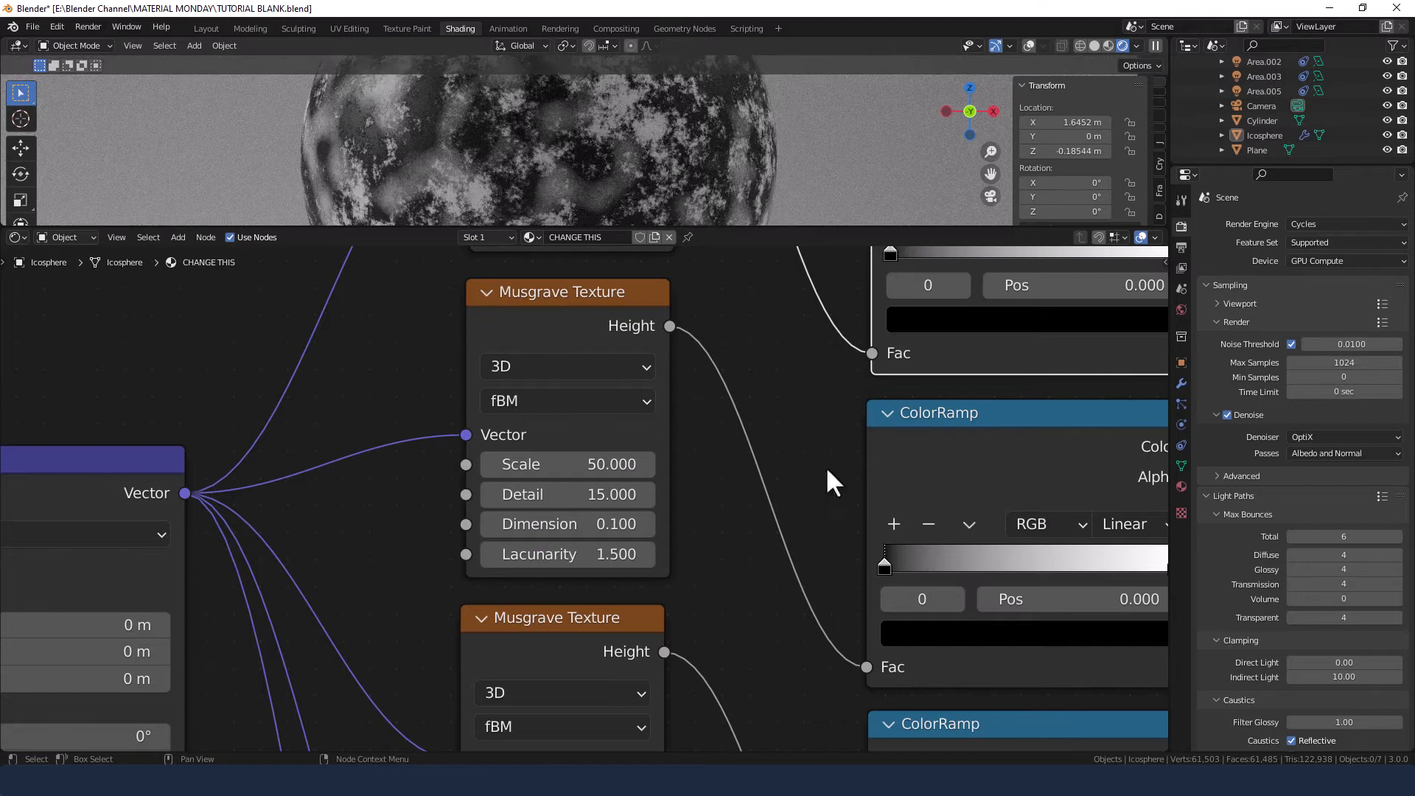
- Set the third Musgrave Texture's Scale to 200, Detail to 15 and Dimension to 0.1
{"action": "middle_click_drag", "start_coordinate": [714, 638], "coordinate": [692, 310]}
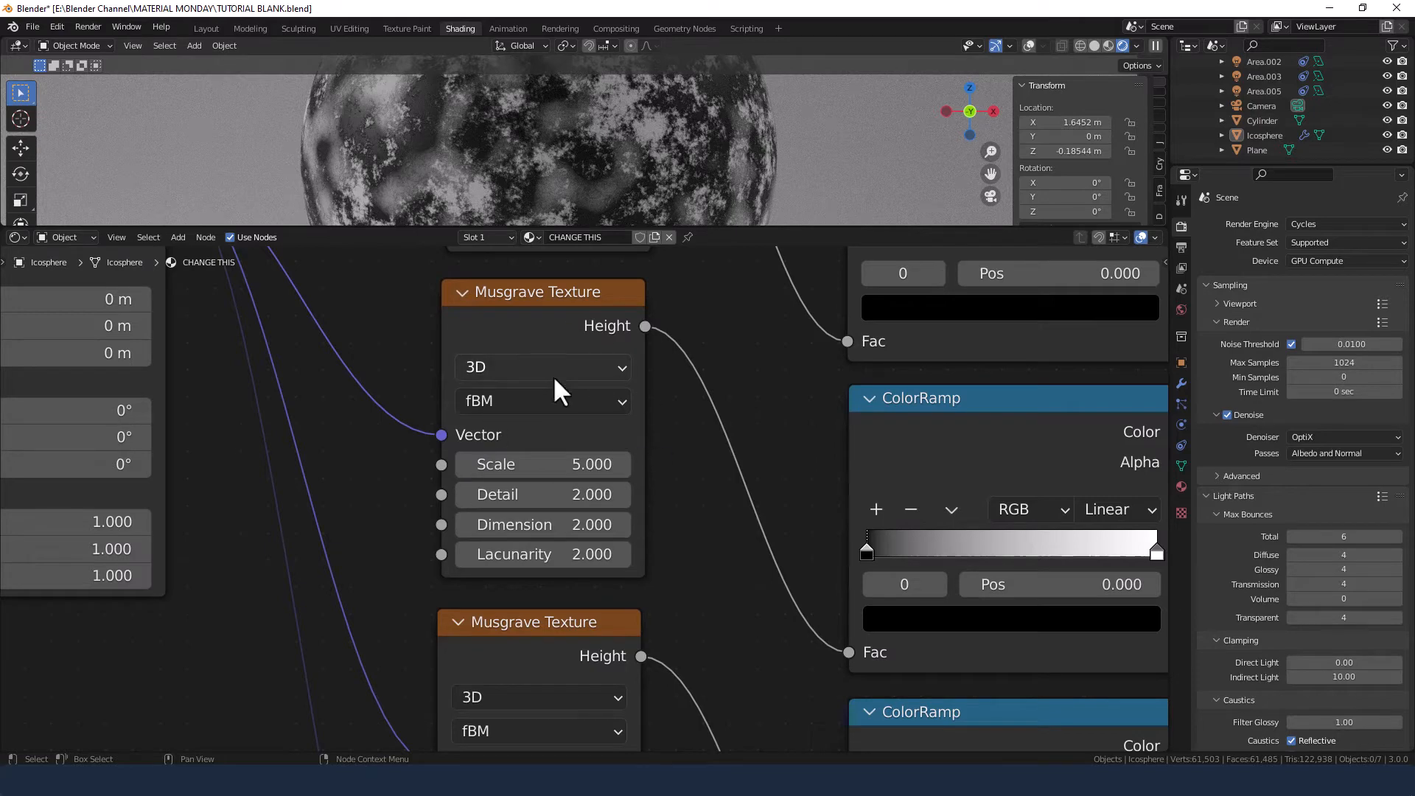
{"action": "left_click", "coordinate": [590, 464]}
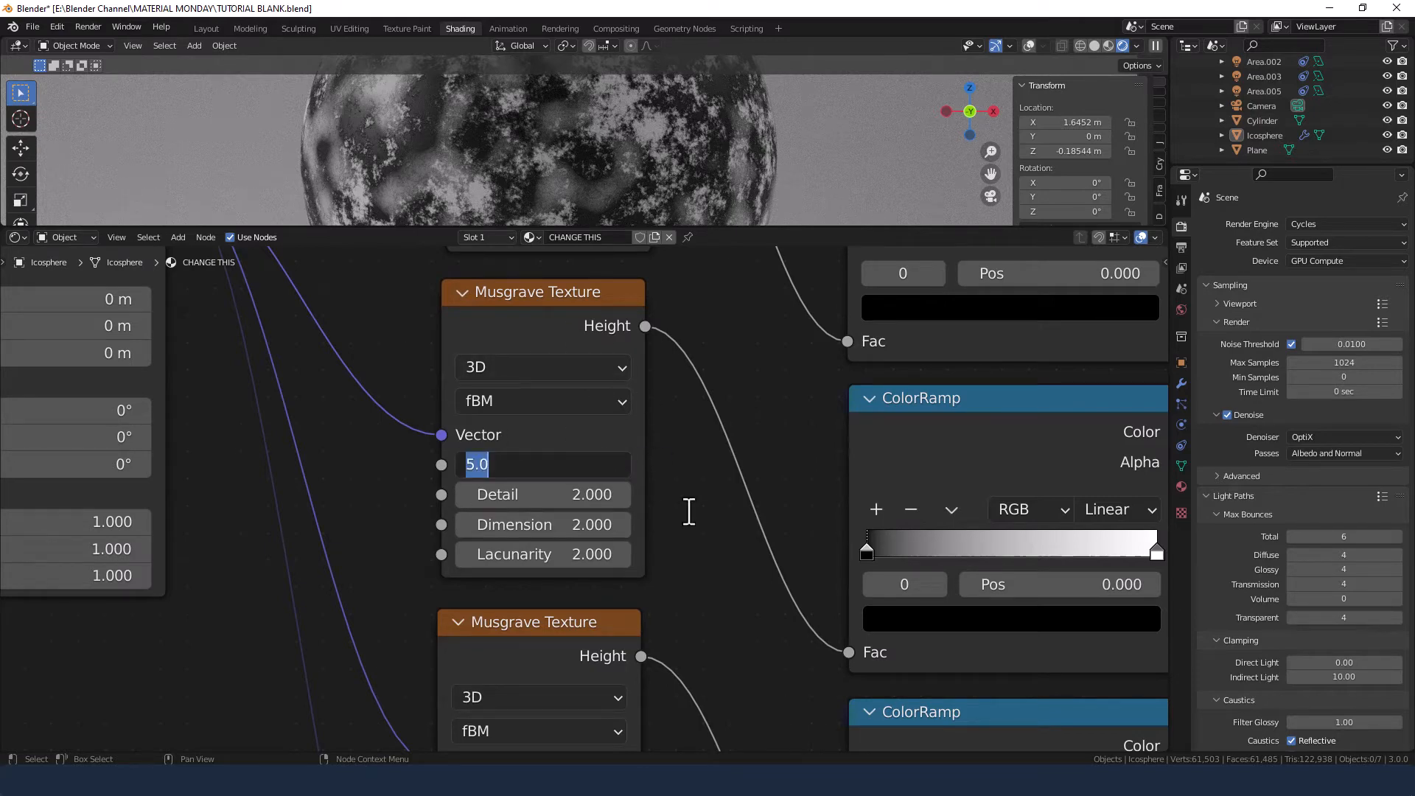
{"action": "type", "text": "200"}
{"action": "key", "text": "Tab"}
{"action": "type", "text": "15"}
{"action": "key", "text": "Tab"}
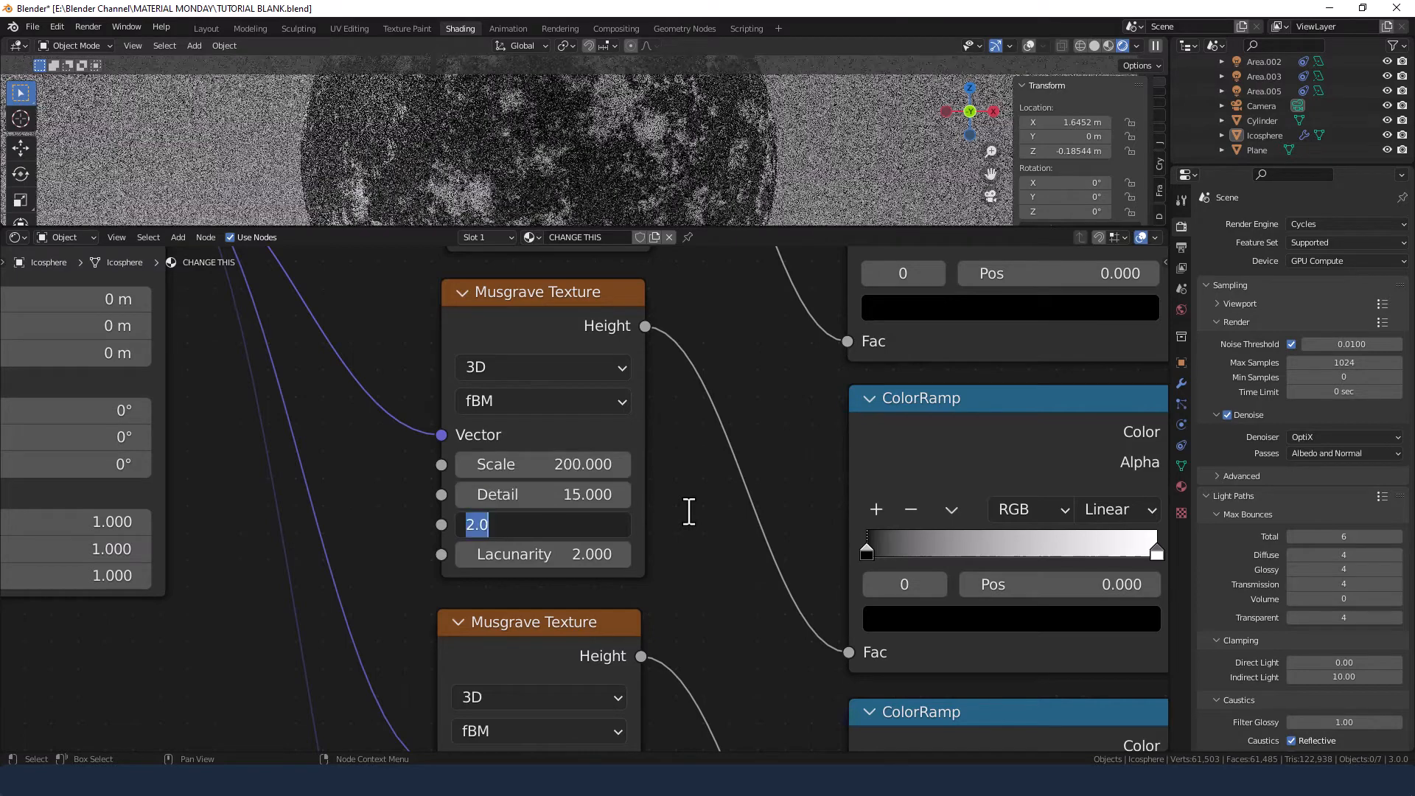
{"action": "type", "text": ".1"}
{"action": "key", "text": "Tab"}
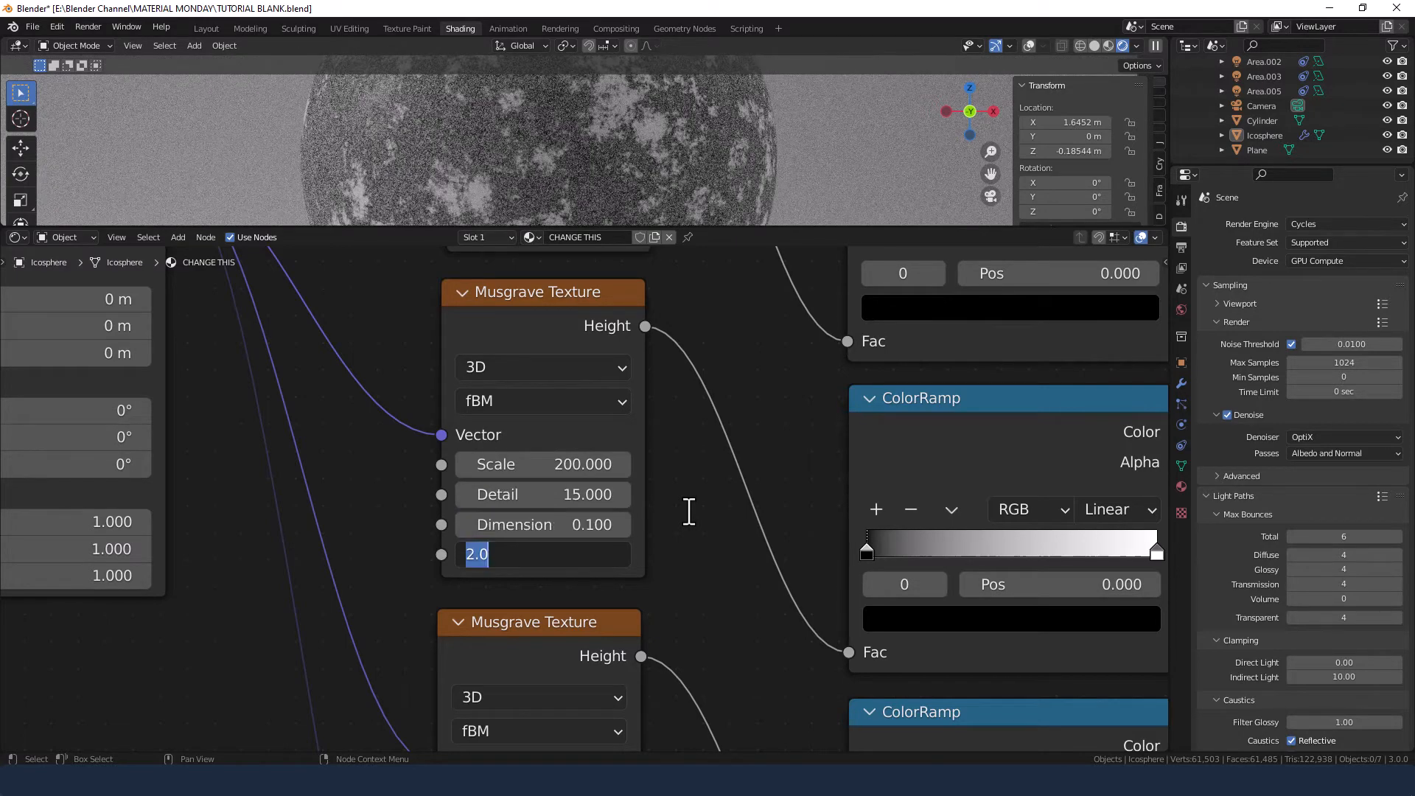
{"action": "key", "text": "Return"}
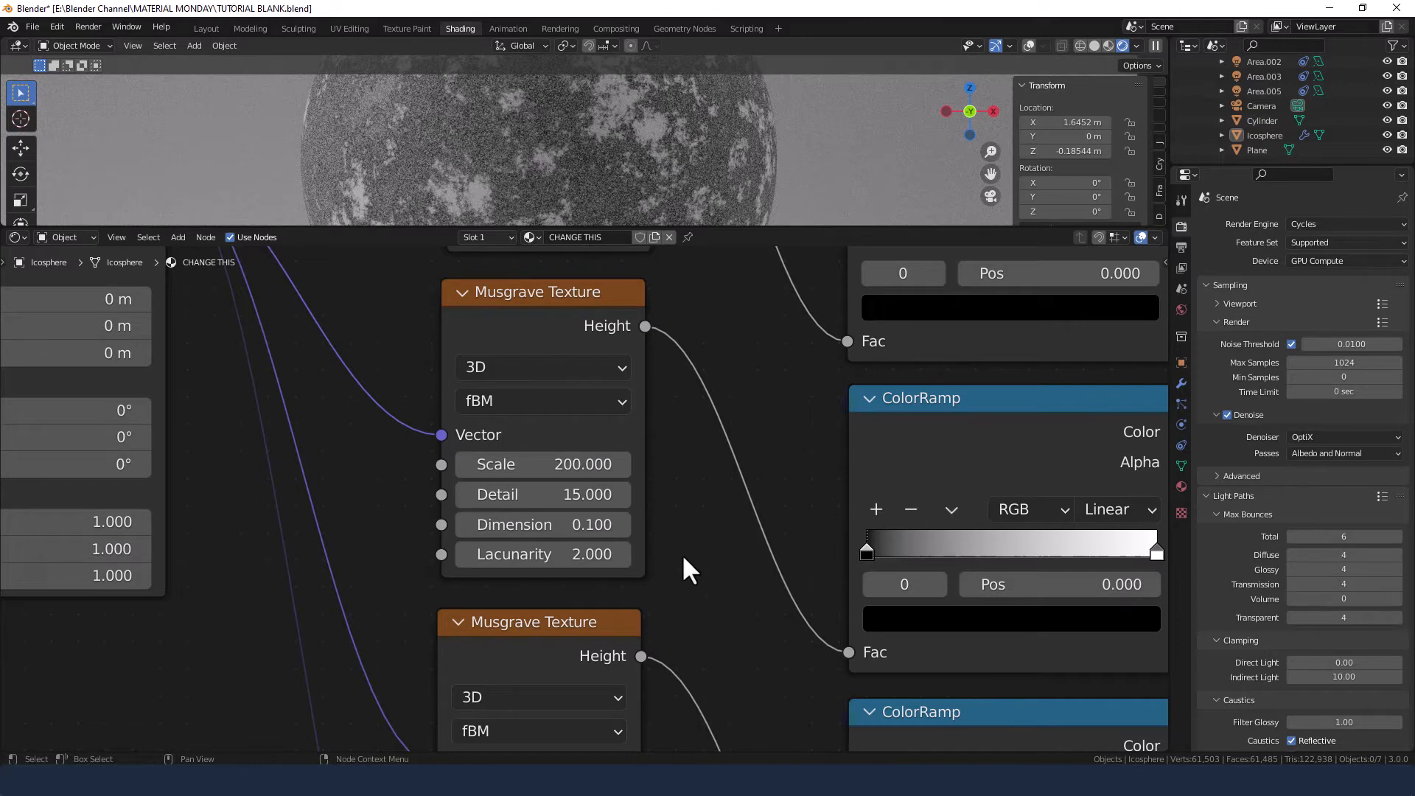
- Set the fourth Musgrave Texture's Detail to 15, Dimension to 0 and Lacunarity to 1.5
{"action": "middle_click_drag", "start_coordinate": [679, 569], "coordinate": [666, 319]}
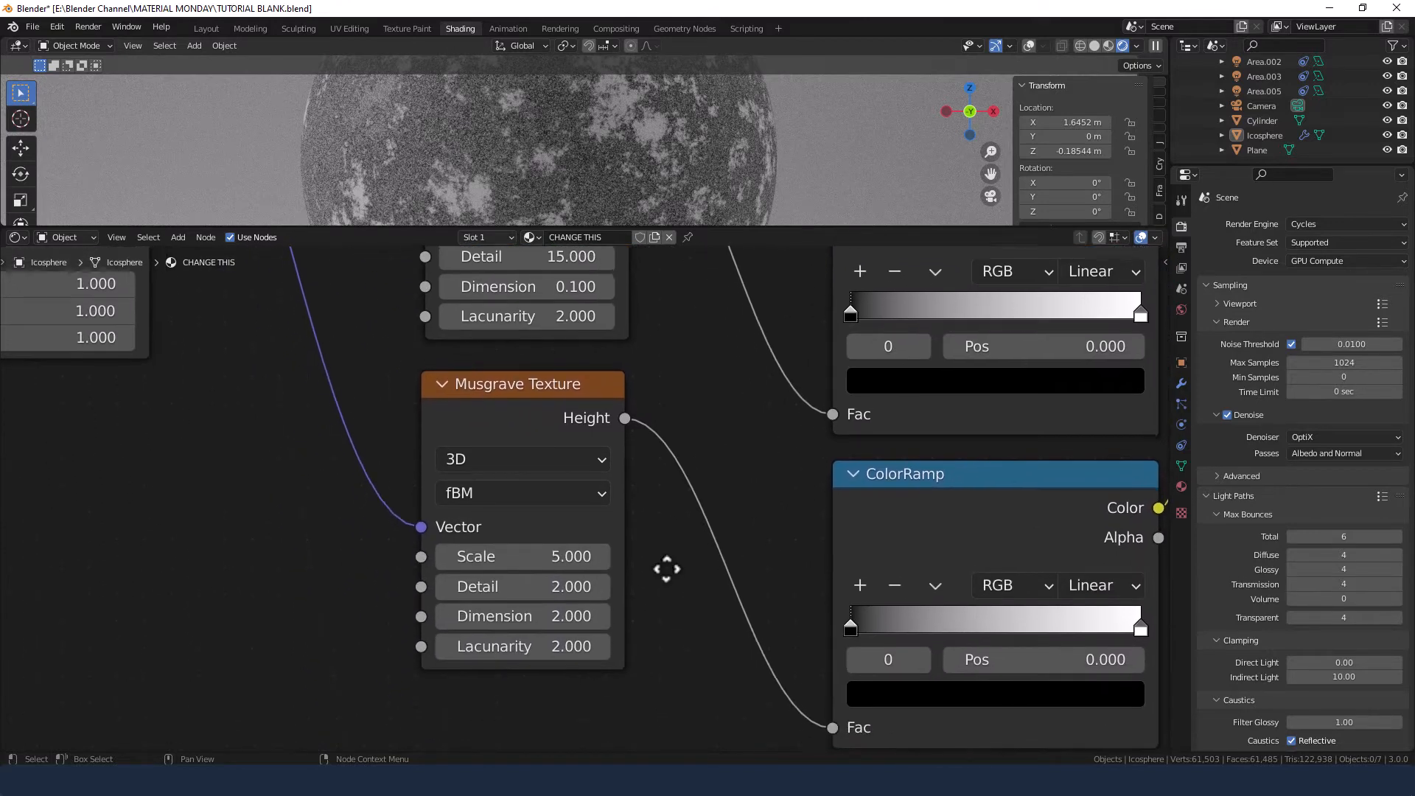
{"action": "middle_click_drag", "start_coordinate": [663, 568], "coordinate": [665, 553]}
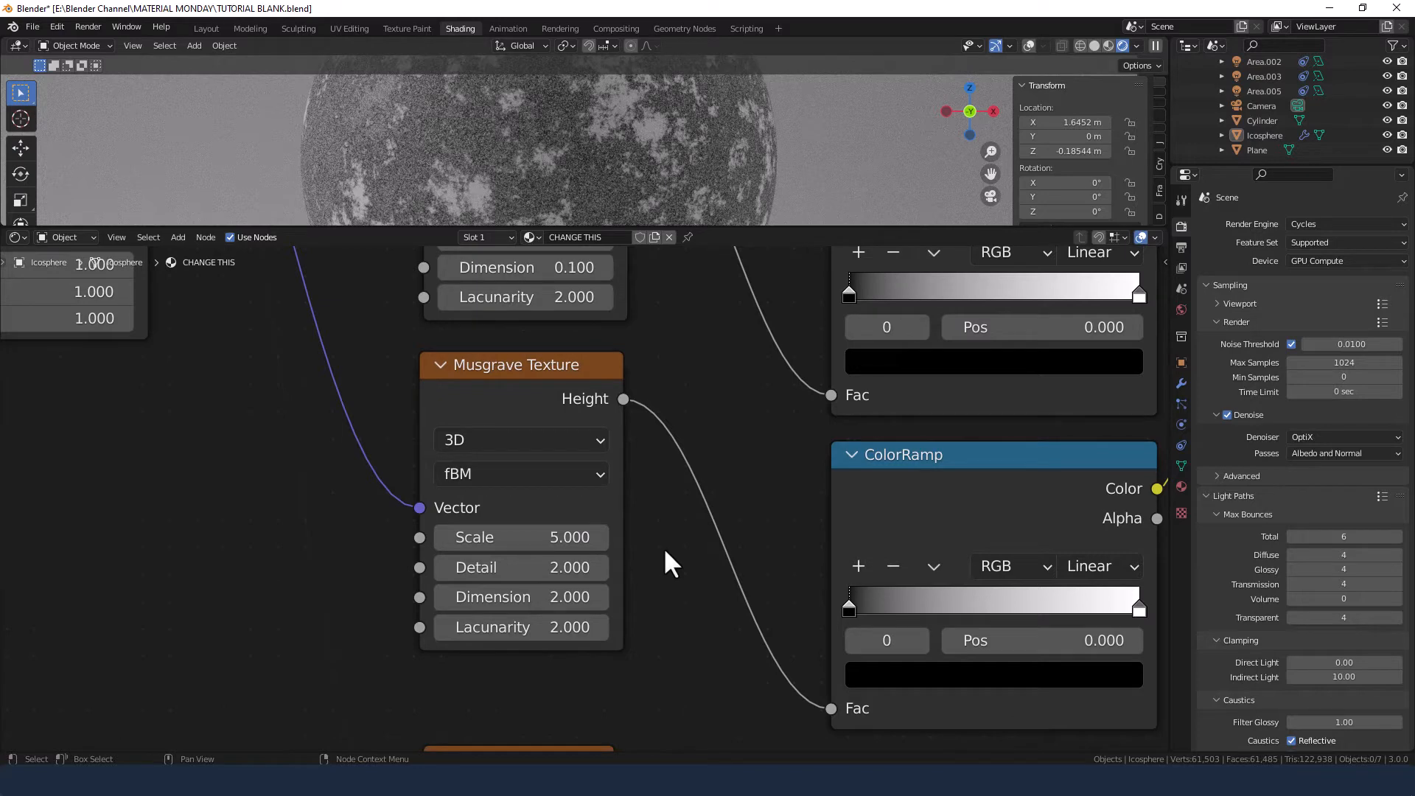
{"action": "left_click", "coordinate": [599, 567]}
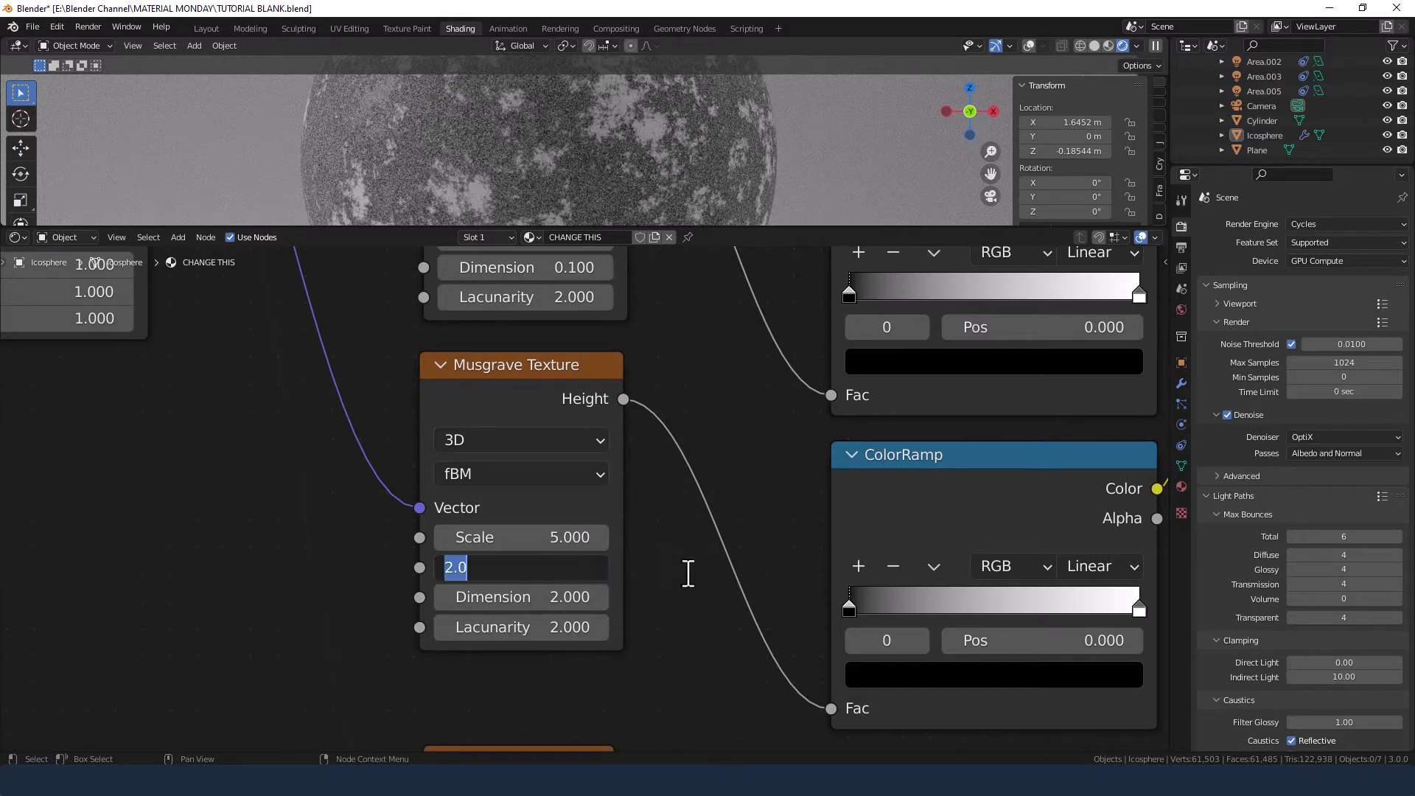
{"action": "type", "text": "15"}
{"action": "key", "text": "Tab"}
{"action": "type", "text": "0"}
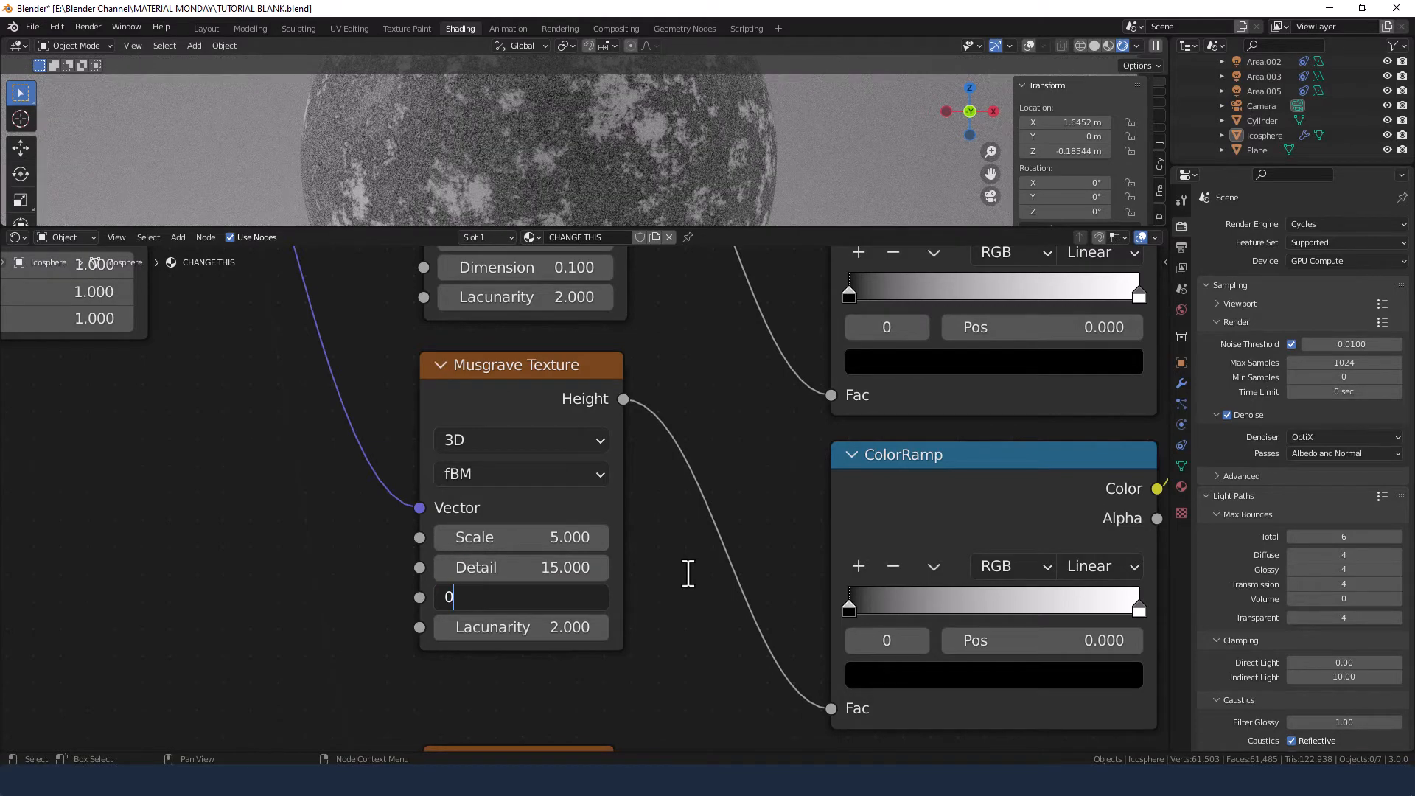
{"action": "key", "text": "Tab"}
{"action": "type", "text": "1.5"}
{"action": "key", "text": "Return"}
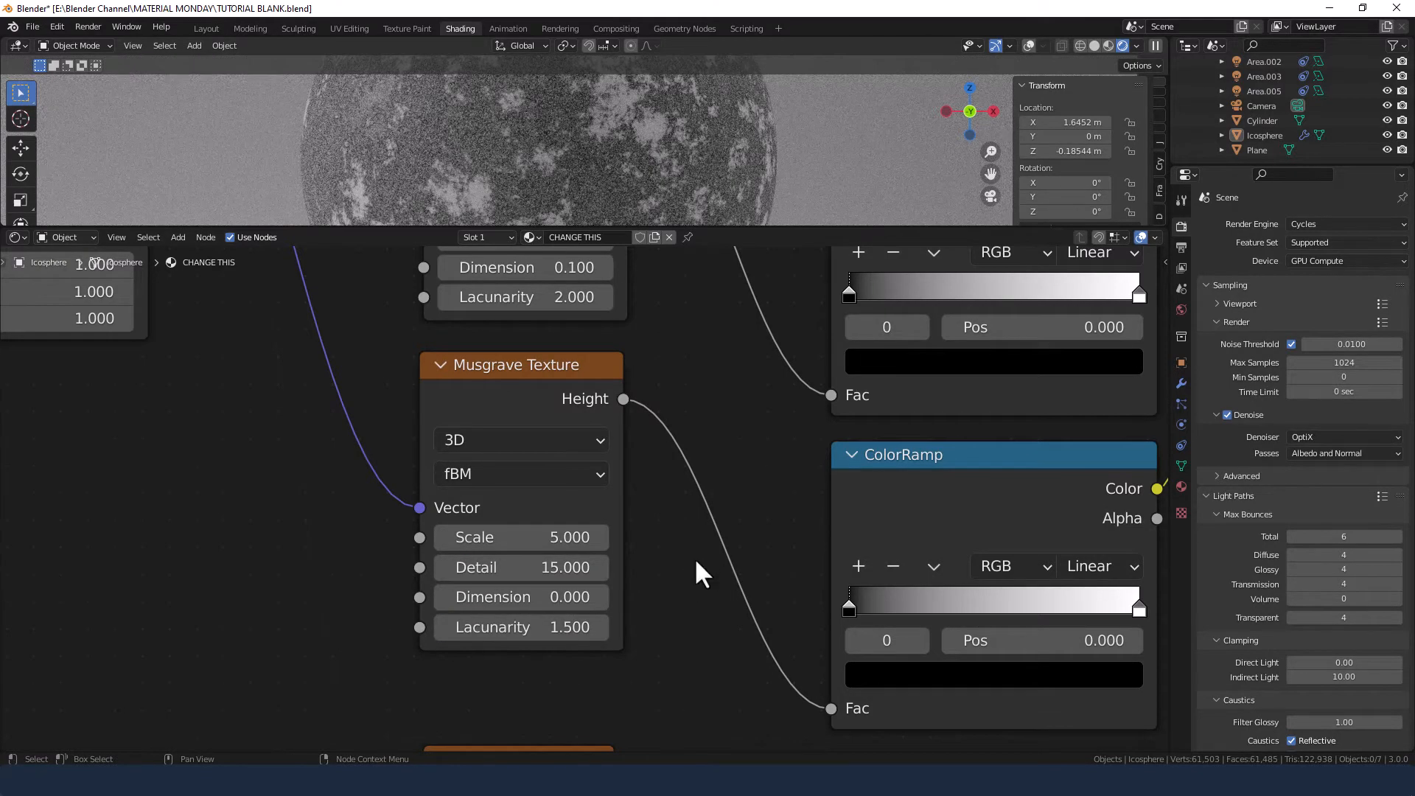
- Set the Noise Texture's Scale to 10, Detail to 15 and Roughness to 0.8
{"action": "scroll", "coordinate": [683, 555], "scroll_direction": "down", "scroll_amount": 1}
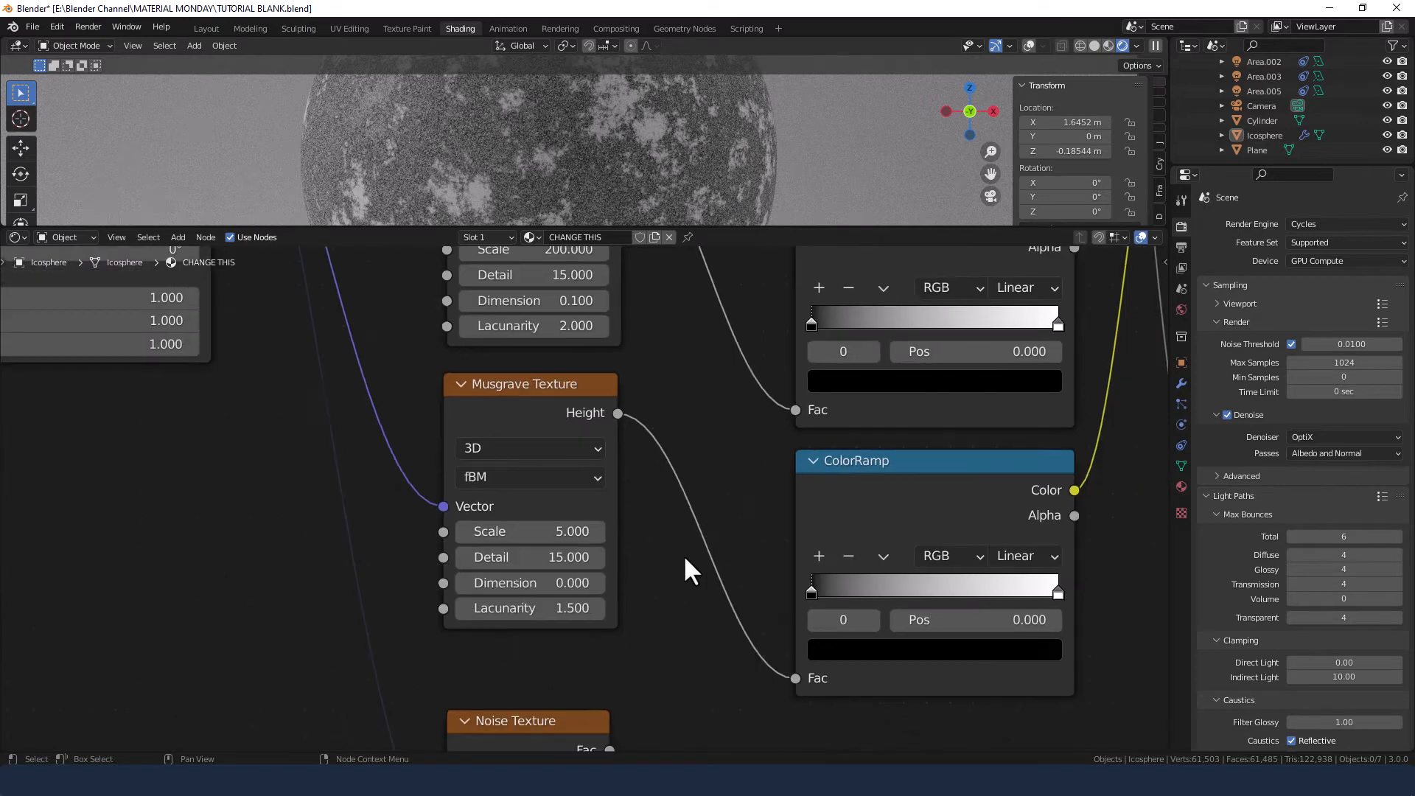
{"action": "middle_click_drag", "start_coordinate": [693, 635], "coordinate": [670, 419]}
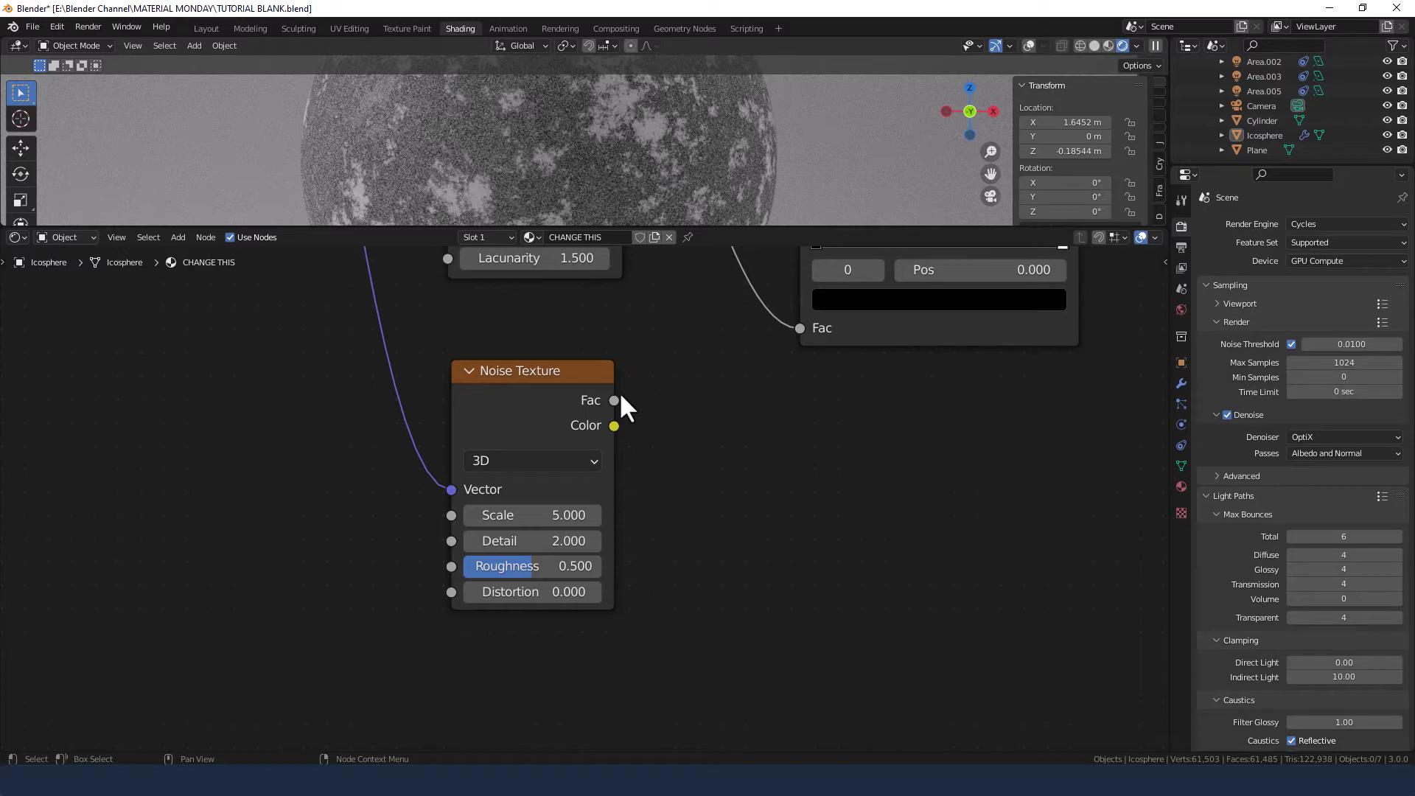
{"action": "left_click", "coordinate": [568, 514]}
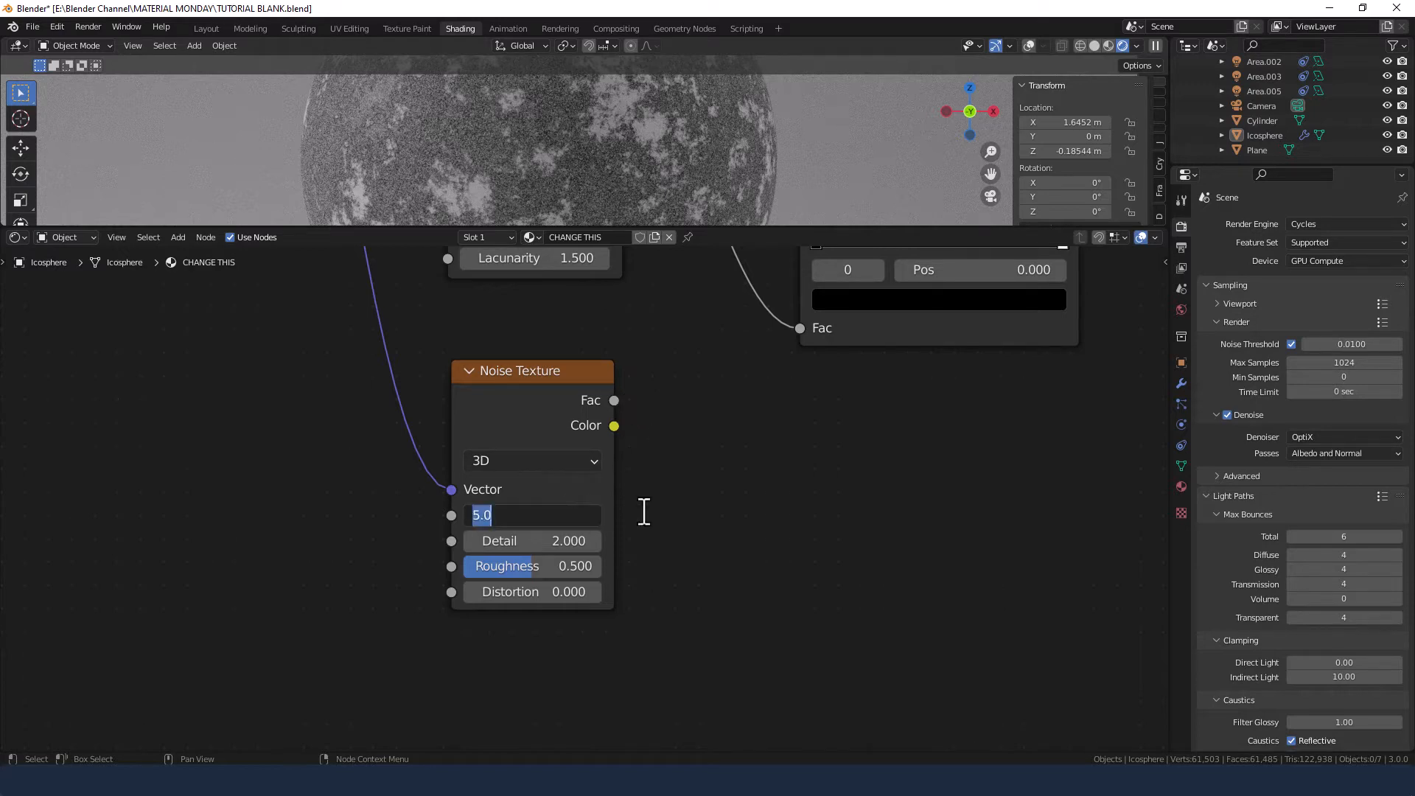
{"action": "type", "text": "10"}
{"action": "key", "text": "Tab"}
{"action": "type", "text": "15"}
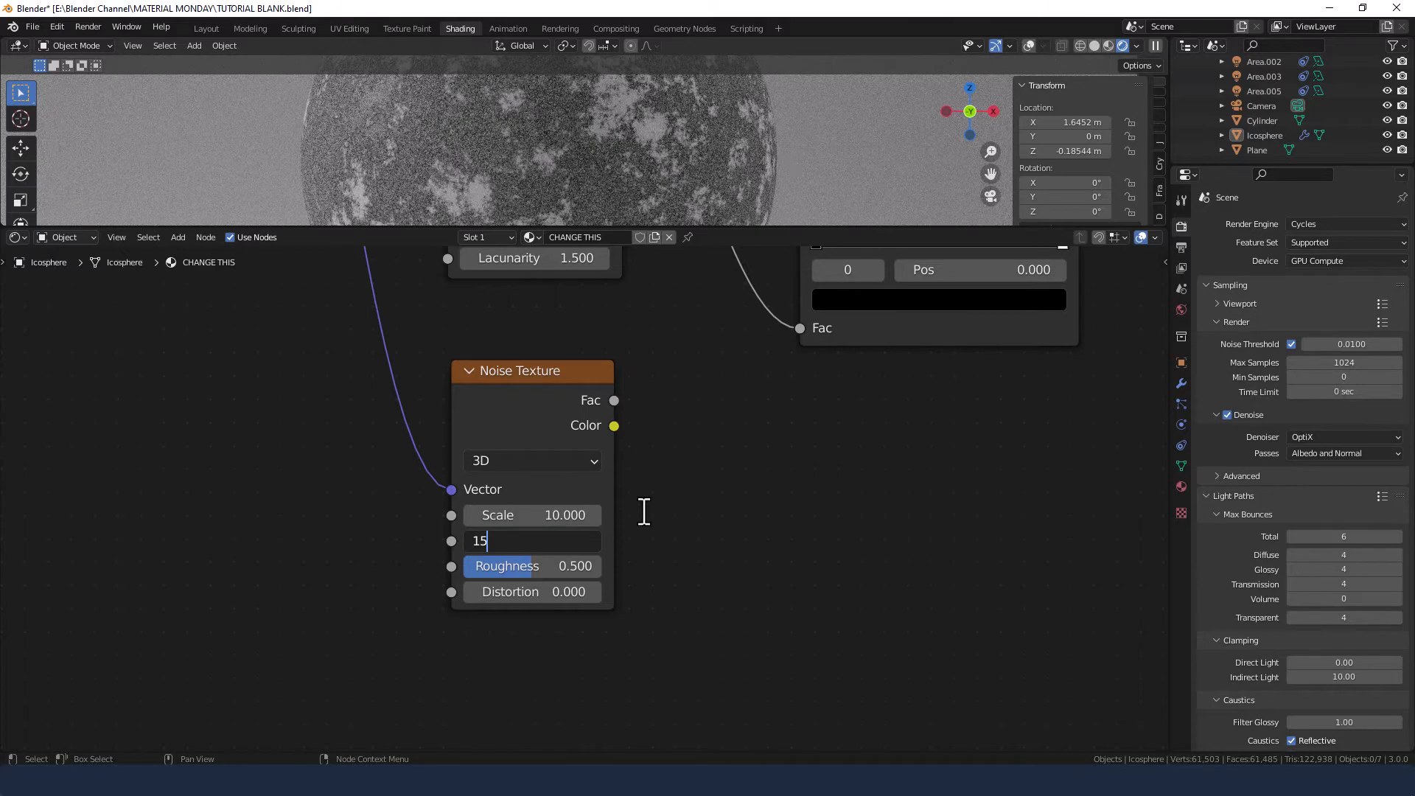
{"action": "key", "text": "Tab"}
{"action": "type", "text": ".8"}
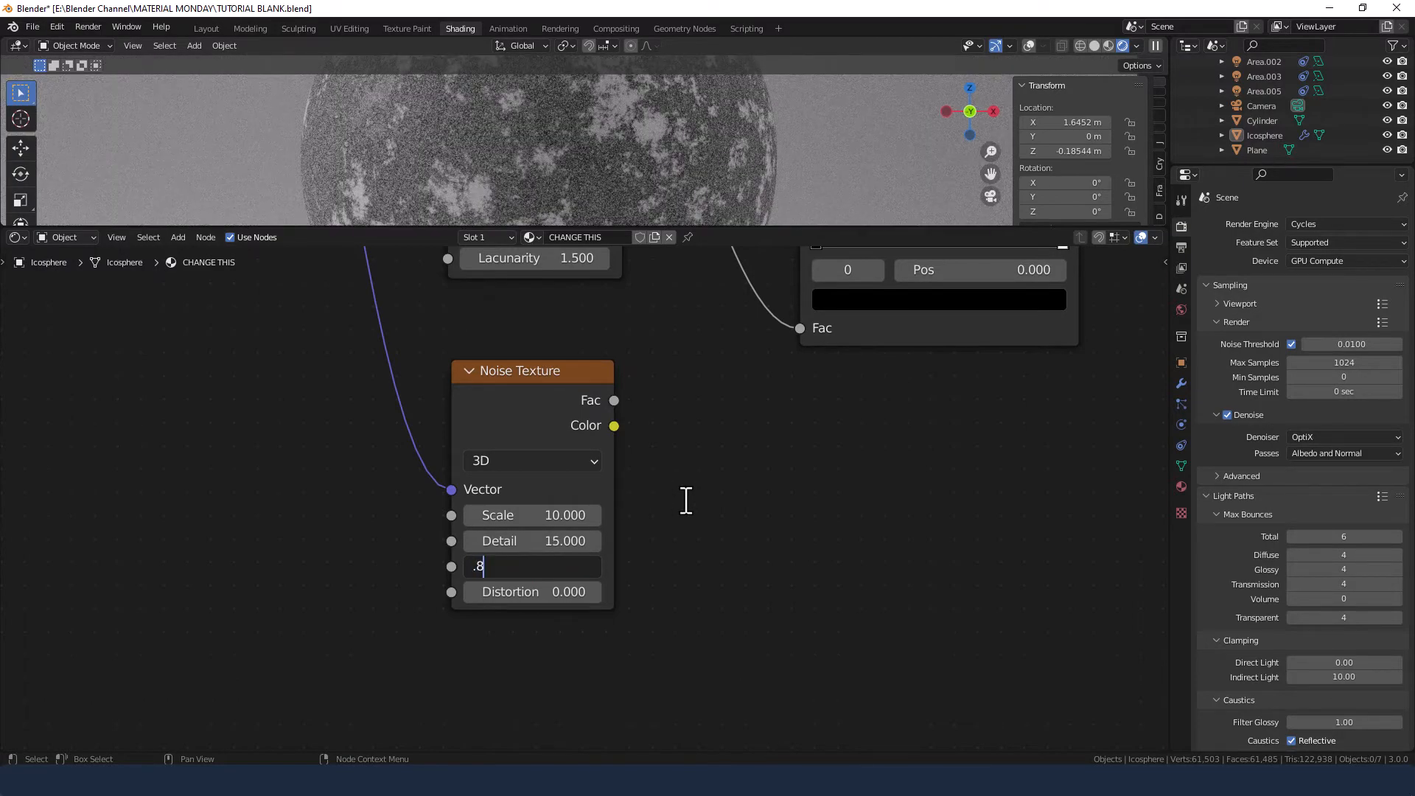
{"action": "key", "text": "Return"}
- Connect the Noise Texture's Fac output to the Height input of the second Principled BSDF's Bump node
{"action": "scroll", "coordinate": [819, 461], "scroll_direction": "down", "scroll_amount": 5}
{"action": "middle_click_drag", "start_coordinate": [834, 475], "coordinate": [685, 522]}
{"action": "left_click_drag", "start_coordinate": [354, 499], "coordinate": [870, 396]}
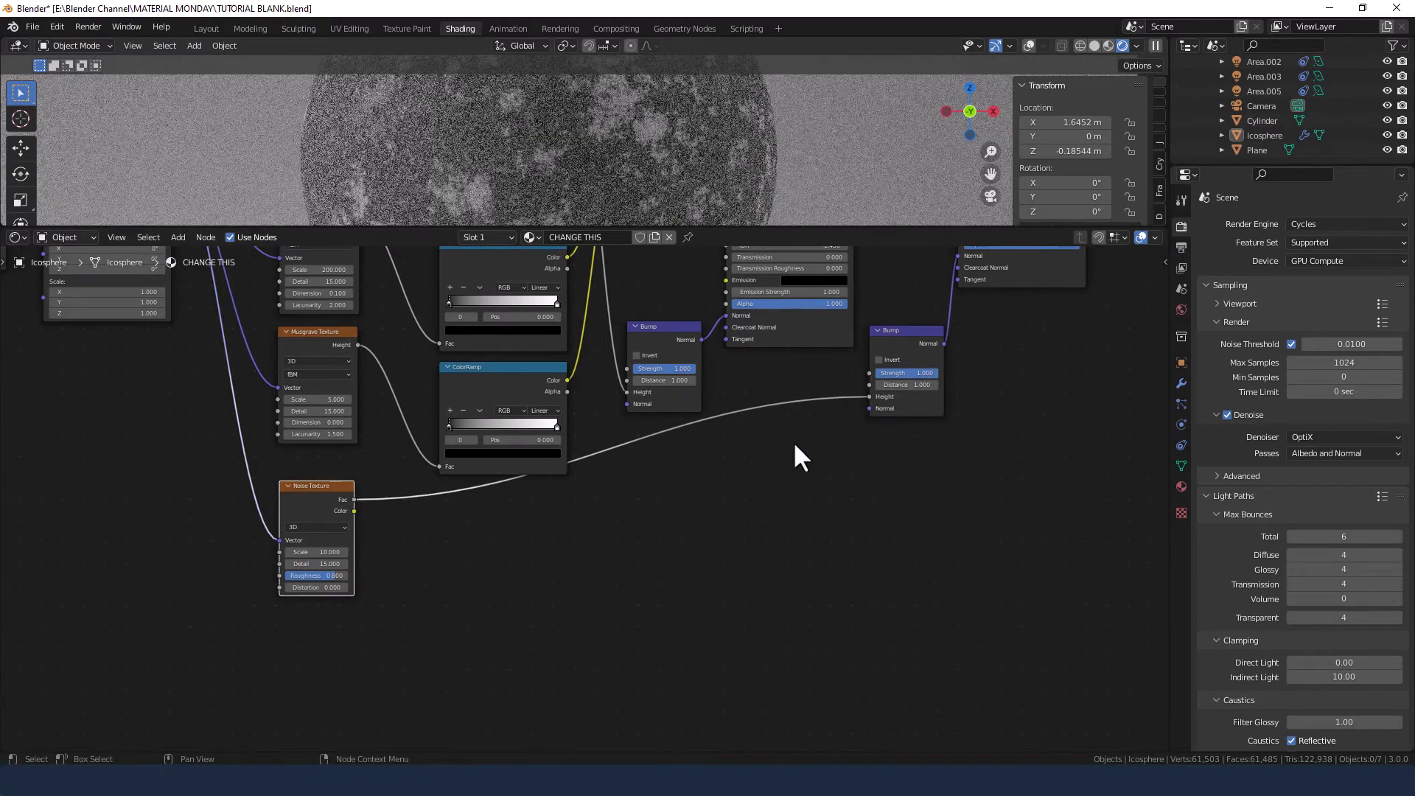
- Set the Strength to 0.1 and Distance to 0.001 on the Bump node feeding the first Principled BSDF
{"action": "middle_click_drag", "start_coordinate": [793, 458], "coordinate": [829, 614]}
{"action": "scroll", "coordinate": [827, 609], "scroll_direction": "down", "scroll_amount": 1}
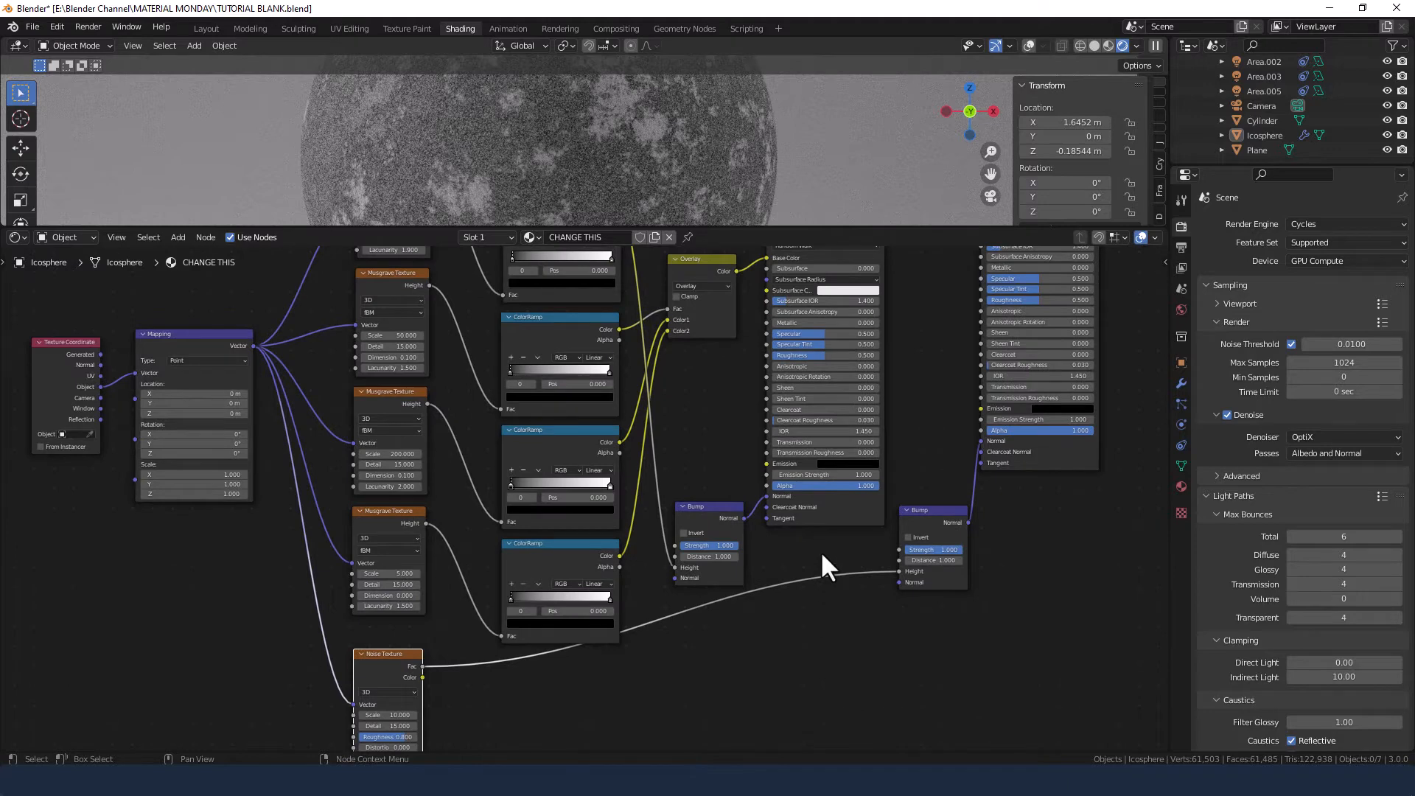
{"action": "middle_click_drag", "start_coordinate": [822, 555], "coordinate": [762, 561]}
{"action": "double_click", "coordinate": [655, 551]}
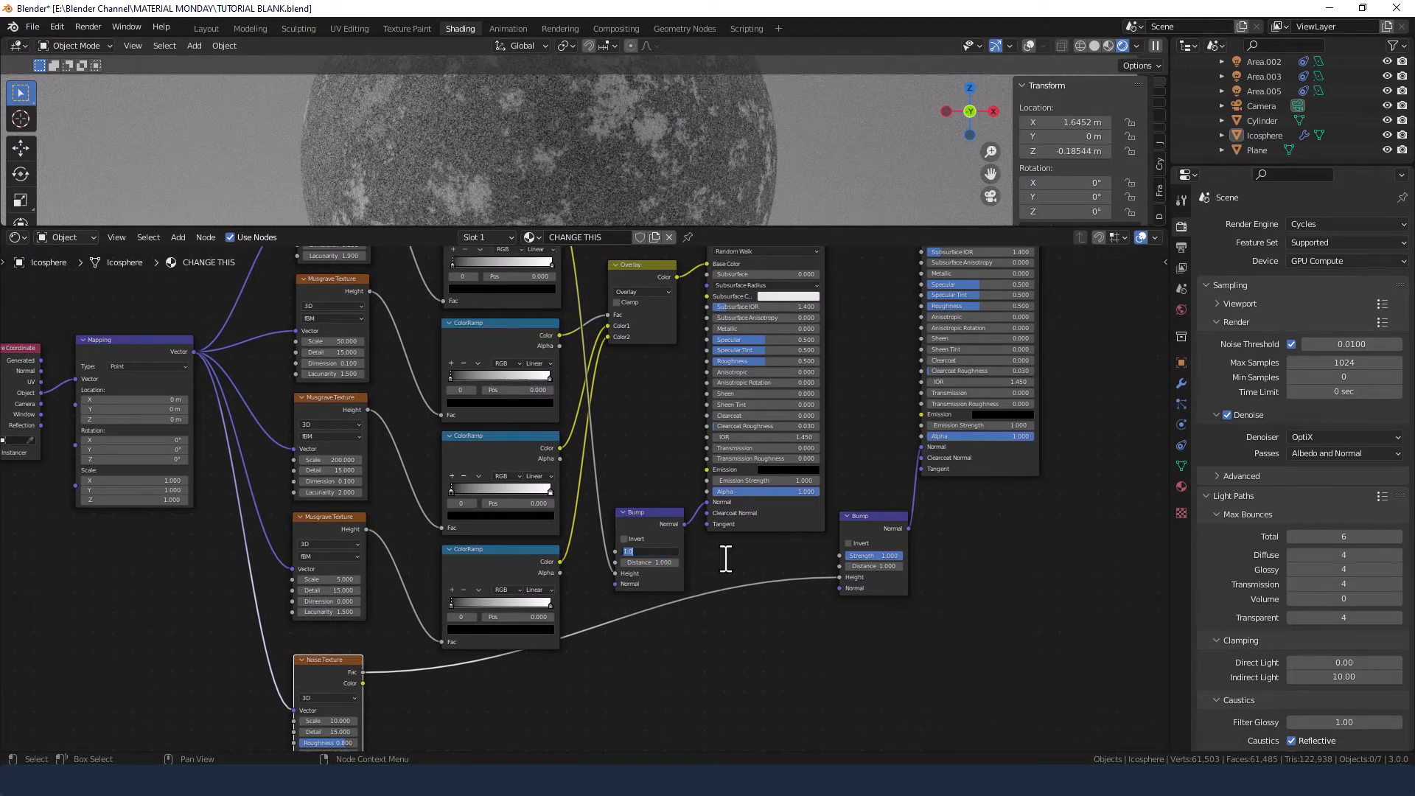
{"action": "type", "text": ".1"}
{"action": "key", "text": "Tab"}
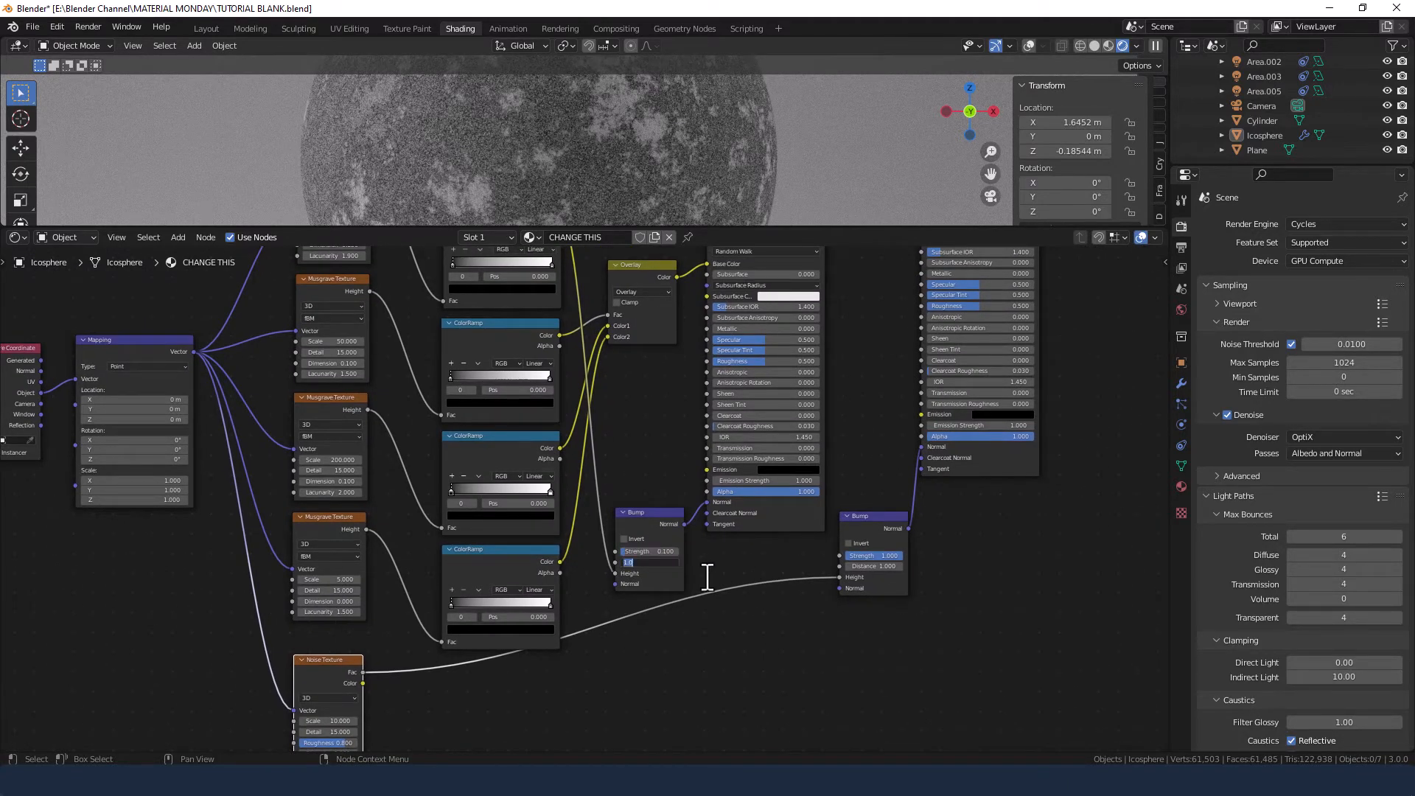
{"action": "type", "text": ".001"}
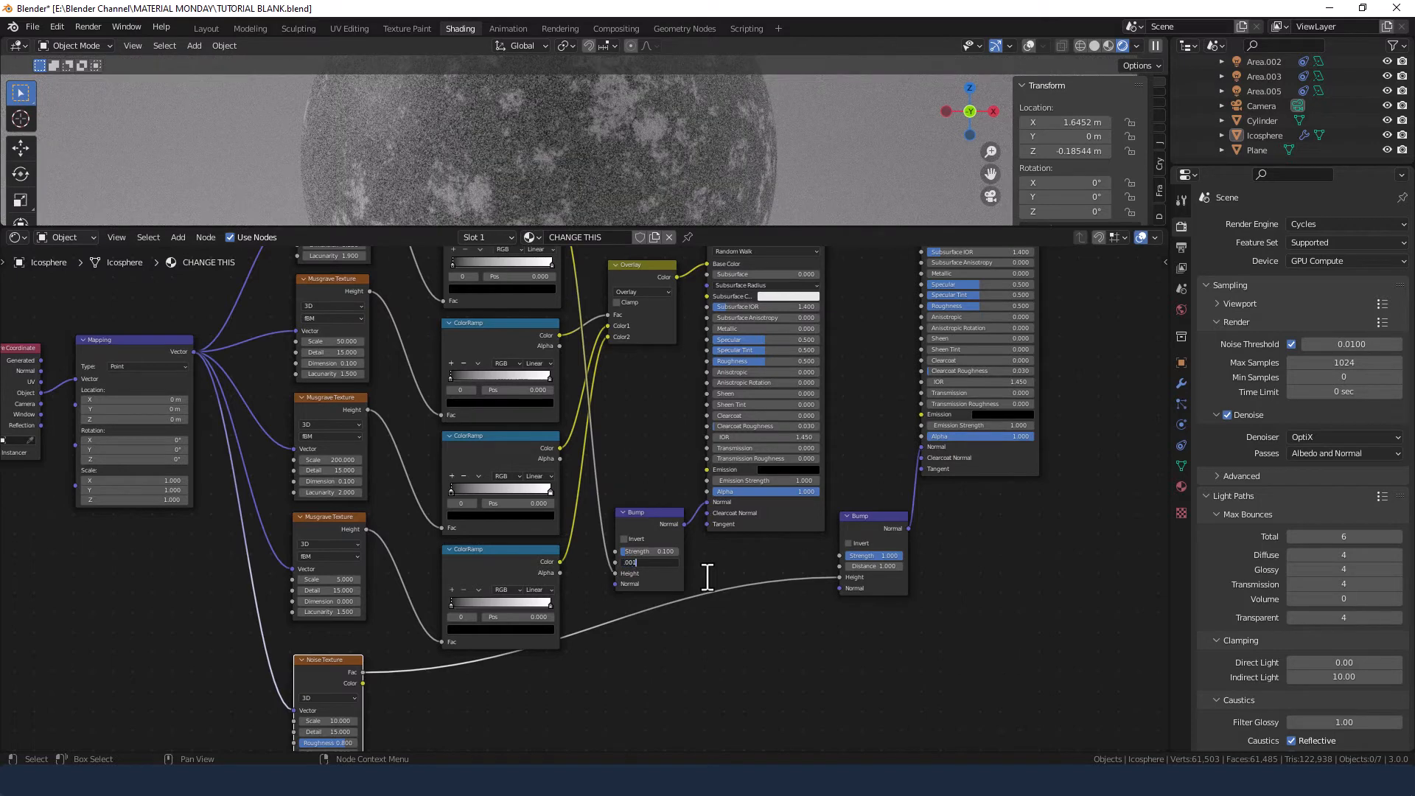
{"action": "key", "text": "Return"}
- Set the first Principled BSDF's Metallic to 1, Specular Tint to 0 and Roughness to 0.15
{"action": "middle_click_drag", "start_coordinate": [951, 638], "coordinate": [830, 634]}
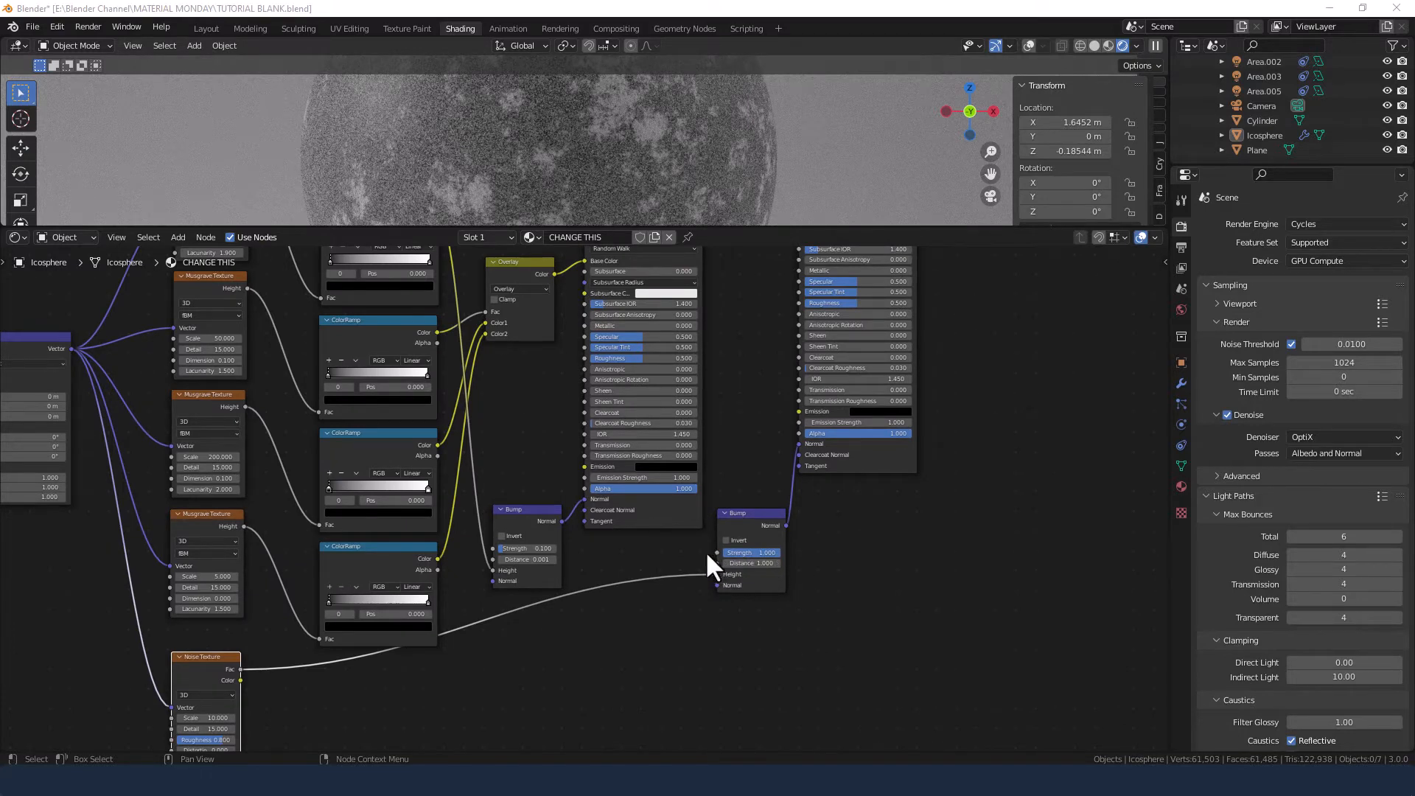
{"action": "scroll", "coordinate": [722, 403], "scroll_direction": "up", "scroll_amount": 2}
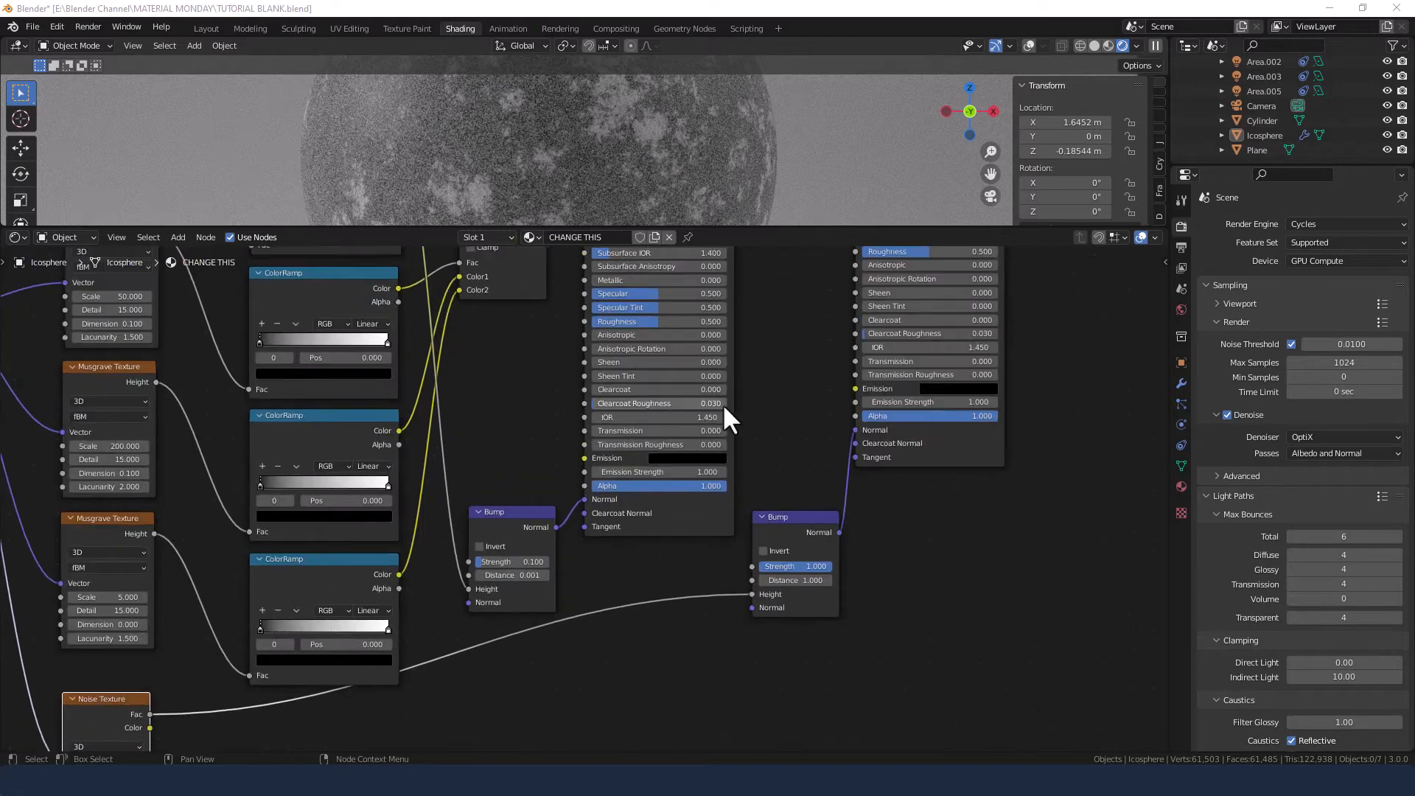
{"action": "middle_click_drag", "start_coordinate": [744, 380], "coordinate": [751, 476]}
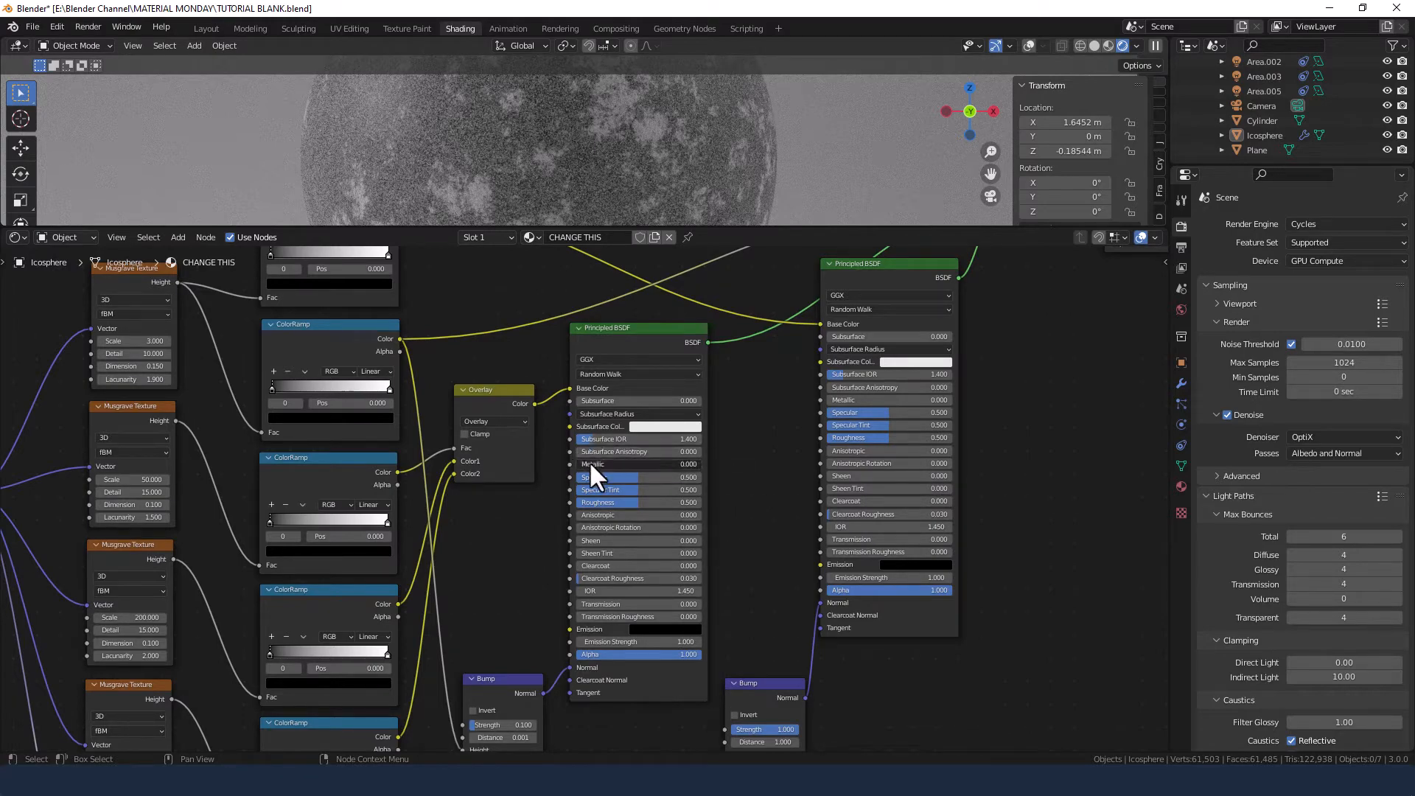
{"action": "left_click_drag", "start_coordinate": [590, 463], "coordinate": [715, 463]}
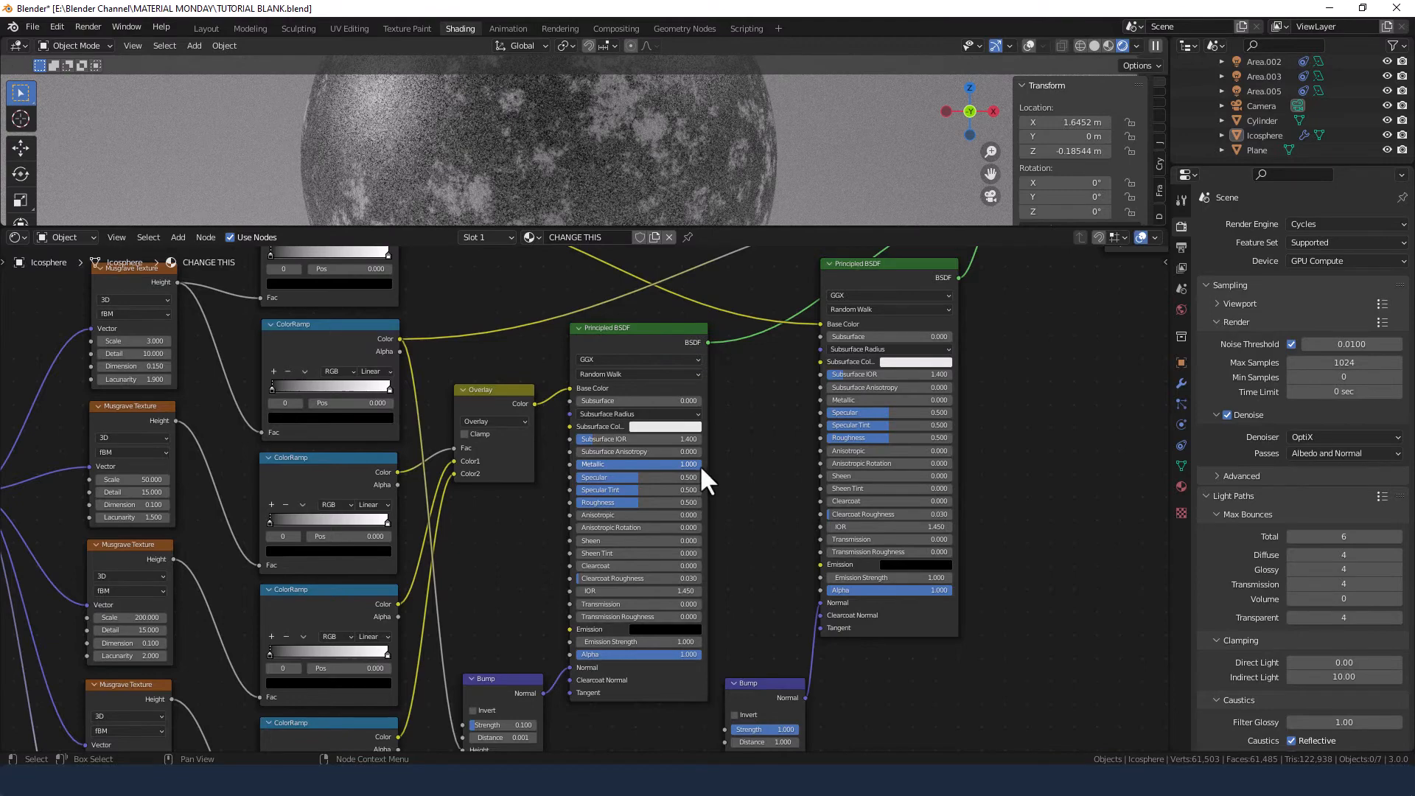
{"action": "scroll", "coordinate": [700, 480], "scroll_direction": "down", "scroll_amount": 1}
{"action": "left_click", "coordinate": [665, 489]}
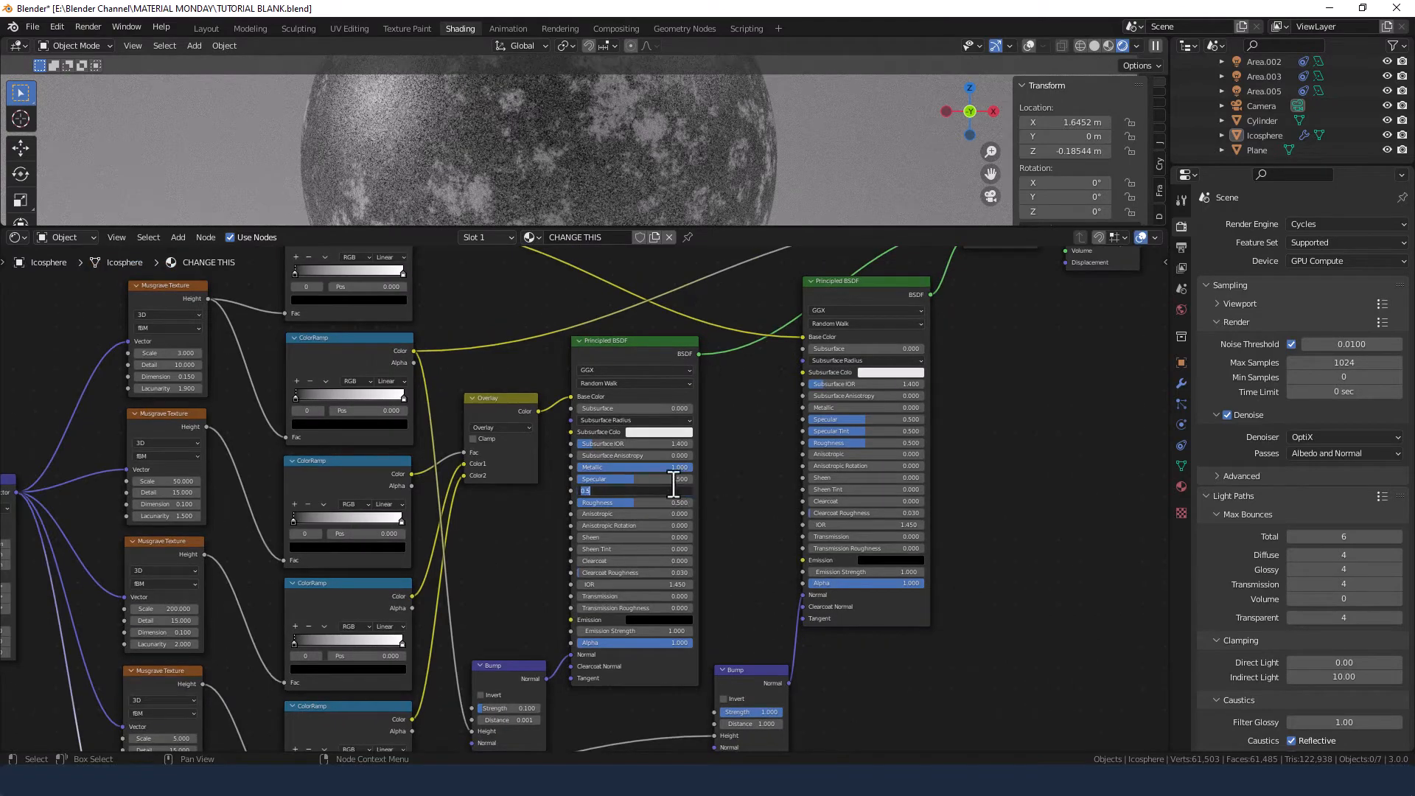
{"action": "type", "text": "0"}
{"action": "key", "text": "Return"}
{"action": "left_click", "coordinate": [635, 502]}
{"action": "type", "text": ".15"}
{"action": "key", "text": "Return"}
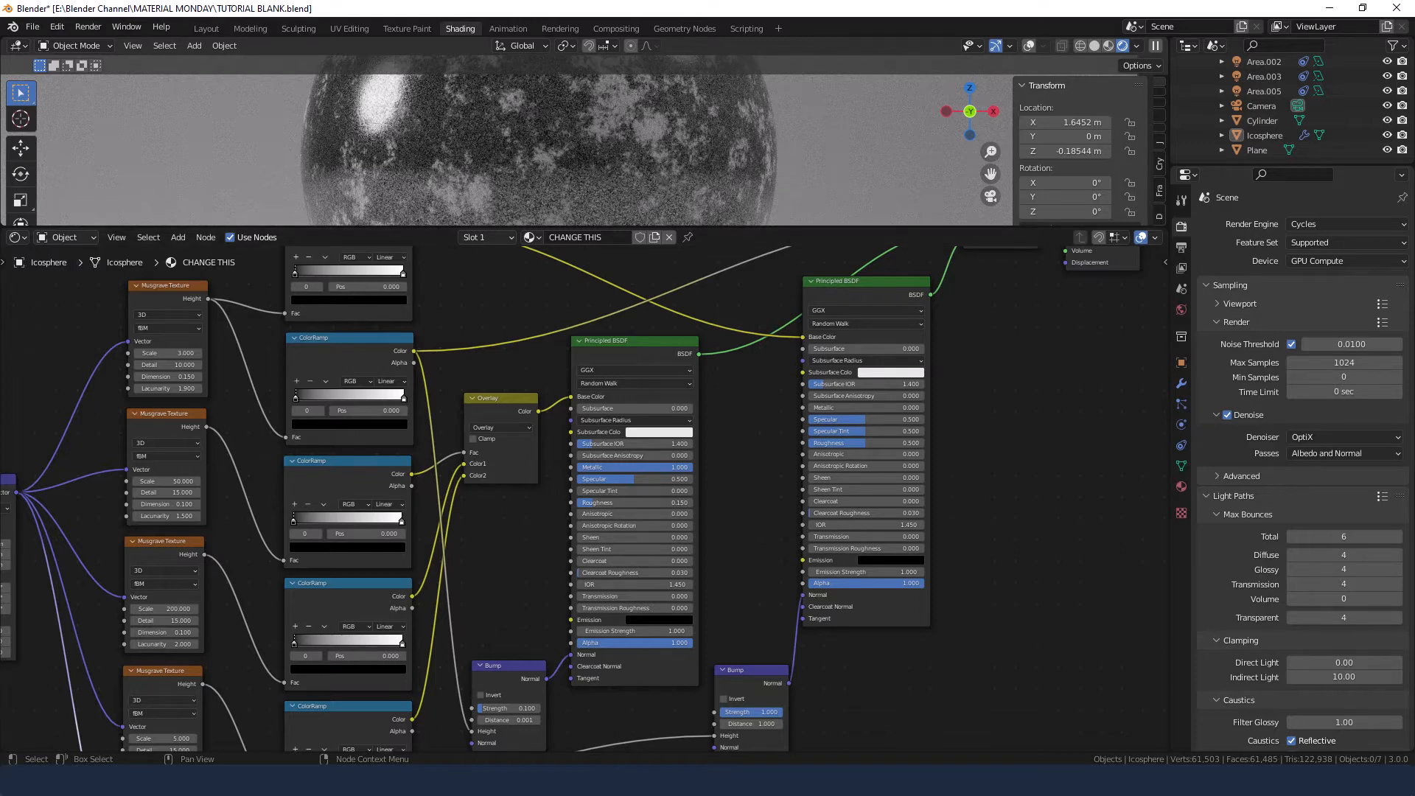
- Set the second Principled BSDF's Roughness to 1, Specular to 0 and Specular Tint to 0
{"action": "left_click", "coordinate": [841, 443]}
{"action": "type", "text": "1"}
{"action": "key", "text": "Return"}
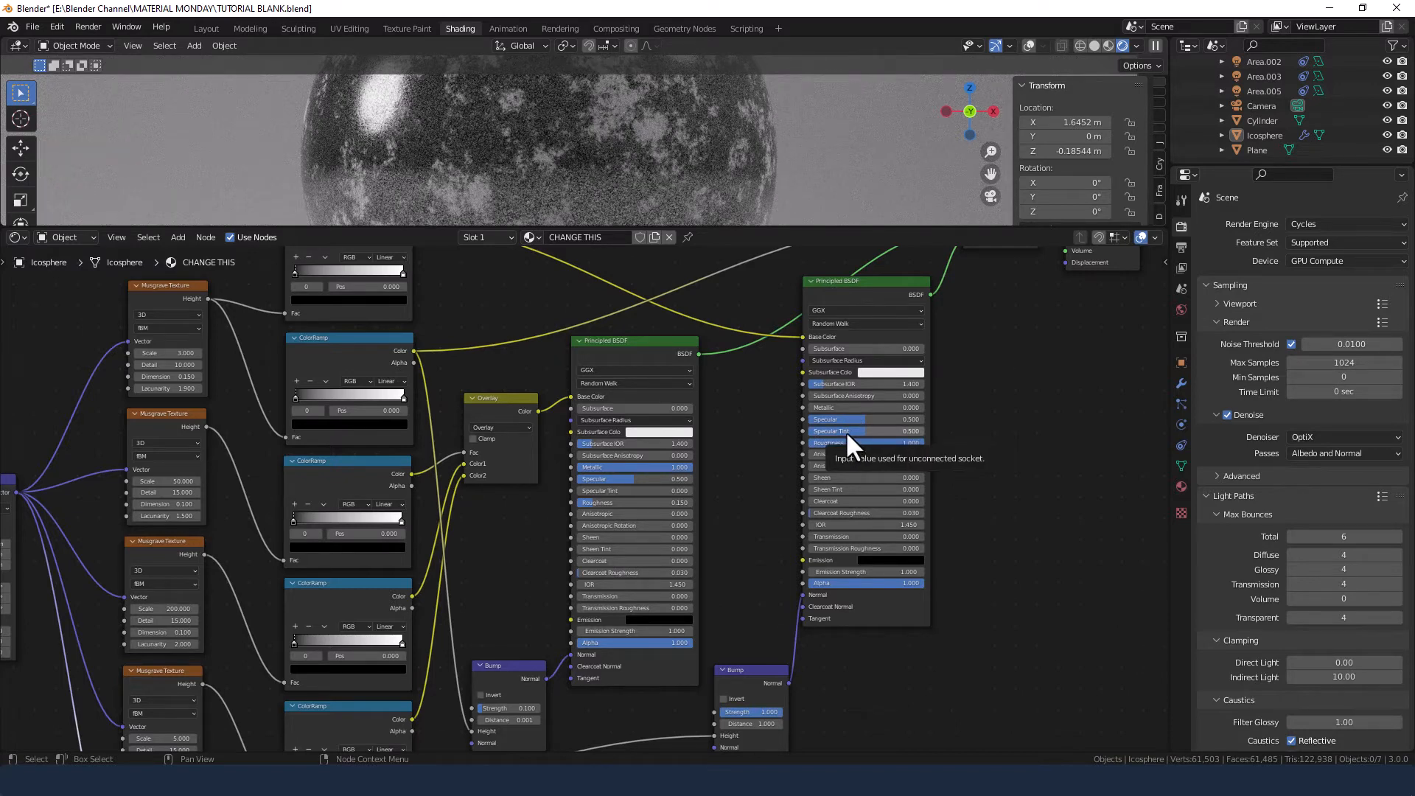
{"action": "left_click", "coordinate": [845, 419]}
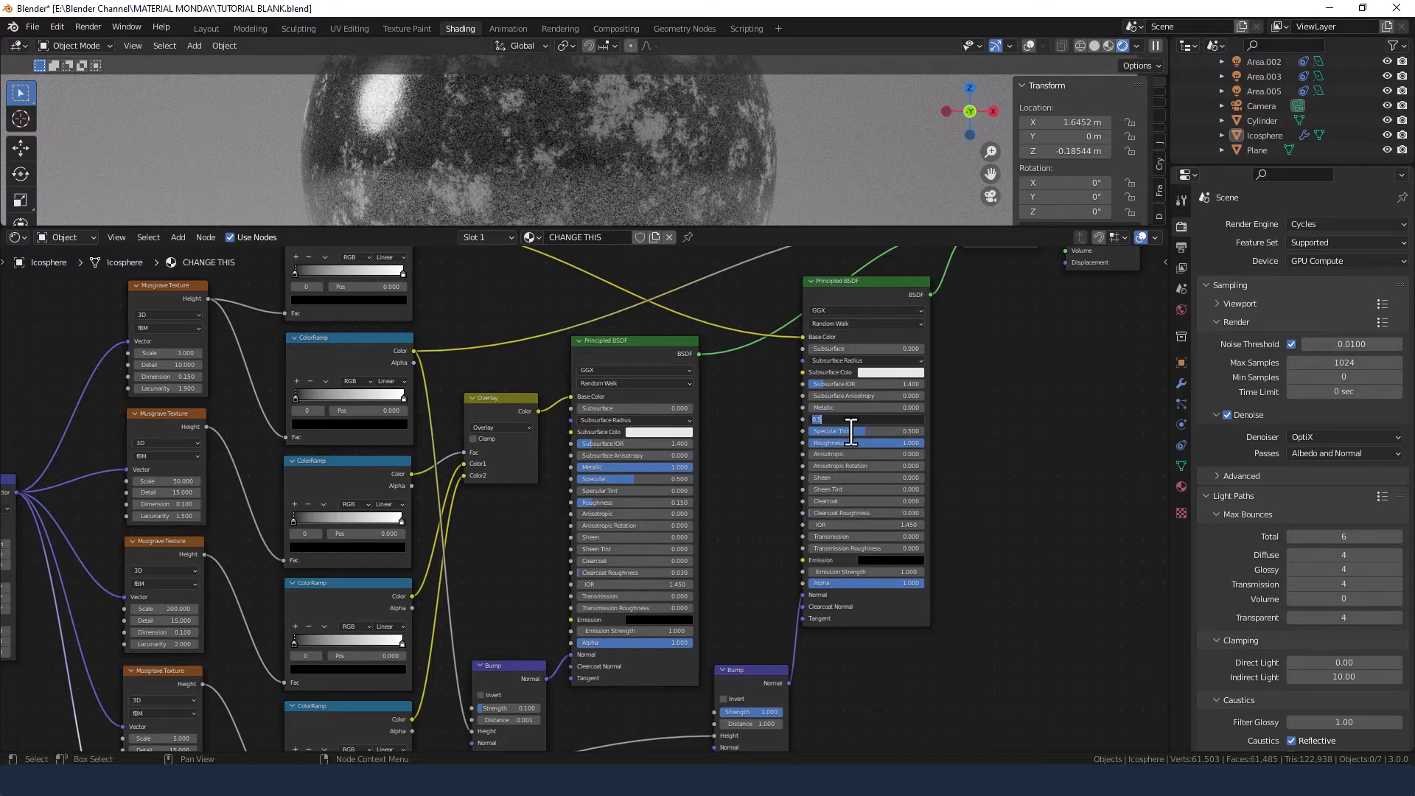
{"action": "type", "text": "0"}
{"action": "key", "text": "Tab"}
{"action": "type", "text": "0"}
{"action": "key", "text": "Tab"}
{"action": "type", "text": "1.0"}
{"action": "key", "text": "Return"}
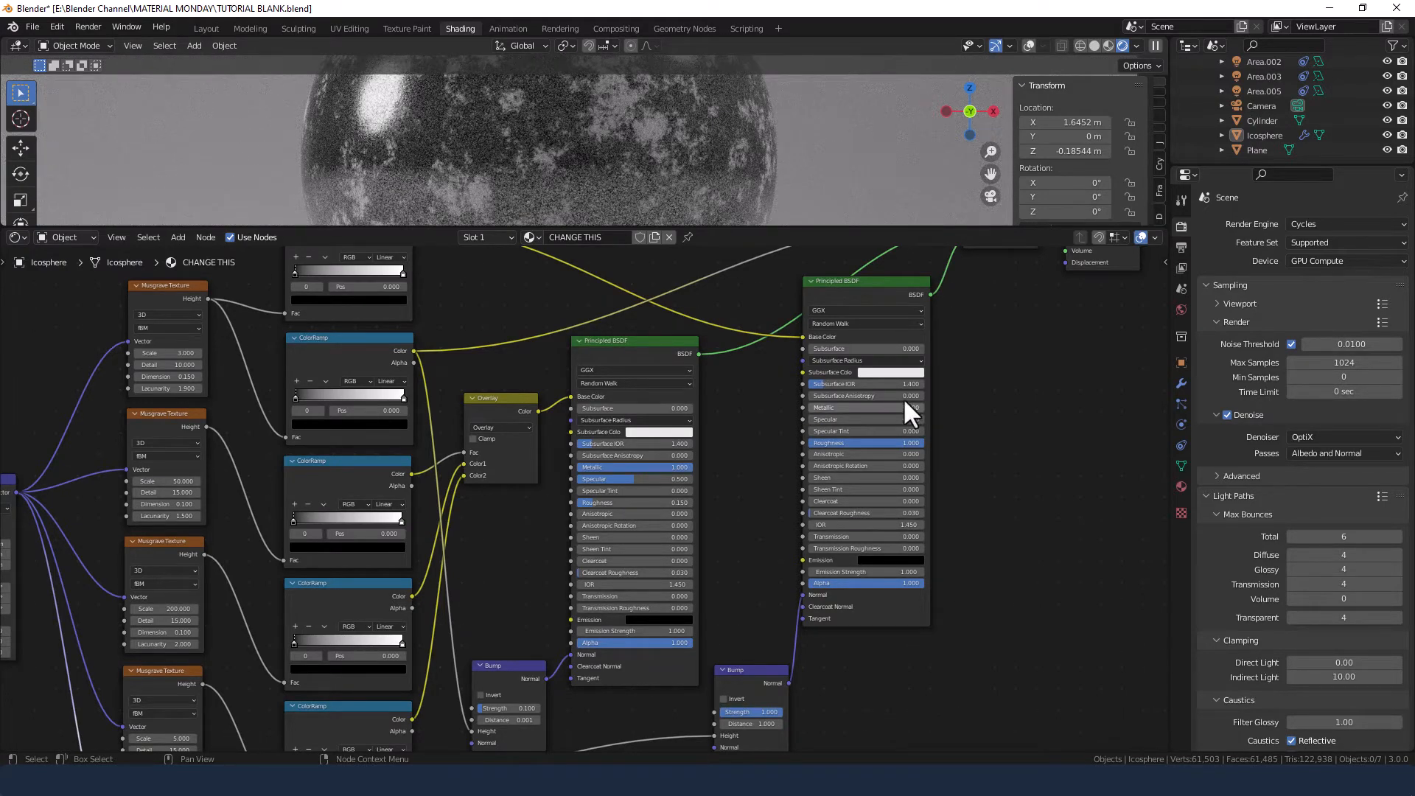
- Change the subsurface method of both Principled BSDF nodes to Christensen-Burley
{"action": "middle_click_drag", "start_coordinate": [978, 388], "coordinate": [979, 425]}
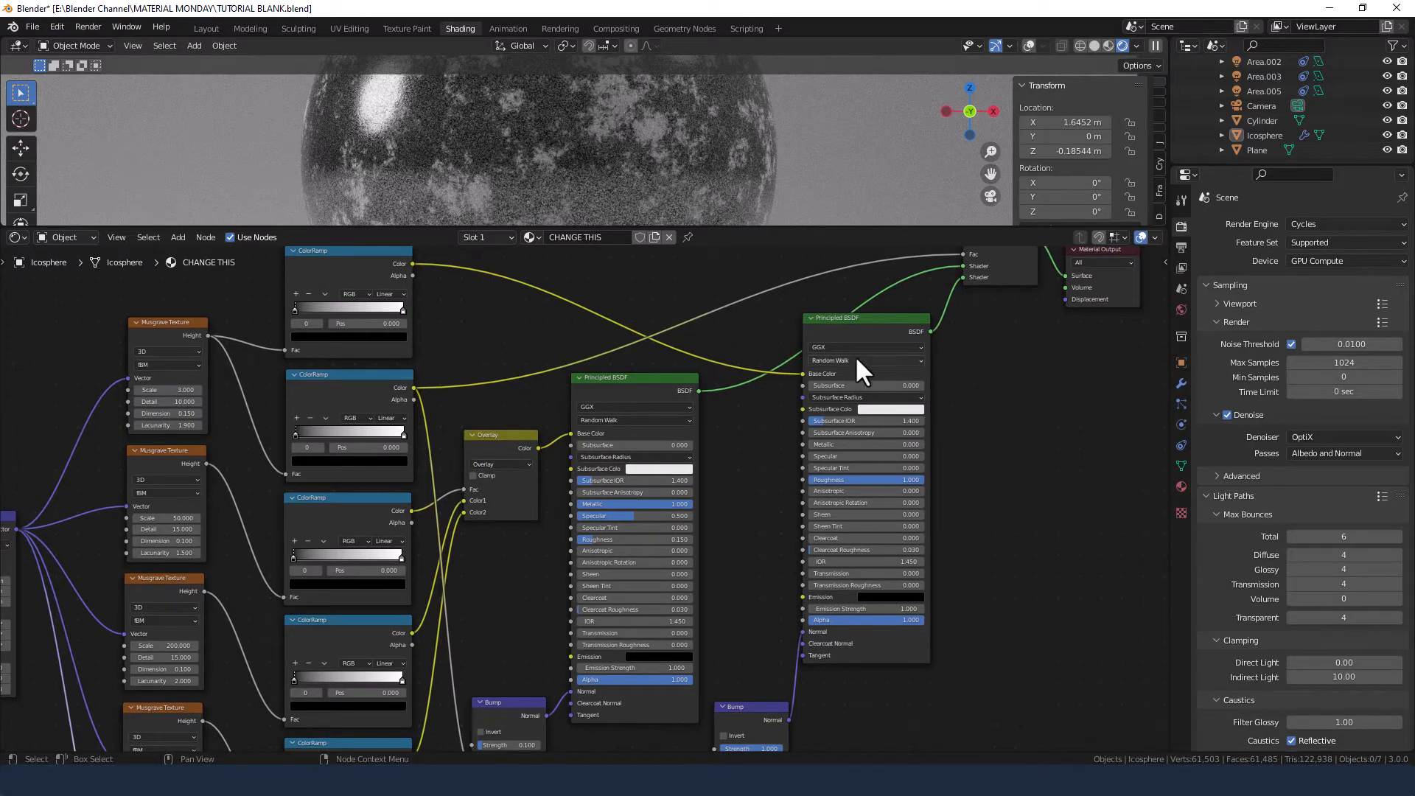
{"action": "left_click", "coordinate": [855, 358]}
{"action": "left_click", "coordinate": [851, 371]}
{"action": "left_click", "coordinate": [632, 418]}
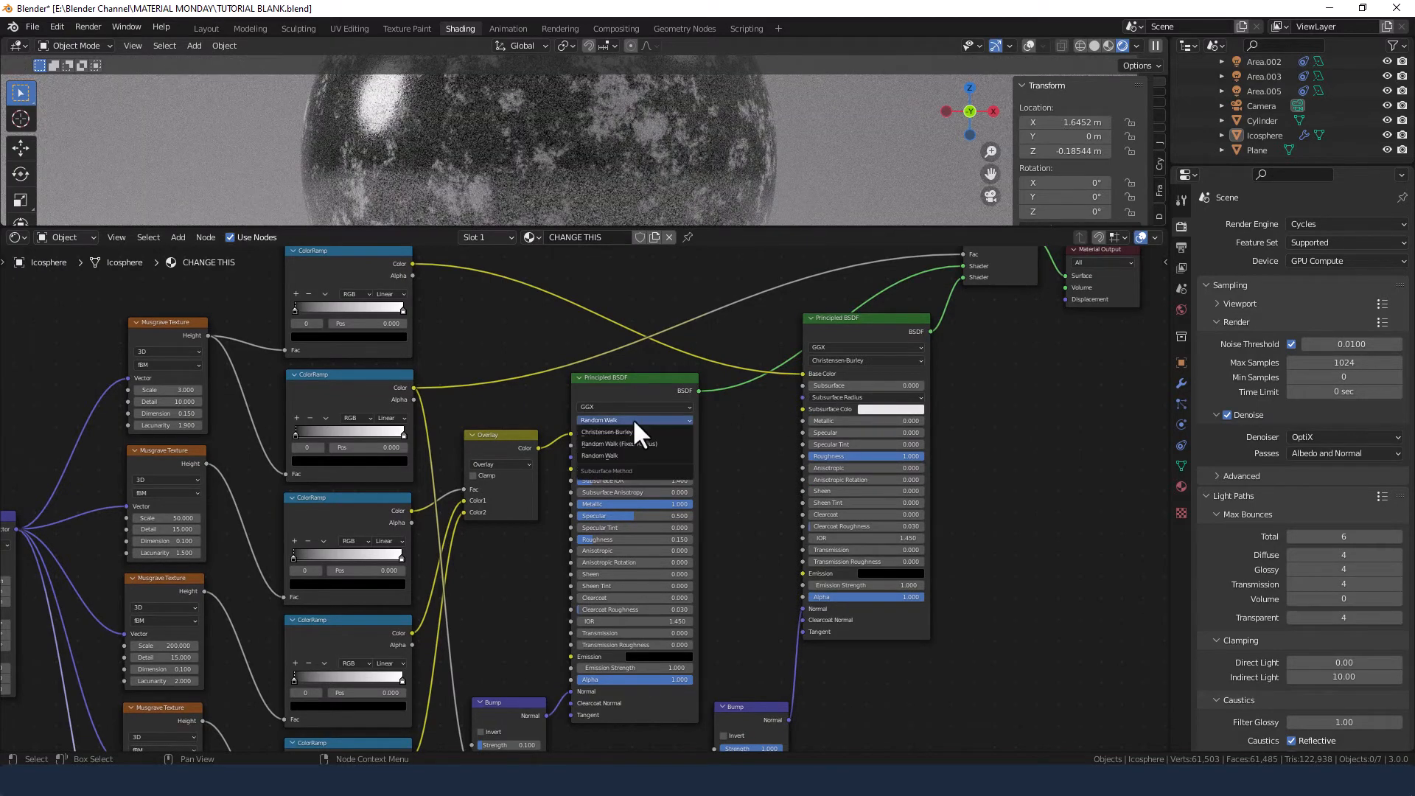
{"action": "left_click", "coordinate": [627, 432]}
- Set the interpolation of the uppermost ColorRamp, which feeds the second Principled BSDF's Base Color, to Cardinal
{"action": "middle_click_drag", "start_coordinate": [754, 471], "coordinate": [754, 426]}
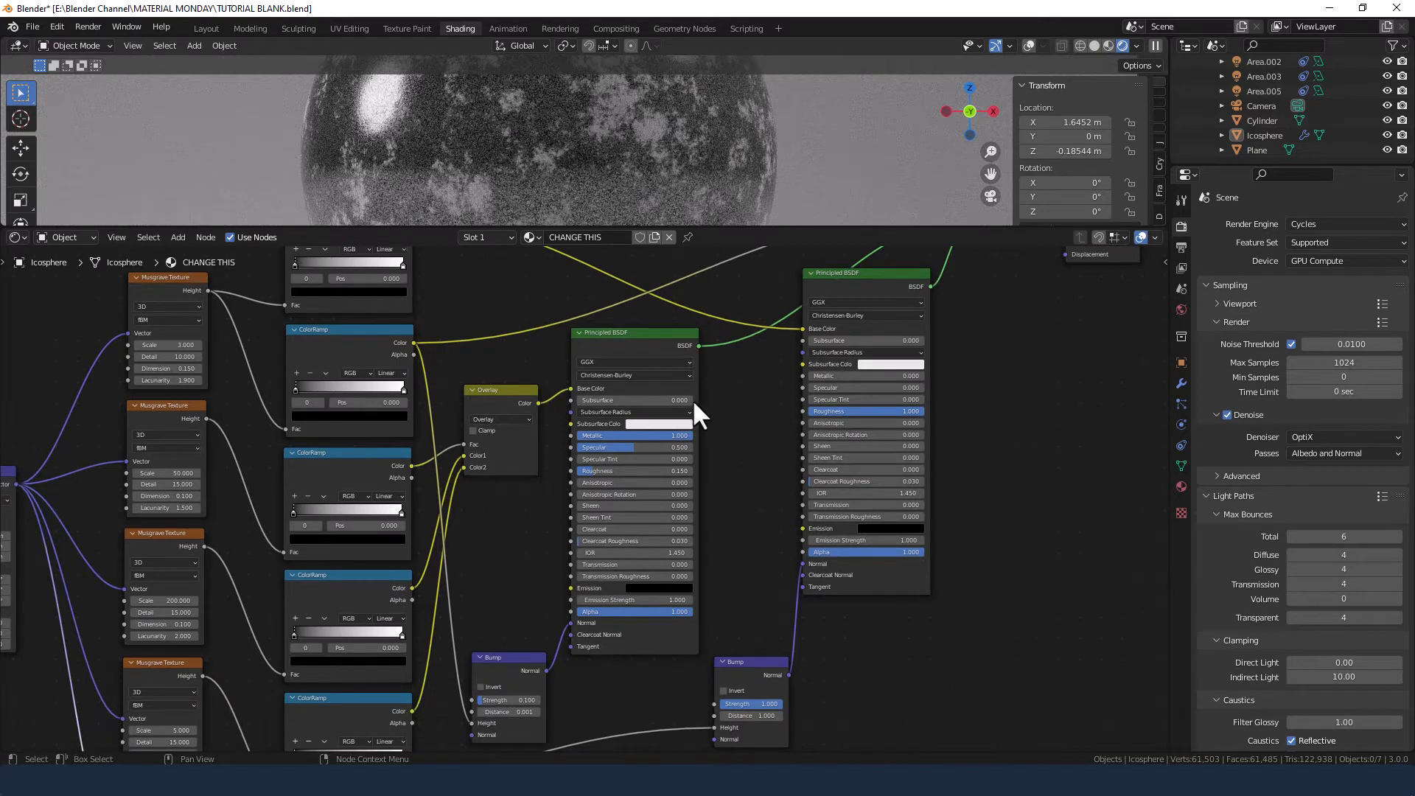
{"action": "middle_click_drag", "start_coordinate": [511, 372], "coordinate": [764, 474]}
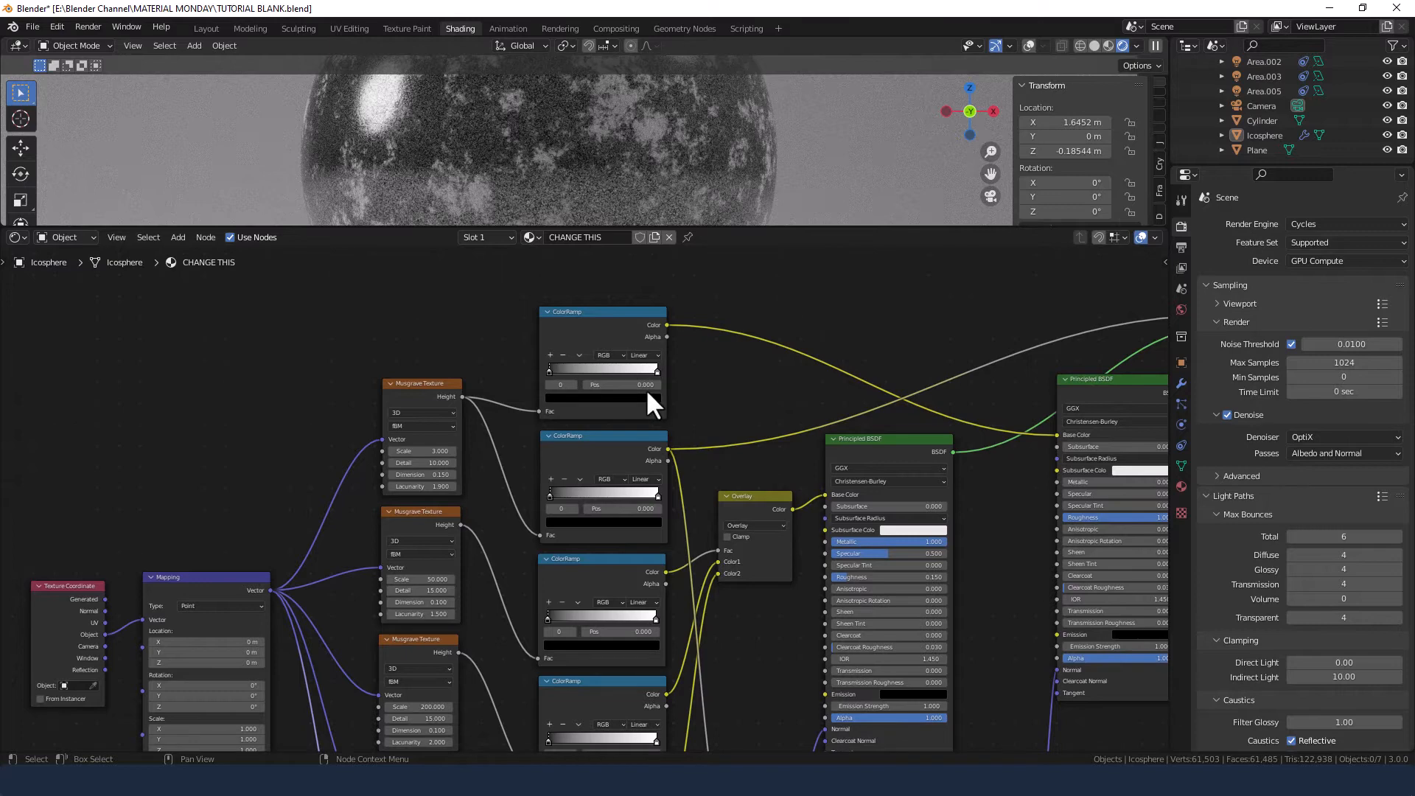
{"action": "scroll", "coordinate": [646, 388], "scroll_direction": "up", "scroll_amount": 3}
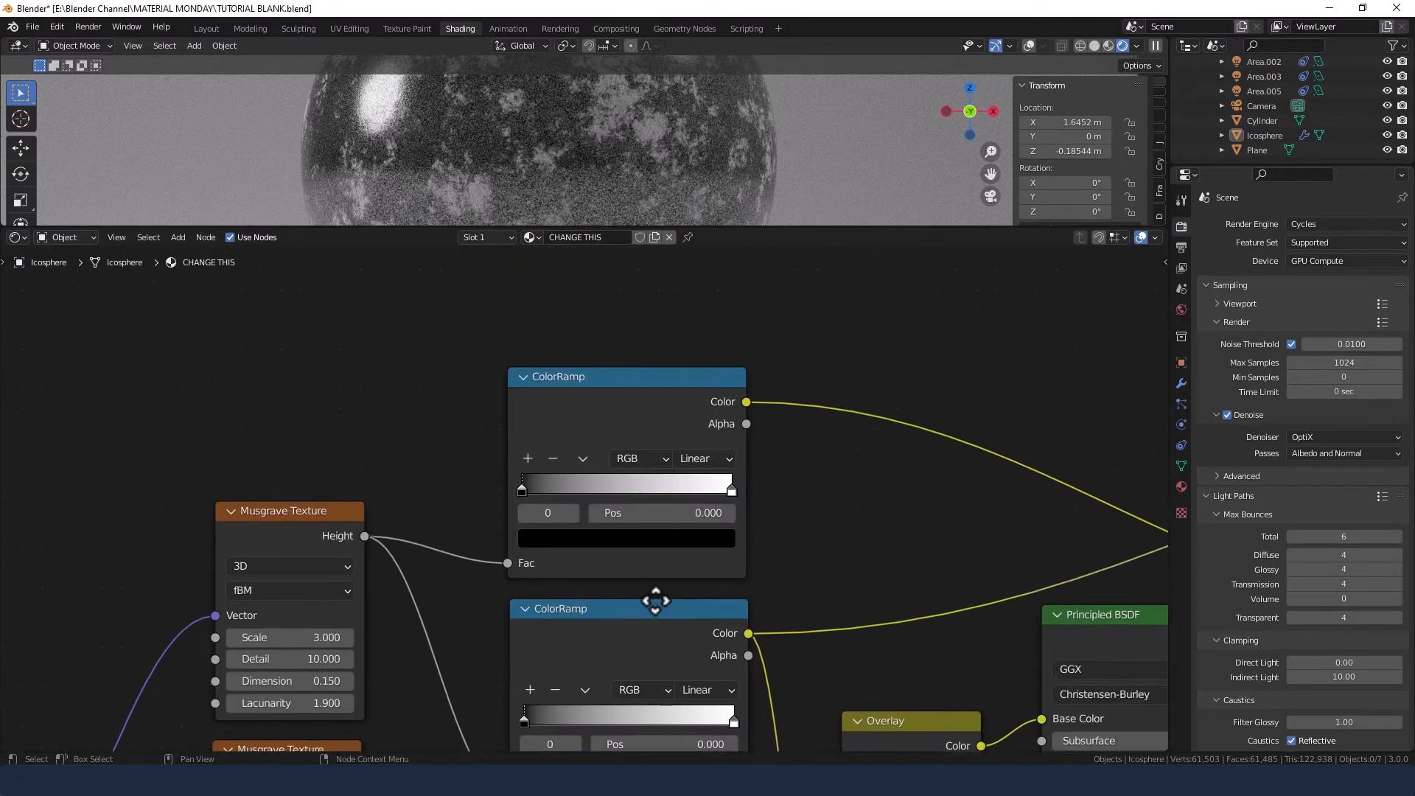
{"action": "scroll", "coordinate": [661, 563], "scroll_direction": "up", "scroll_amount": 2}
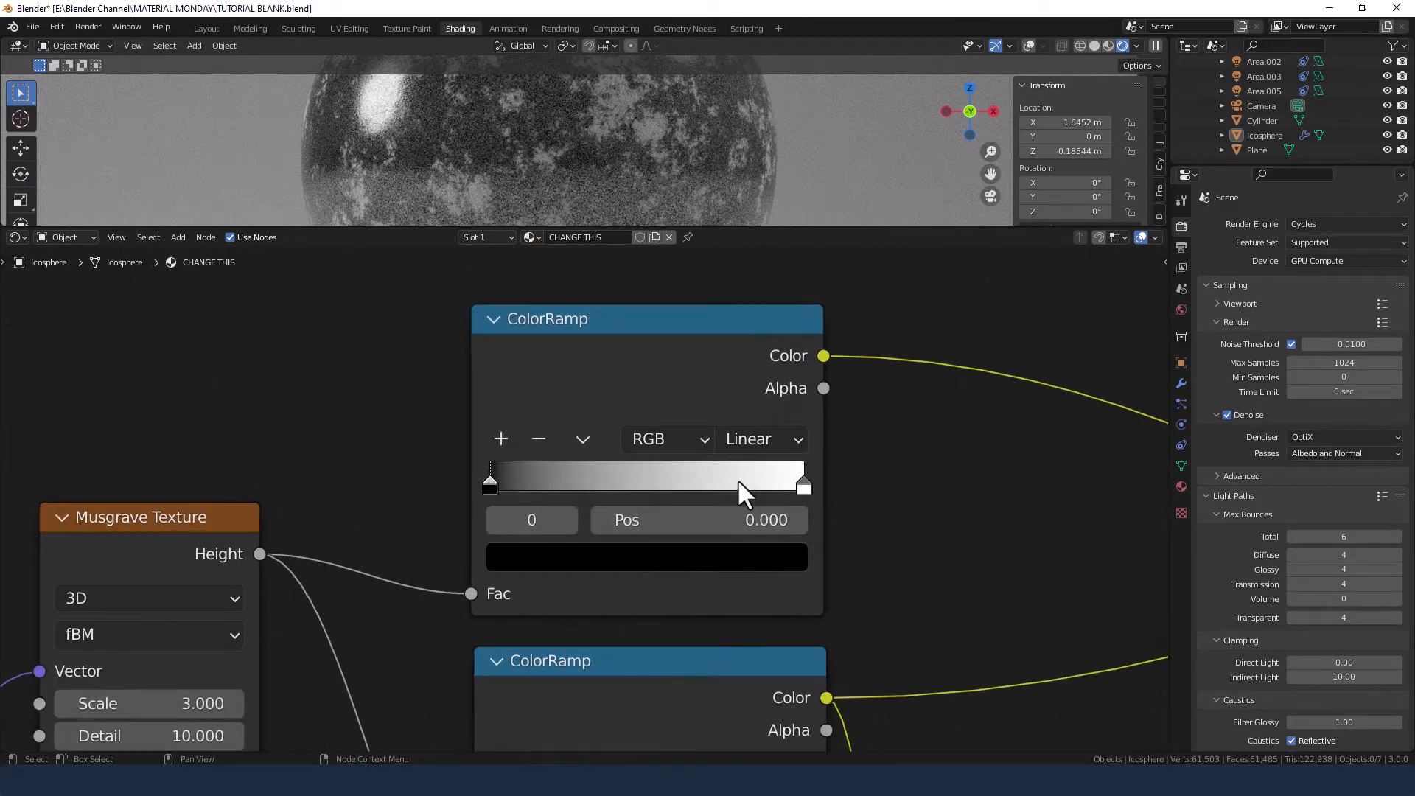
{"action": "left_click", "coordinate": [777, 438]}
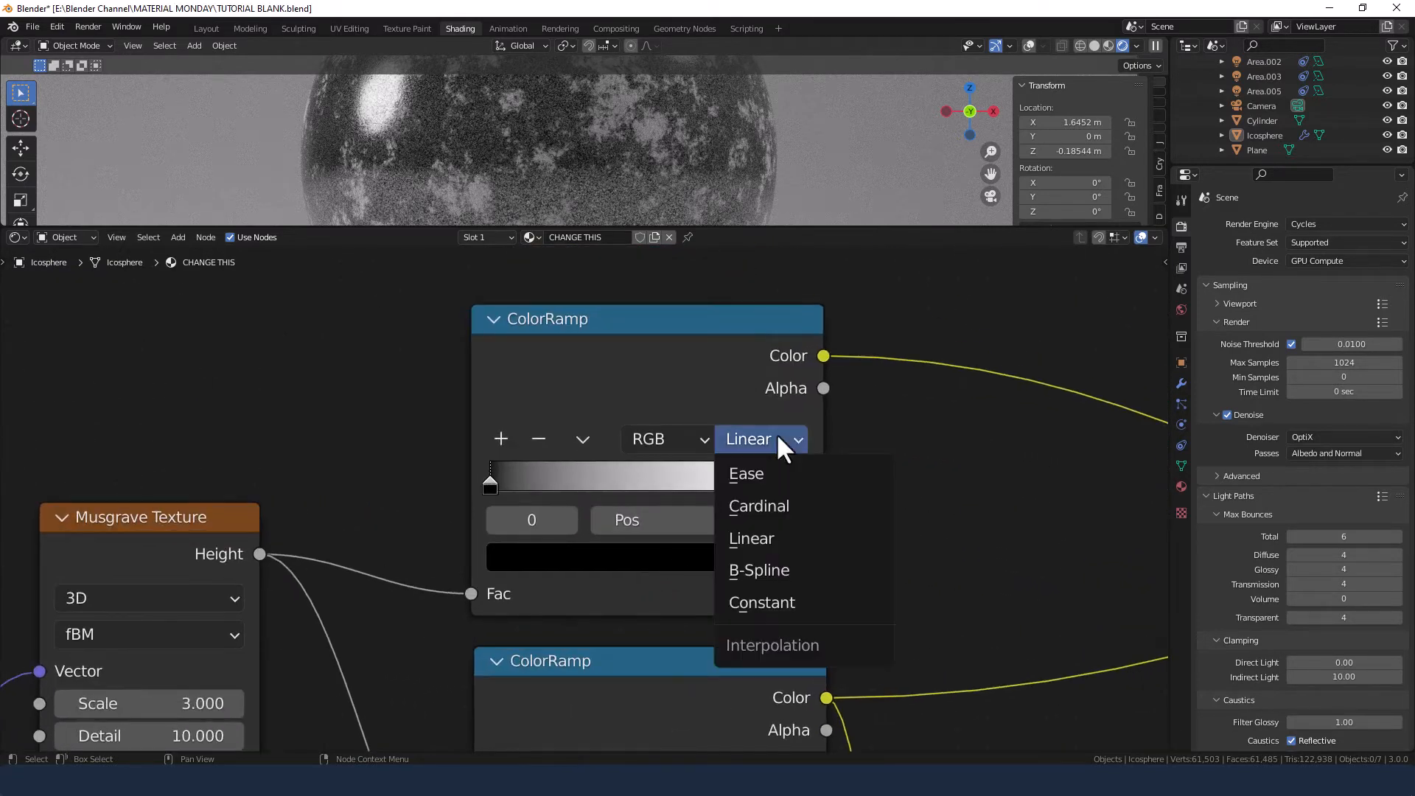
{"action": "left_click", "coordinate": [782, 509]}
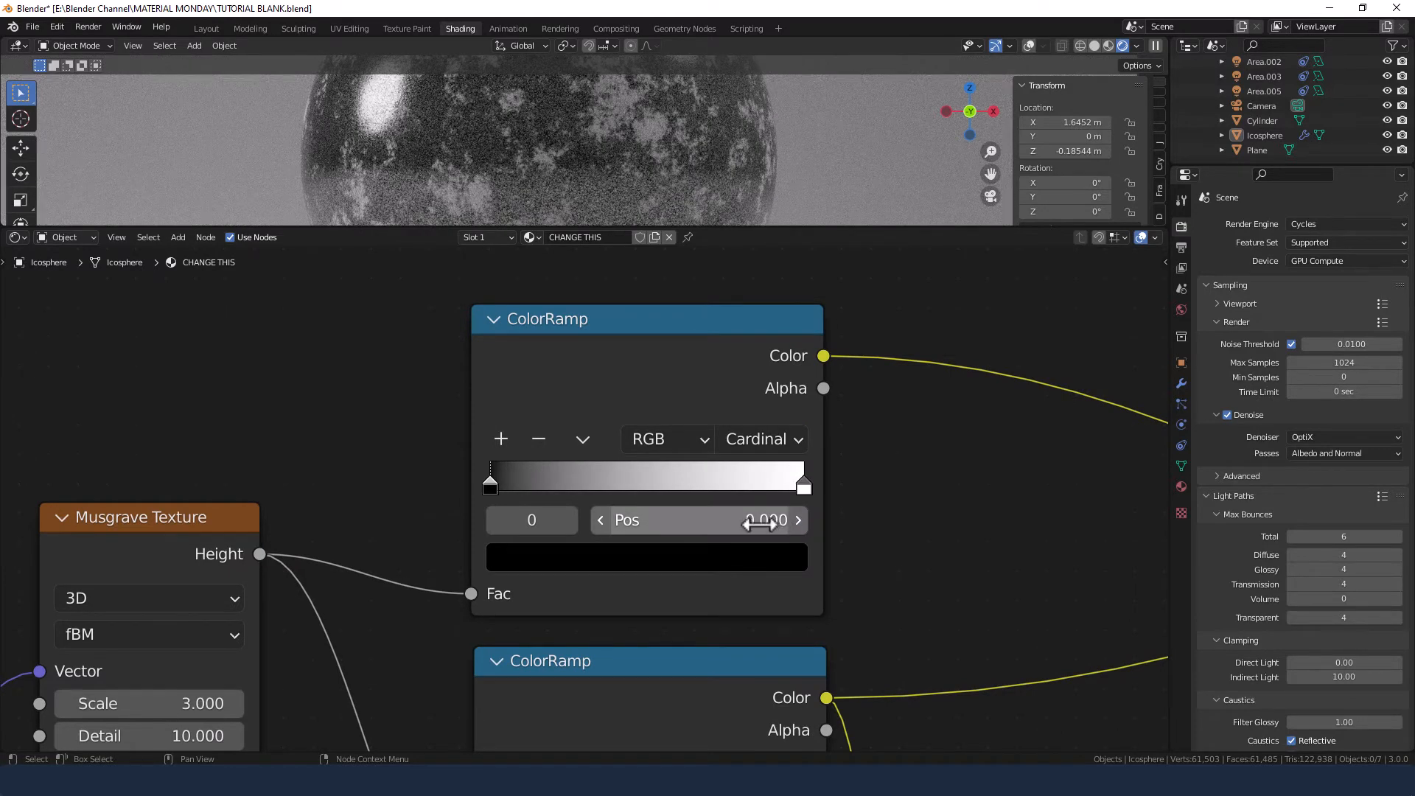
{"action": "left_click", "coordinate": [500, 439]}
{"action": "left_click", "coordinate": [500, 438]}
{"action": "left_click", "coordinate": [500, 439]}
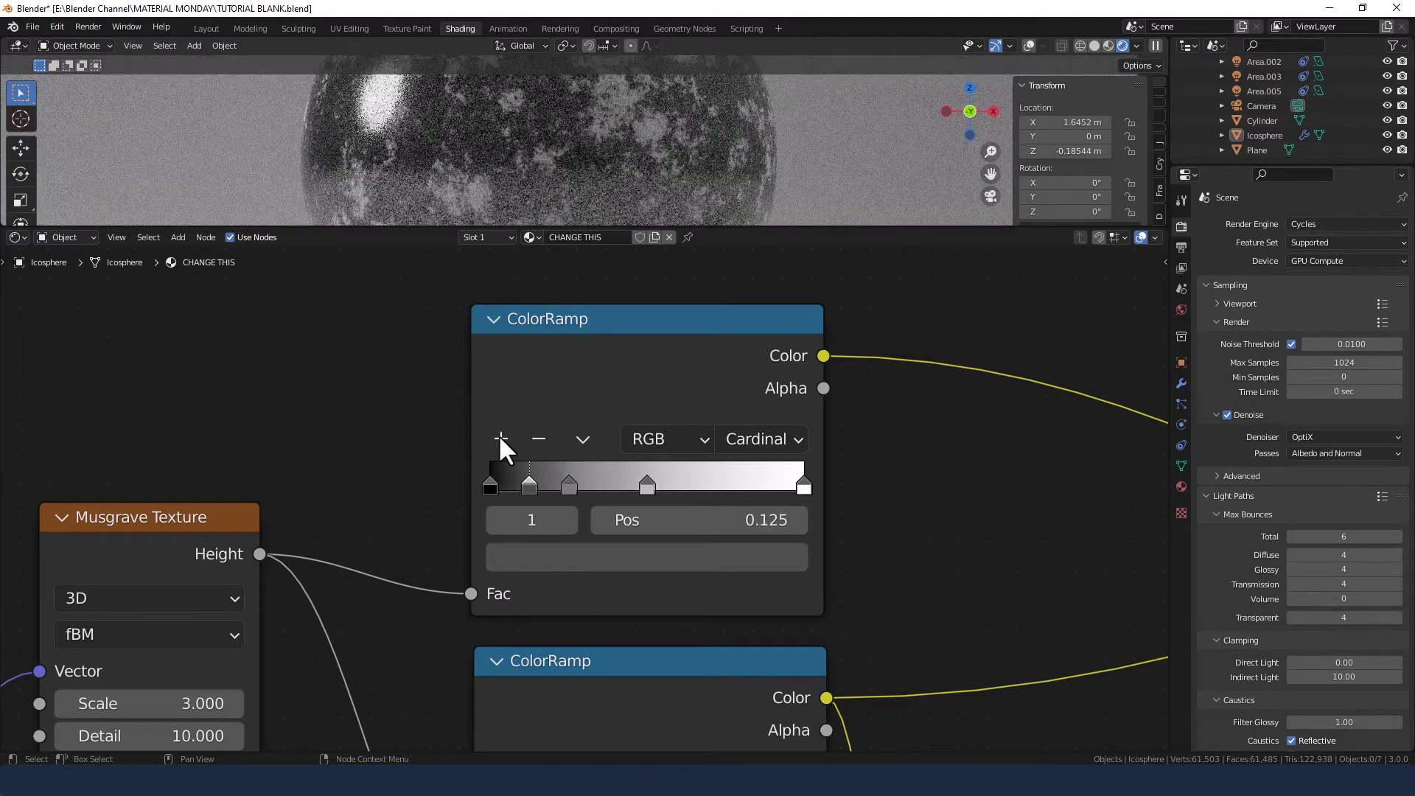
{"action": "left_click_drag", "start_coordinate": [648, 484], "coordinate": [733, 484]}
{"action": "left_click", "coordinate": [539, 439]}
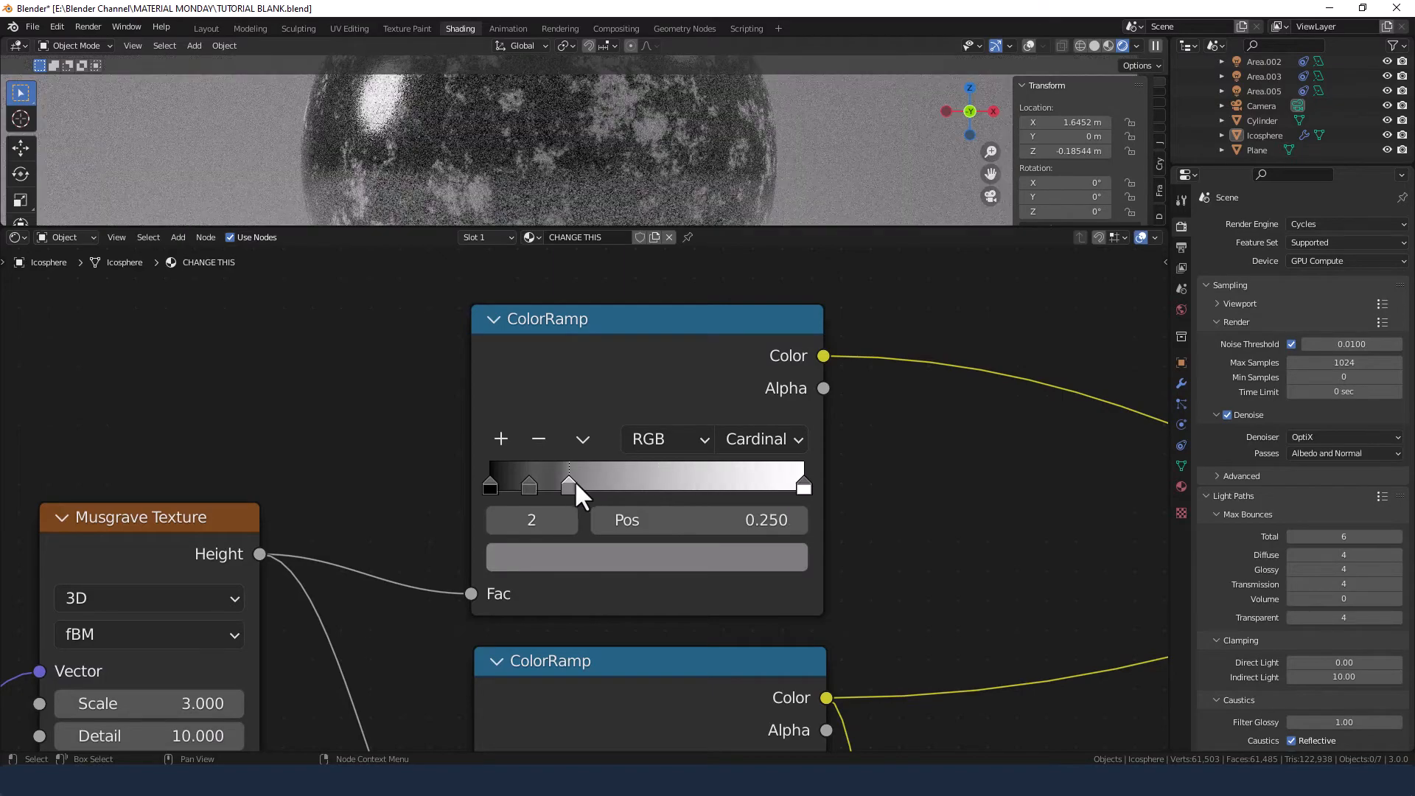
{"action": "left_click", "coordinate": [537, 440]}
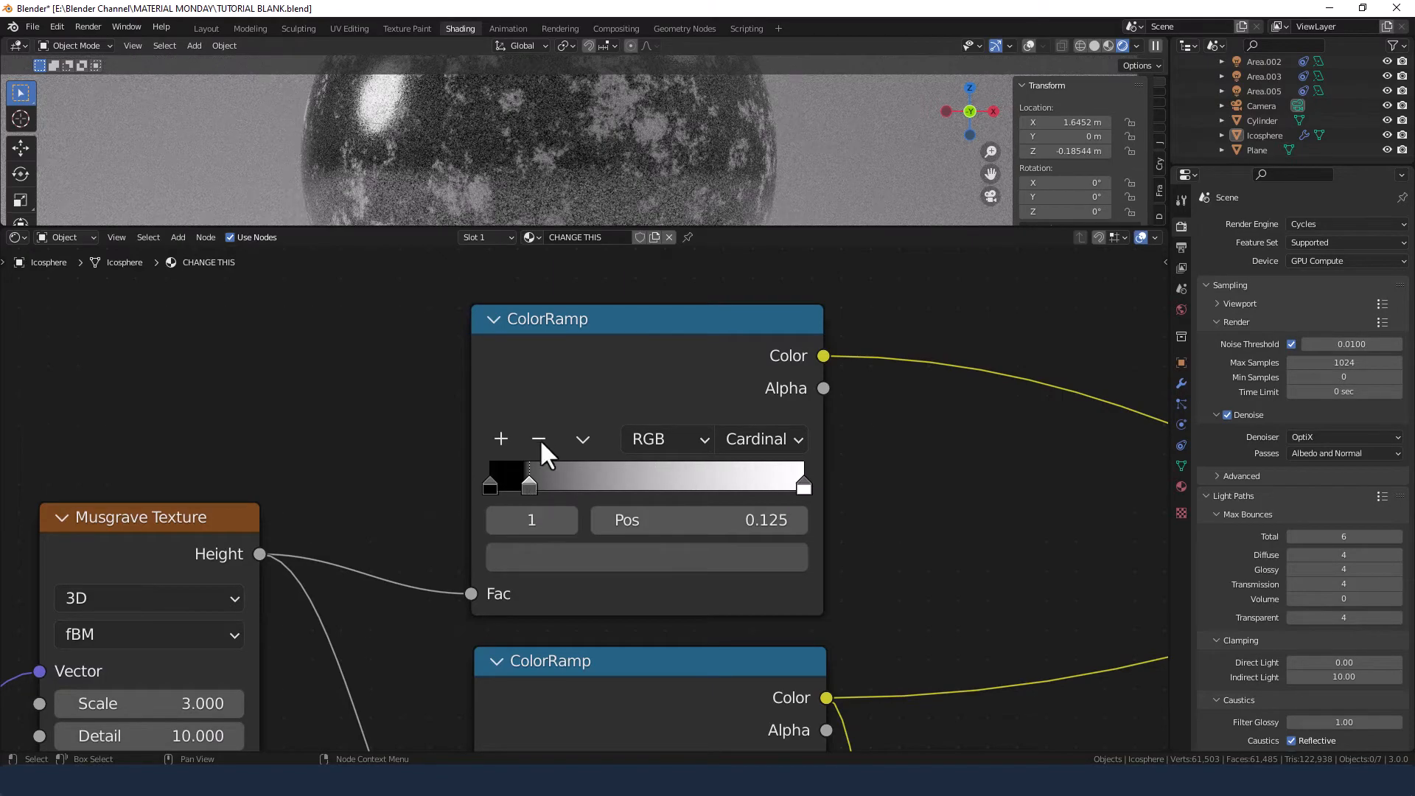
{"action": "left_click", "coordinate": [538, 439]}
- Set the HSV value (V) of the uppermost ColorRamp's black stop to 0.001
{"action": "left_click", "coordinate": [589, 558]}
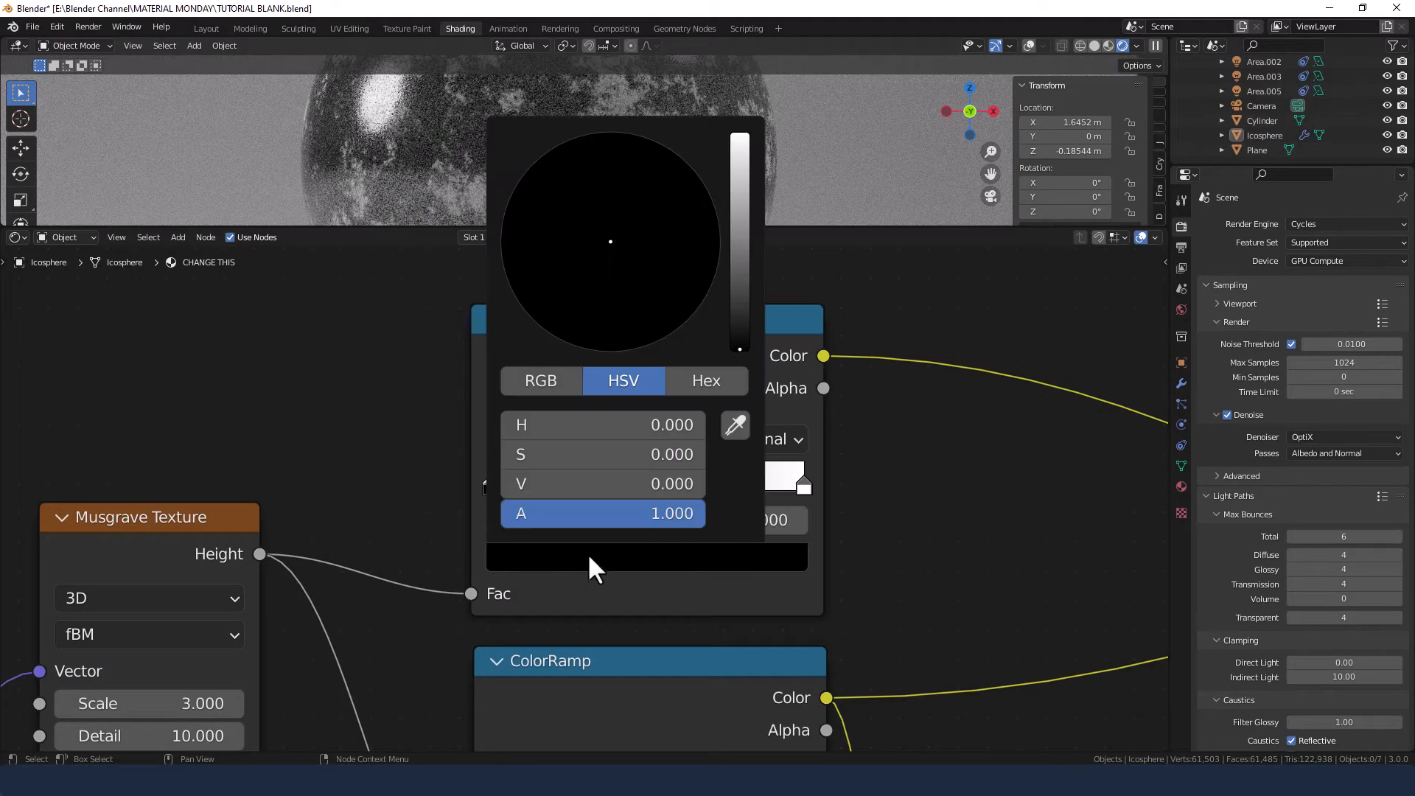
{"action": "left_click", "coordinate": [609, 492]}
{"action": "type", "text": "."}
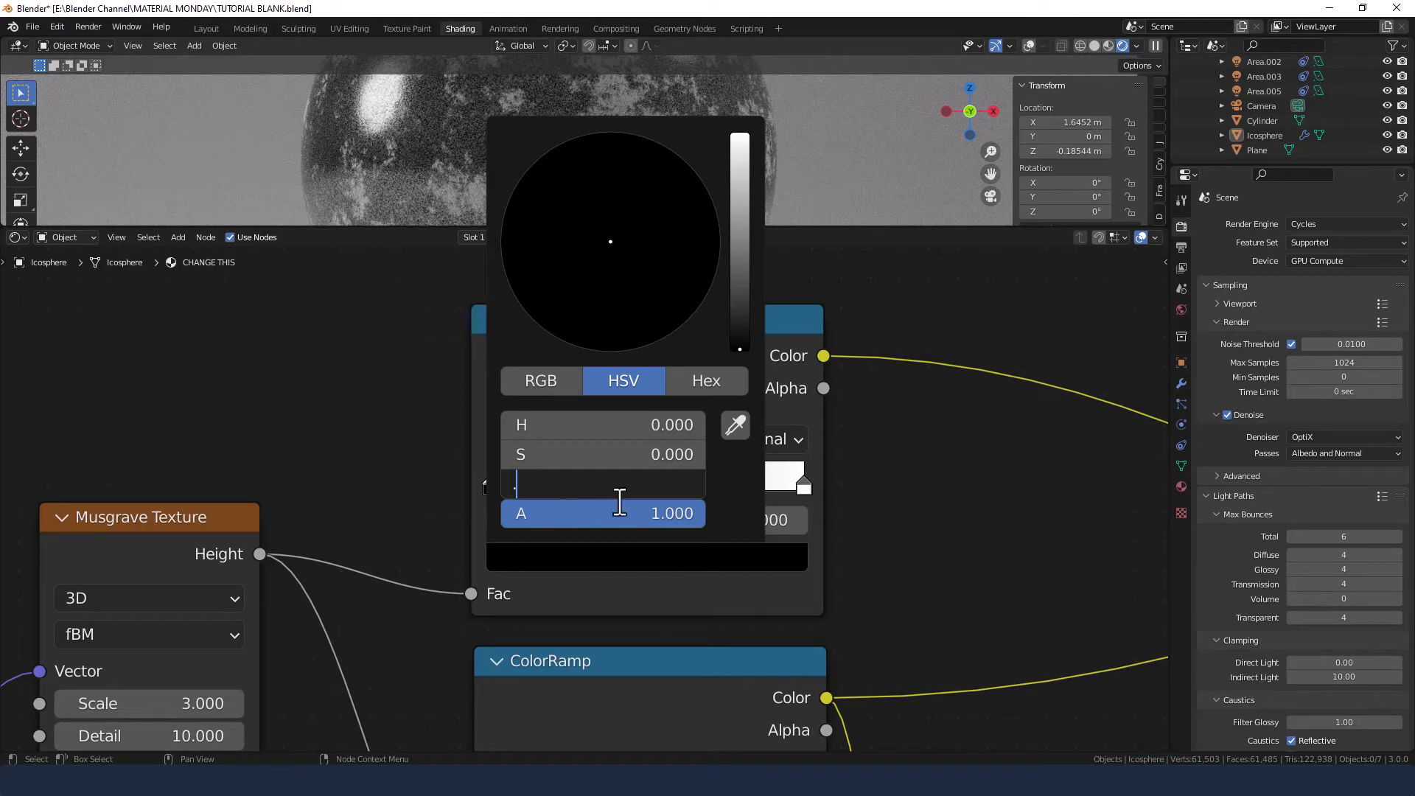
{"action": "type", "text": "01"}
{"action": "key", "text": "Return"}
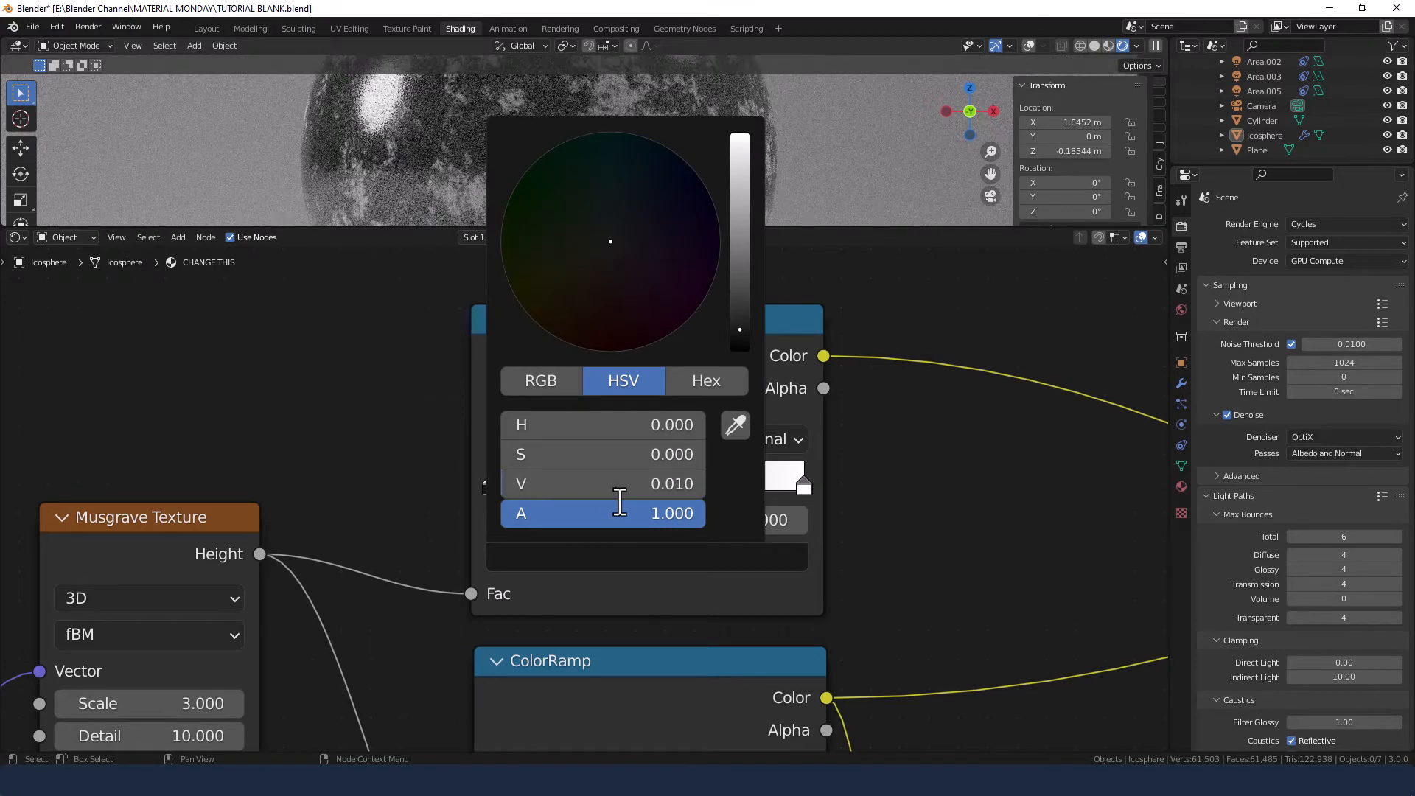
{"action": "left_click", "coordinate": [618, 485]}
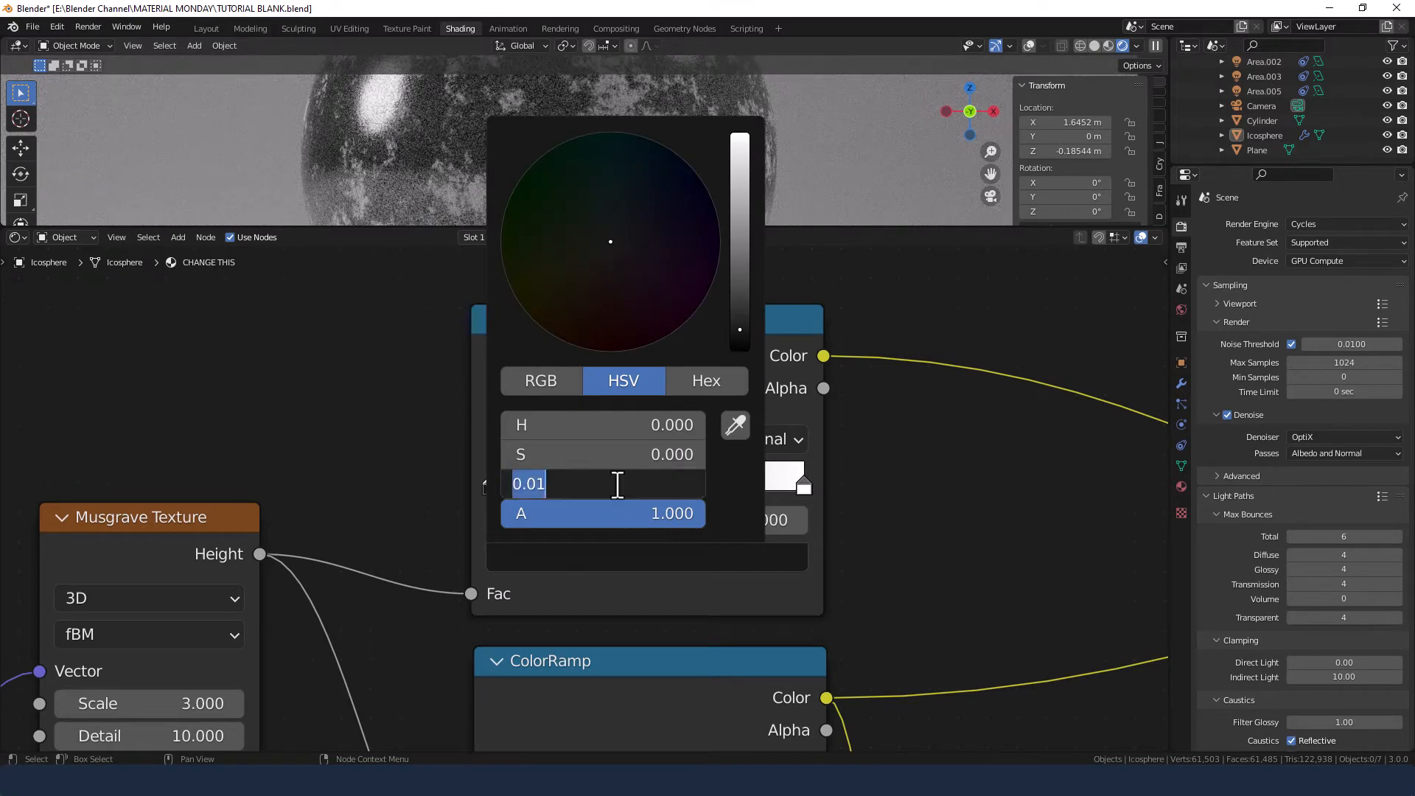
{"action": "type", "text": ".001"}
{"action": "key", "text": "Return"}
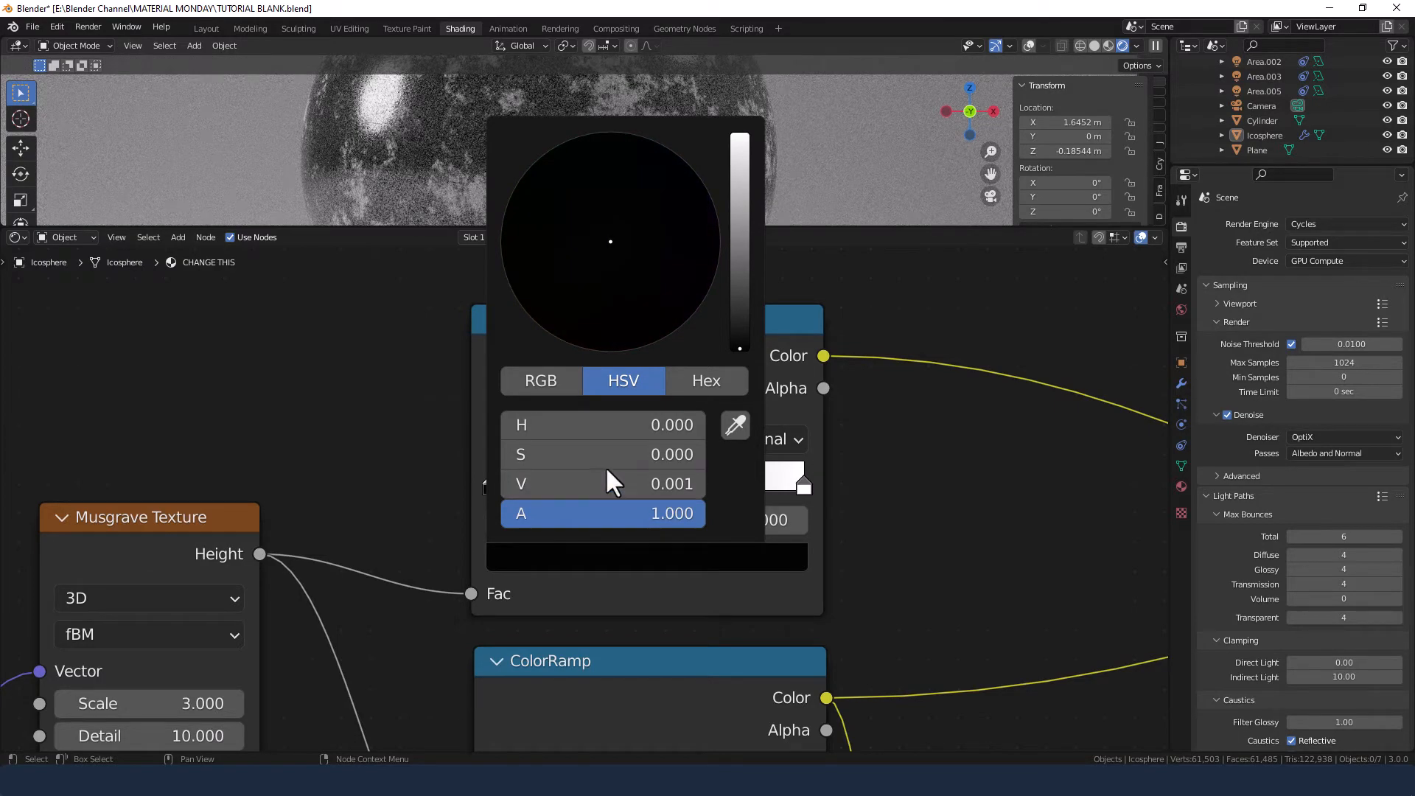
- Set the uppermost ColorRamp's black stop to a saturation (S) of 0.939 and a value (V) of 0.005
{"action": "left_click_drag", "start_coordinate": [590, 453], "coordinate": [693, 454]}
{"action": "left_click", "coordinate": [665, 485]}
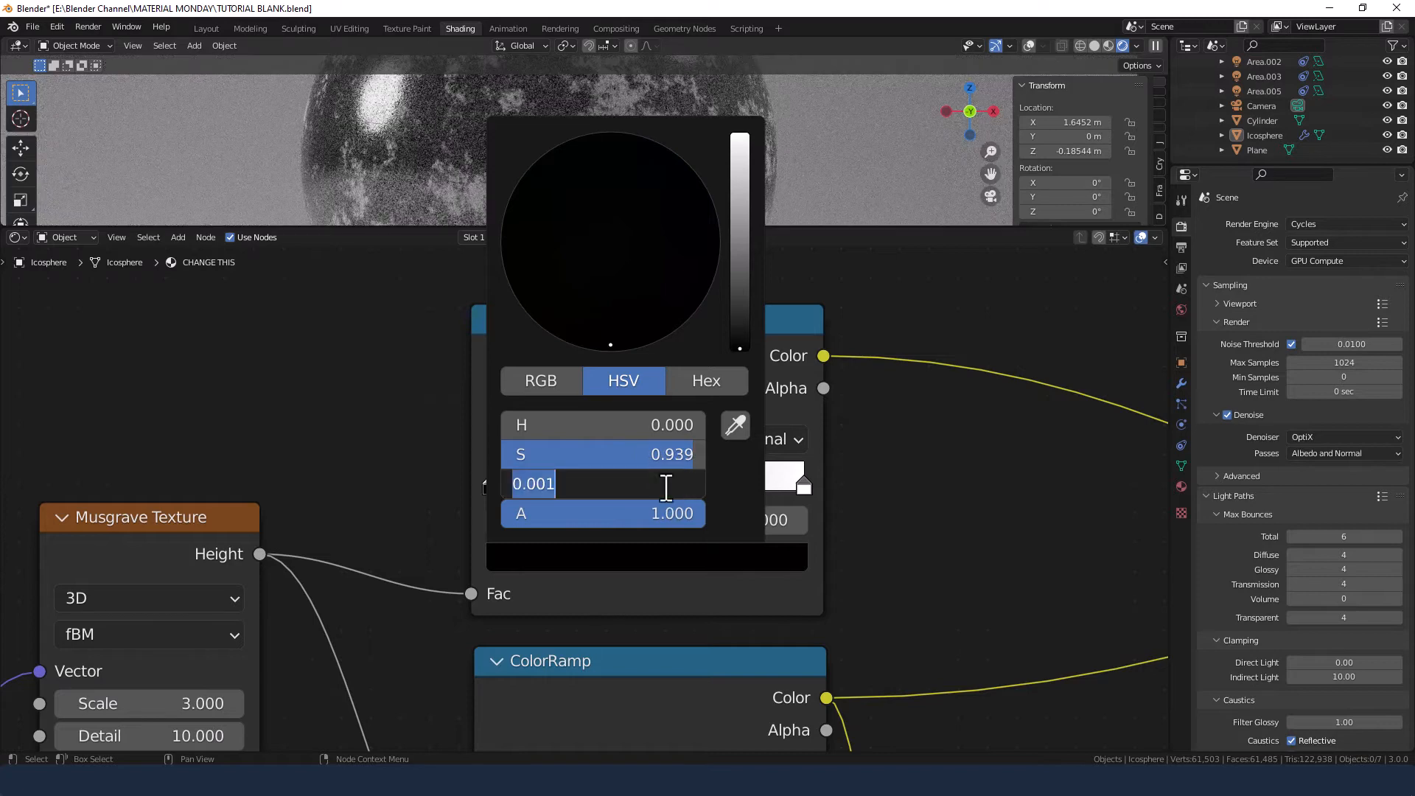
{"action": "type", "text": ".005"}
{"action": "key", "text": "Return"}
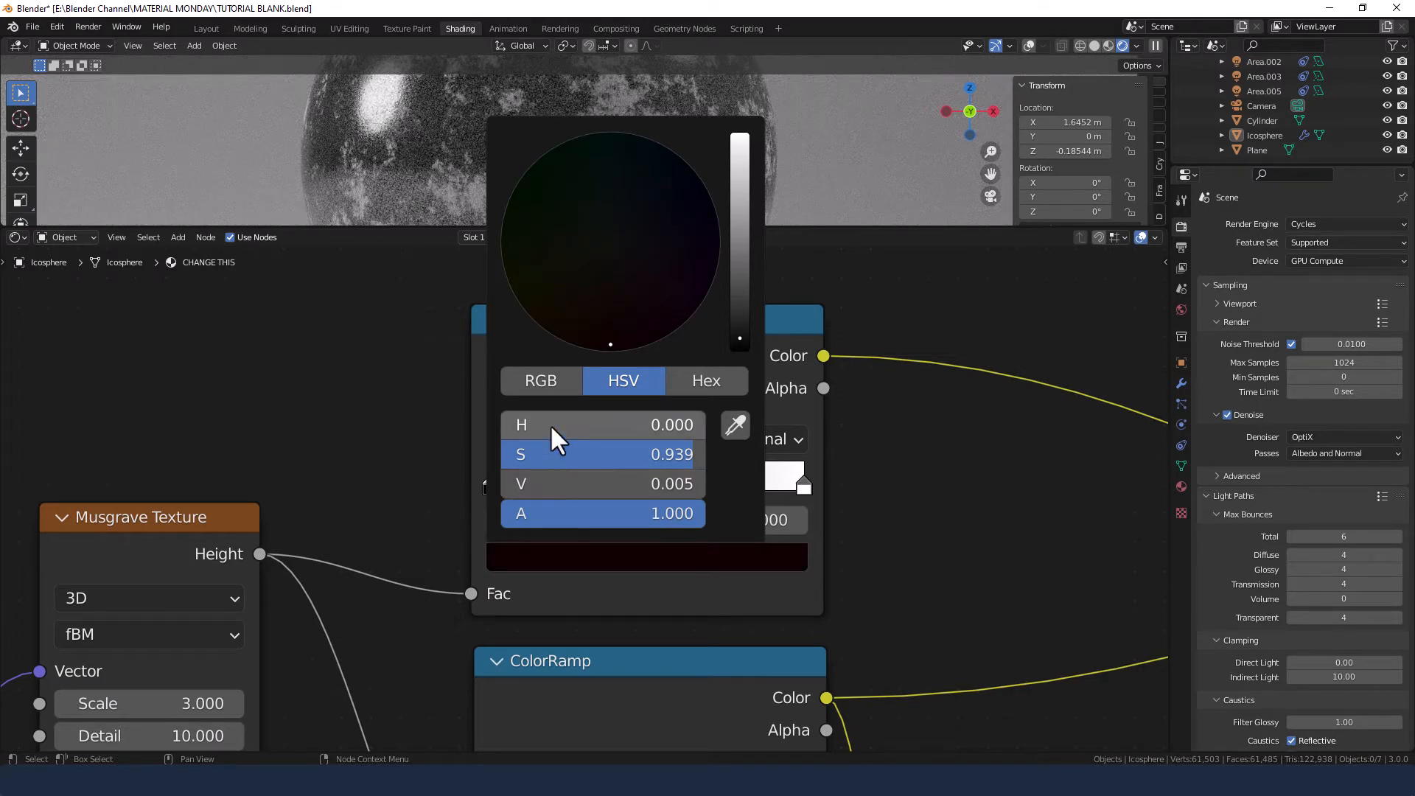
- Set the hue (H) of the uppermost ColorRamp's first stop to 0.4 and its saturation (S) to 0.95
{"action": "left_click_drag", "start_coordinate": [549, 425], "coordinate": [632, 425]}
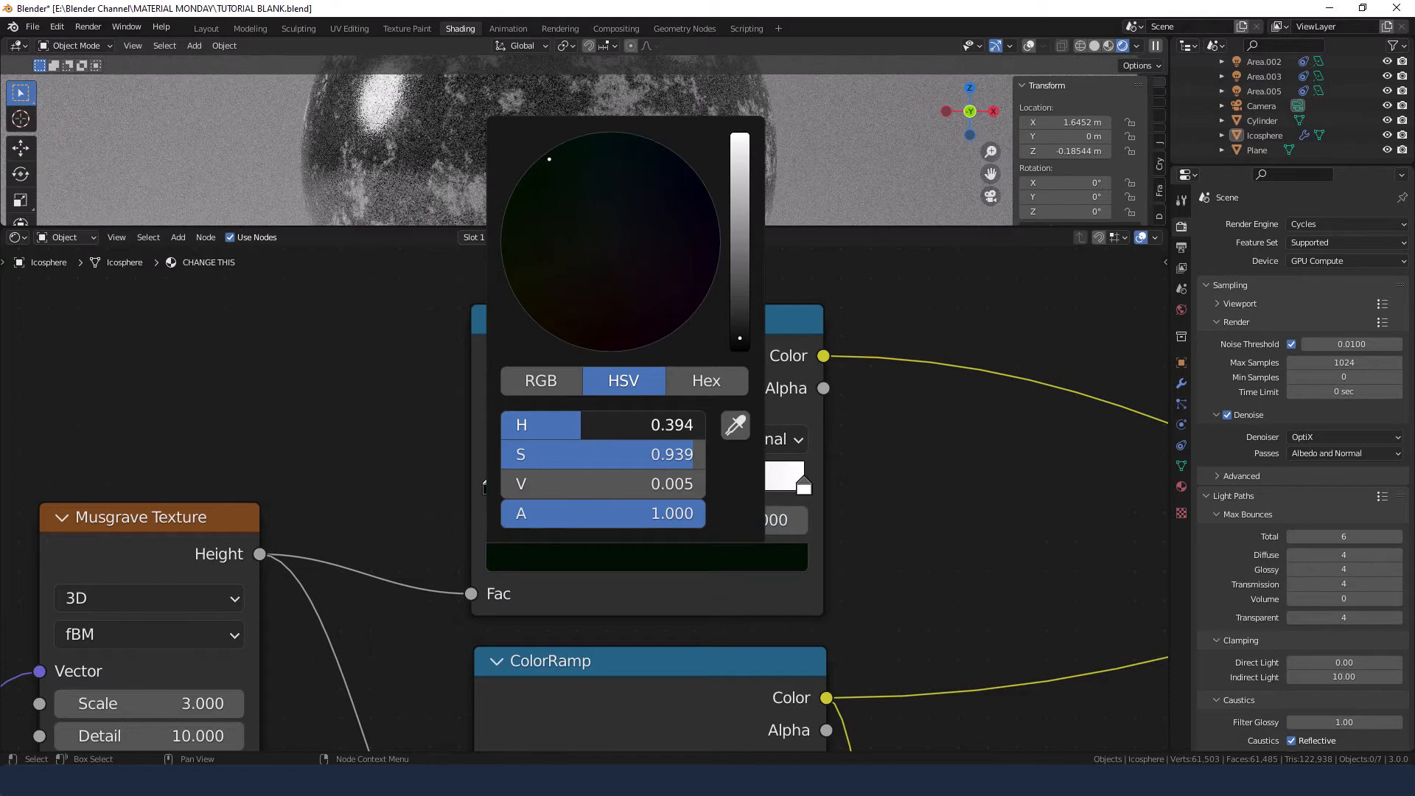
{"action": "left_click", "coordinate": [570, 431]}
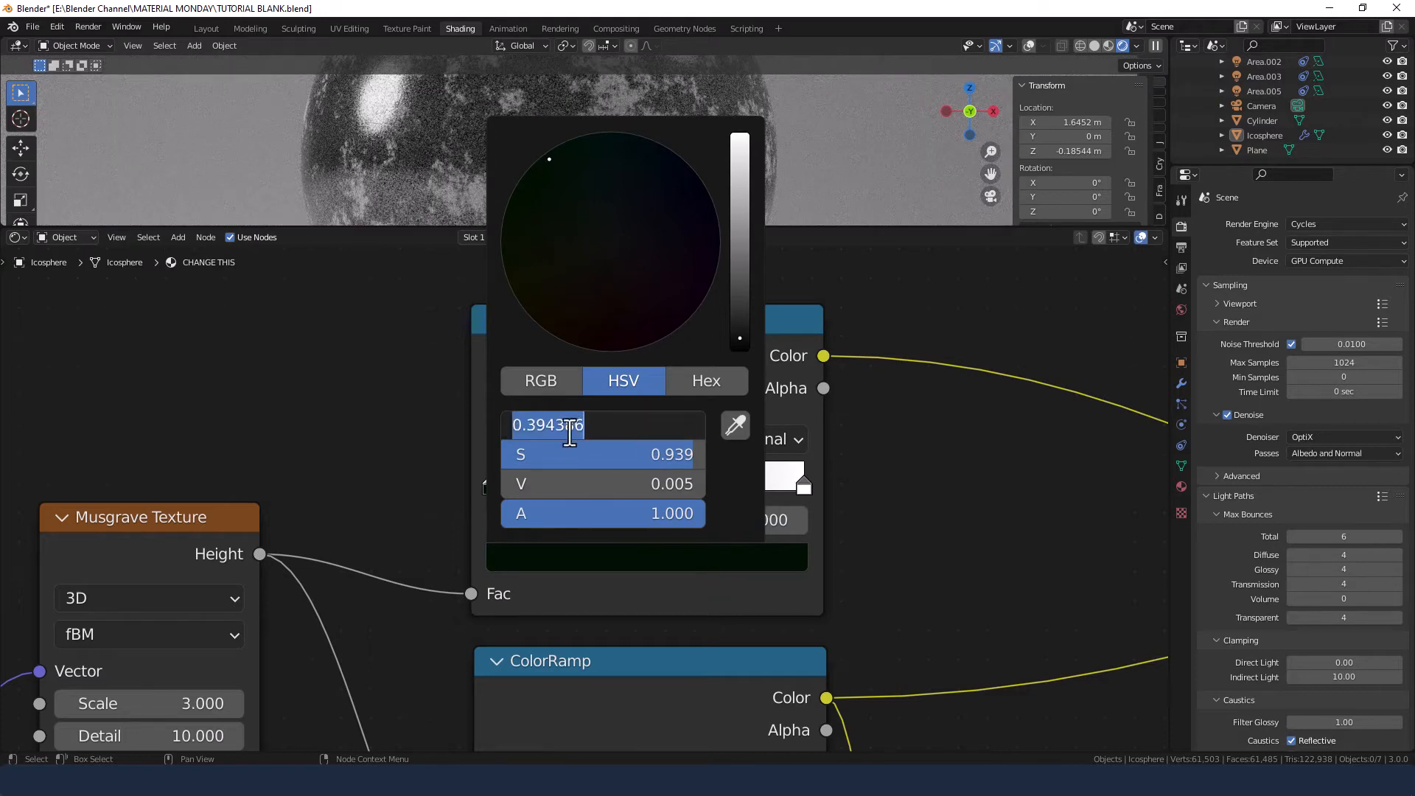
{"action": "type", "text": ".4"}
{"action": "key", "text": "Return"}
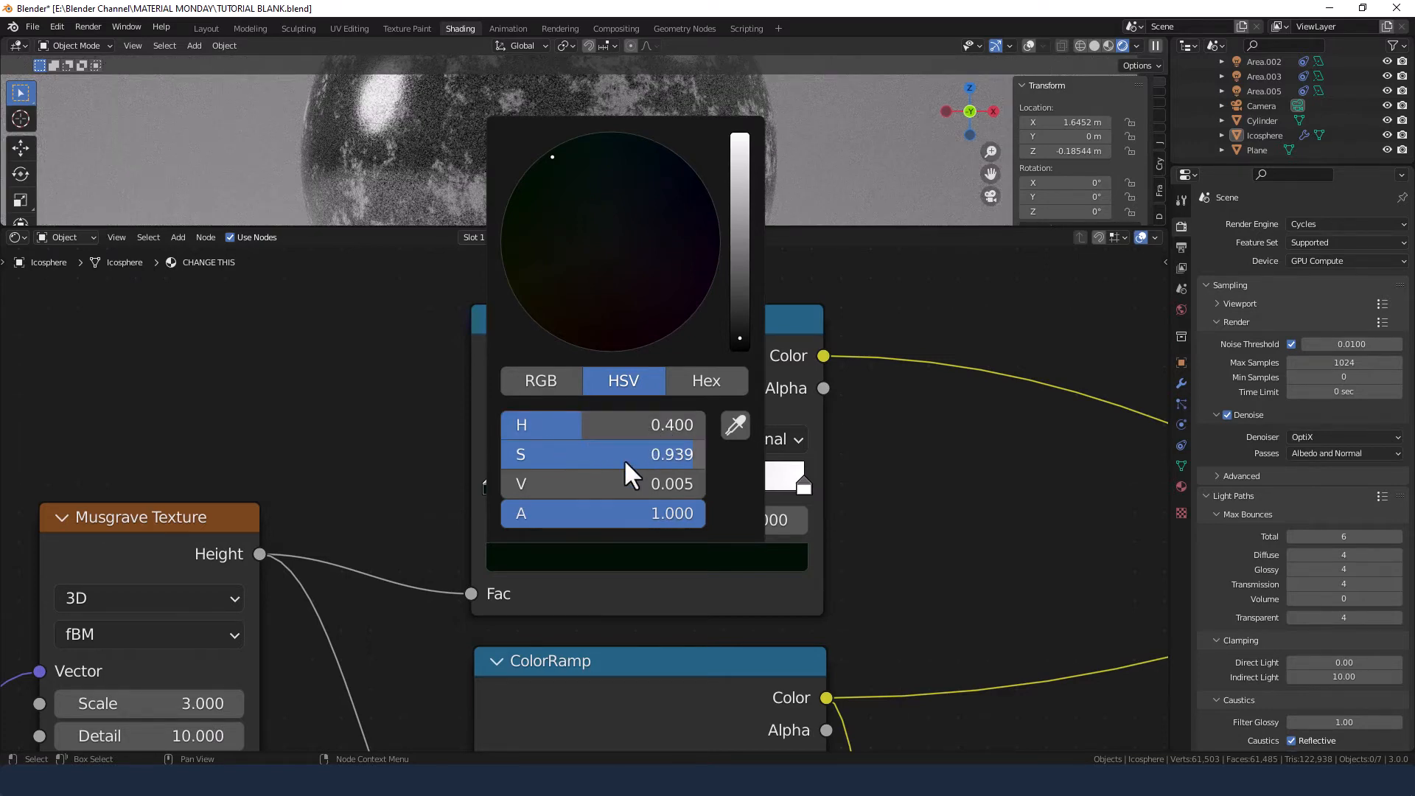
{"action": "left_click", "coordinate": [624, 459]}
{"action": "type", "text": ".95"}
{"action": "key", "text": "Return"}
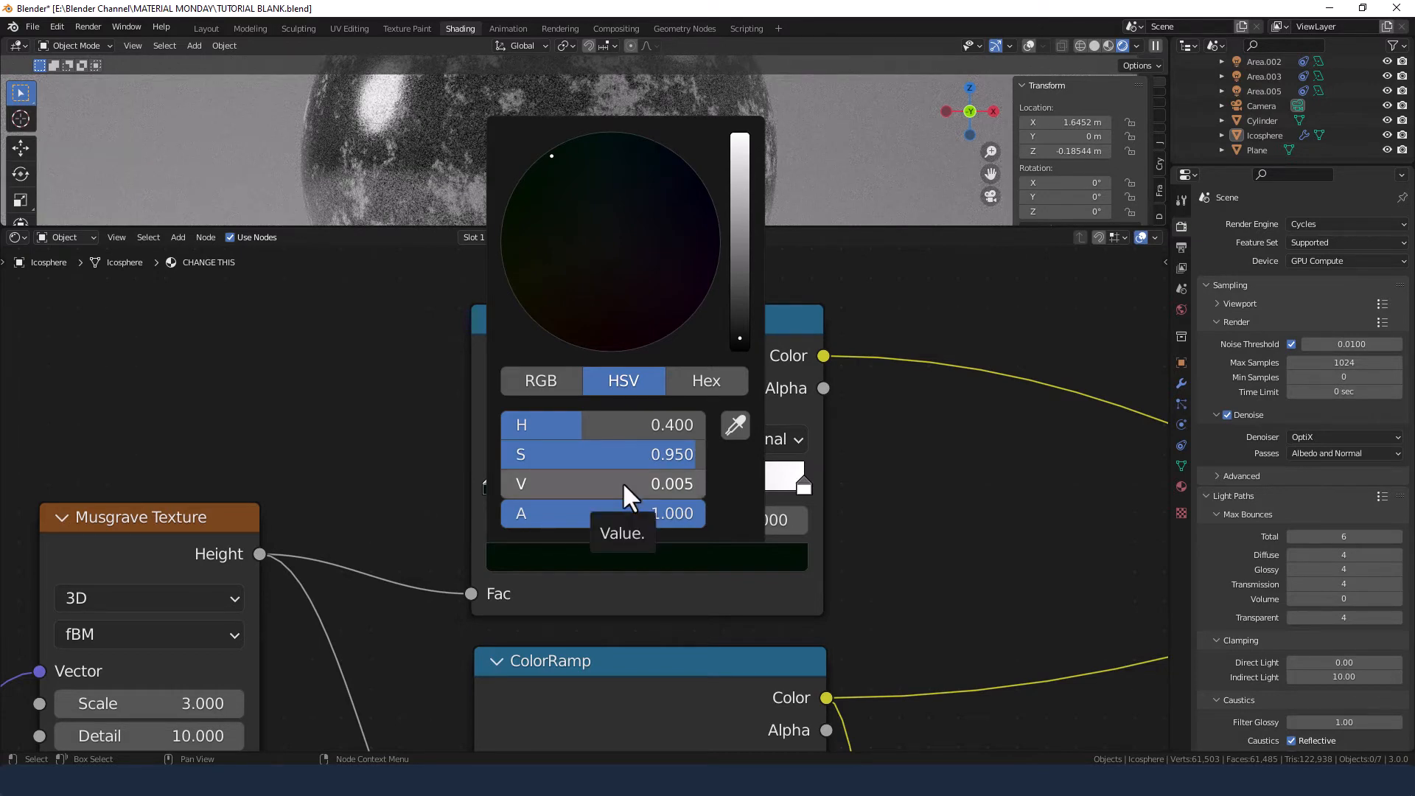
- Set the HSV value (V) of the uppermost ColorRamp's first stop to 0.0025
{"action": "left_click", "coordinate": [622, 481]}
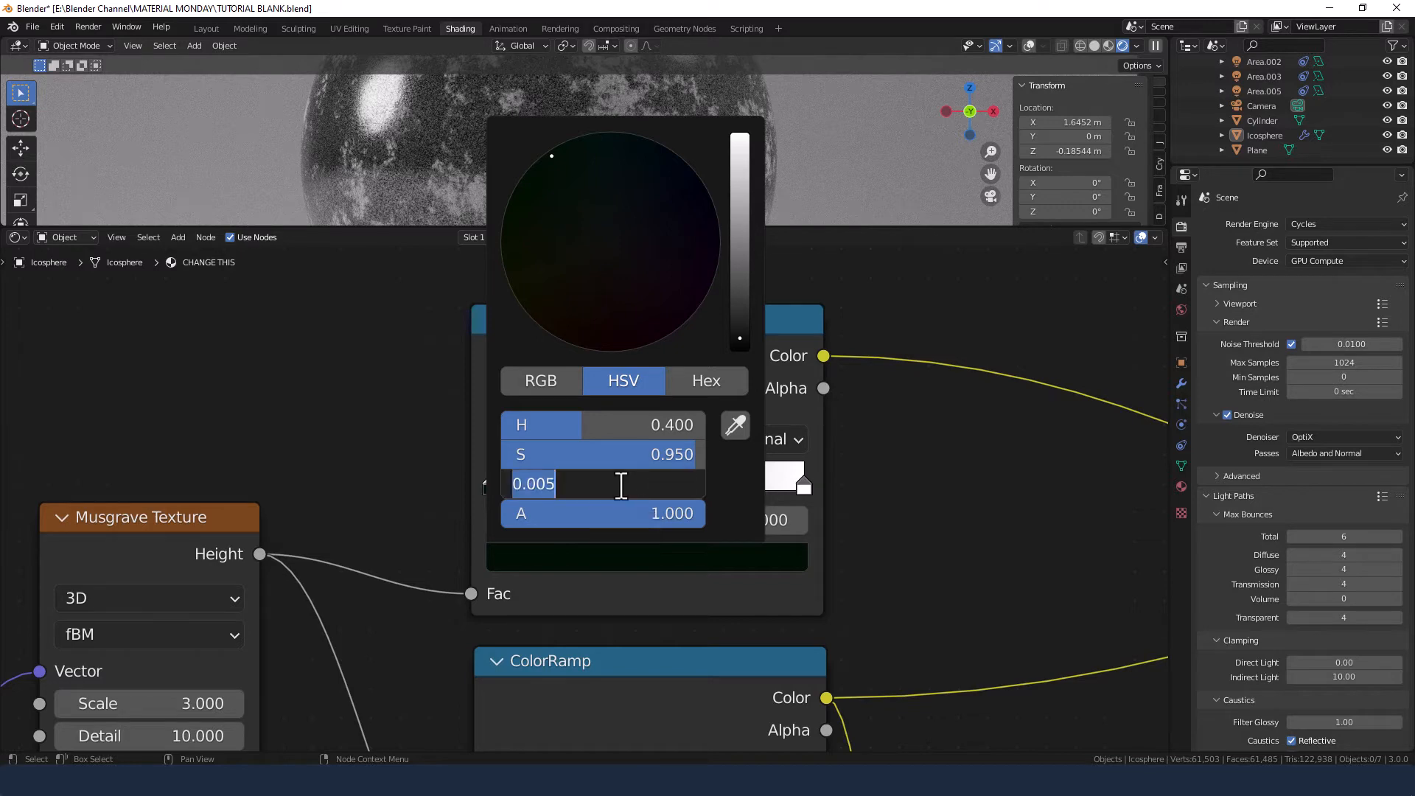
{"action": "type", "text": ".001"}
{"action": "key", "text": "Return"}
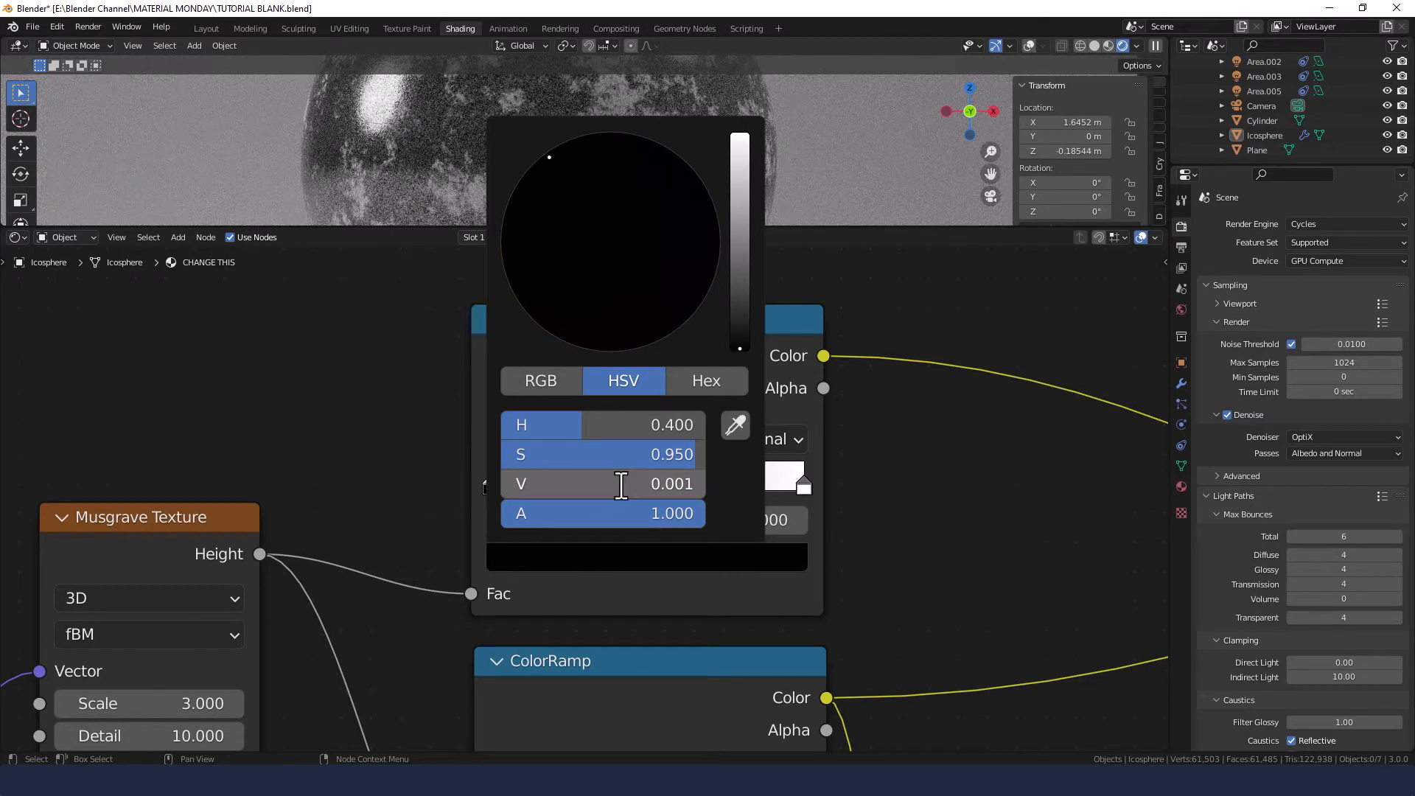
{"action": "left_click", "coordinate": [622, 483]}
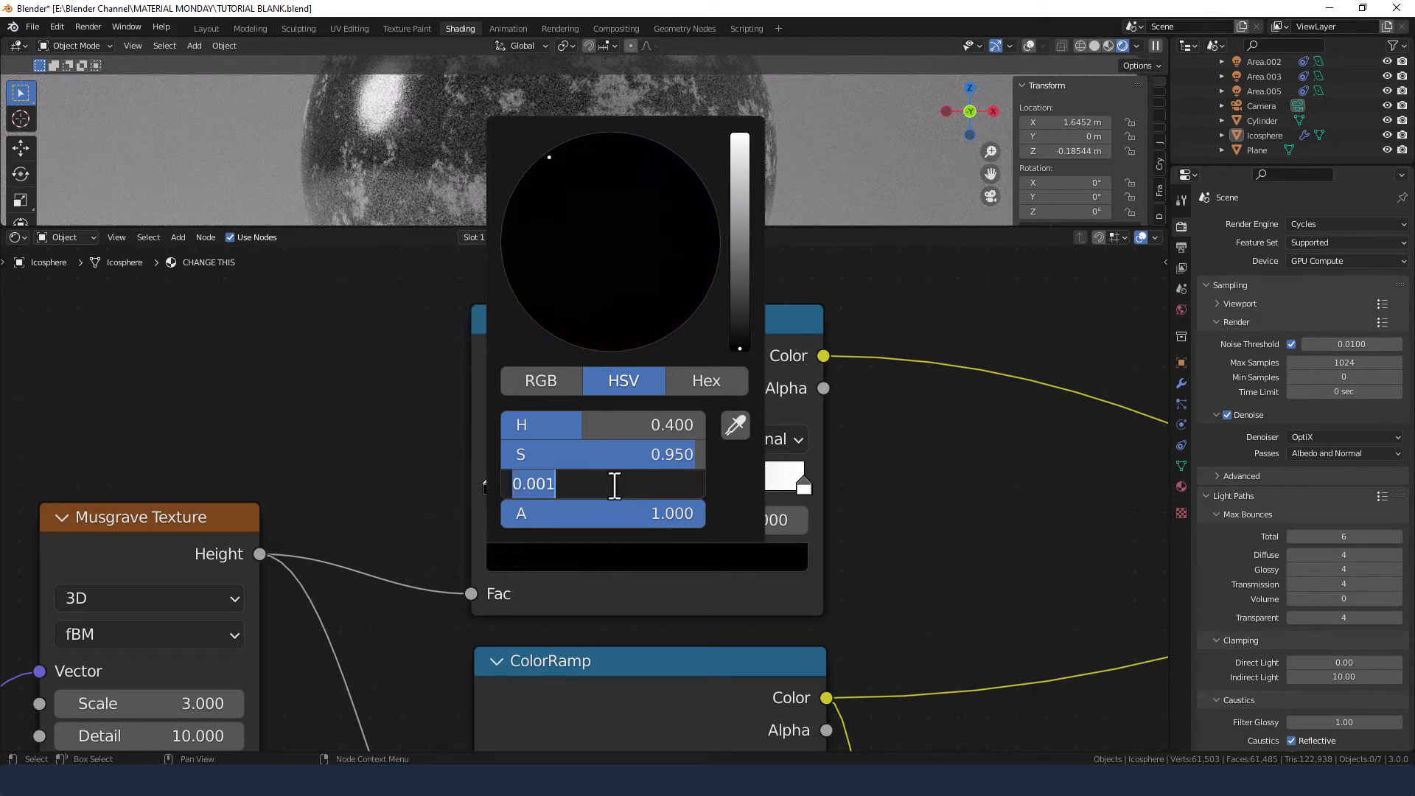
{"action": "type", "text": ".0025"}
{"action": "key", "text": "Return"}
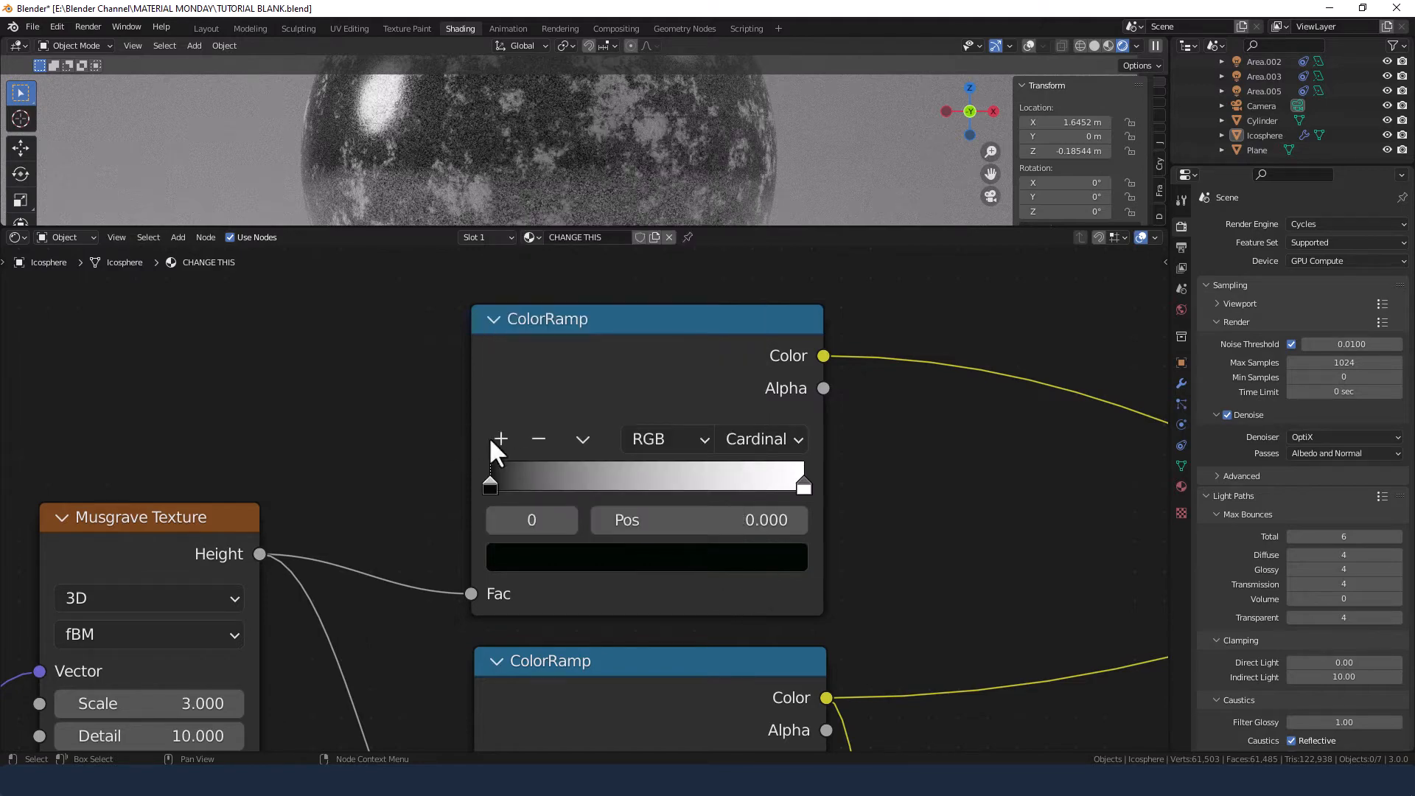
- Add a stop halfway along the uppermost ColorRamp and copy the first stop's hex color code
{"action": "left_click", "coordinate": [500, 439]}
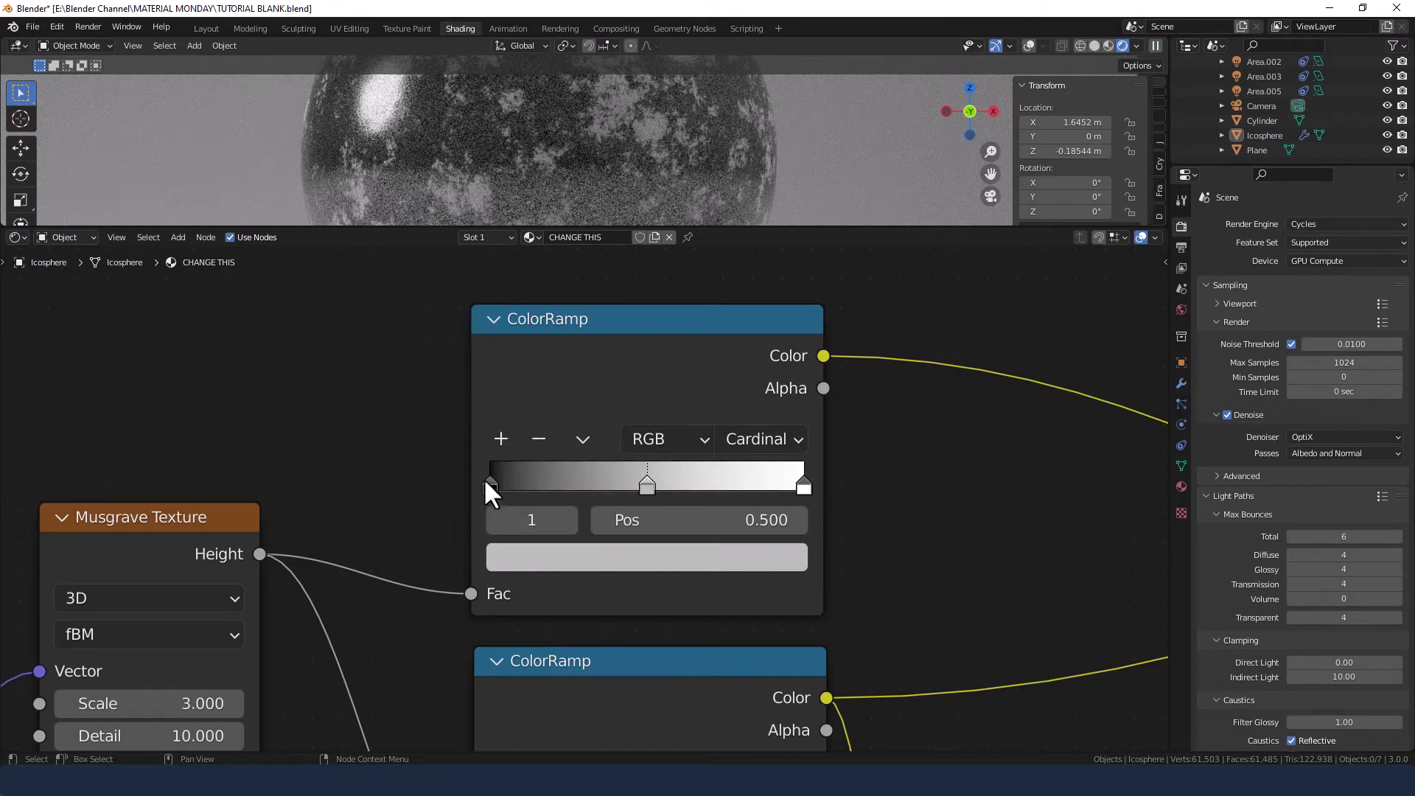
{"action": "left_click", "coordinate": [489, 485]}
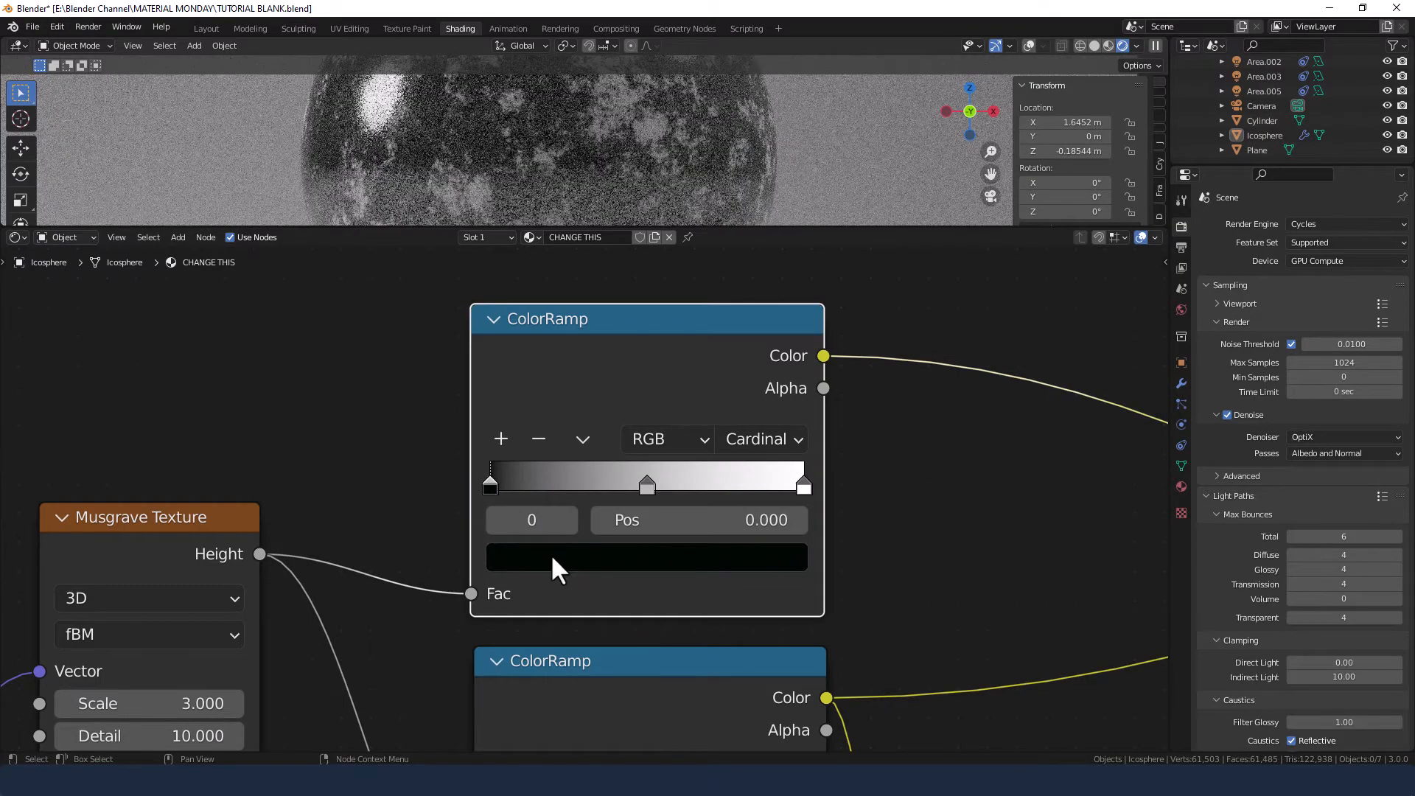
{"action": "left_click", "coordinate": [599, 557]}
{"action": "left_click", "coordinate": [672, 387]}
{"action": "left_click", "coordinate": [580, 425]}
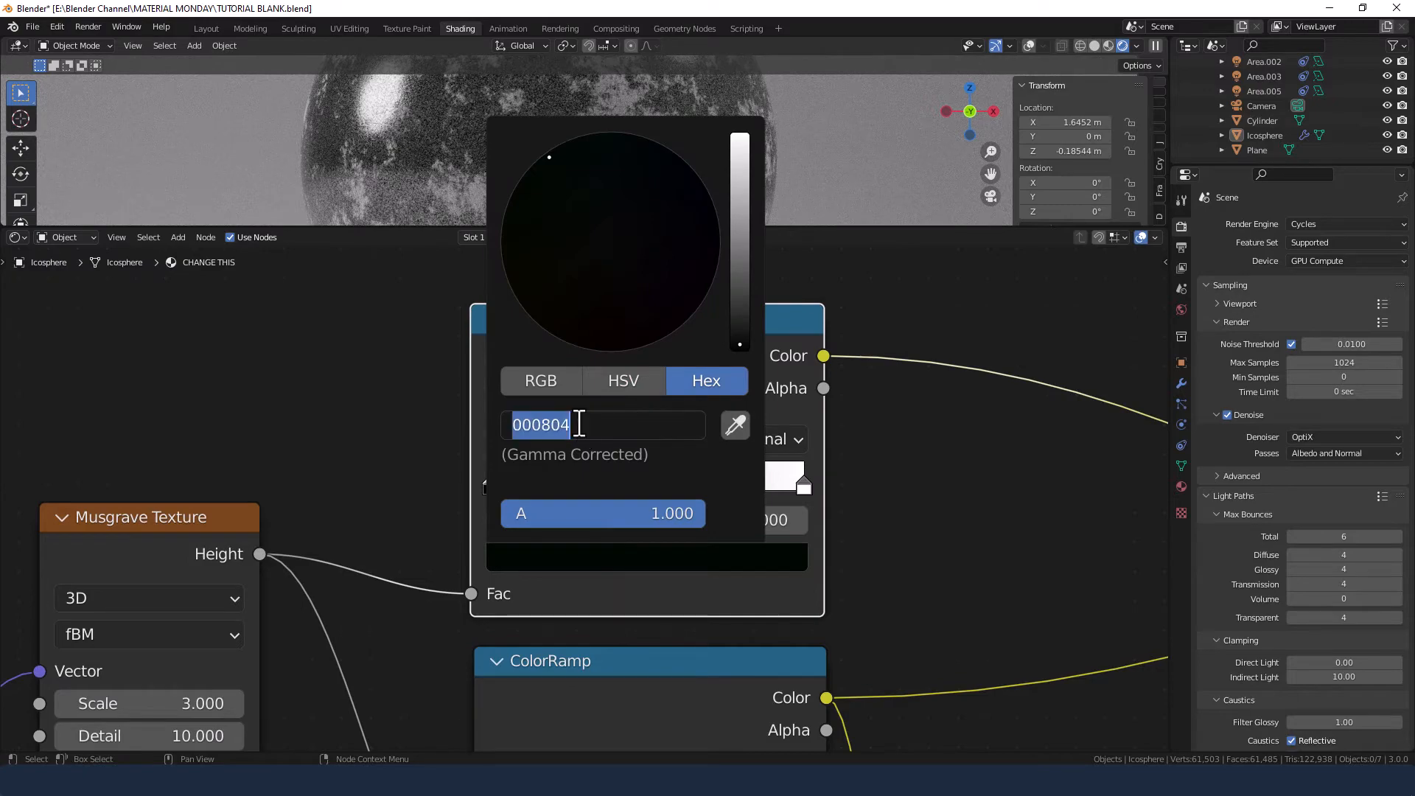
{"action": "left_click", "coordinate": [702, 595]}
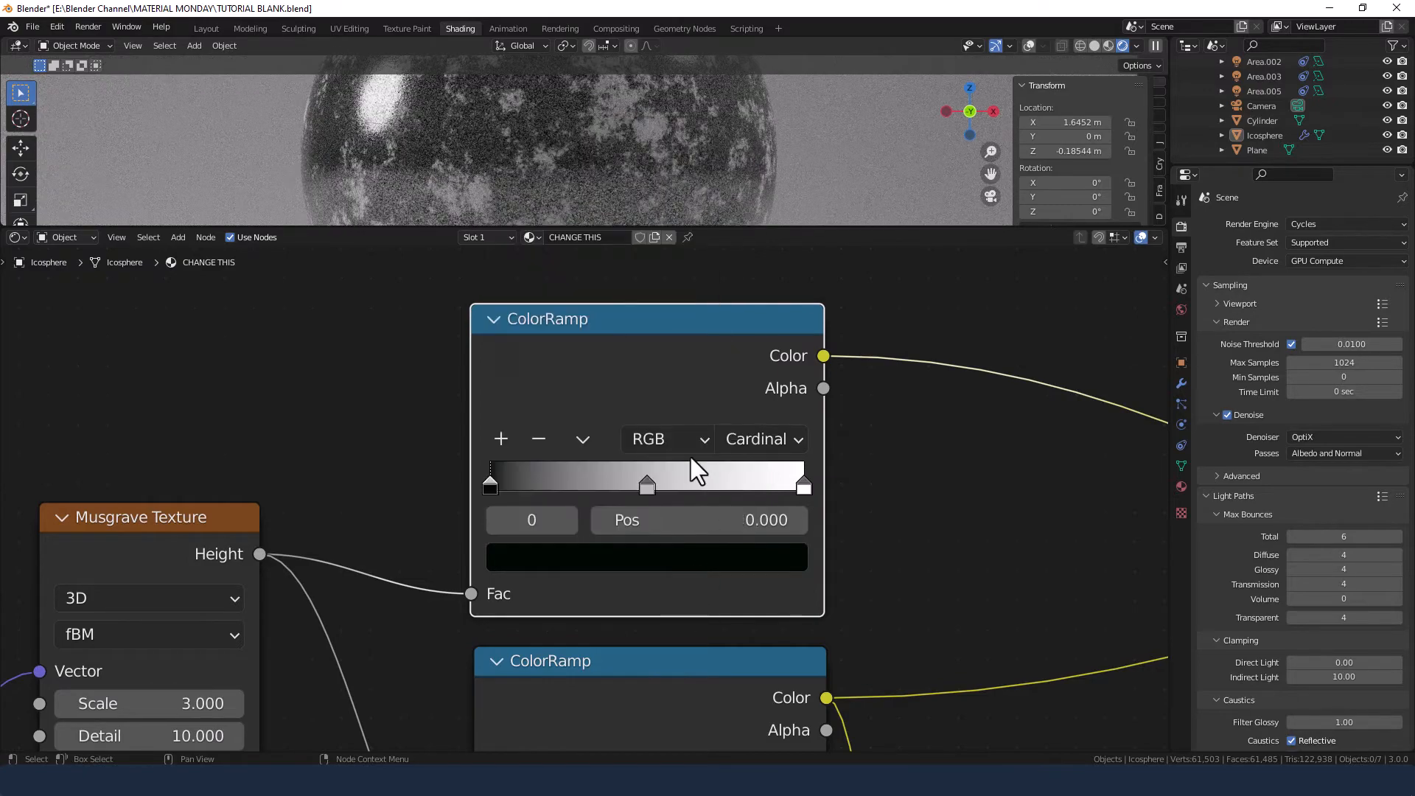
- Give the ColorRamp's middle stop the hex color 000804 and raise its HSV value (V) to 0.017
{"action": "left_click", "coordinate": [647, 486]}
{"action": "left_click", "coordinate": [645, 558]}
{"action": "left_click", "coordinate": [648, 425]}
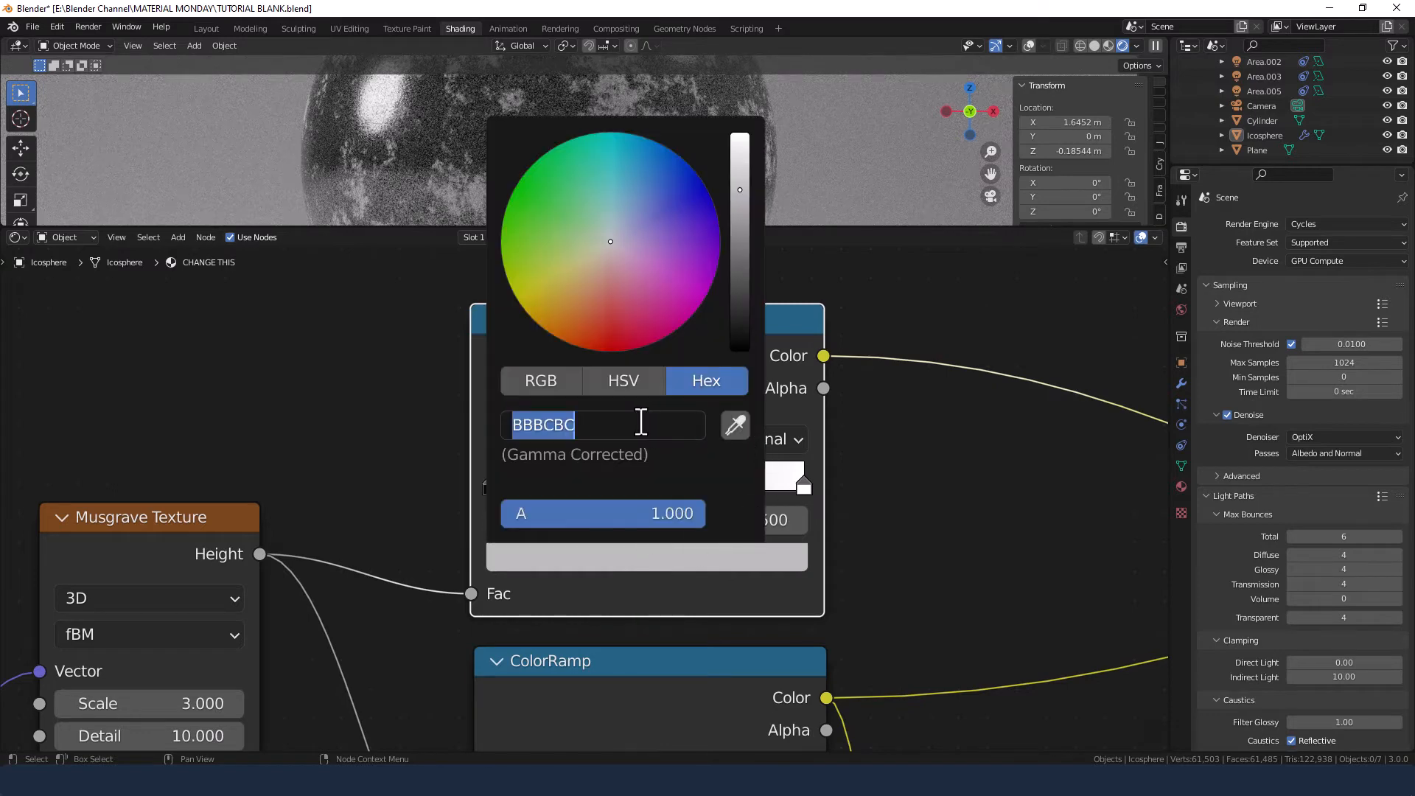
{"action": "type", "text": "000804"}
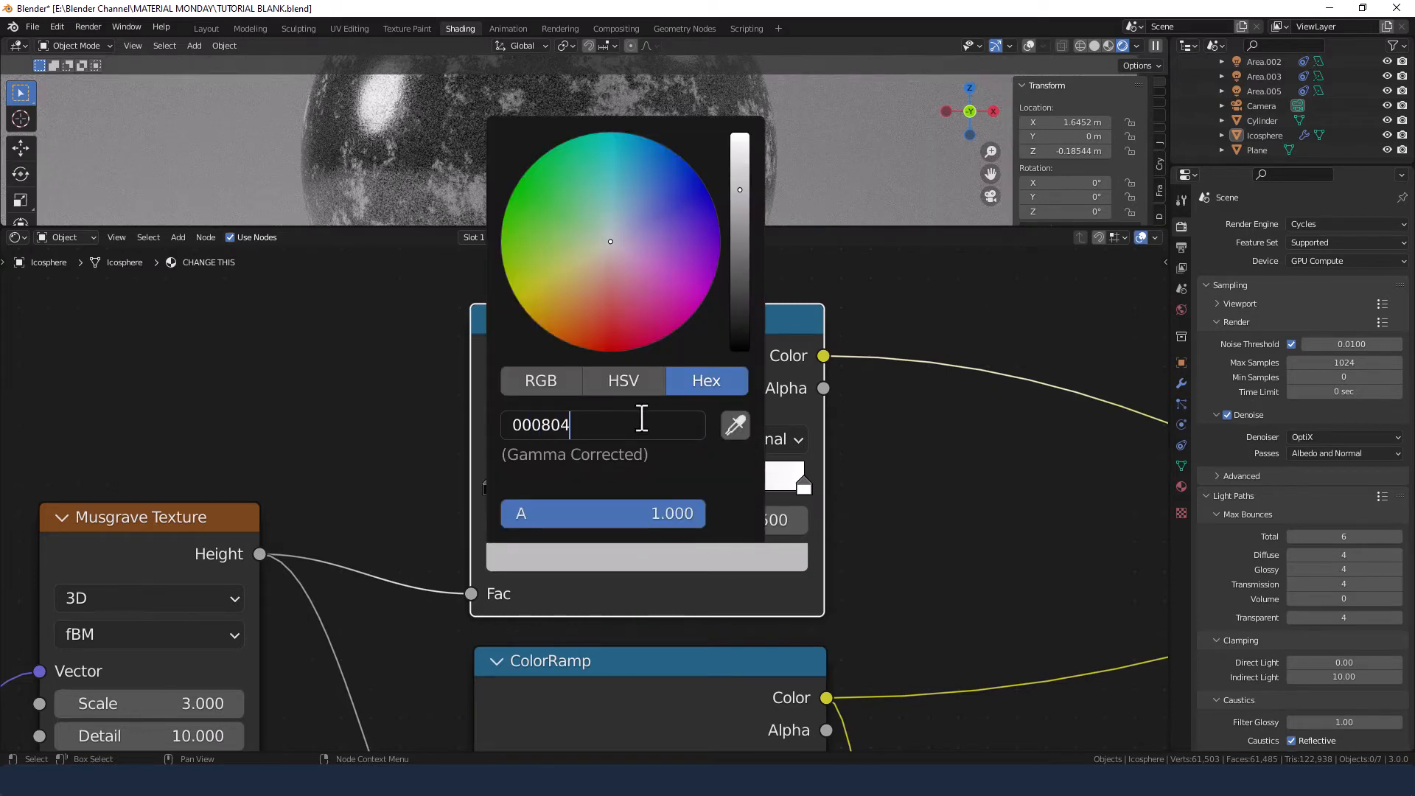
{"action": "key", "text": "Return"}
{"action": "left_click", "coordinate": [621, 377]}
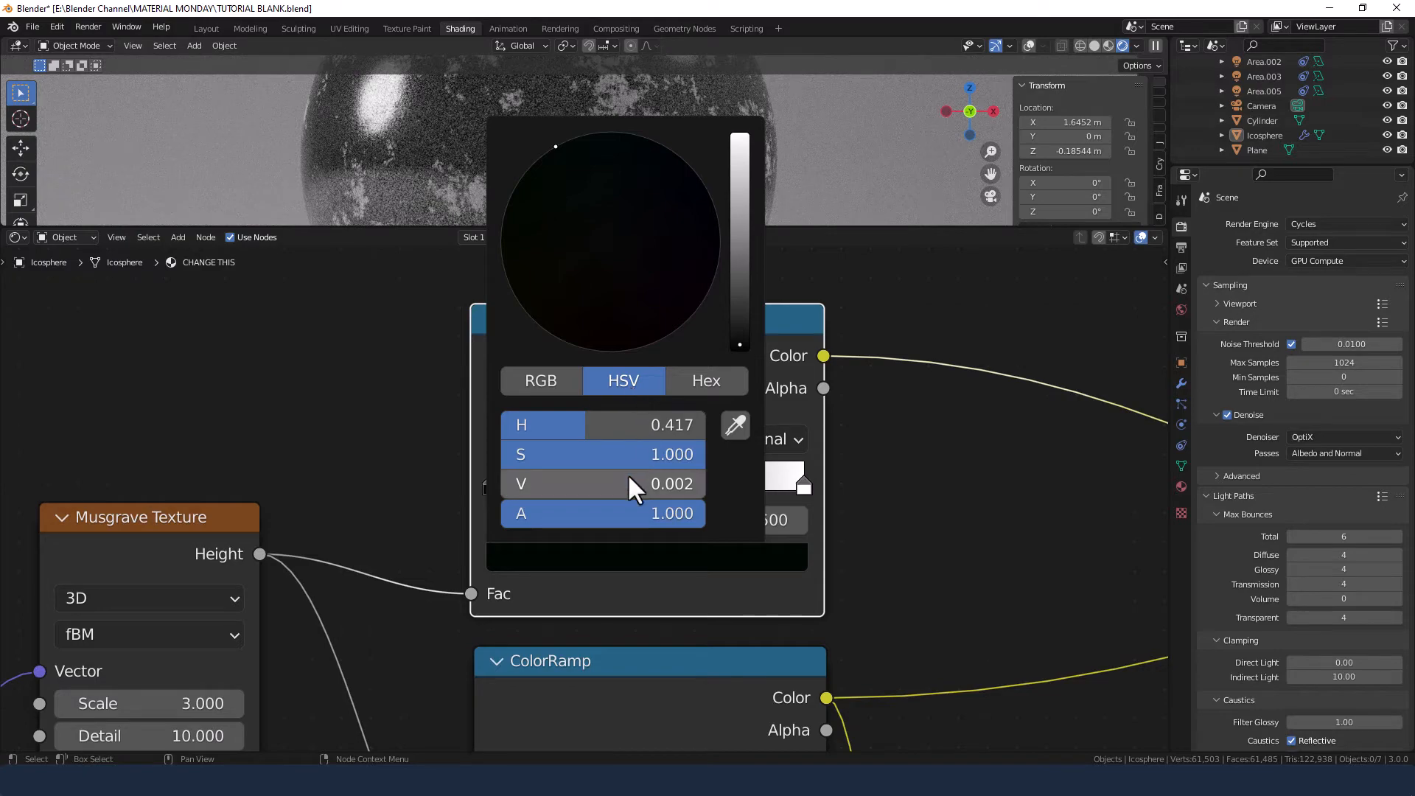
{"action": "left_click_drag", "start_coordinate": [618, 483], "coordinate": [621, 484]}
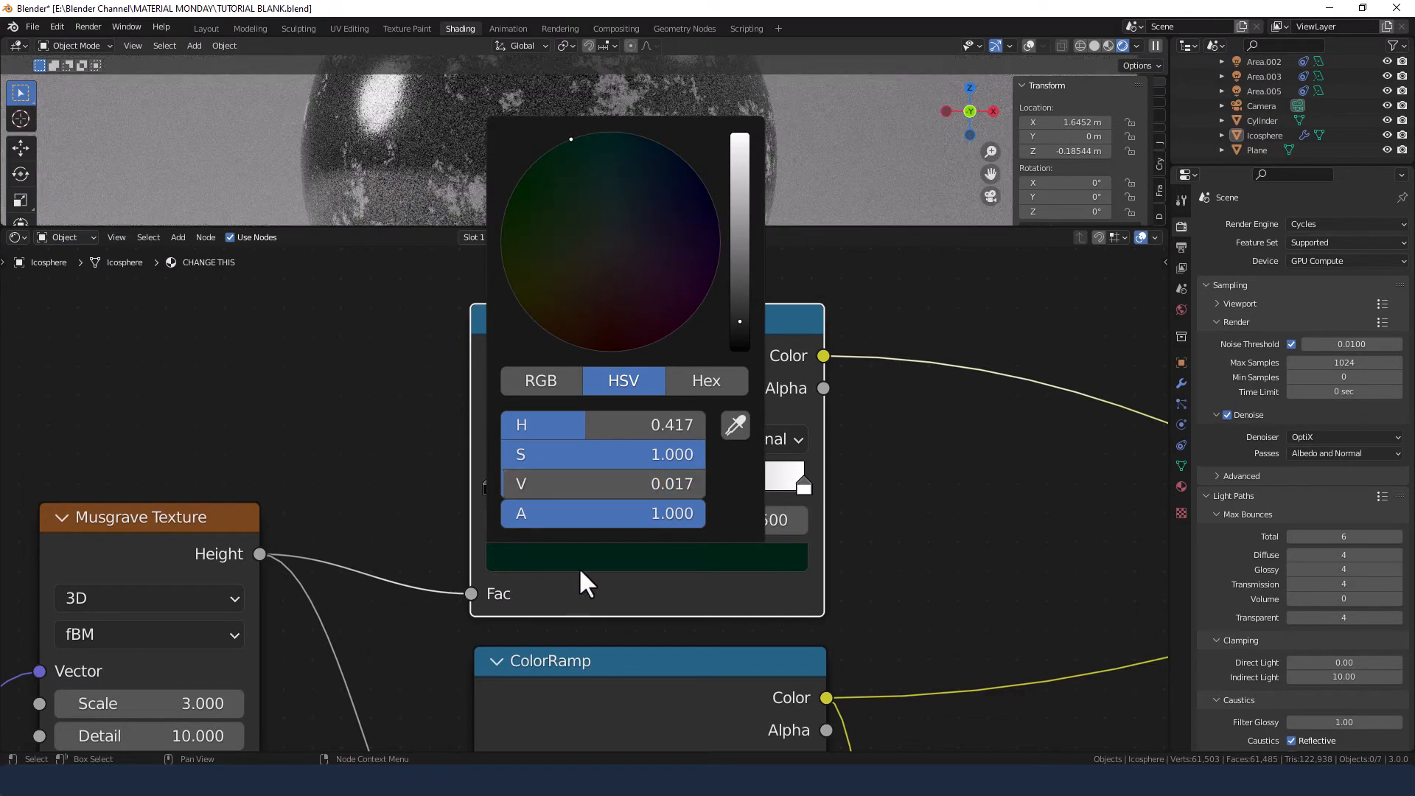
- Add two more stops to the uppermost ColorRamp and move one of them to position 0.750
{"action": "left_click", "coordinate": [498, 437]}
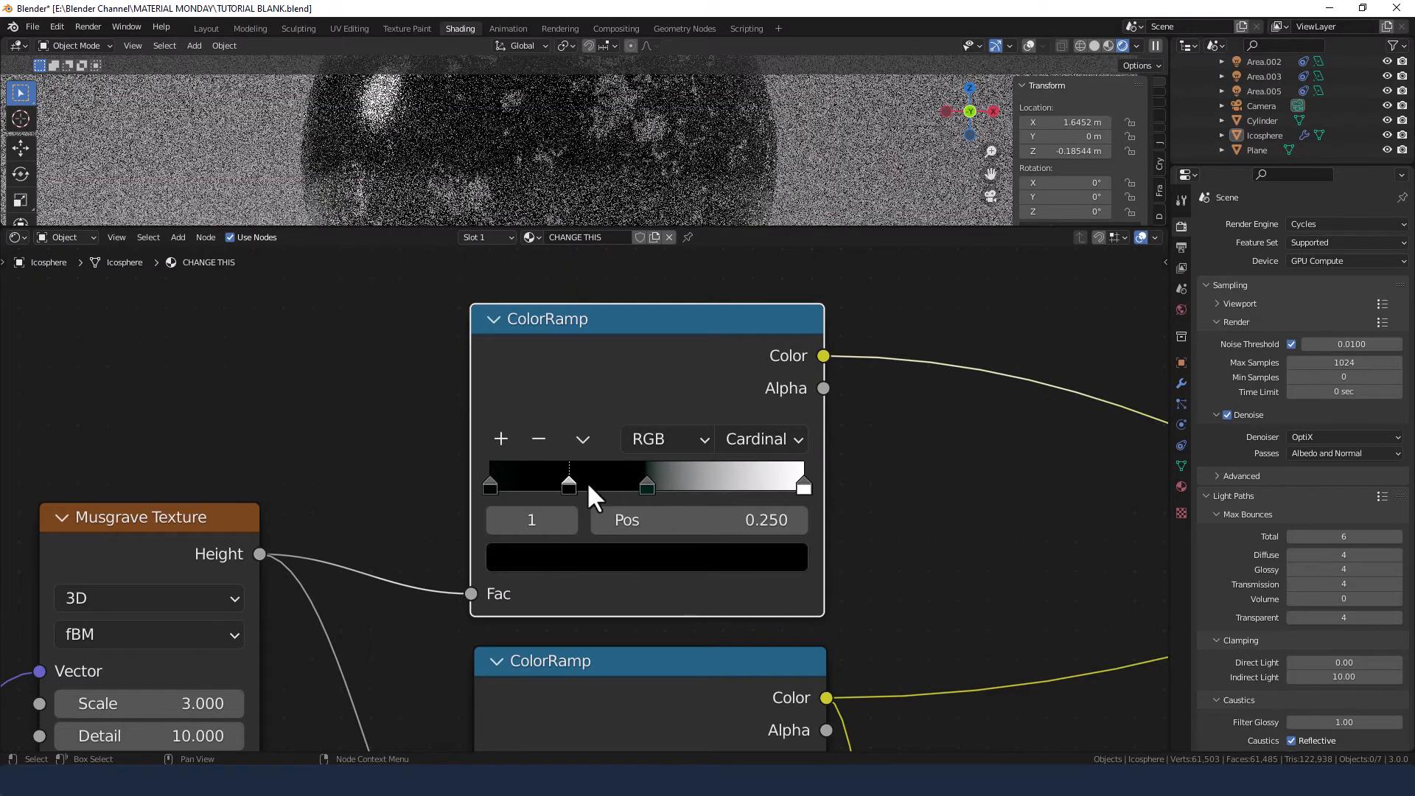
{"action": "left_click", "coordinate": [501, 438]}
{"action": "left_click_drag", "start_coordinate": [572, 485], "coordinate": [730, 493]}
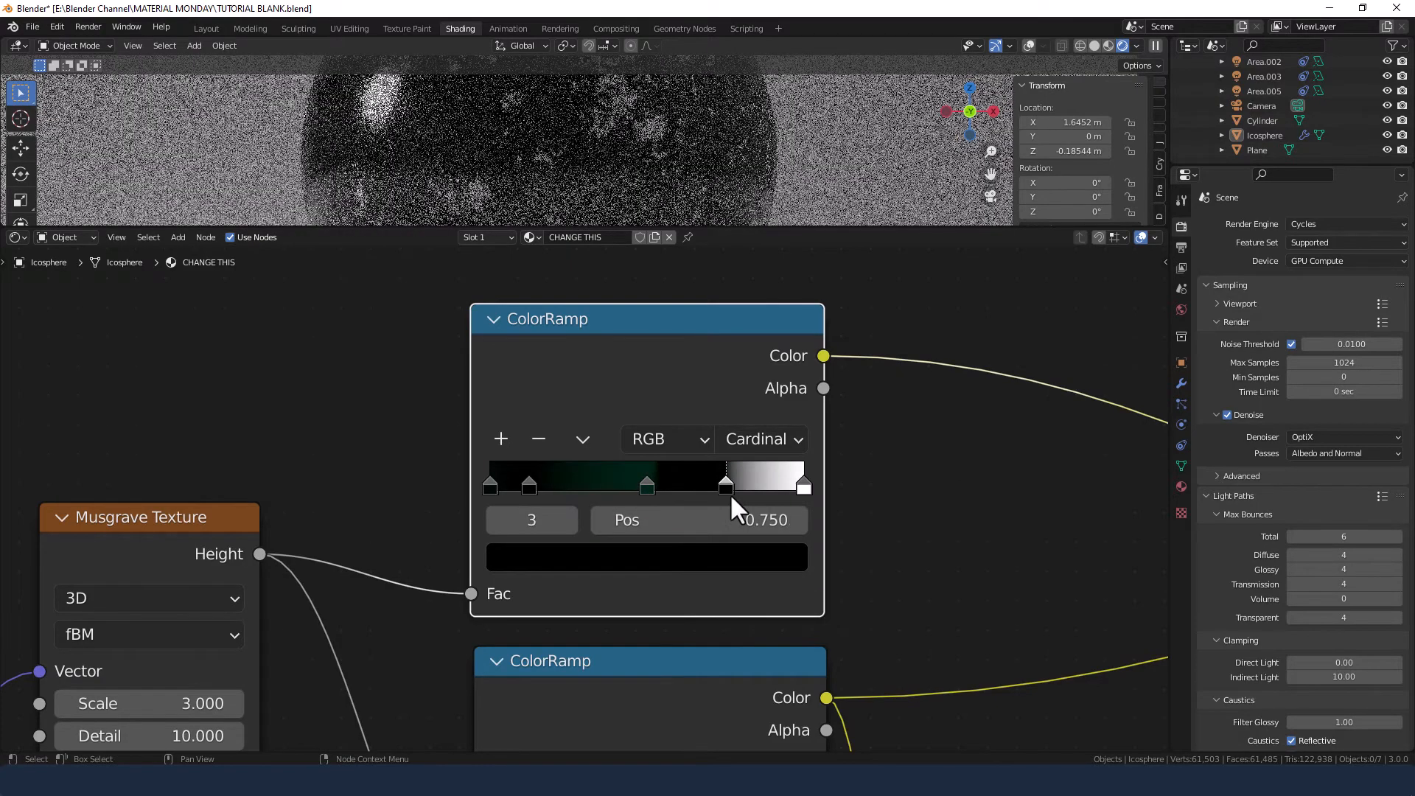
- Move the ColorRamp's green stop to position 0.336 and the two black stops after it to 0.457 and 0.736
{"action": "left_click_drag", "start_coordinate": [525, 487], "coordinate": [594, 481]}
{"action": "left_click", "coordinate": [647, 485]}
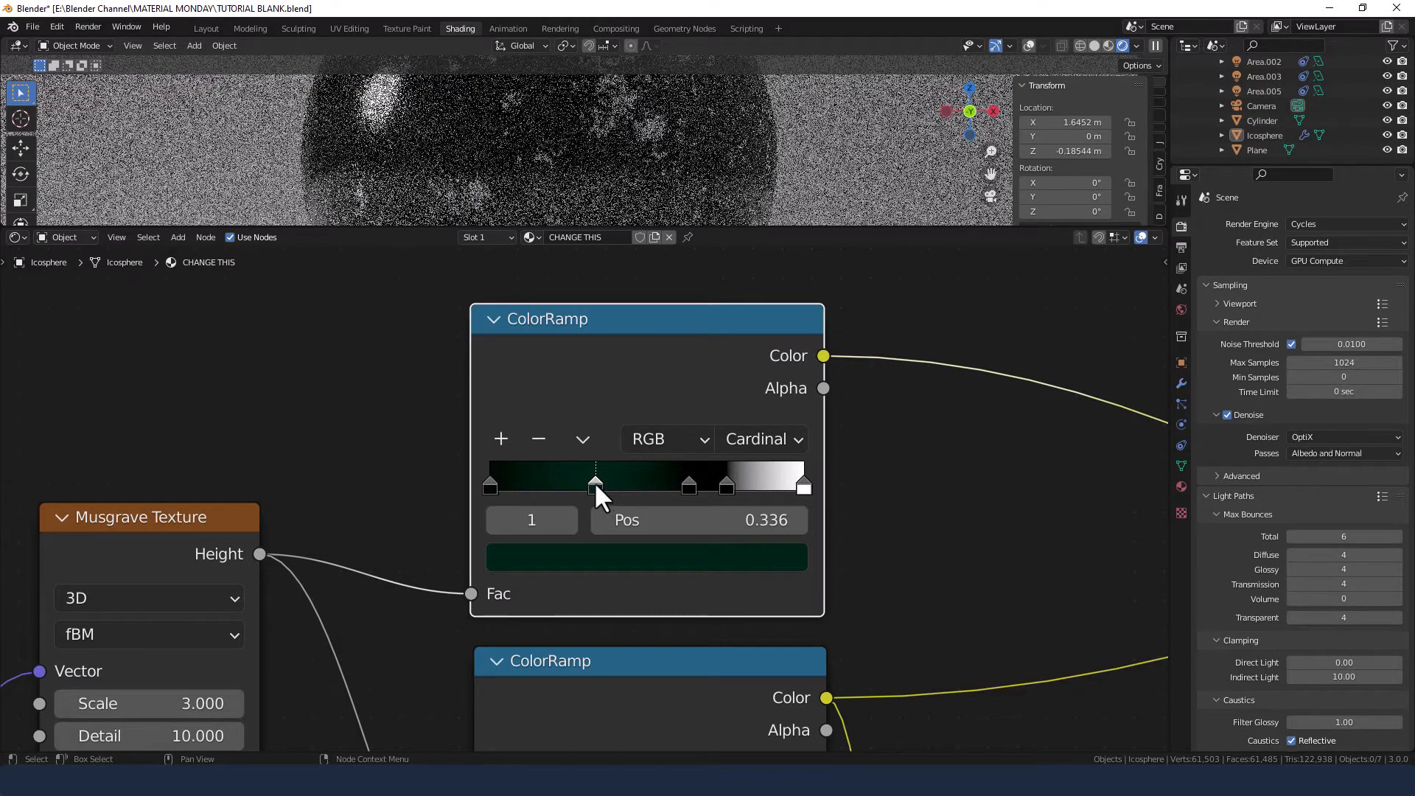
{"action": "left_click", "coordinate": [688, 487]}
{"action": "left_click_drag", "start_coordinate": [688, 487], "coordinate": [633, 485]}
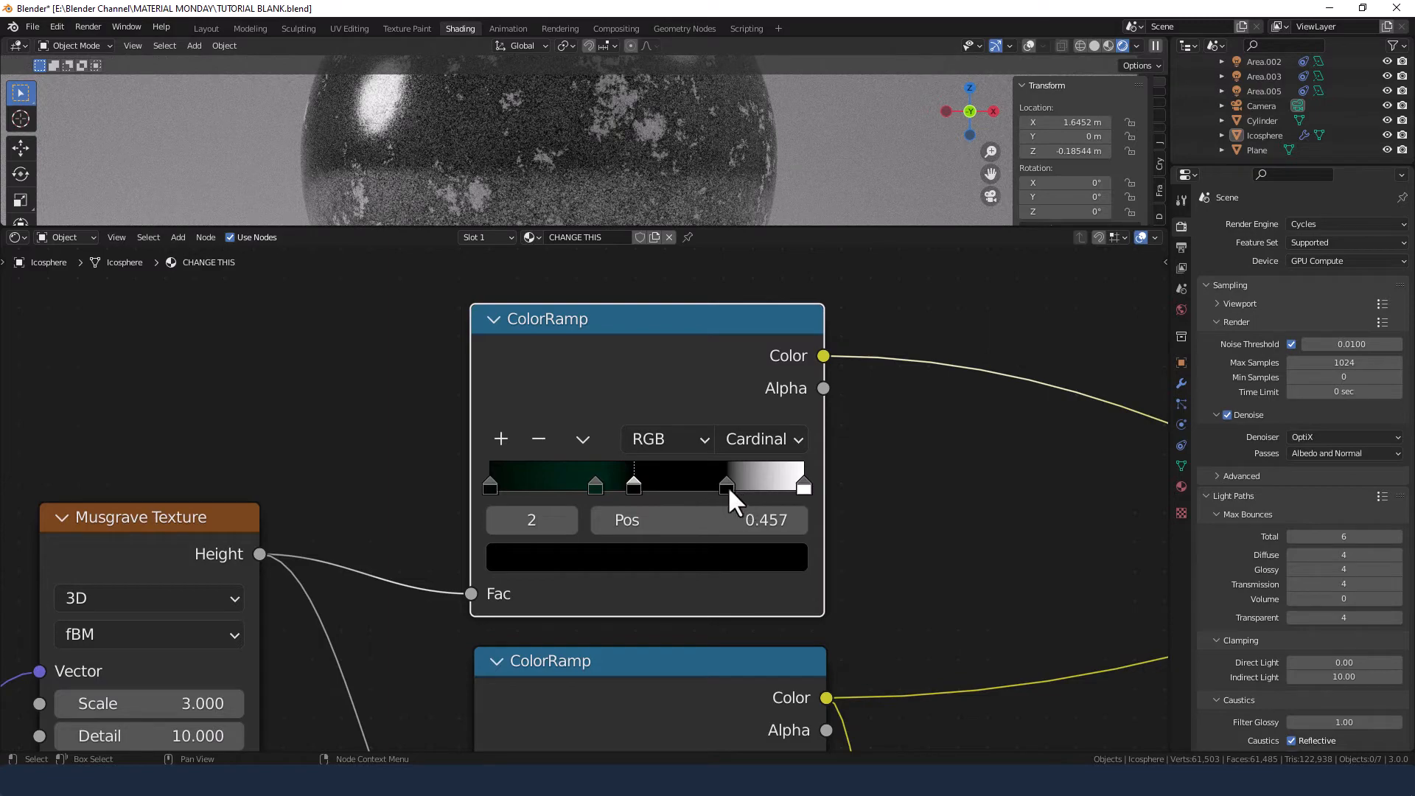
{"action": "left_click_drag", "start_coordinate": [727, 488], "coordinate": [720, 487]}
- Give the stop at position 0.457 the hex color 000804 and raise its HSV value (V) to 0.081
{"action": "left_click", "coordinate": [633, 486]}
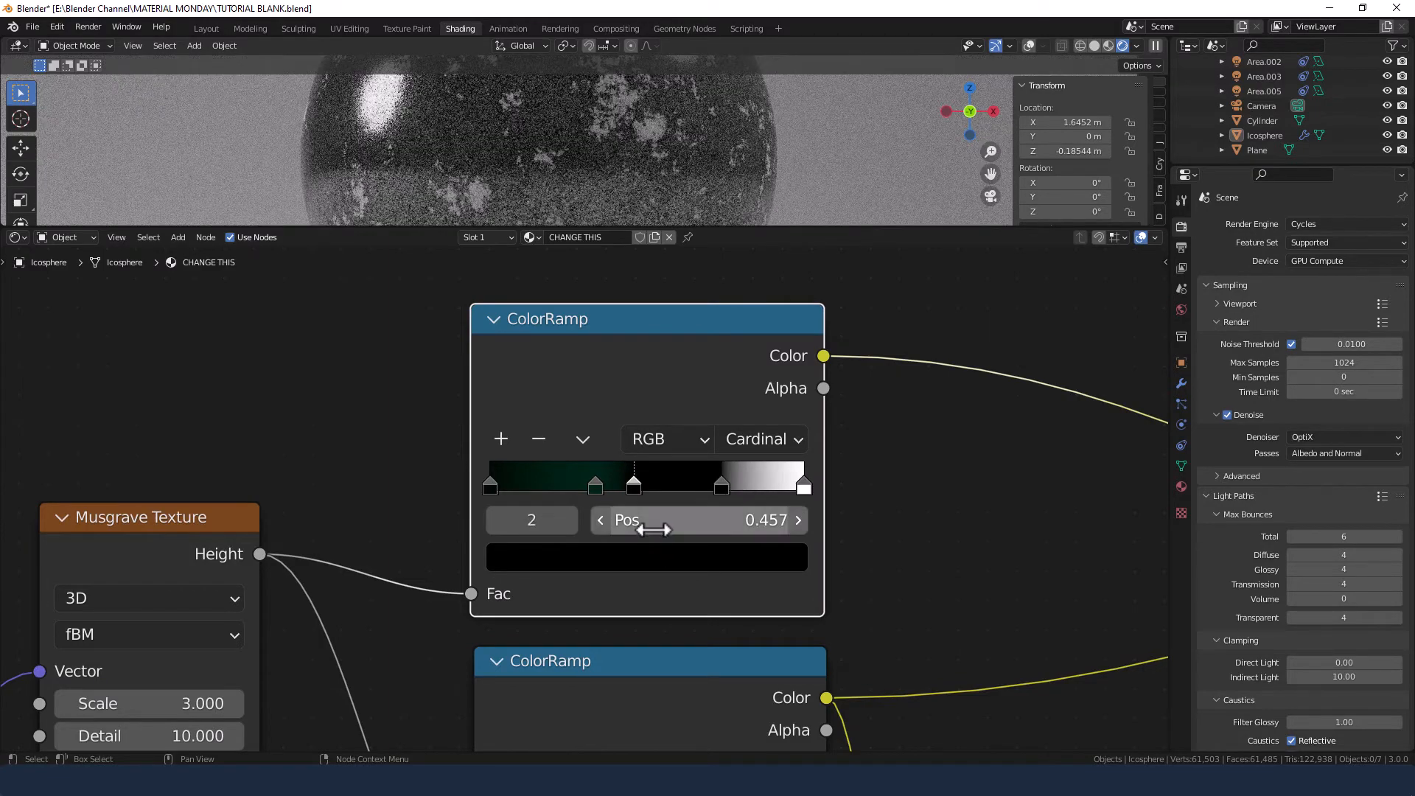
{"action": "left_click", "coordinate": [647, 560]}
{"action": "left_click", "coordinate": [676, 560]}
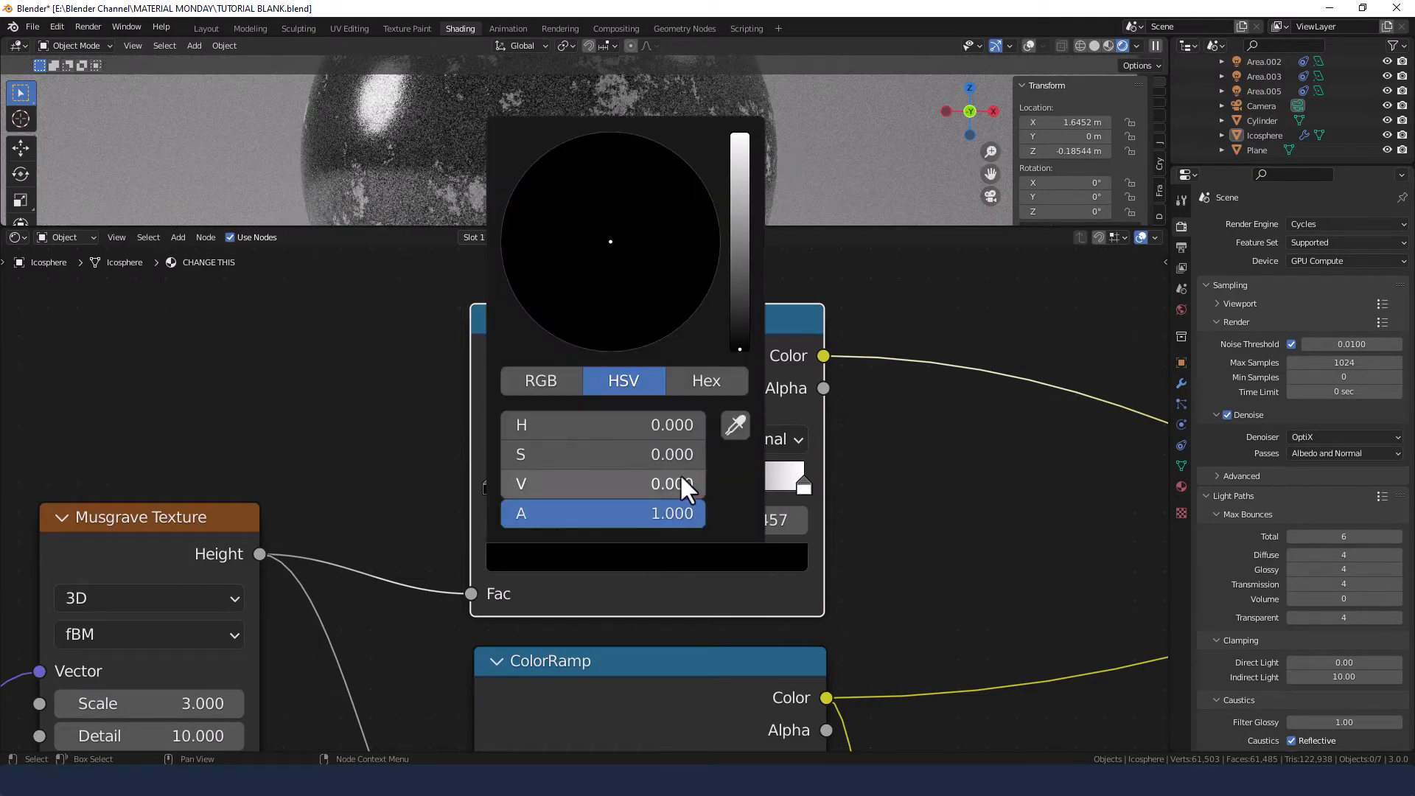
{"action": "left_click", "coordinate": [685, 387]}
{"action": "left_click", "coordinate": [600, 425]}
{"action": "type", "text": "00"}
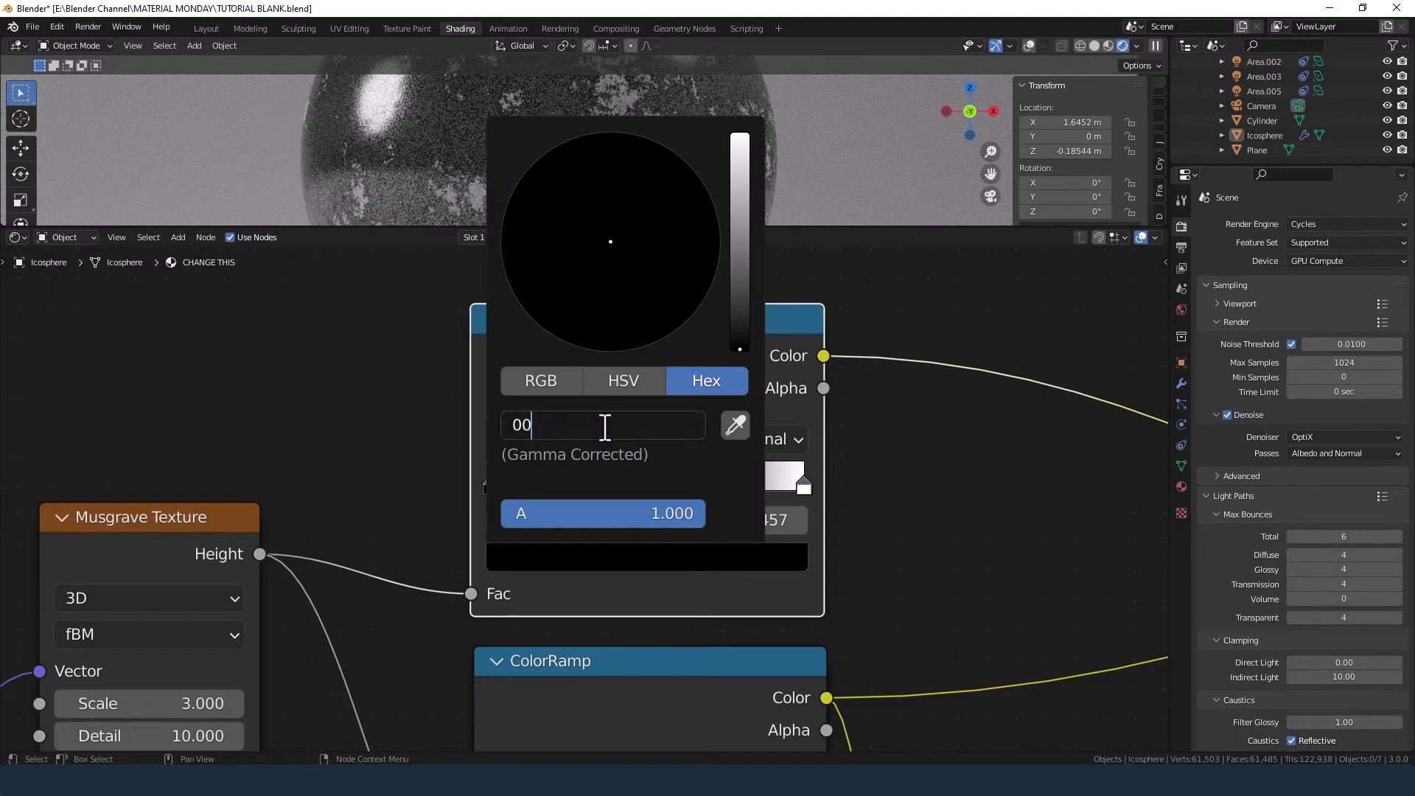
{"action": "type", "text": "0804"}
{"action": "key", "text": "Return"}
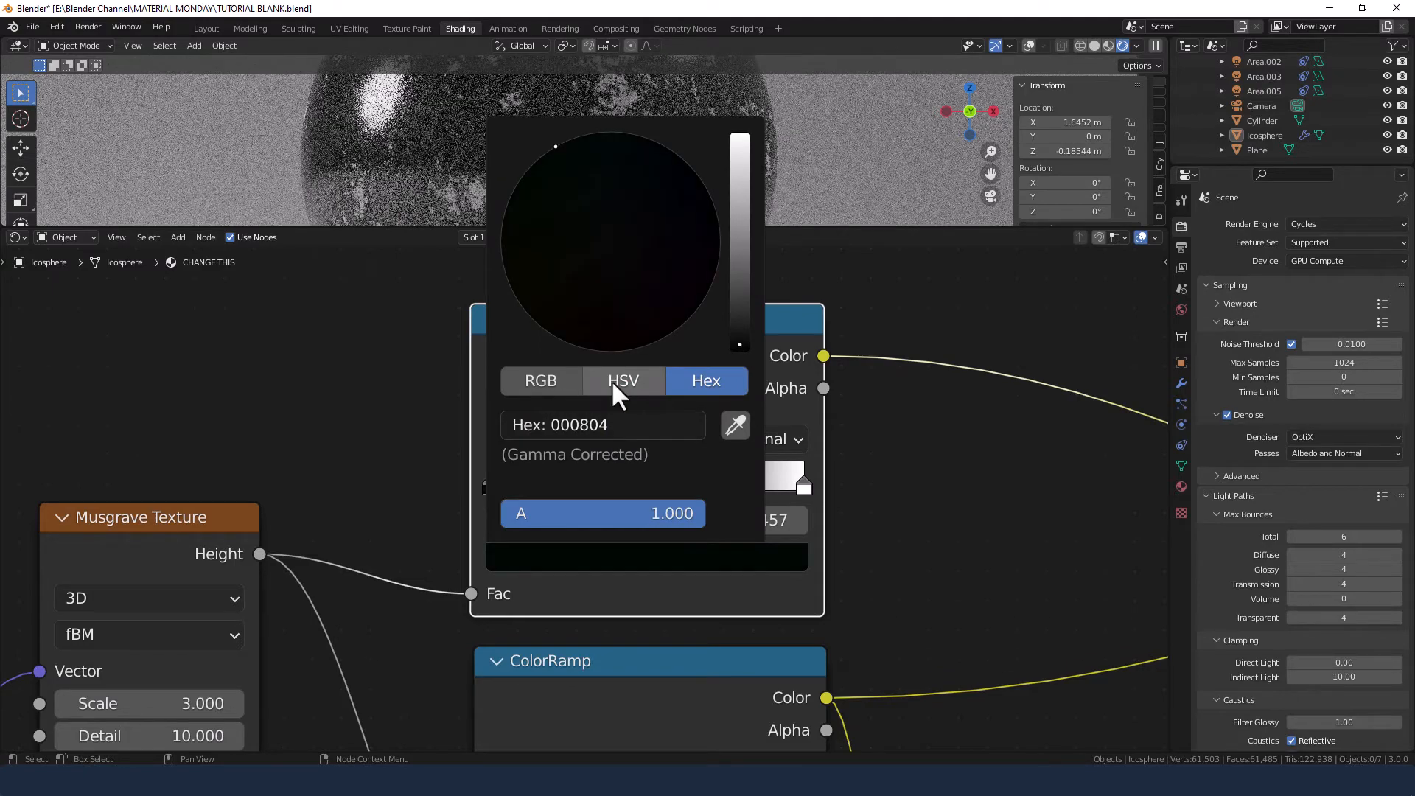
{"action": "left_click", "coordinate": [612, 380]}
{"action": "left_click_drag", "start_coordinate": [564, 480], "coordinate": [583, 481]}
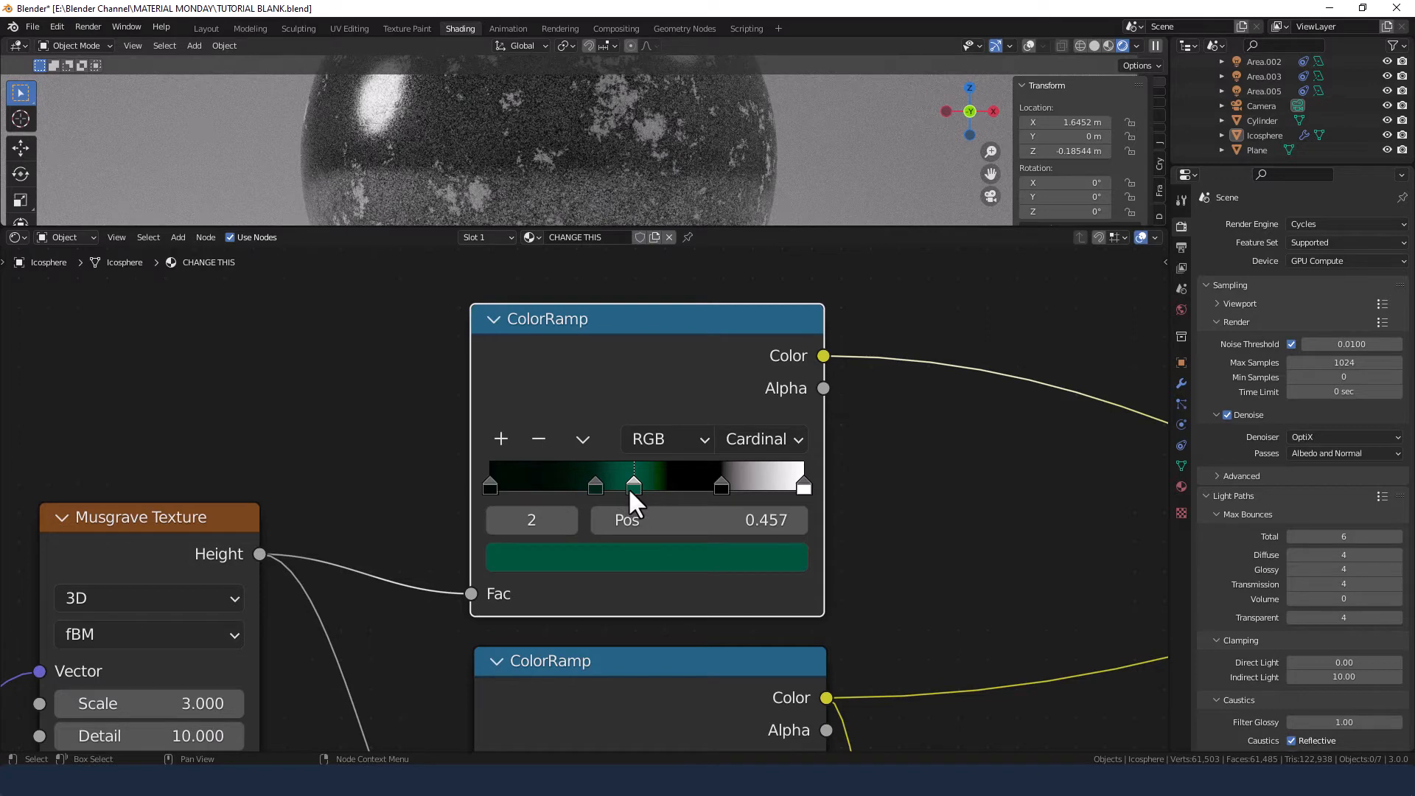
- Check the HSV values of the bright green stop at position 0.457
{"action": "left_click", "coordinate": [639, 558]}
{"action": "left_click_drag", "start_coordinate": [640, 483], "coordinate": [637, 483]}
{"action": "left_click", "coordinate": [721, 485]}
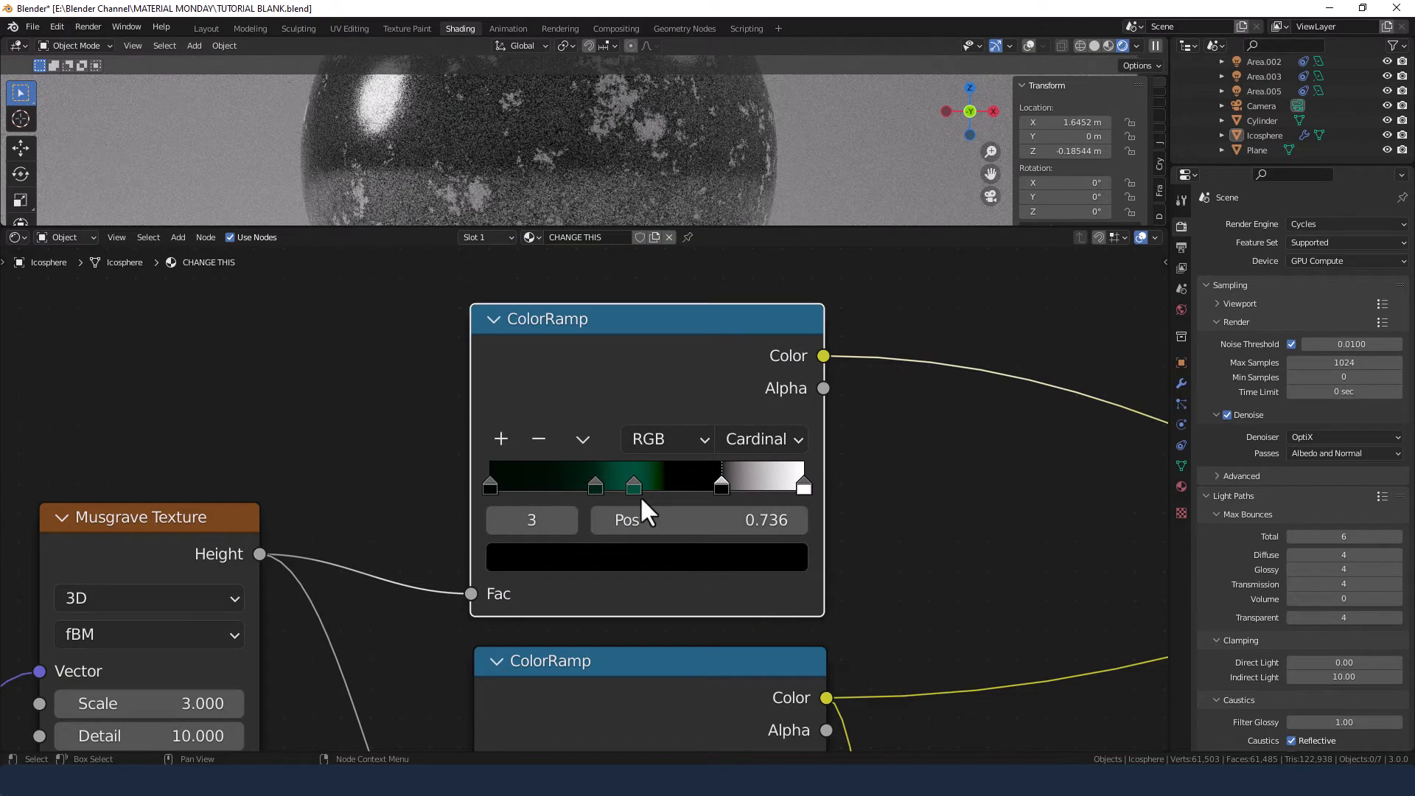
{"action": "left_click", "coordinate": [634, 486]}
{"action": "left_click", "coordinate": [656, 554]}
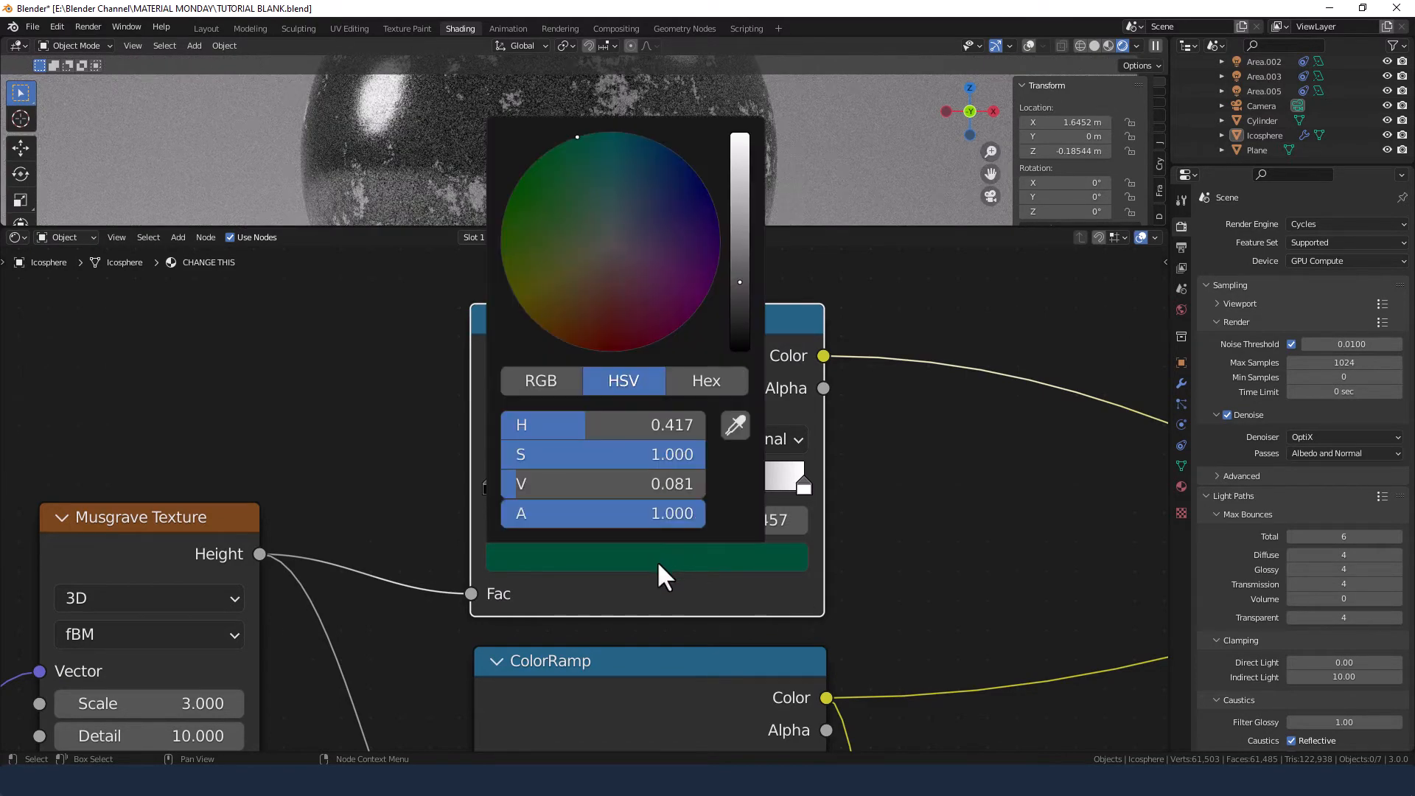
- Set the color of the black stop at position 0.736 to hex 000804
{"action": "left_click", "coordinate": [721, 484]}
{"action": "left_click", "coordinate": [702, 558]}
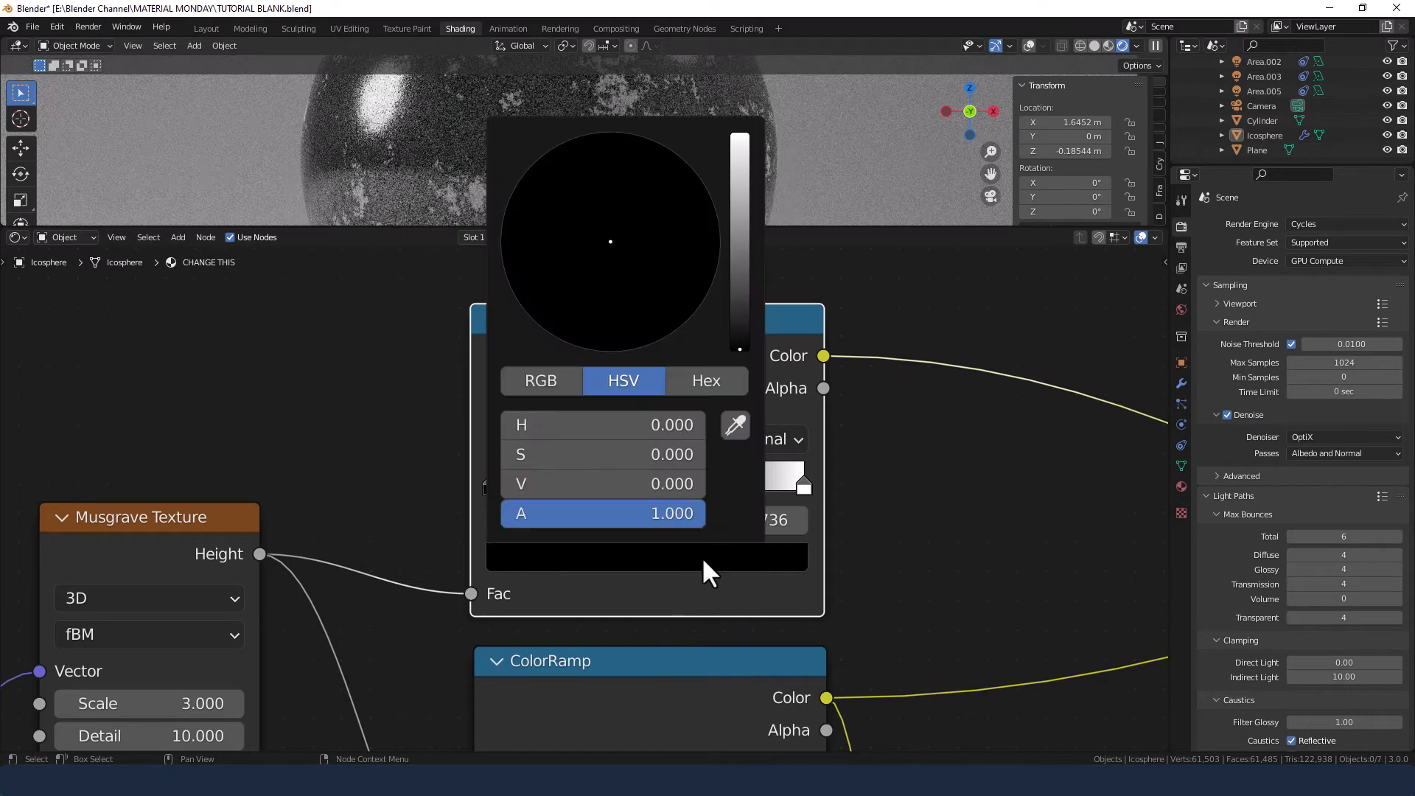
{"action": "left_click", "coordinate": [702, 391]}
{"action": "left_click", "coordinate": [634, 420]}
{"action": "type", "text": "00"}
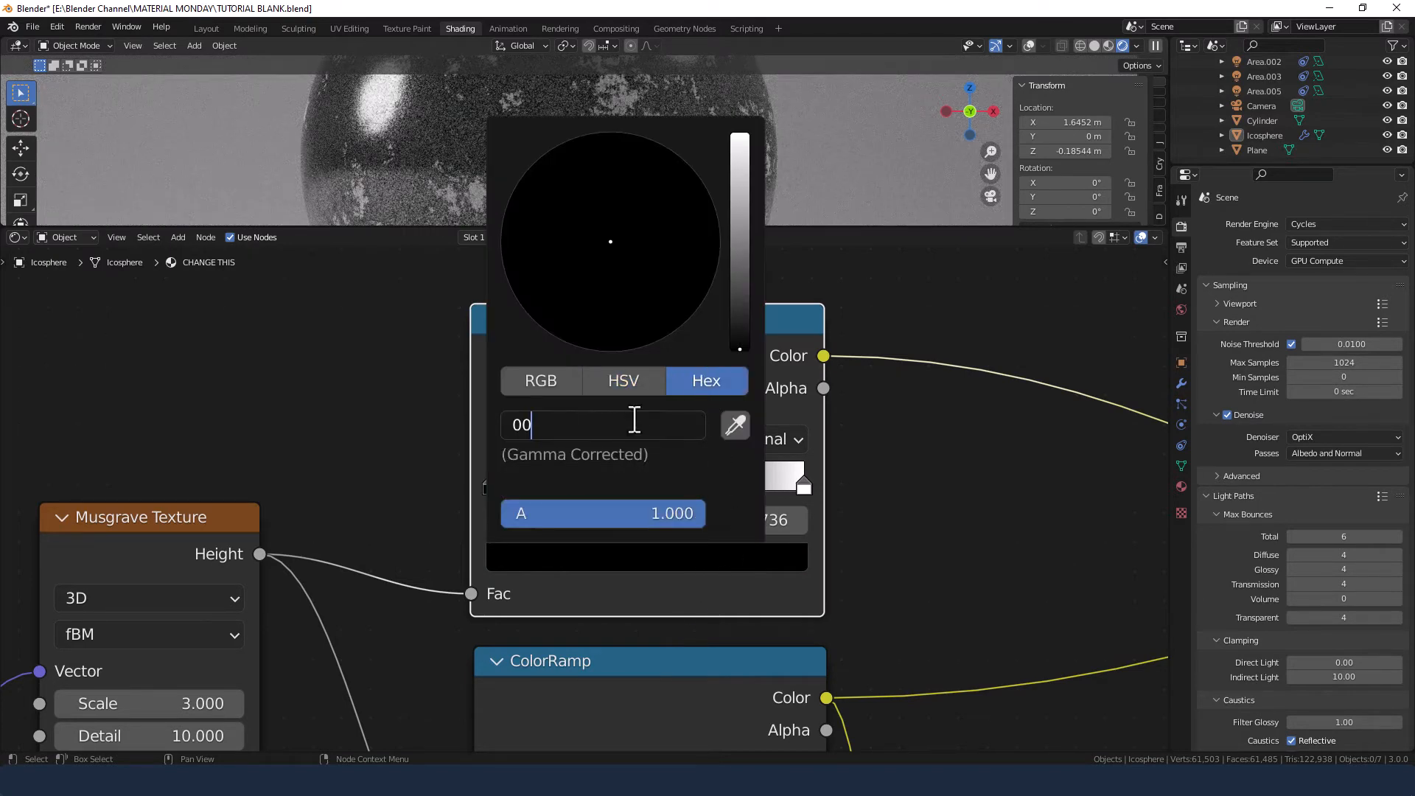
{"action": "type", "text": "0804"}
{"action": "key", "text": "Return"}
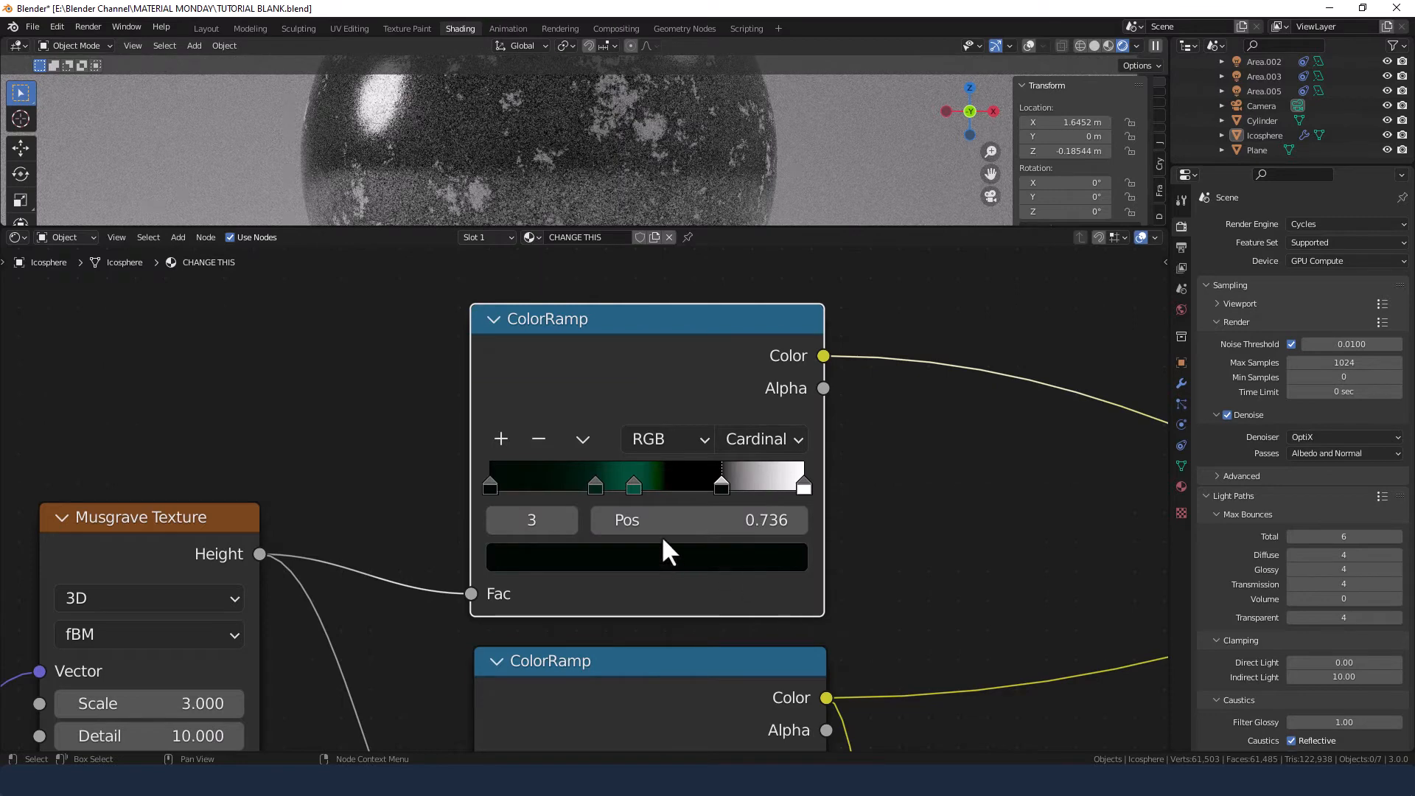
- Set the HSV value (V) of the stop at position 0.736 to 0.081
{"action": "left_click", "coordinate": [660, 556]}
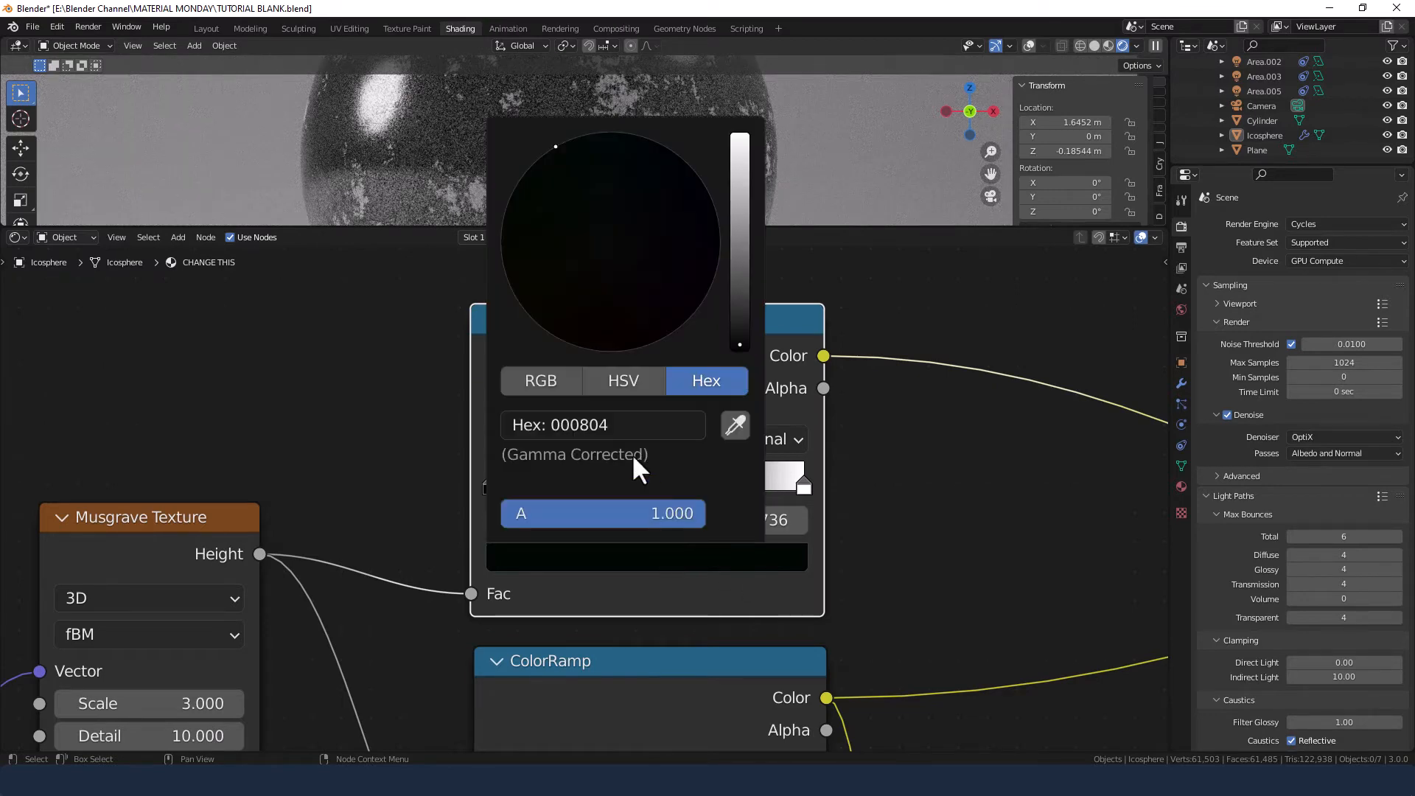
{"action": "left_click", "coordinate": [614, 386]}
{"action": "left_click", "coordinate": [606, 484]}
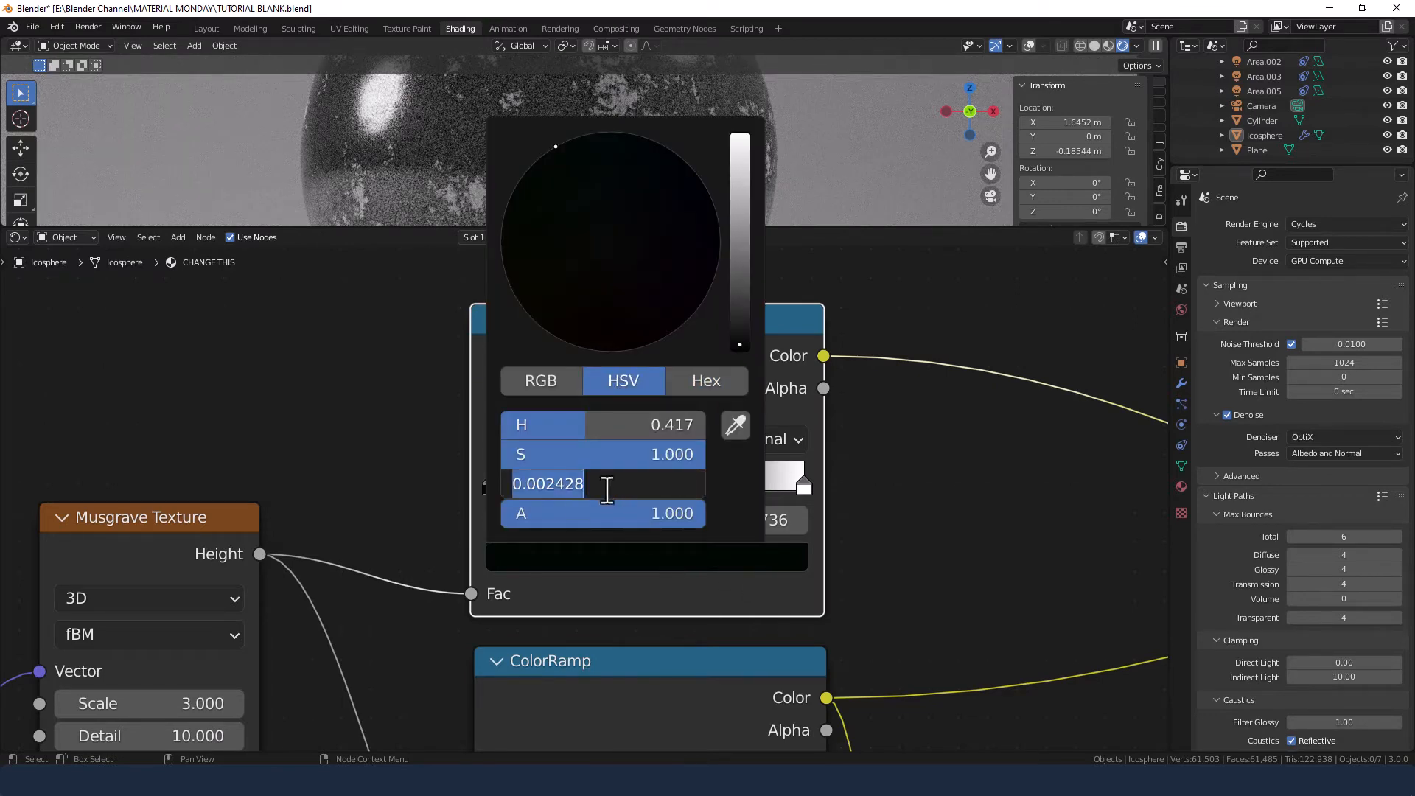
{"action": "type", "text": ".081"}
{"action": "key", "text": "Return"}
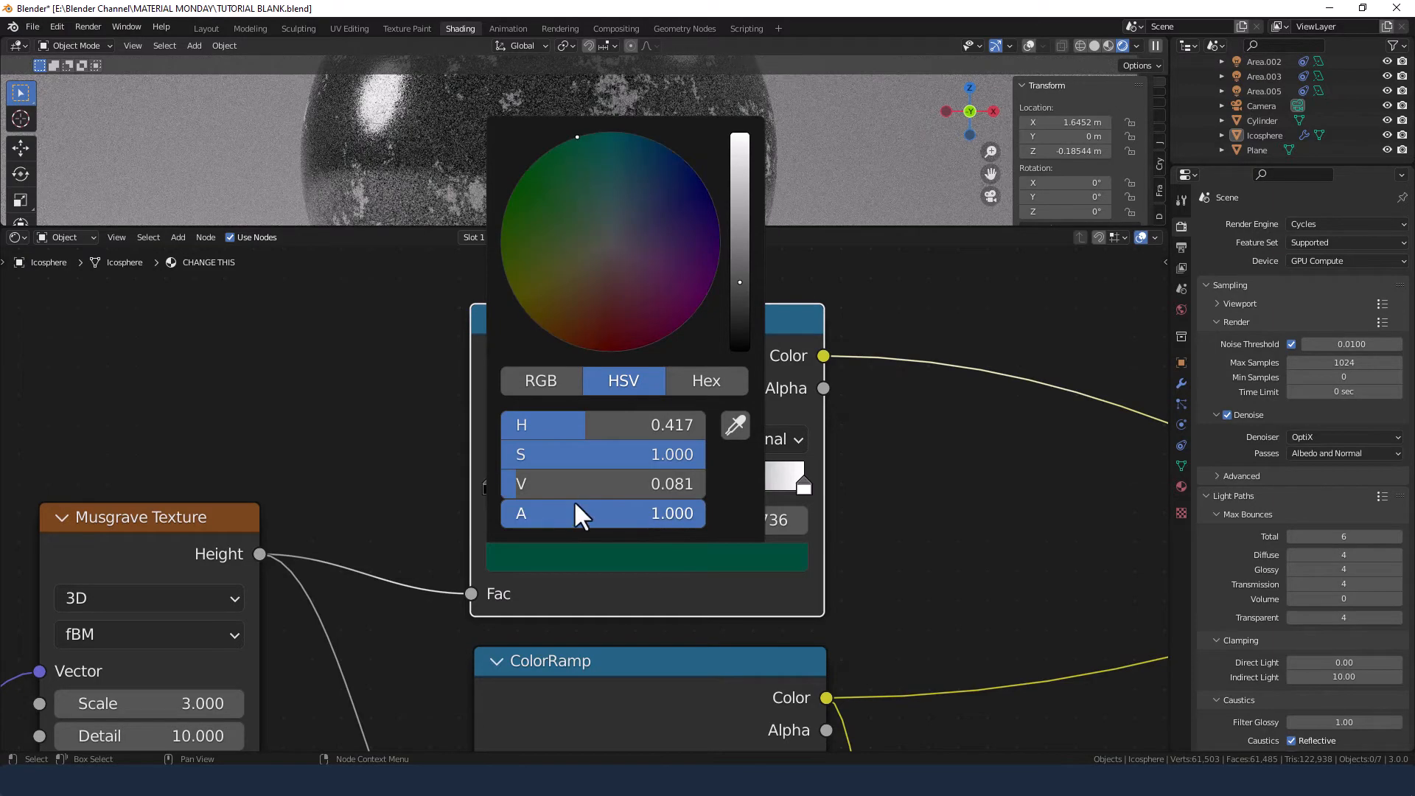
- Brighten the green stops at positions 0.736 and 0.457 by raising their HSV values (V)
{"action": "left_click_drag", "start_coordinate": [577, 485], "coordinate": [643, 486]}
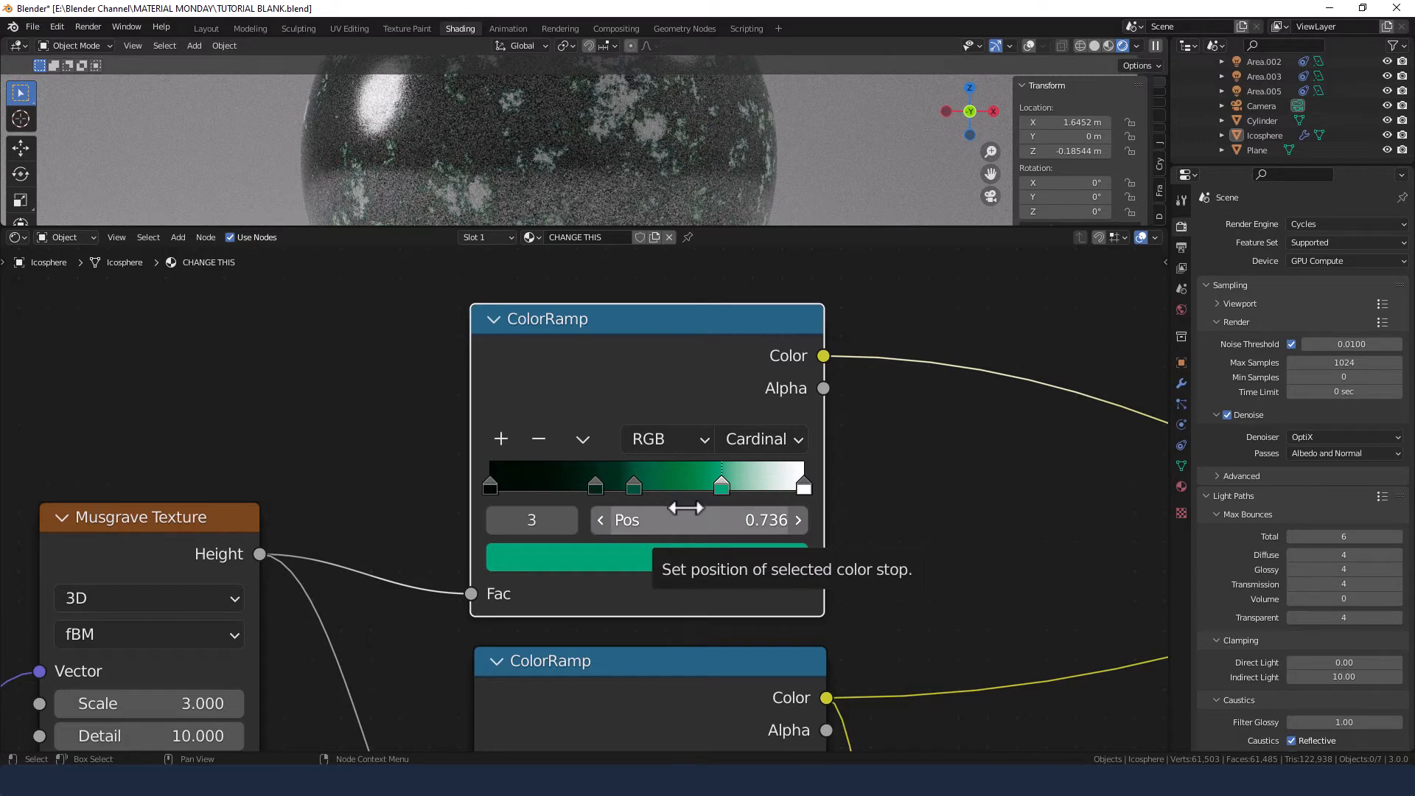
{"action": "left_click", "coordinate": [634, 485]}
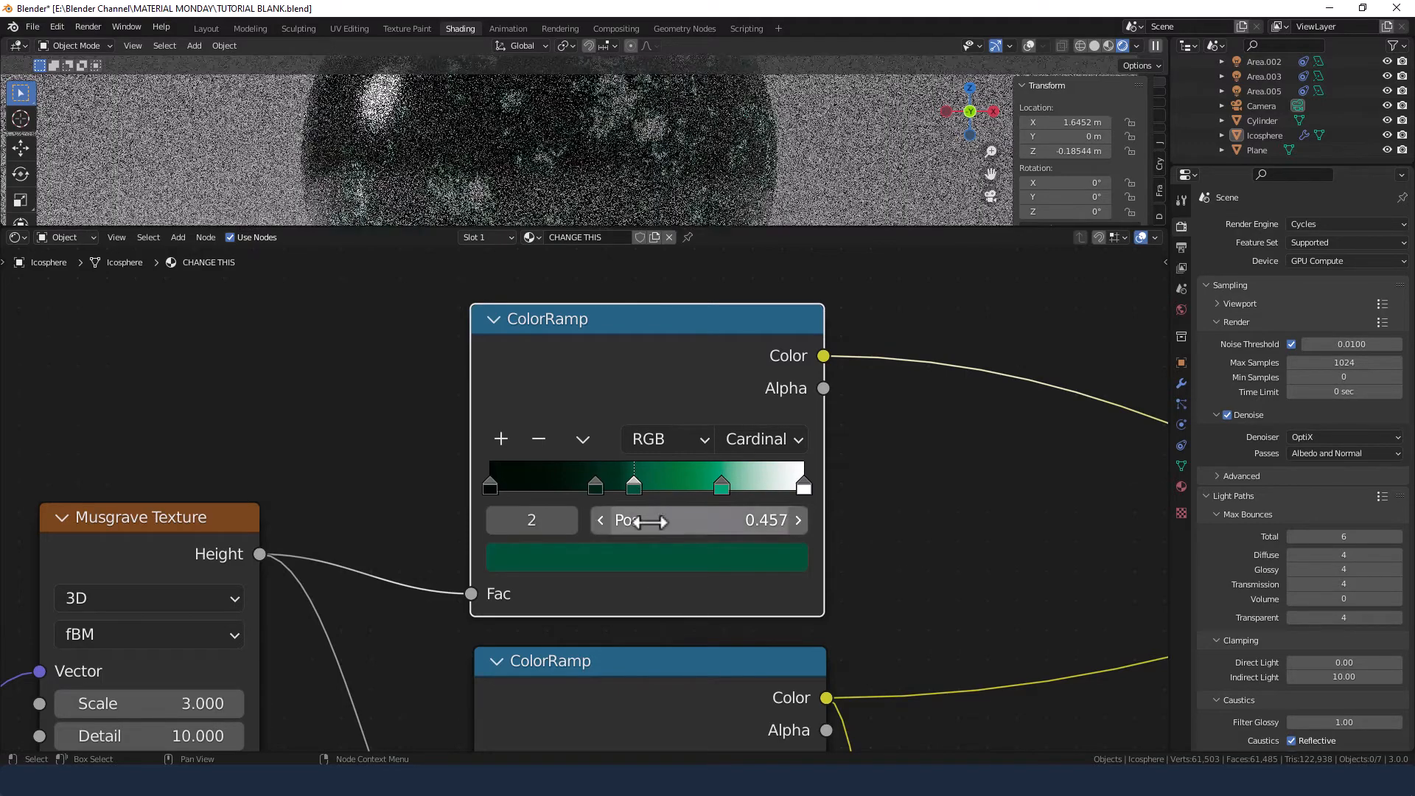
{"action": "left_click", "coordinate": [647, 554]}
{"action": "left_click_drag", "start_coordinate": [626, 488], "coordinate": [636, 488]}
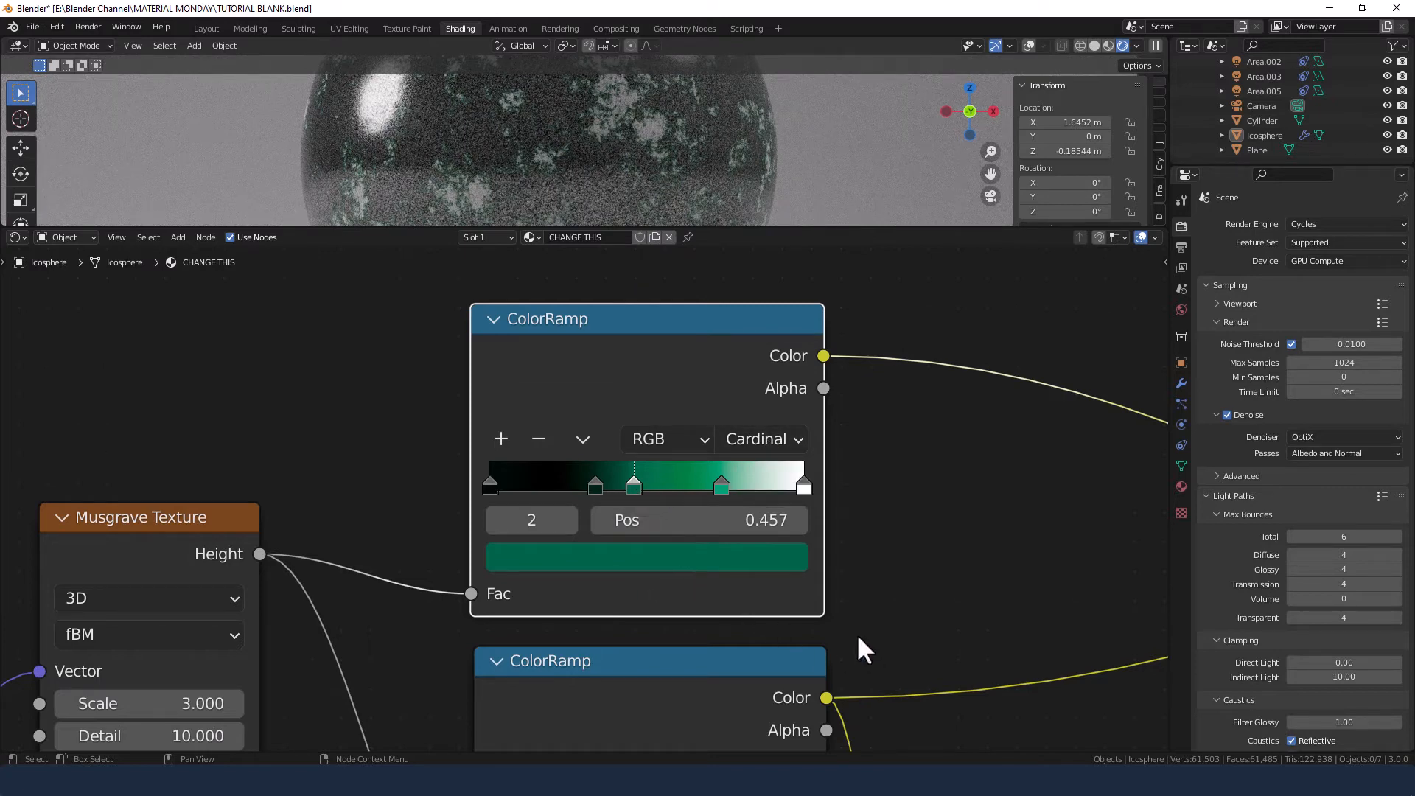
- Add a stop at position 0.500 to the Linear ColorRamp directly below and make it black
{"action": "middle_click_drag", "start_coordinate": [855, 626], "coordinate": [844, 312]}
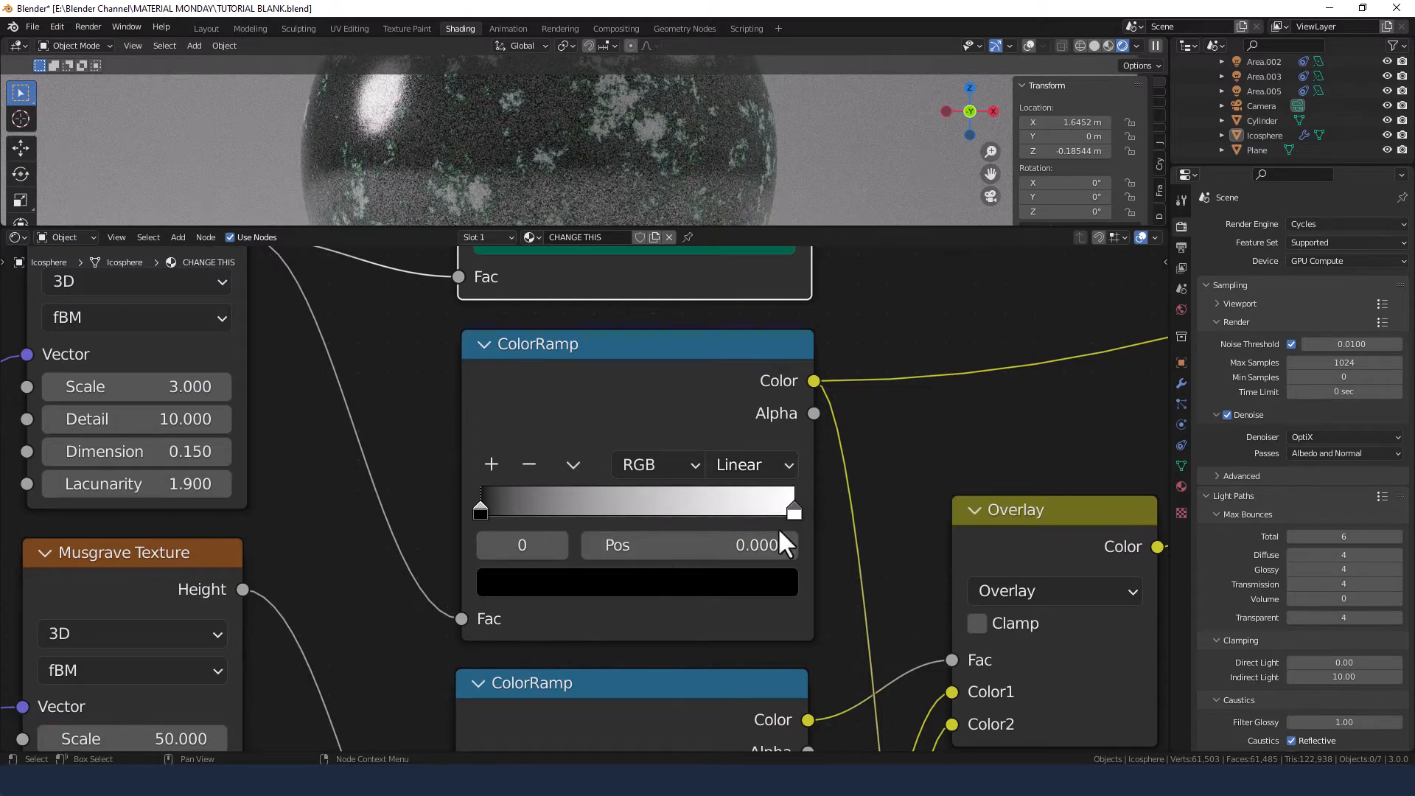
{"action": "left_click", "coordinate": [492, 464]}
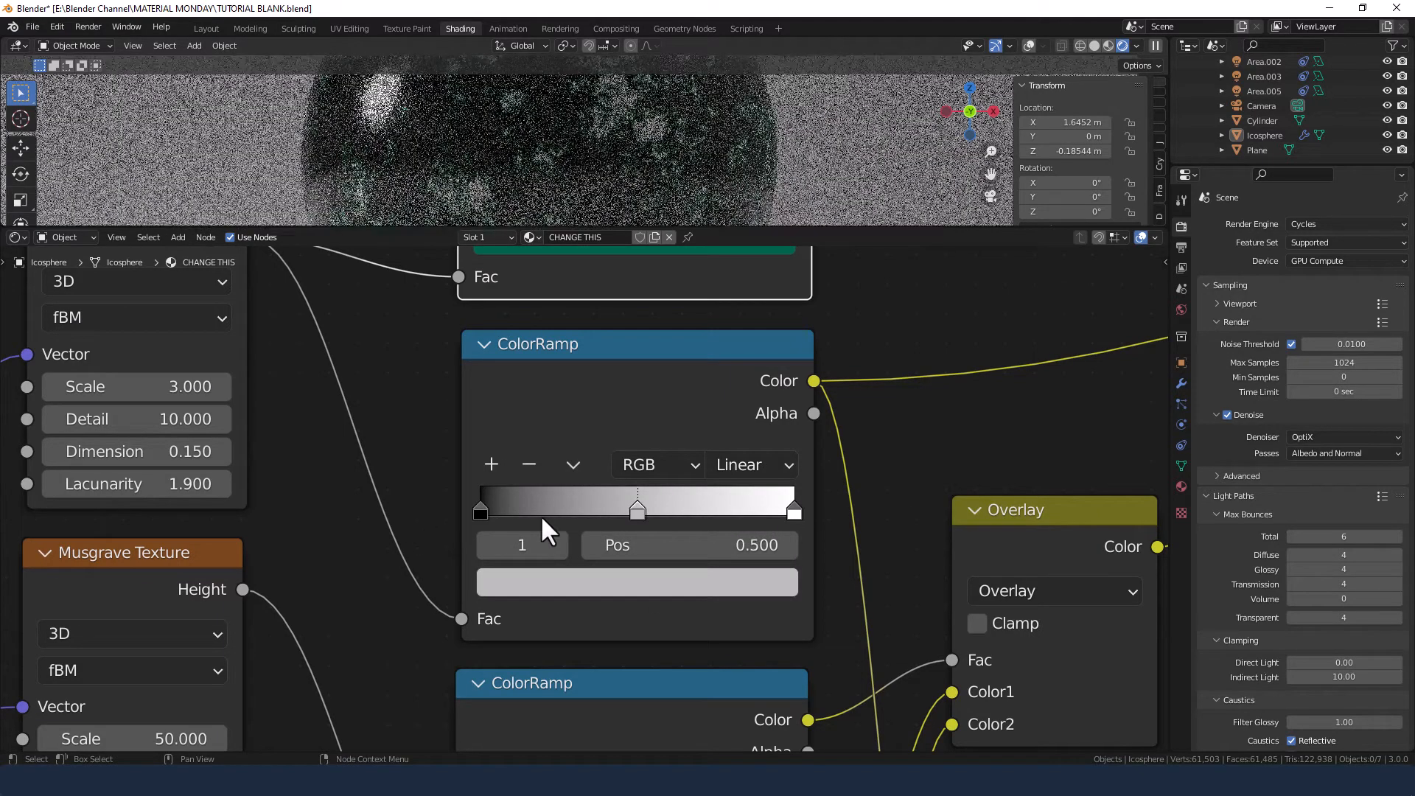
{"action": "left_click", "coordinate": [632, 581]}
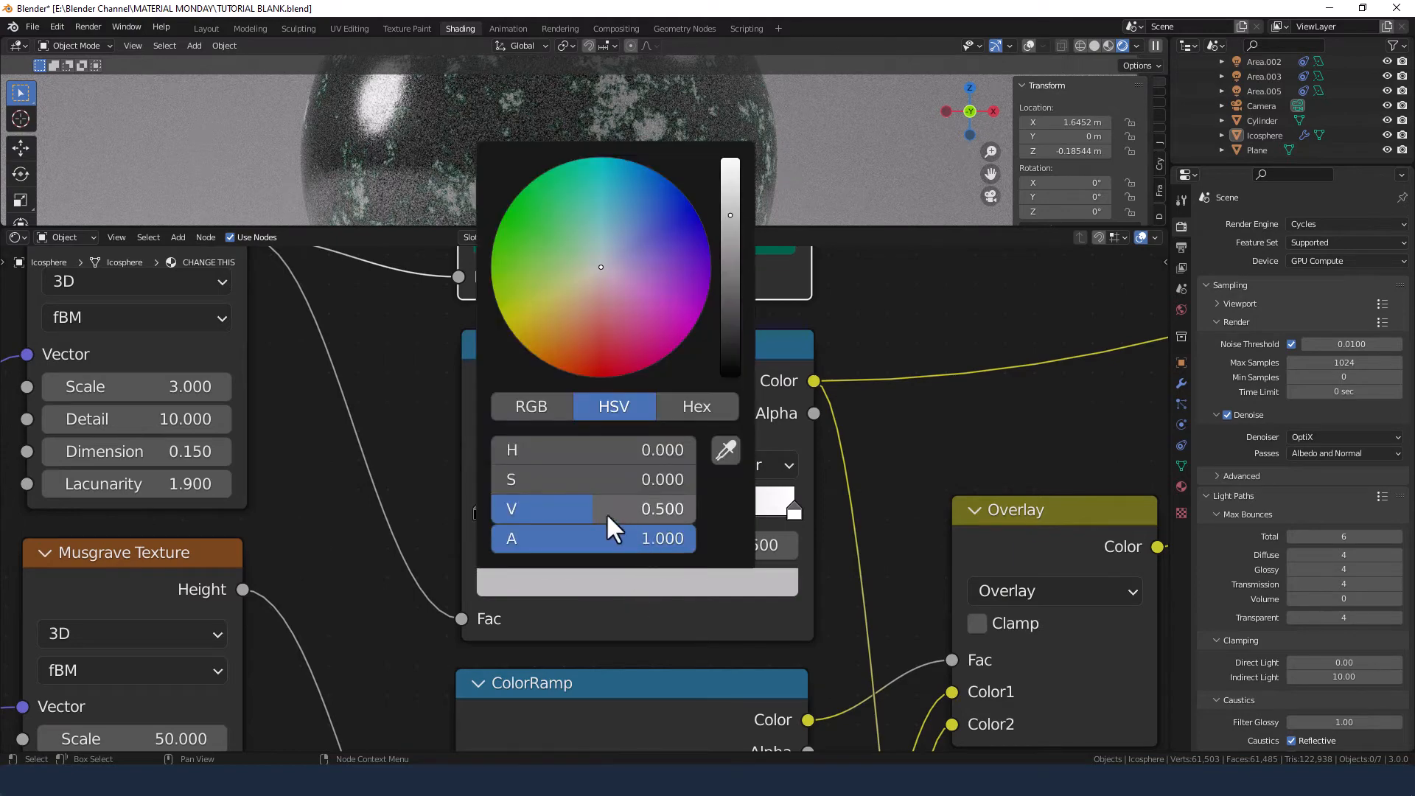
{"action": "left_click_drag", "start_coordinate": [606, 512], "coordinate": [675, 510]}
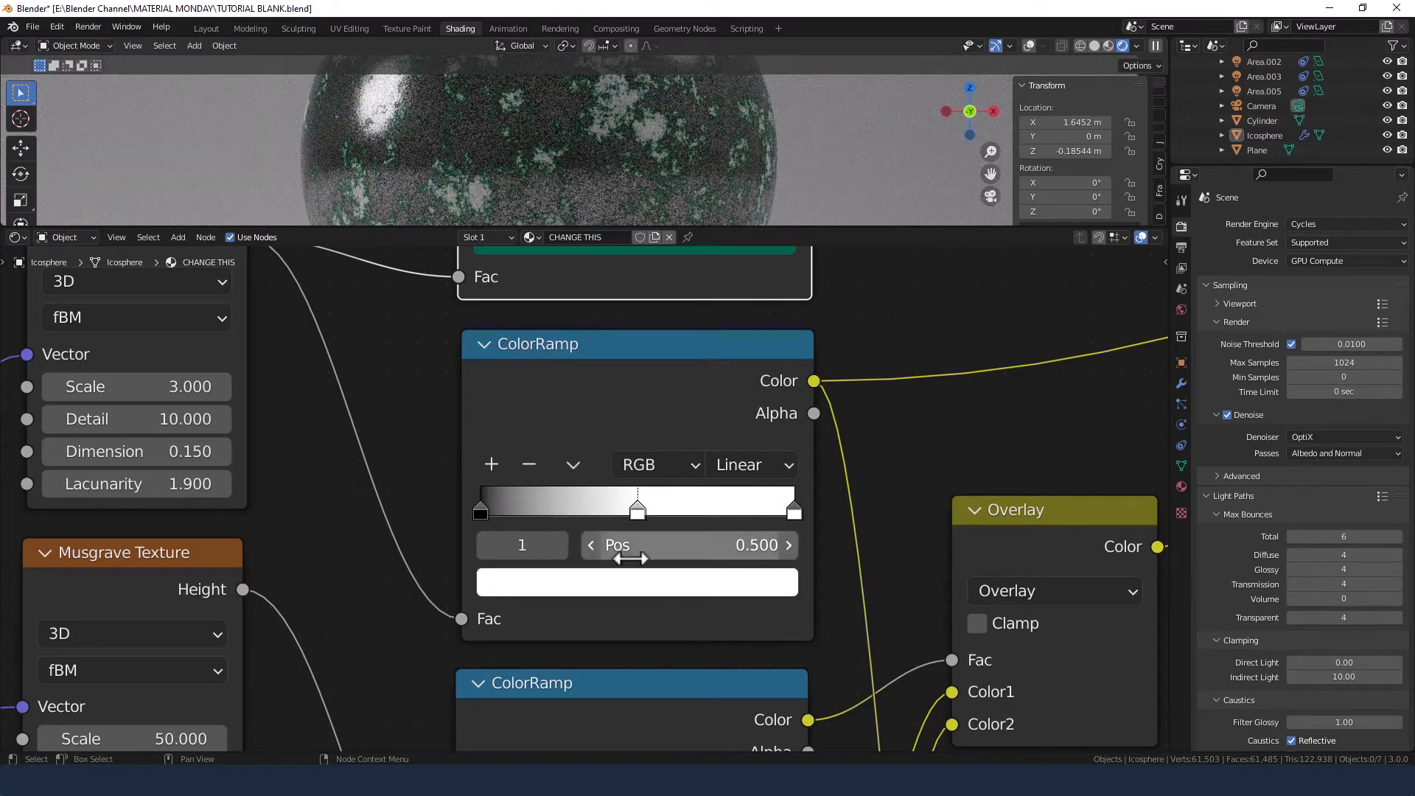
{"action": "left_click", "coordinate": [653, 583]}
{"action": "scroll", "coordinate": [679, 562], "scroll_direction": "down", "scroll_amount": 15}
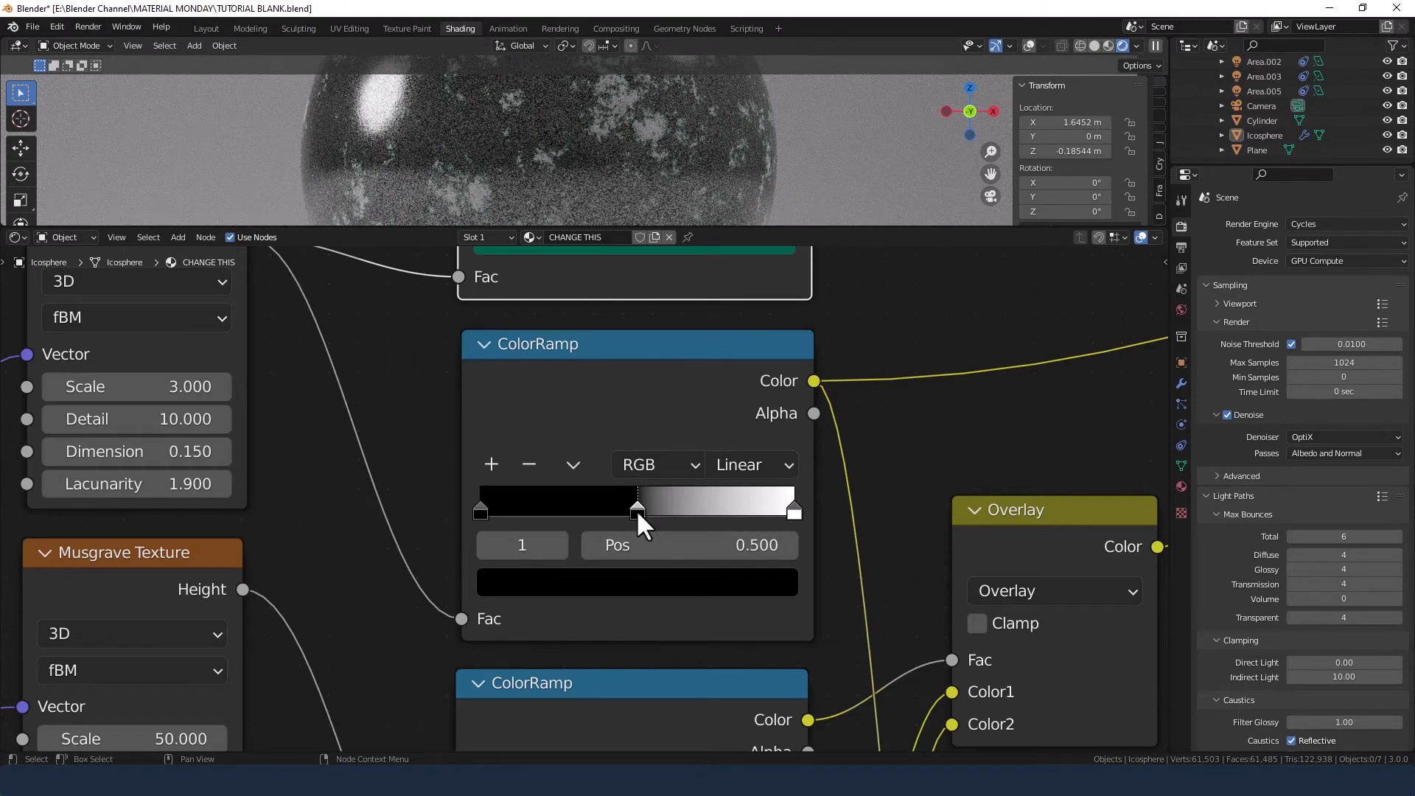
- Set the position of the new black middle stop to 0.300
{"action": "left_click_drag", "start_coordinate": [635, 510], "coordinate": [584, 510]}
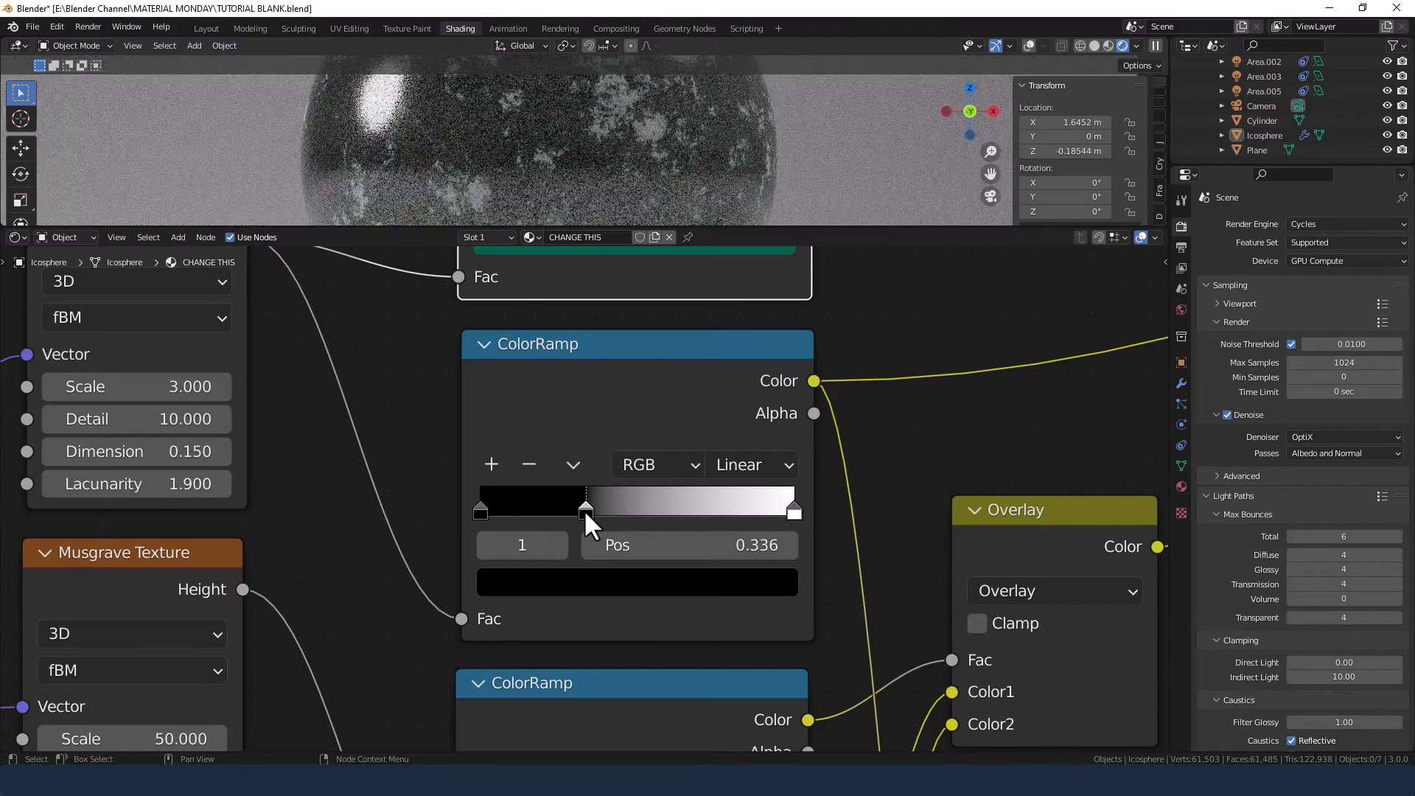
{"action": "left_click", "coordinate": [689, 553]}
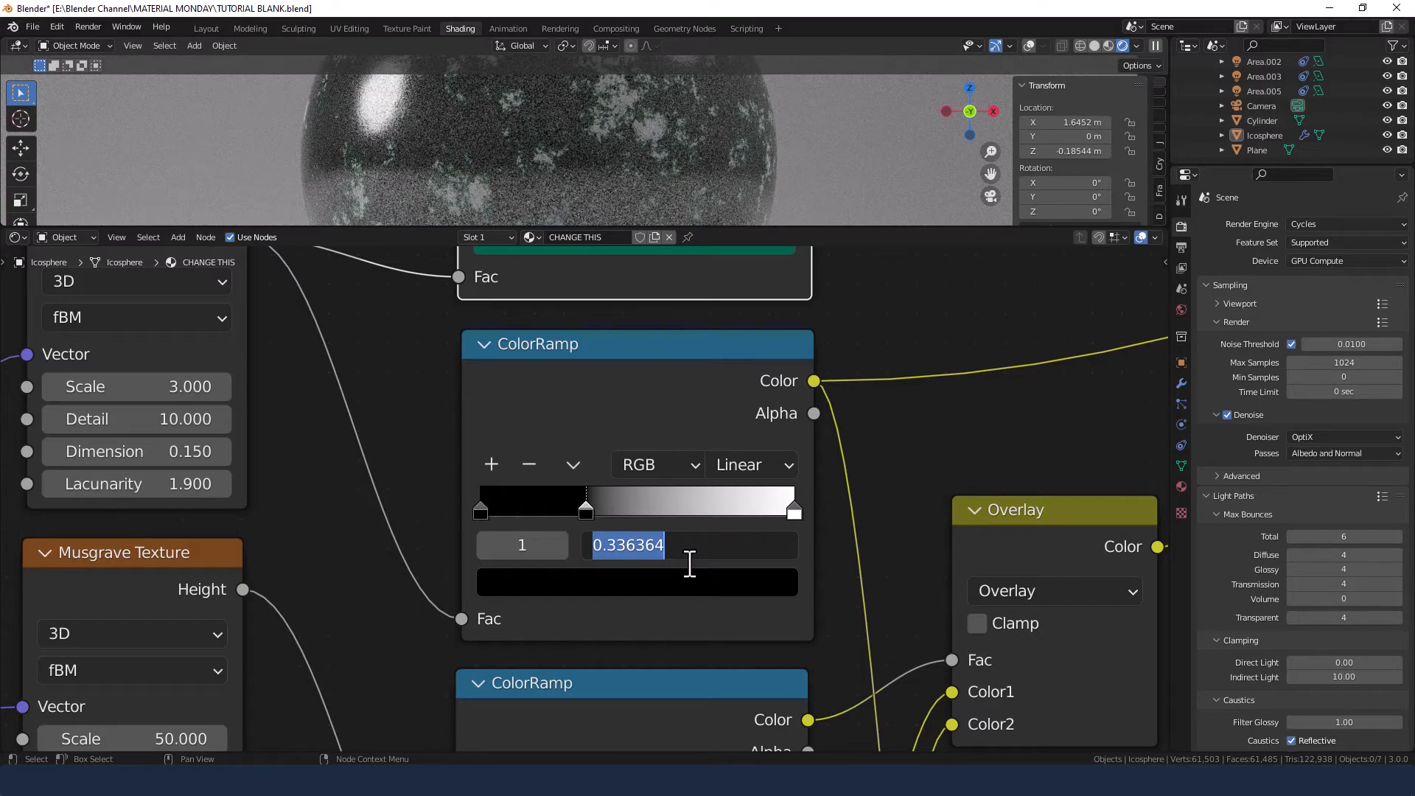
{"action": "type", "text": "."}
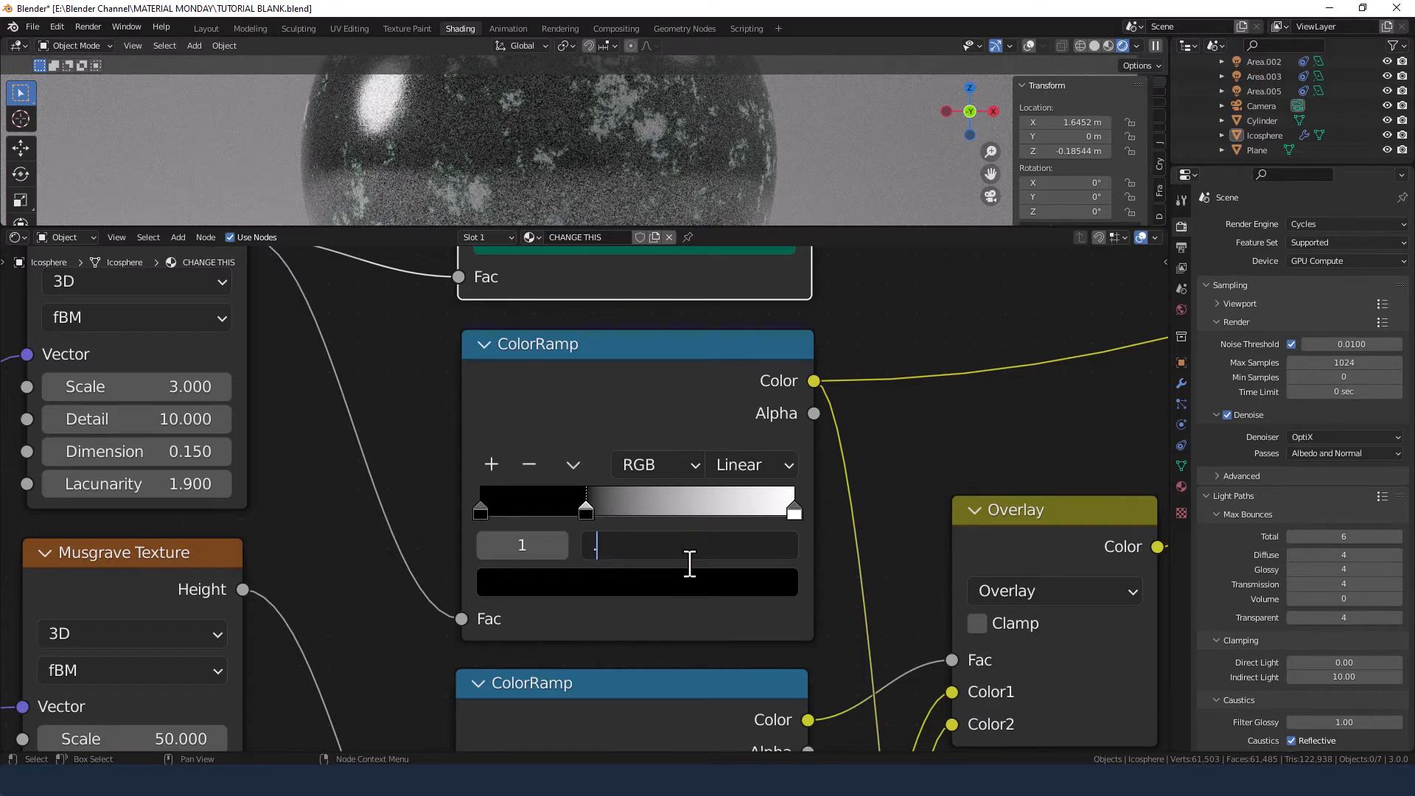
{"action": "type", "text": "3"}
{"action": "key", "text": "Return"}
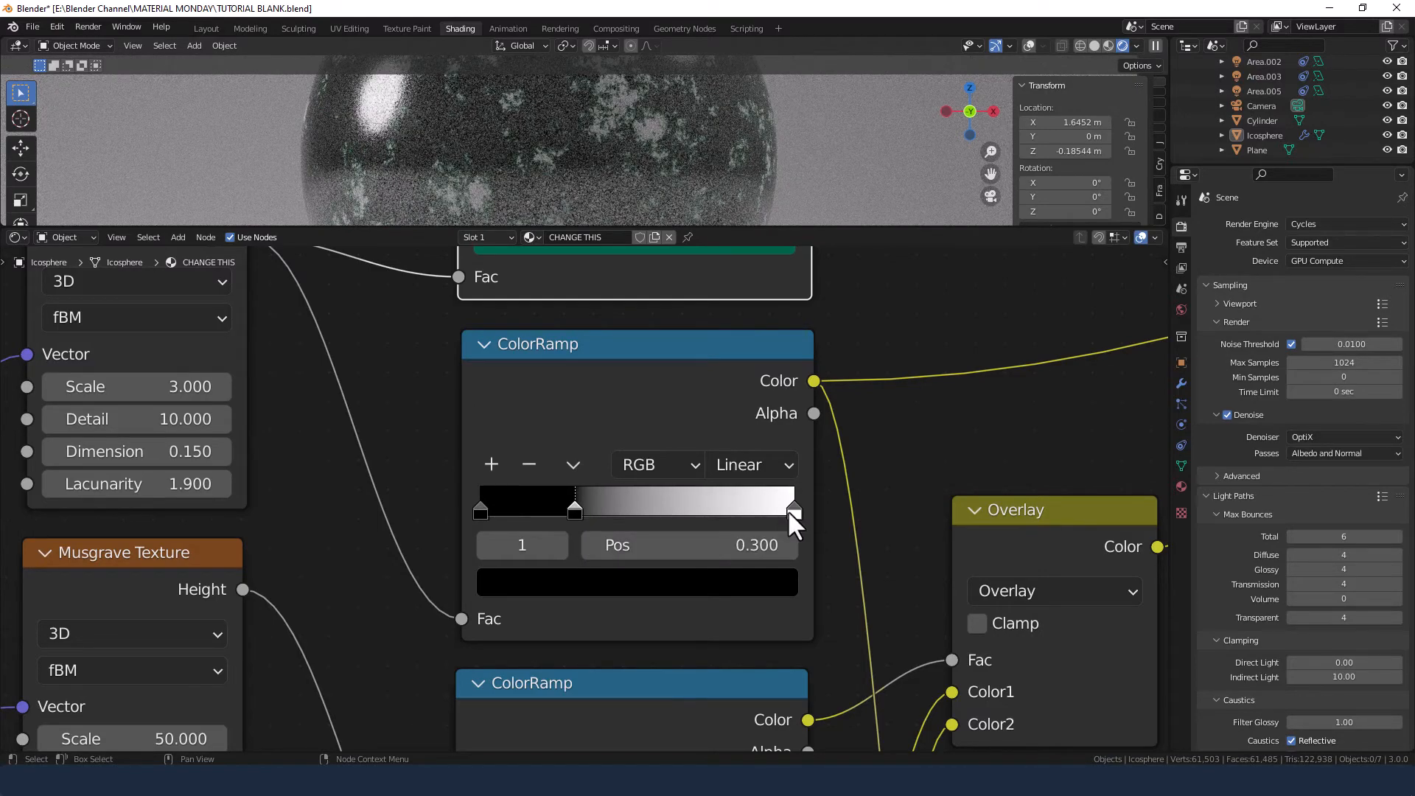
- Try positions 0.350 and 0.310 for the white end stop of the same ColorRamp
{"action": "left_click", "coordinate": [794, 510]}
{"action": "left_click", "coordinate": [759, 546]}
{"action": "type", "text": ".3"}
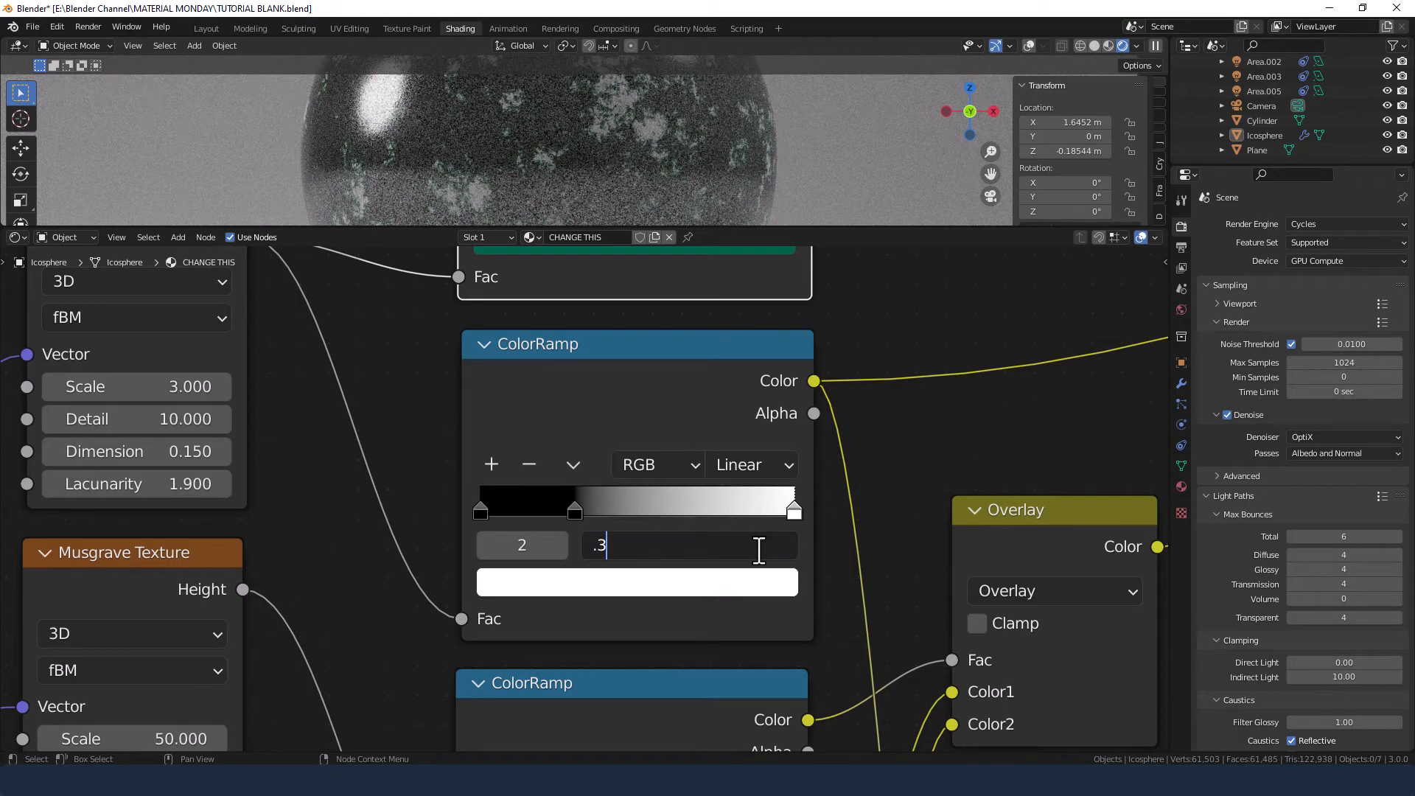
{"action": "type", "text": "5"}
{"action": "key", "text": "Return"}
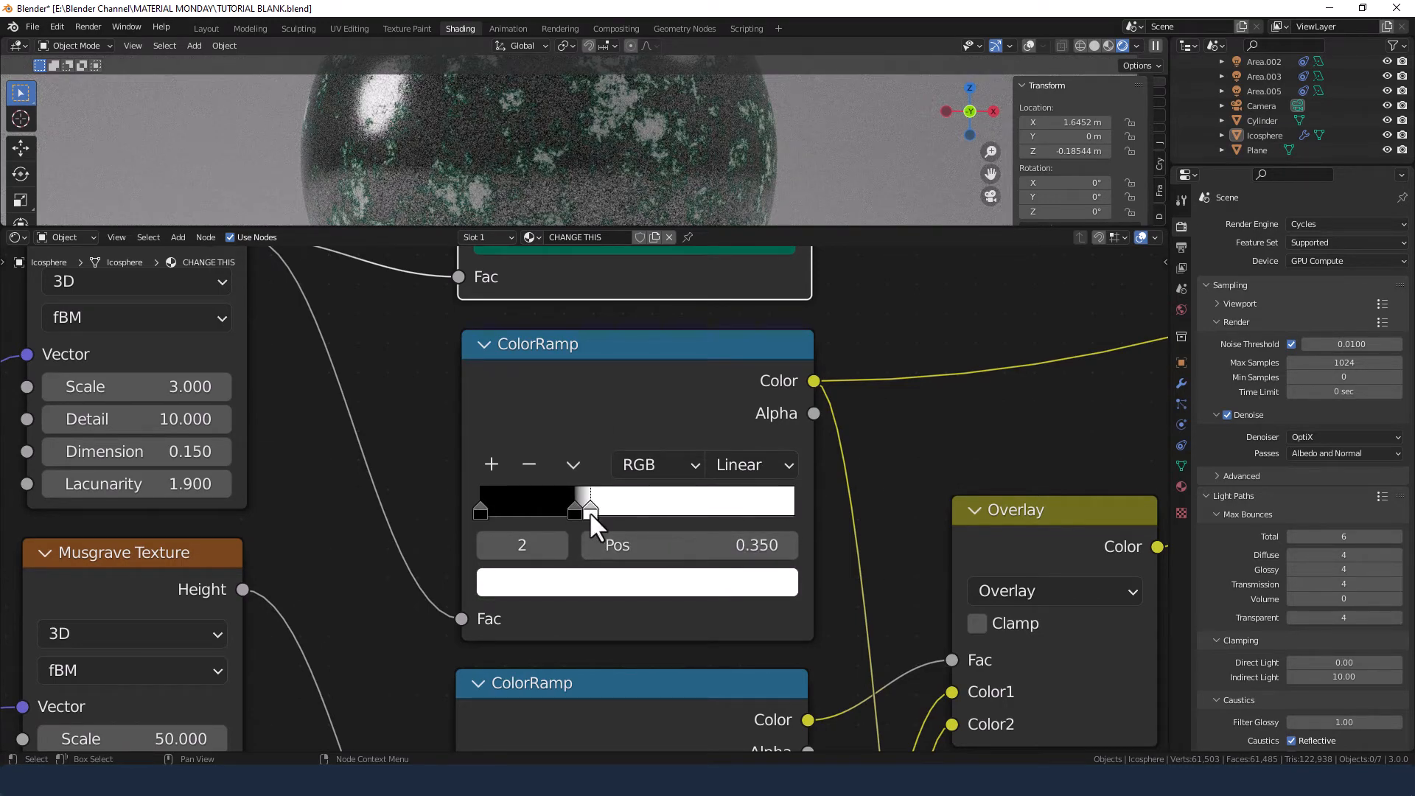
{"action": "left_click", "coordinate": [685, 549]}
{"action": "type", "text": ".31"}
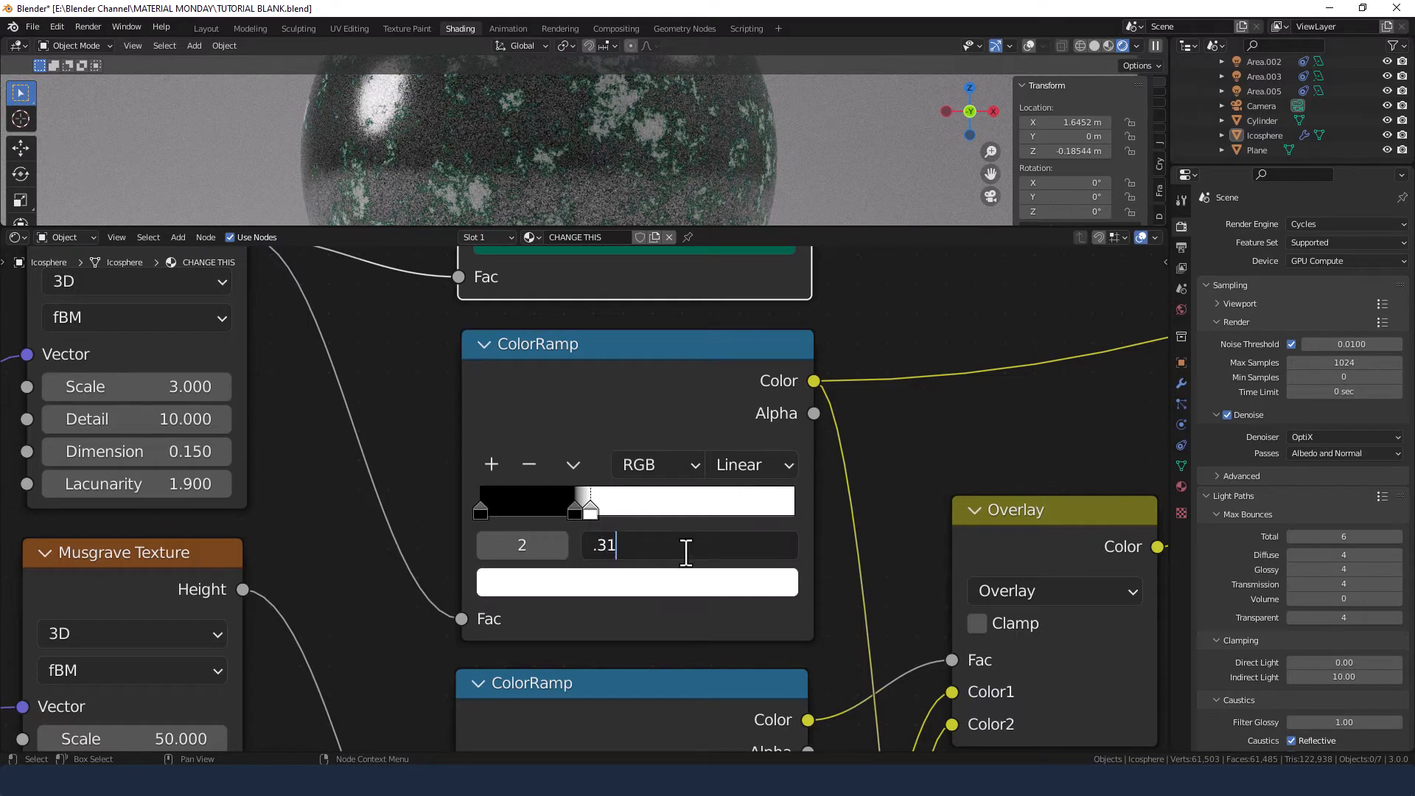
{"action": "key", "text": "Return"}
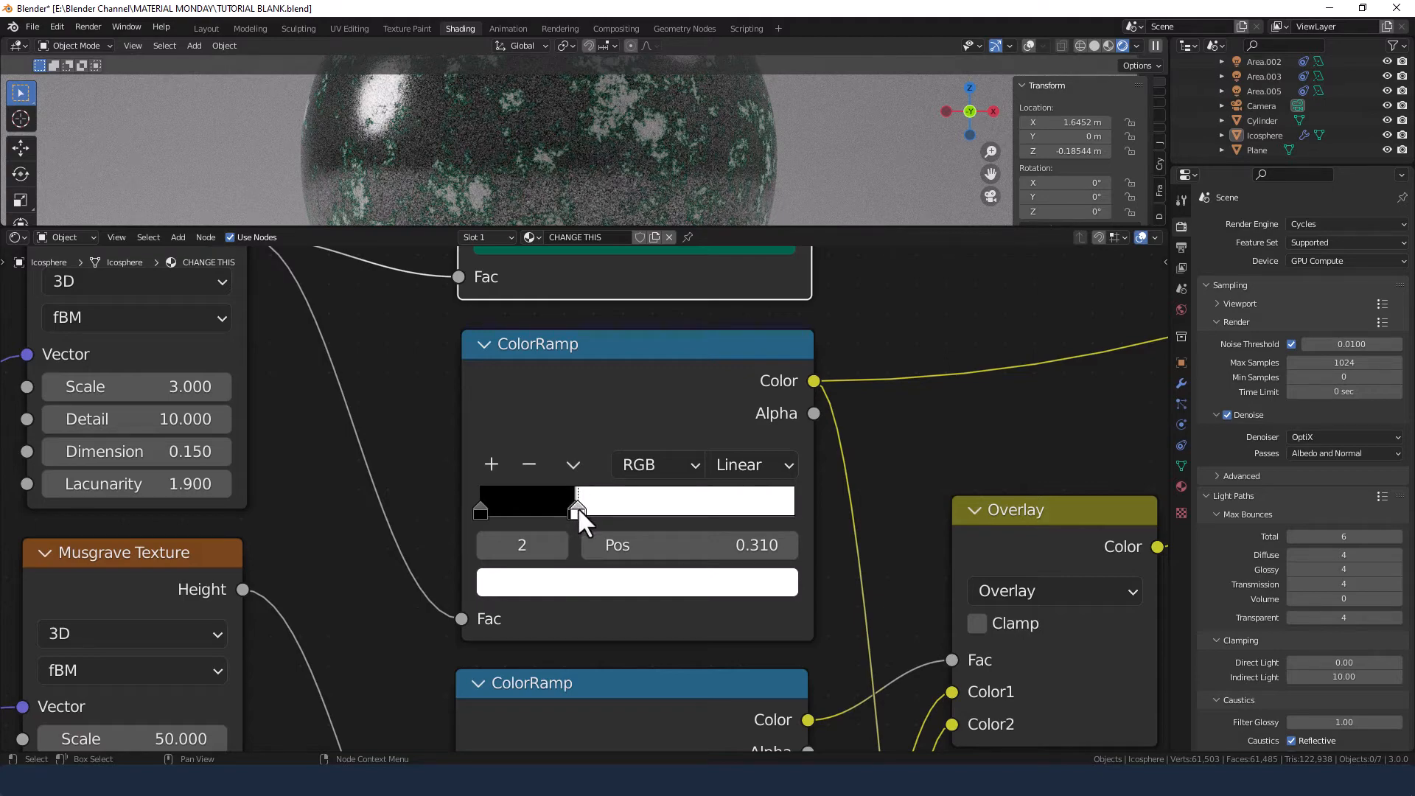
- Set the position of the white stop to 0.320
{"action": "double_click", "coordinate": [674, 545]}
{"action": "type", "text": ".32"}
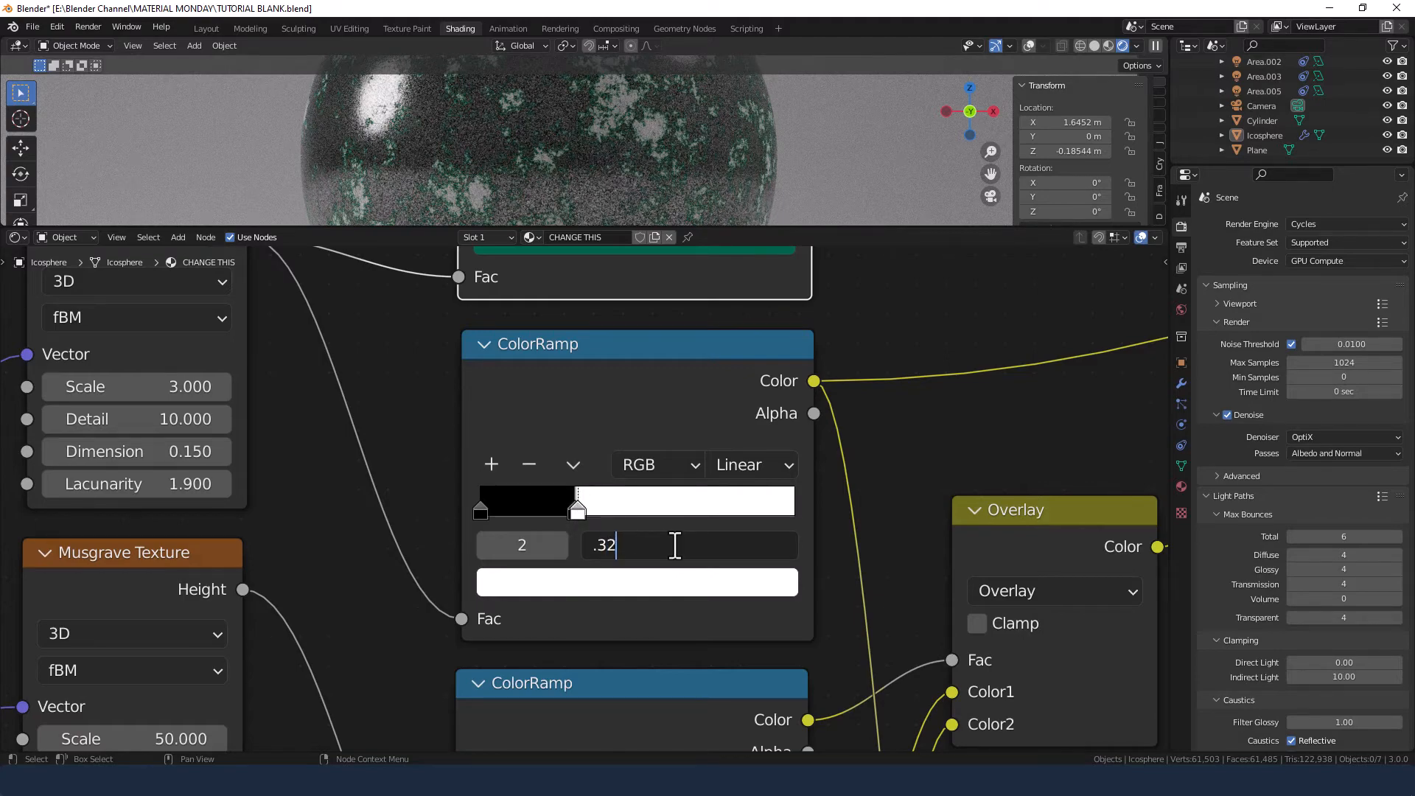
{"action": "key", "text": "Return"}
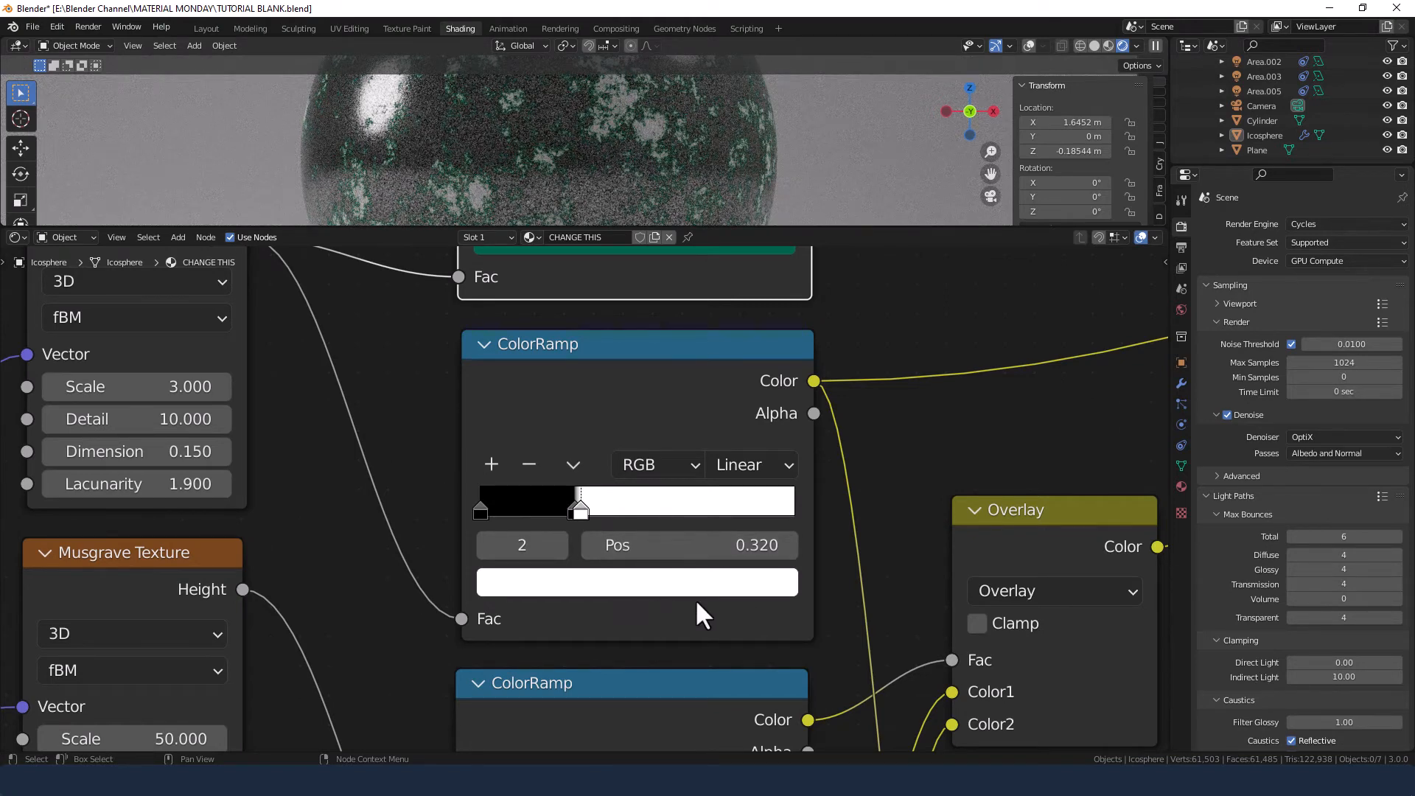
- Change the interpolation of the ColorRamp feeding the Overlay node's Fac input to Cardinal
{"action": "scroll", "coordinate": [696, 601], "scroll_direction": "down", "scroll_amount": 1}
{"action": "middle_click_drag", "start_coordinate": [696, 601], "coordinate": [705, 312], "text": "shift"}
{"action": "middle_click_drag", "start_coordinate": [670, 526], "coordinate": [668, 483], "text": "shift"}
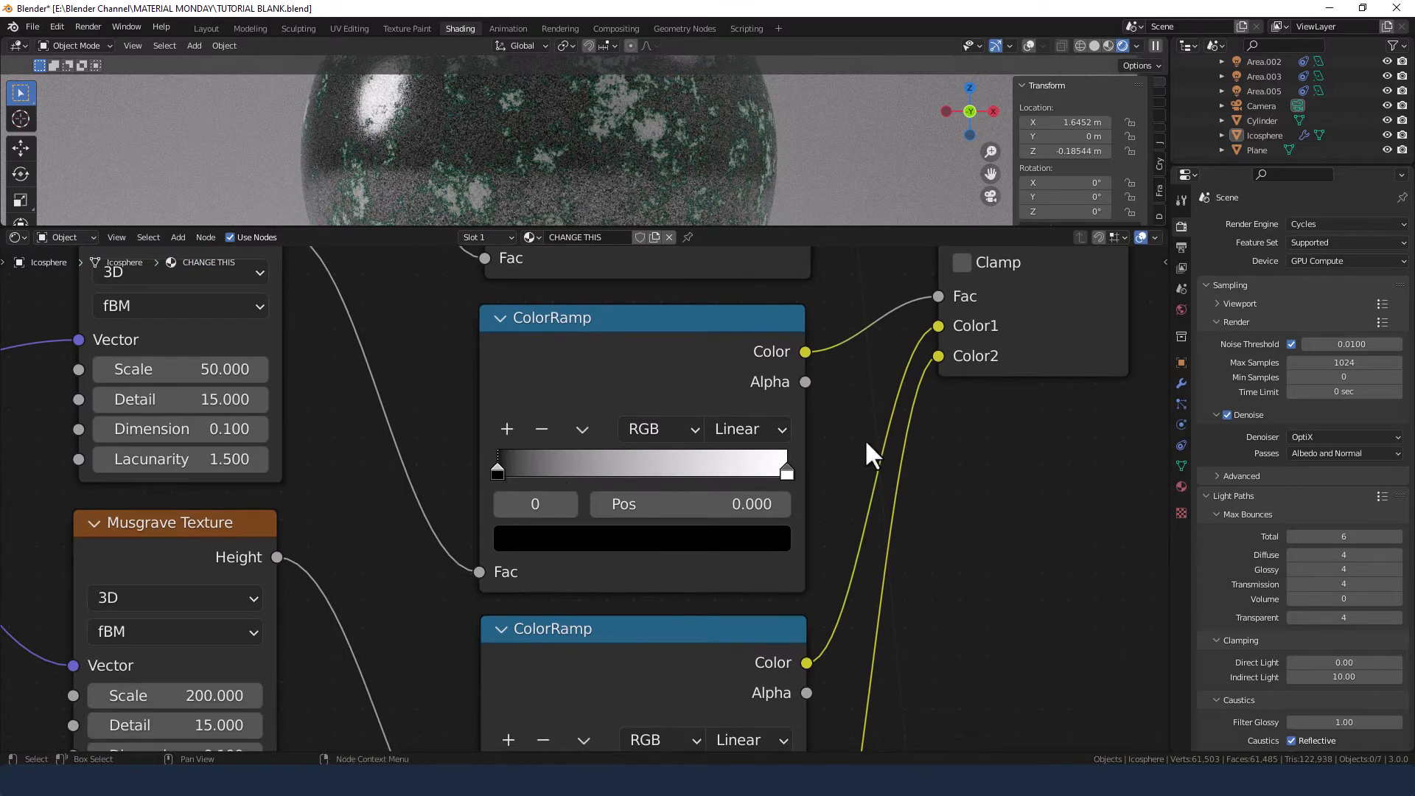
{"action": "left_click", "coordinate": [759, 428]}
{"action": "left_click", "coordinate": [771, 489]}
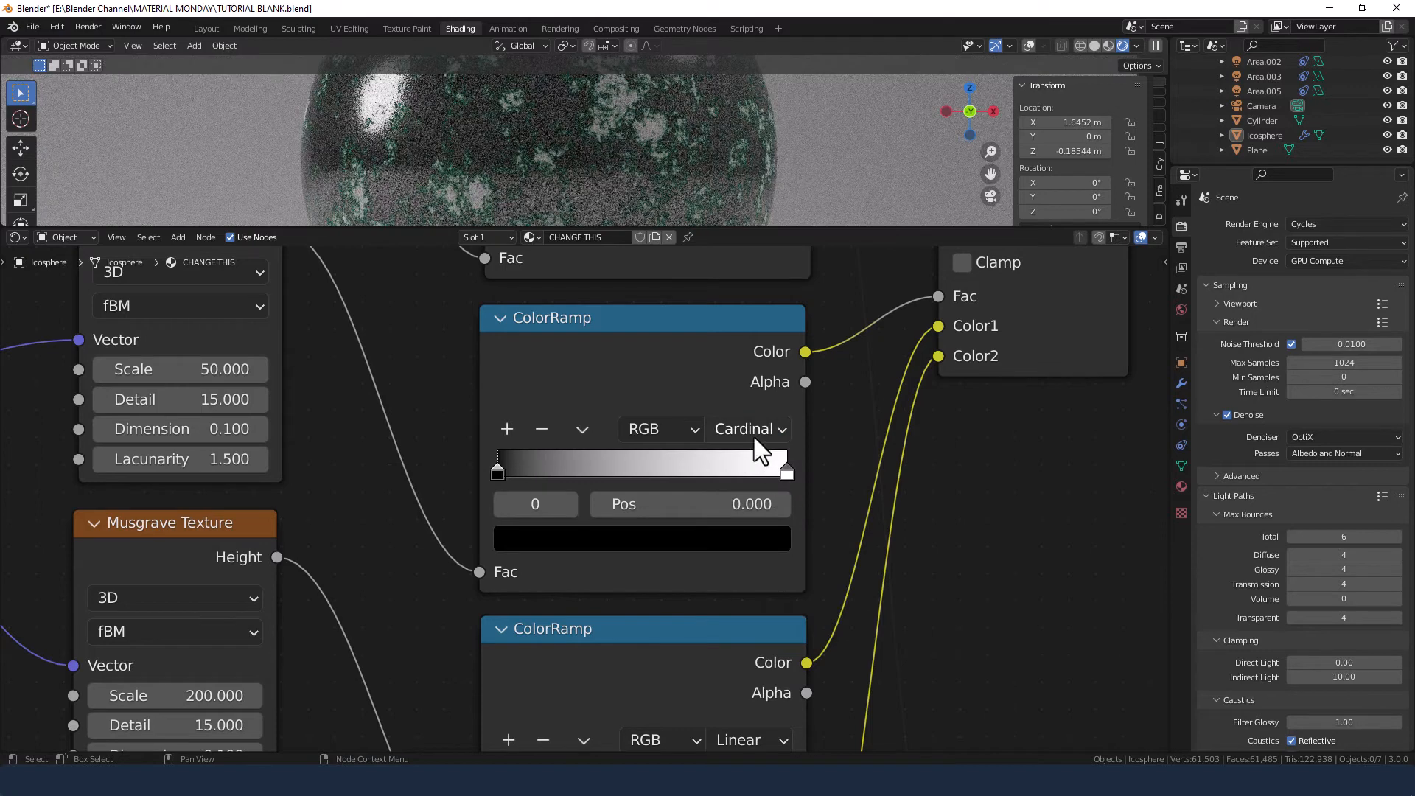
{"action": "left_click", "coordinate": [750, 433]}
{"action": "left_click", "coordinate": [751, 438]}
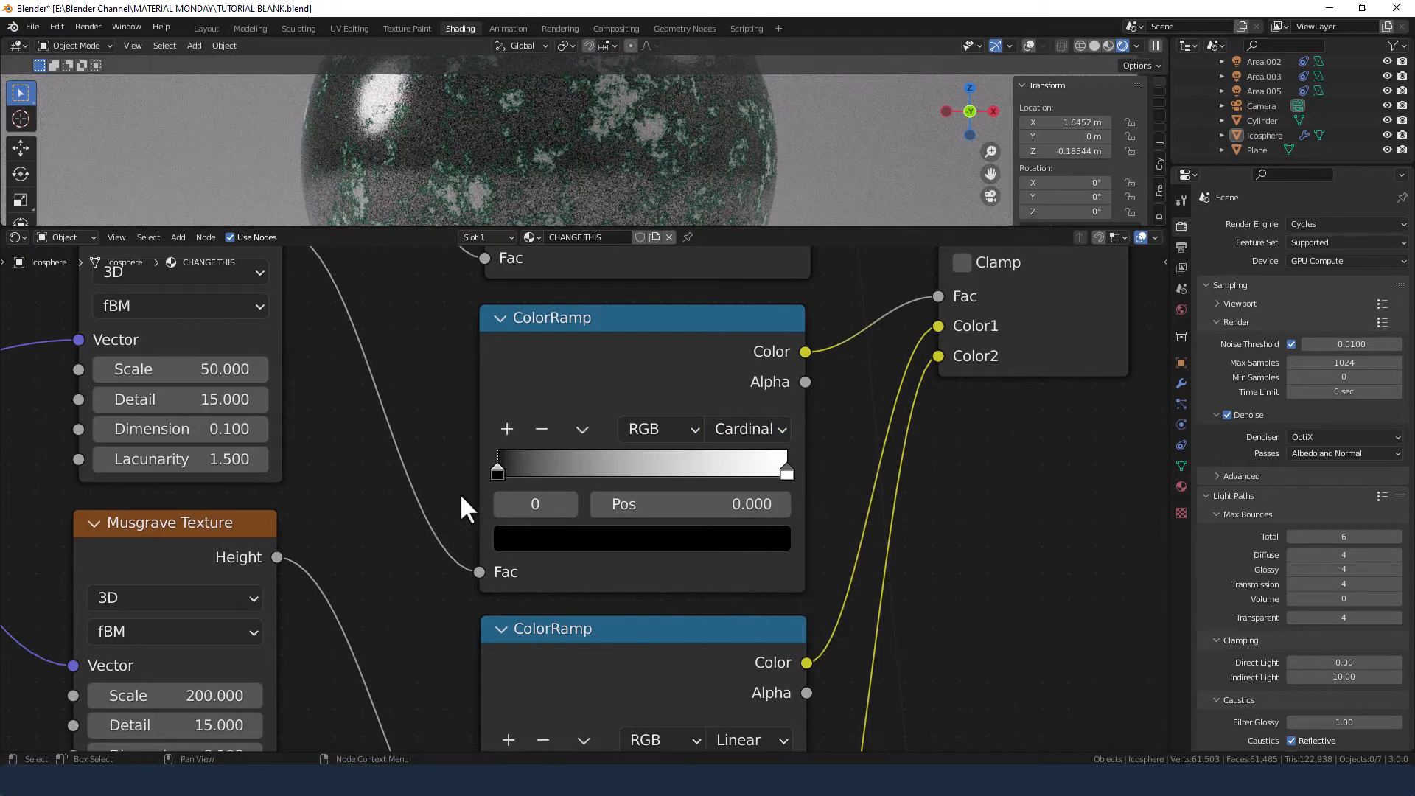
- Turn the Cardinal ColorRamp's black stop at position 0 grey with an HSV value (V) of 0.3
{"action": "left_click", "coordinate": [535, 540]}
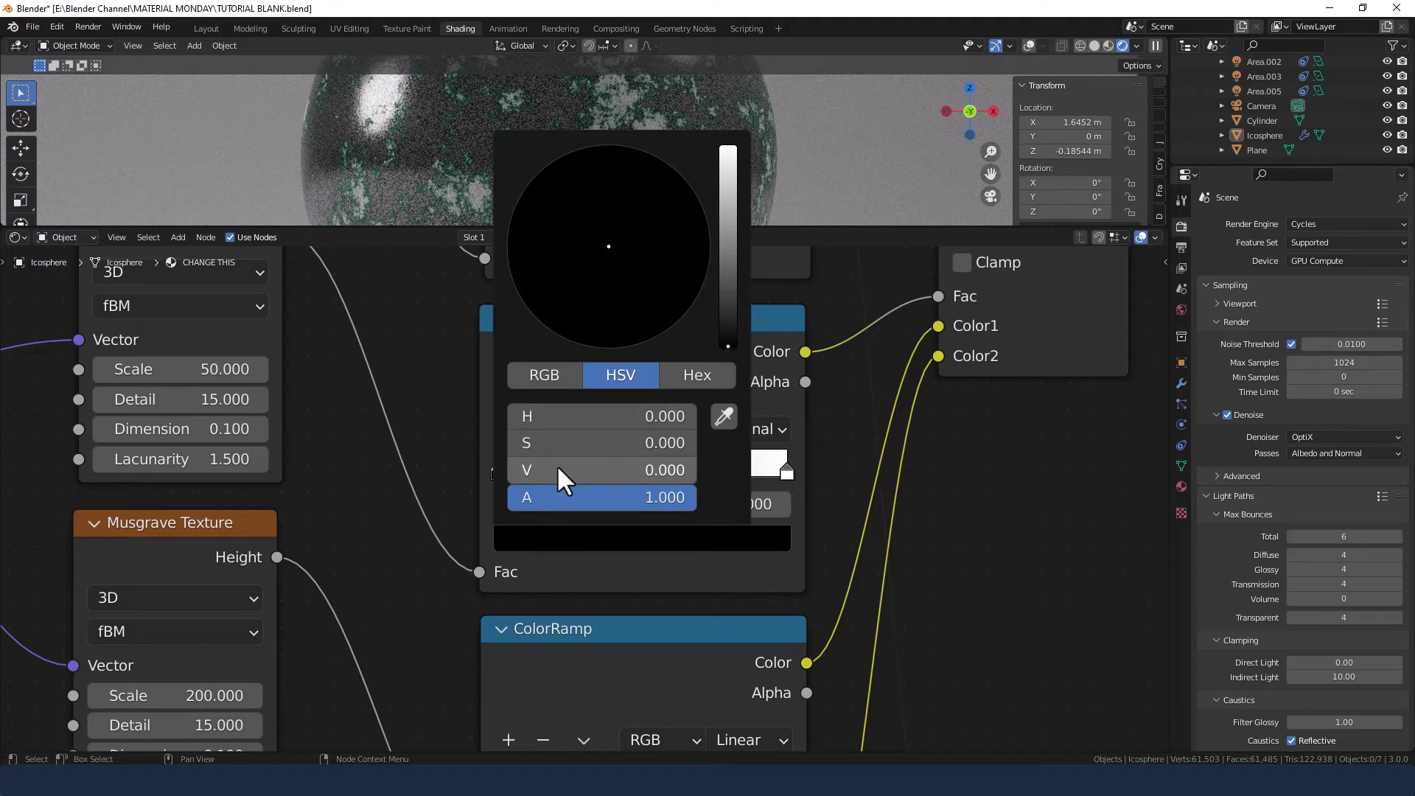
{"action": "left_click_drag", "start_coordinate": [562, 474], "coordinate": [639, 474]}
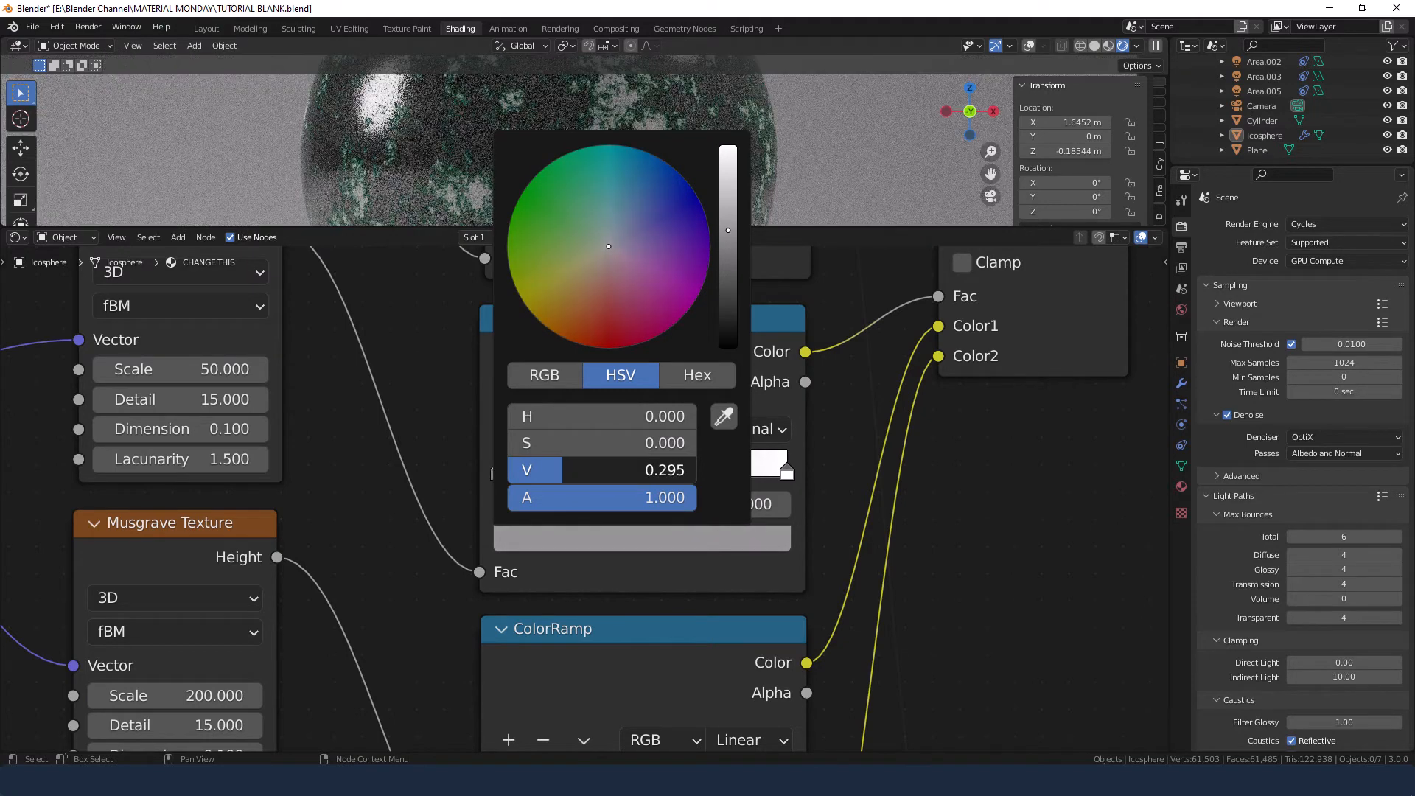
{"action": "left_click", "coordinate": [519, 463]}
{"action": "type", "text": ".3"}
{"action": "key", "text": "Return"}
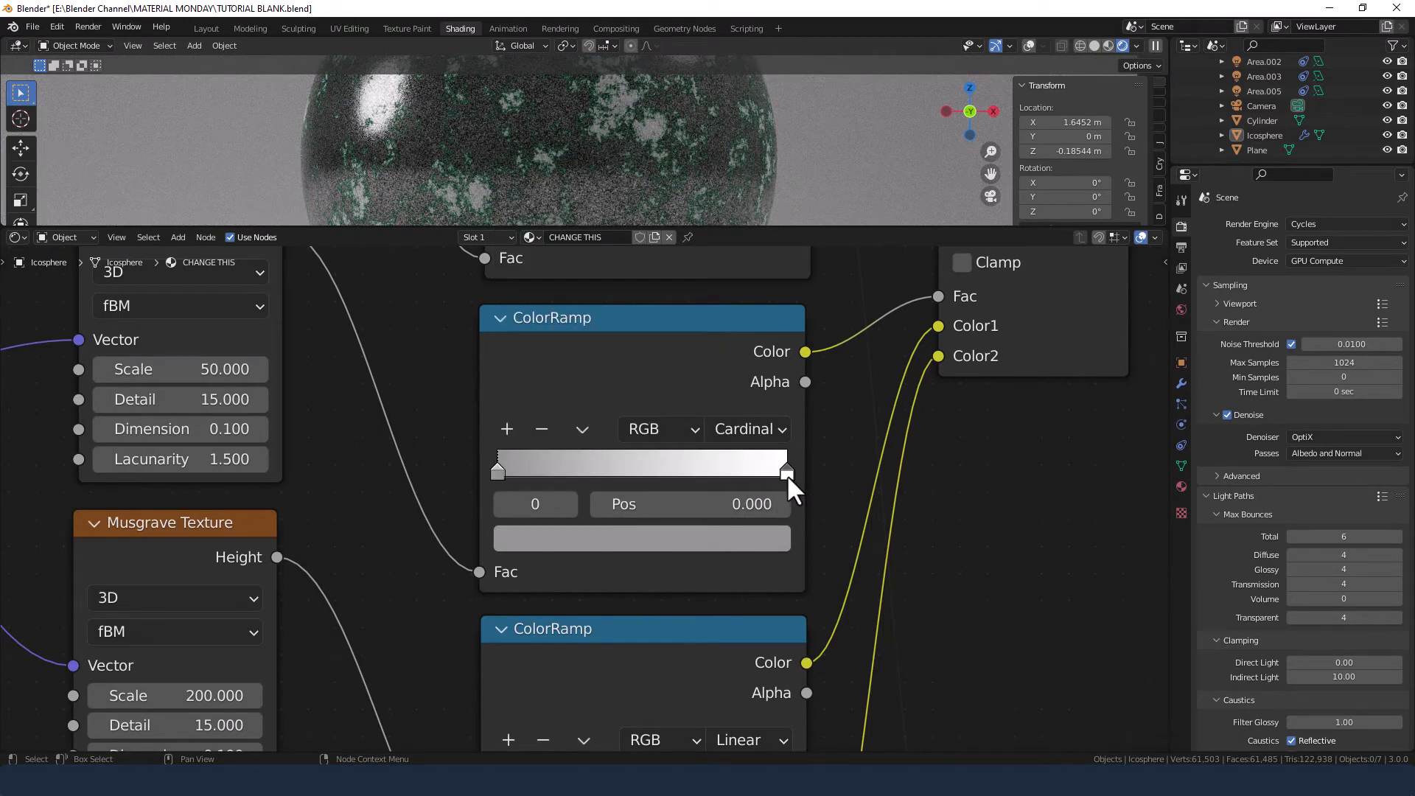
- Turn the black stop brown in the ColorRamp fed by the Scale 200 Musgrave Texture, using H 0.047, S 1.000 and V 0.128
{"action": "middle_click_drag", "start_coordinate": [925, 654], "coordinate": [910, 342]}
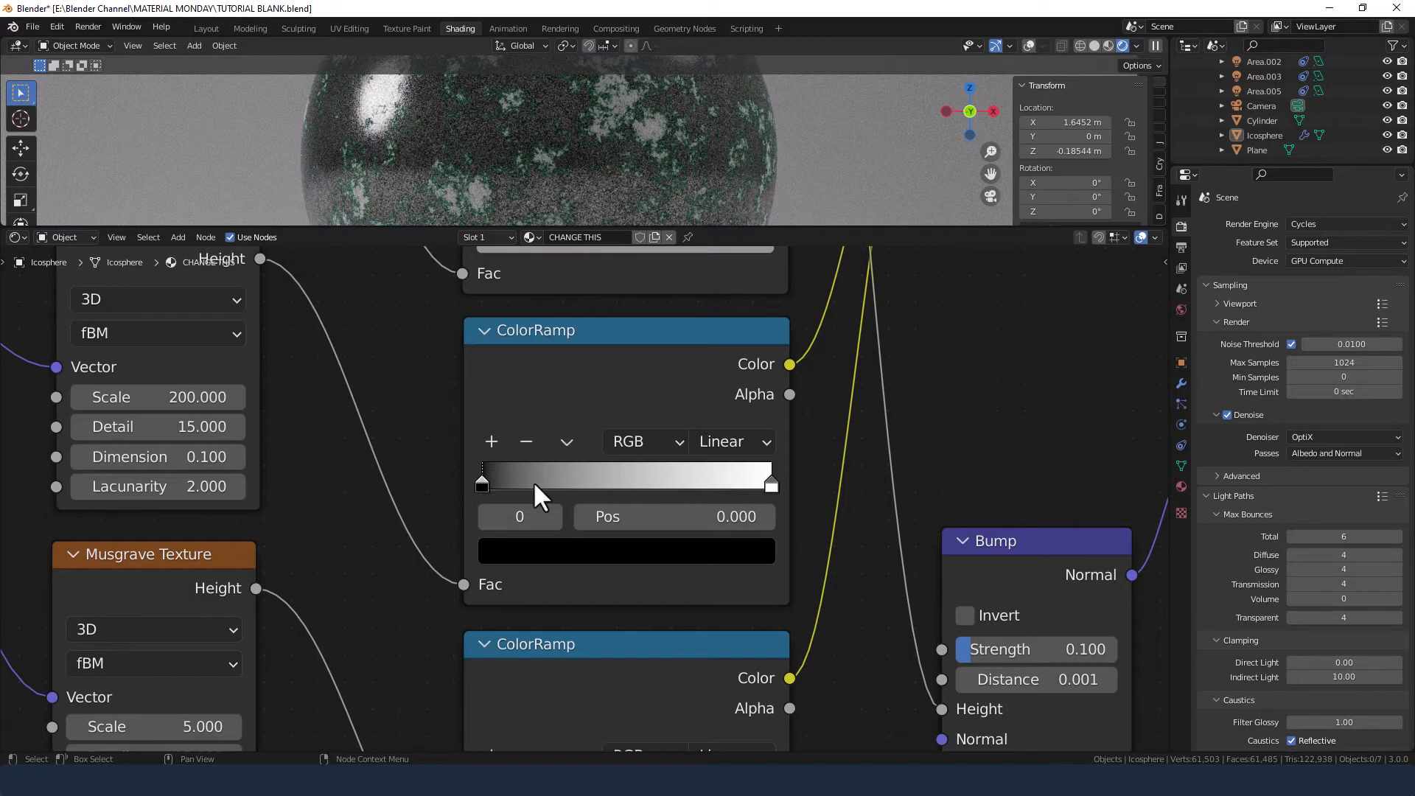
{"action": "left_click", "coordinate": [541, 551]}
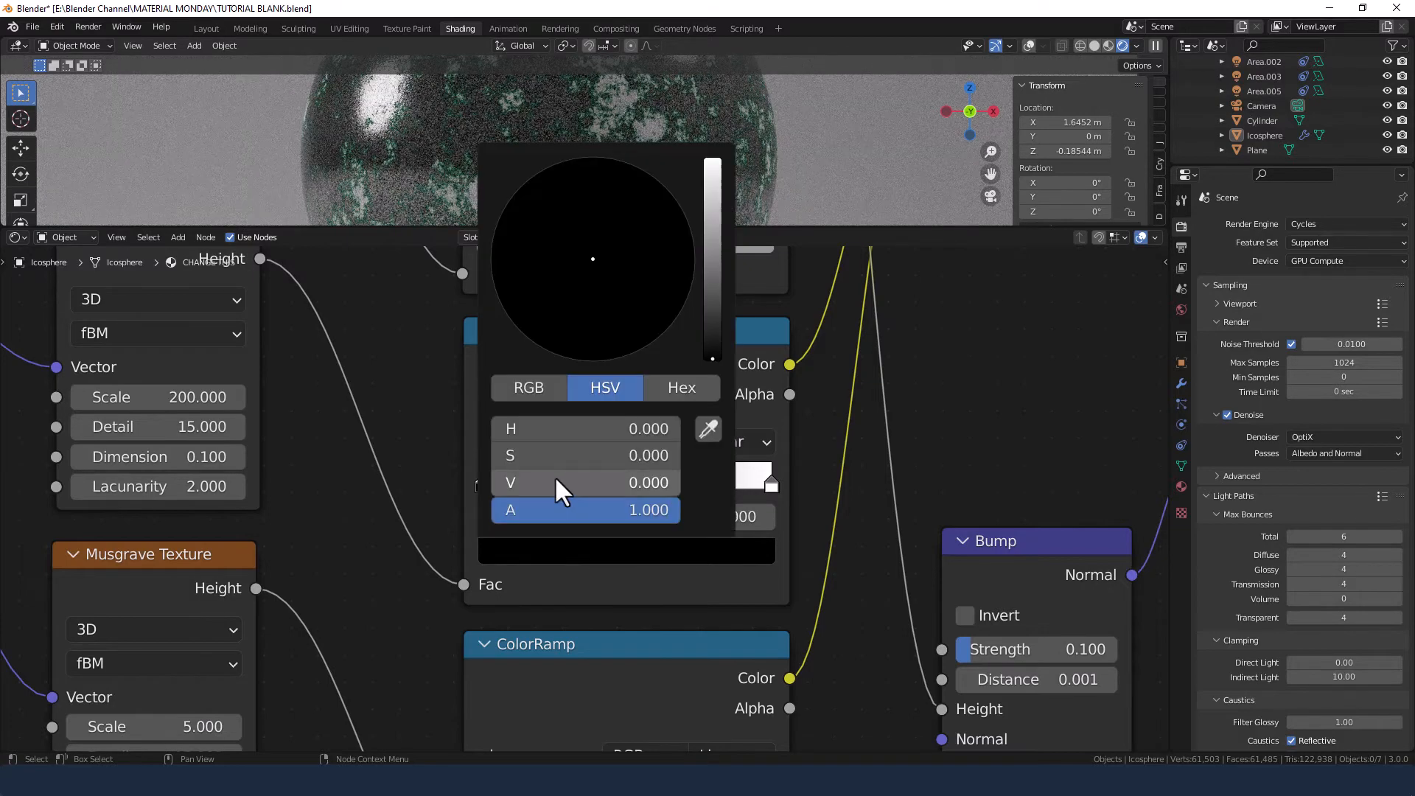
{"action": "left_click_drag", "start_coordinate": [554, 476], "coordinate": [663, 480]}
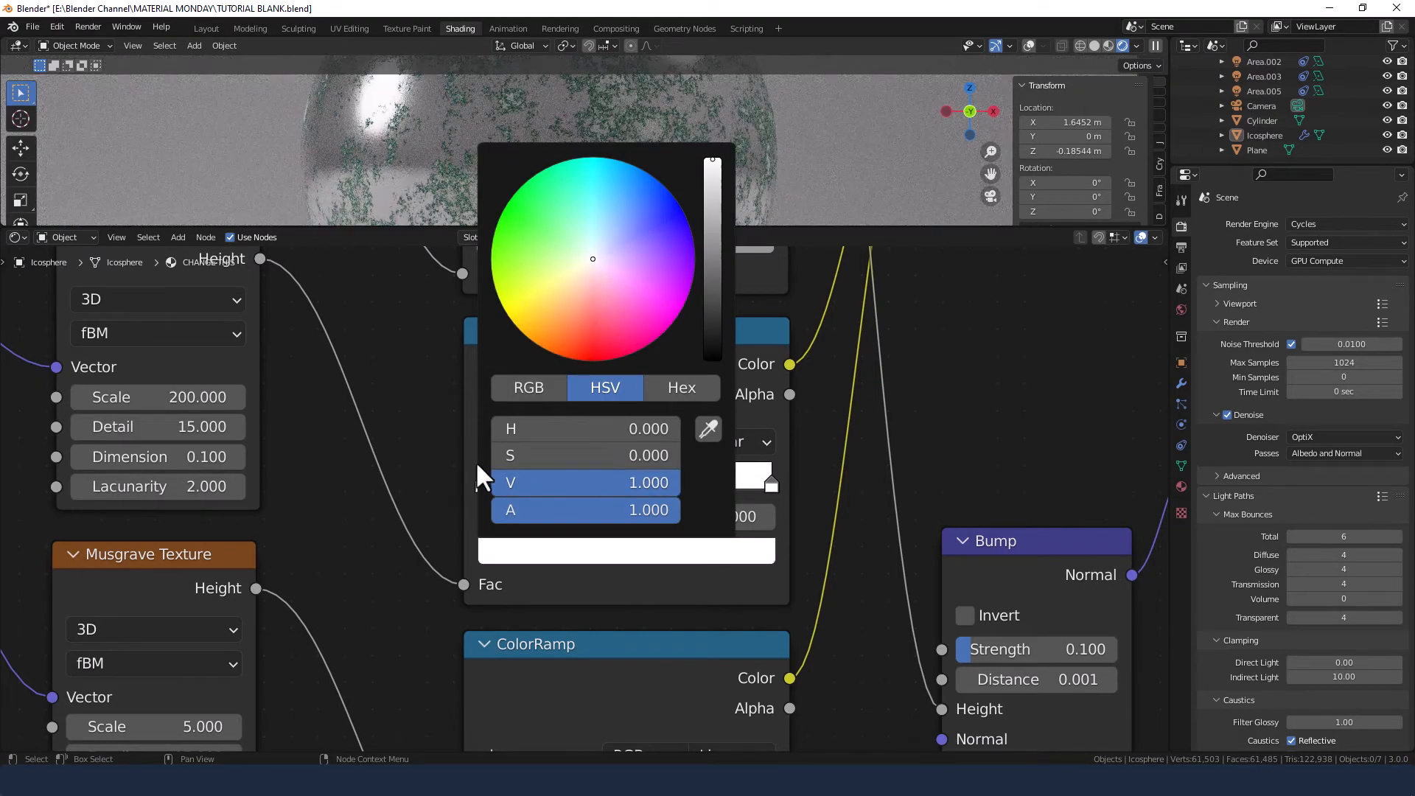
{"action": "left_click_drag", "start_coordinate": [508, 460], "coordinate": [663, 460]}
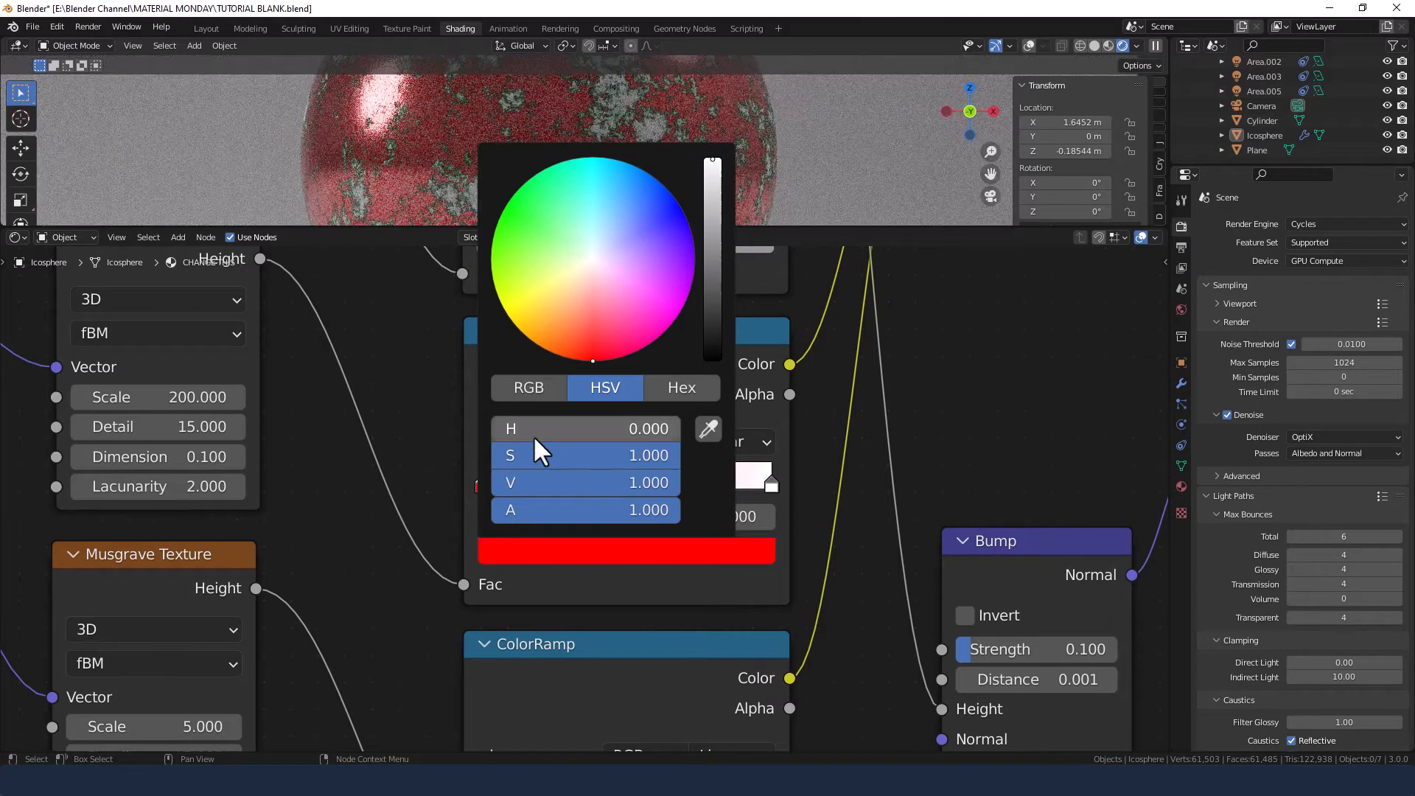
{"action": "left_click_drag", "start_coordinate": [534, 439], "coordinate": [556, 428]}
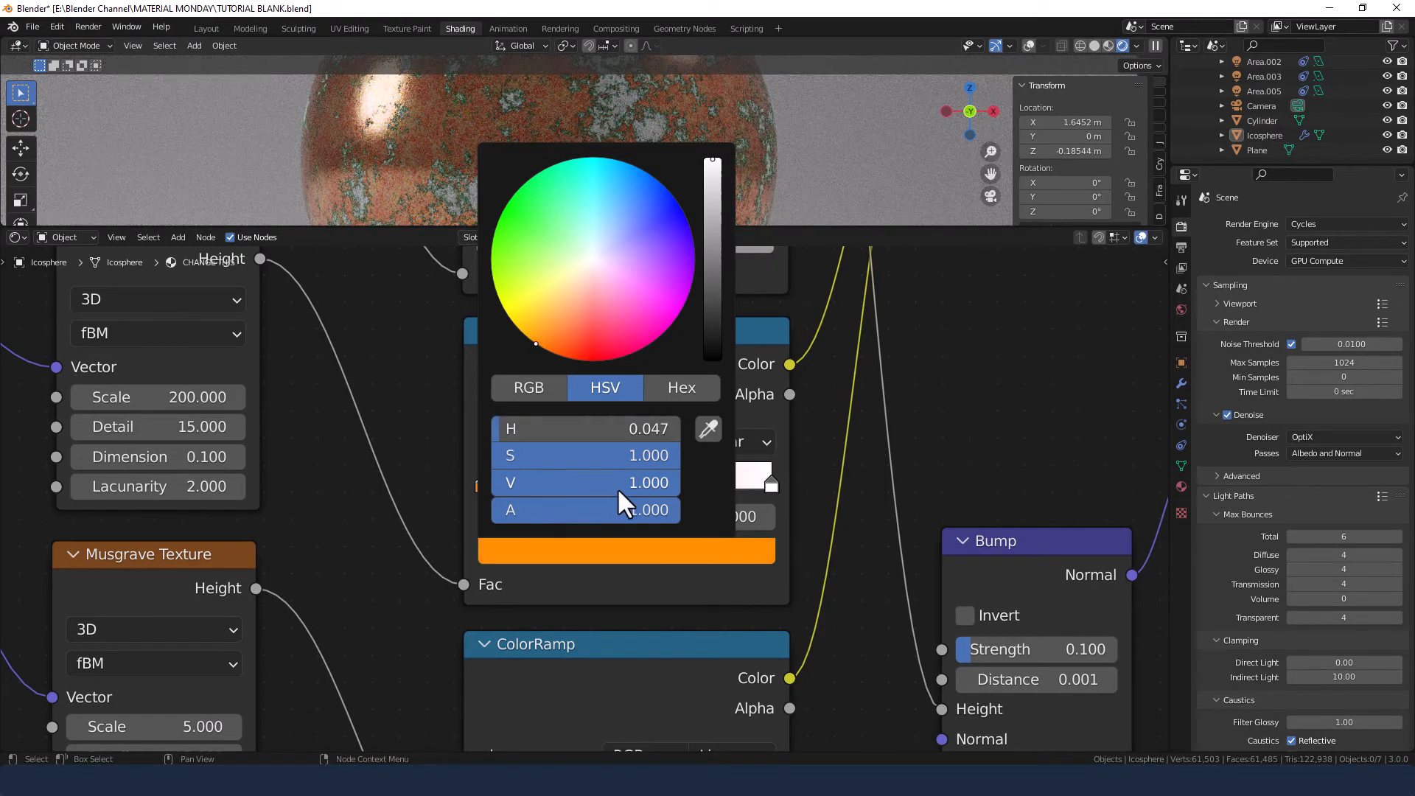
{"action": "left_click_drag", "start_coordinate": [556, 483], "coordinate": [392, 483]}
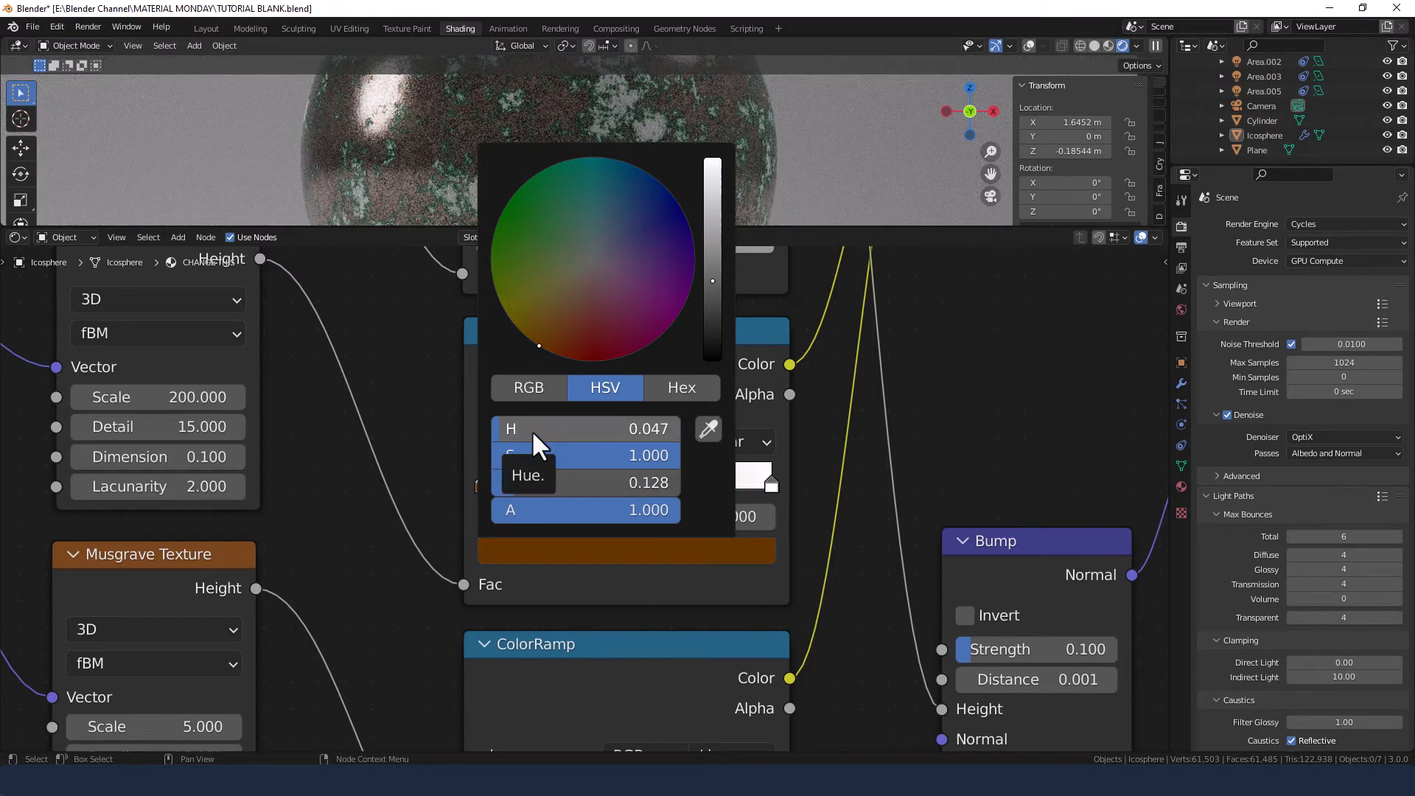
- Shift the brown stop's hue (H) to 0.074 and show its color as a hex code
{"action": "mouse_move", "coordinate": [559, 458]}
{"action": "left_mouse_down"}
{"action": "mouse_move", "coordinate": [538, 458]}
{"action": "mouse_move", "coordinate": [558, 458]}
{"action": "left_mouse_up"}
{"action": "left_click_drag", "start_coordinate": [635, 423], "coordinate": [646, 423]}
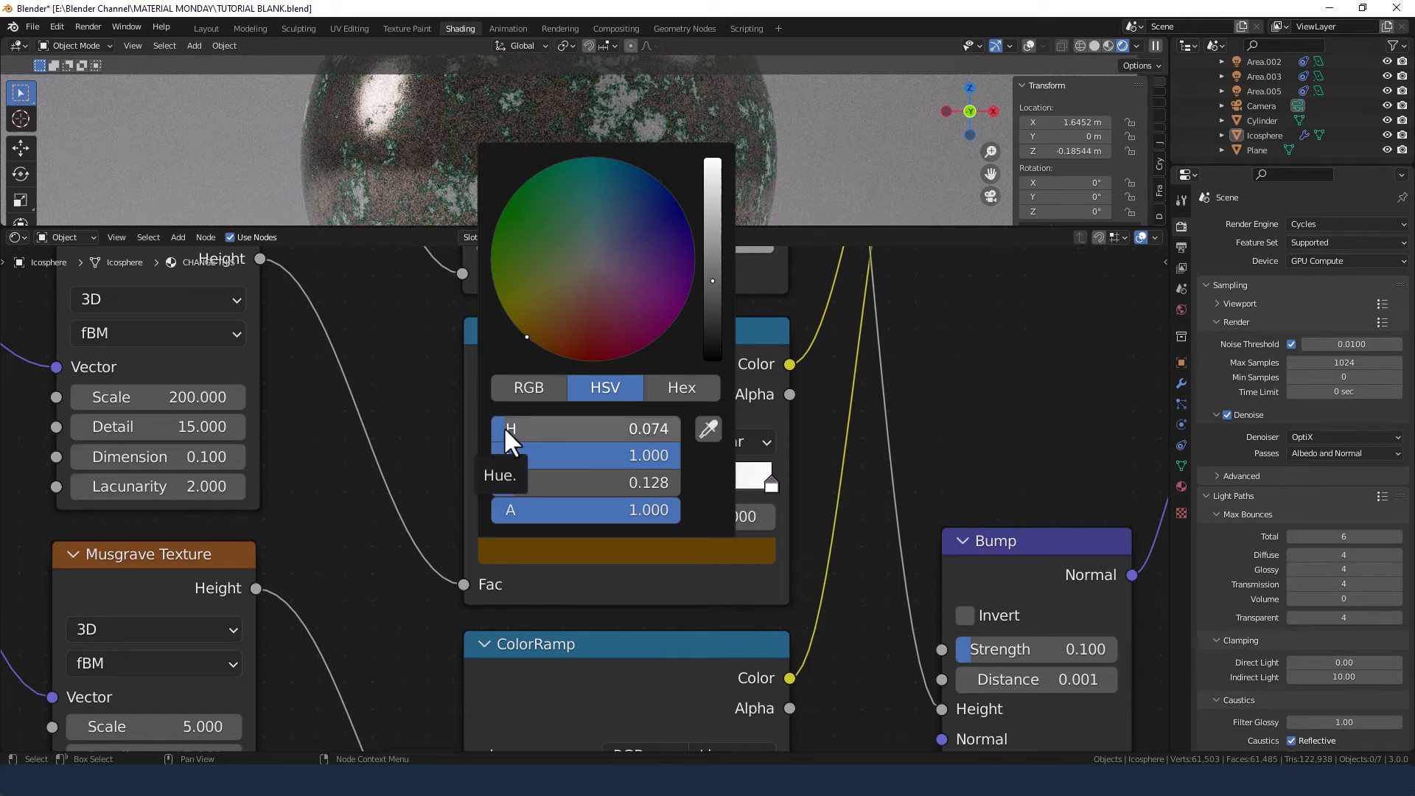
{"action": "left_click", "coordinate": [667, 391]}
{"action": "left_click", "coordinate": [663, 429]}
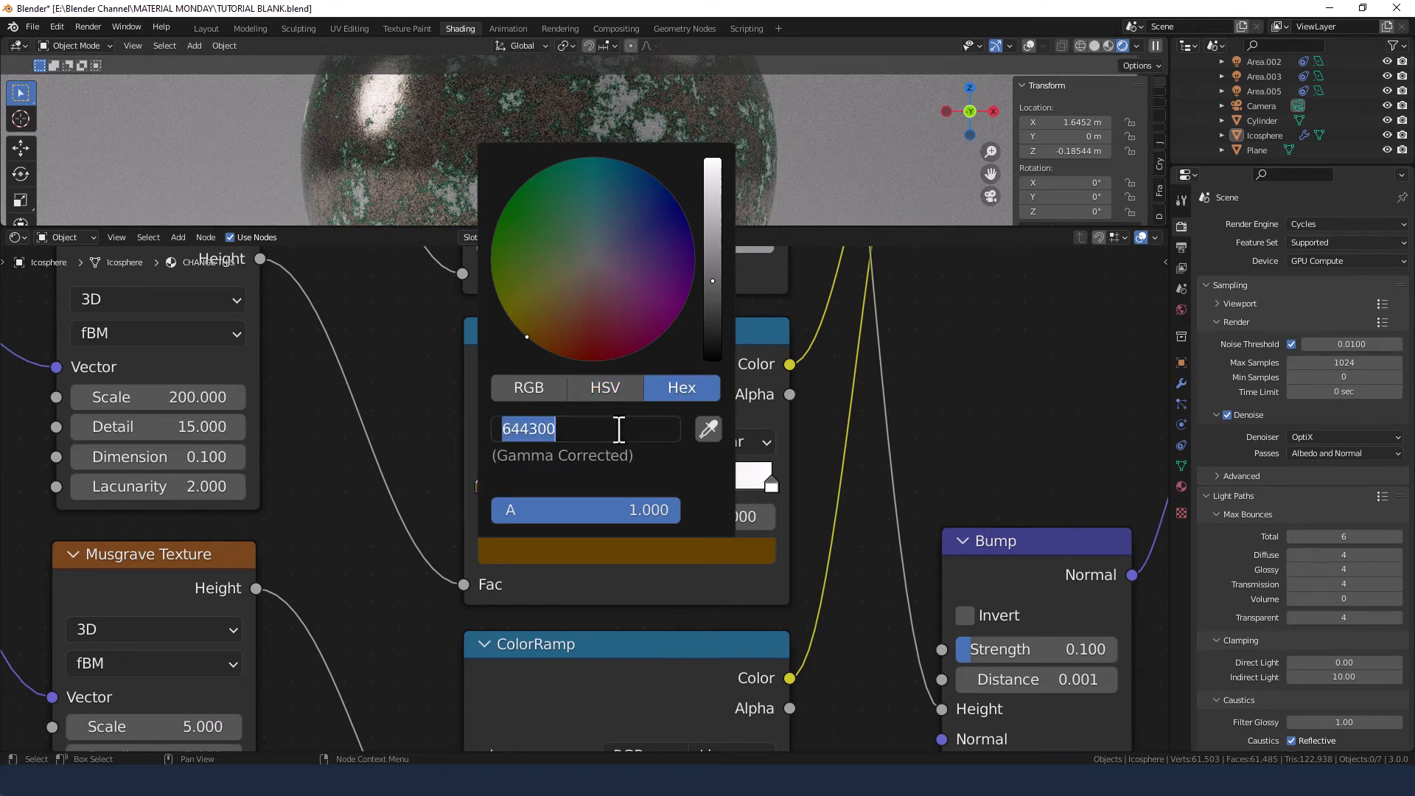
{"action": "key", "text": "Return"}
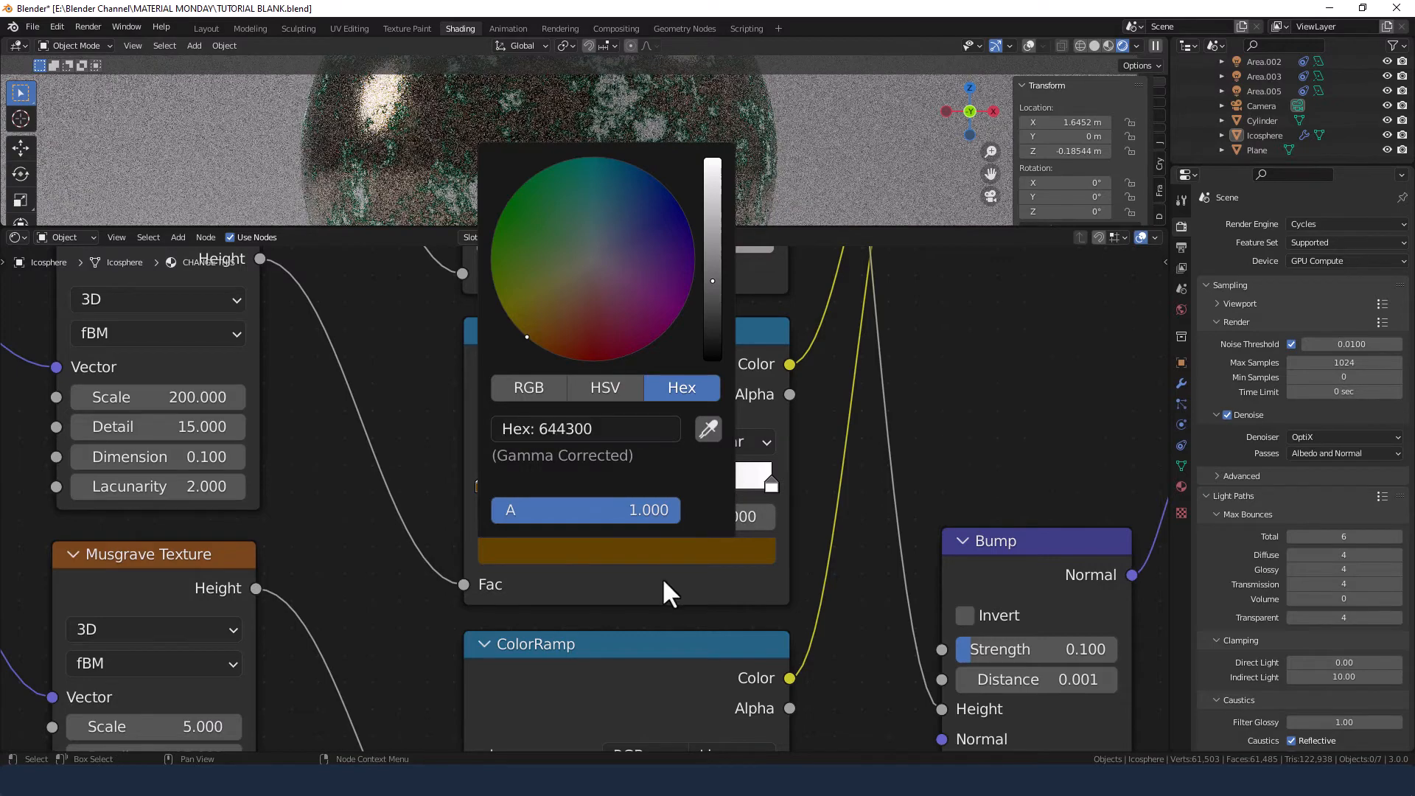
- In the ColorRamp fed by the Scale 200 Musgrave Texture, move the white stop to about 0.368 and set its hex color to 644300
{"action": "left_click", "coordinate": [771, 484]}
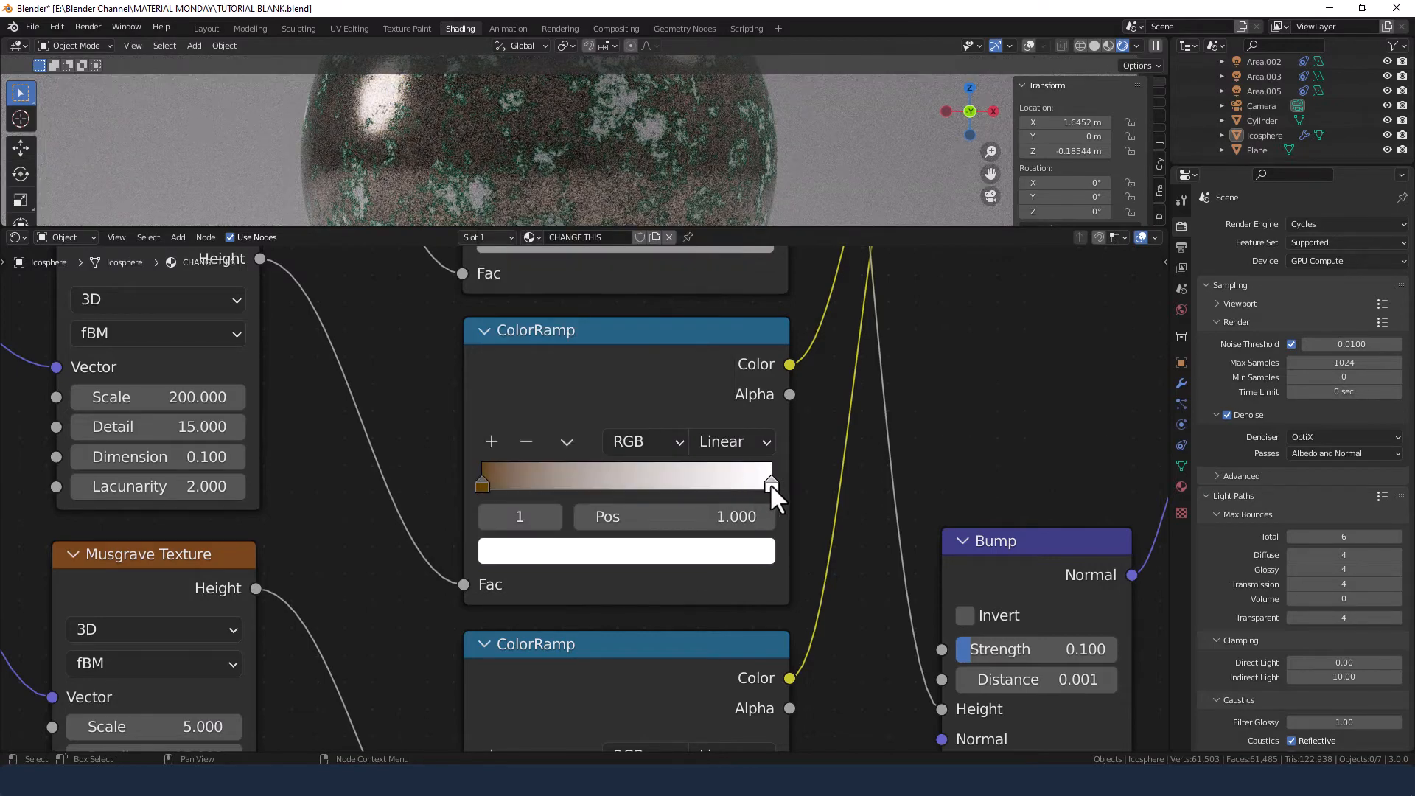
{"action": "left_click_drag", "start_coordinate": [771, 484], "coordinate": [583, 475]}
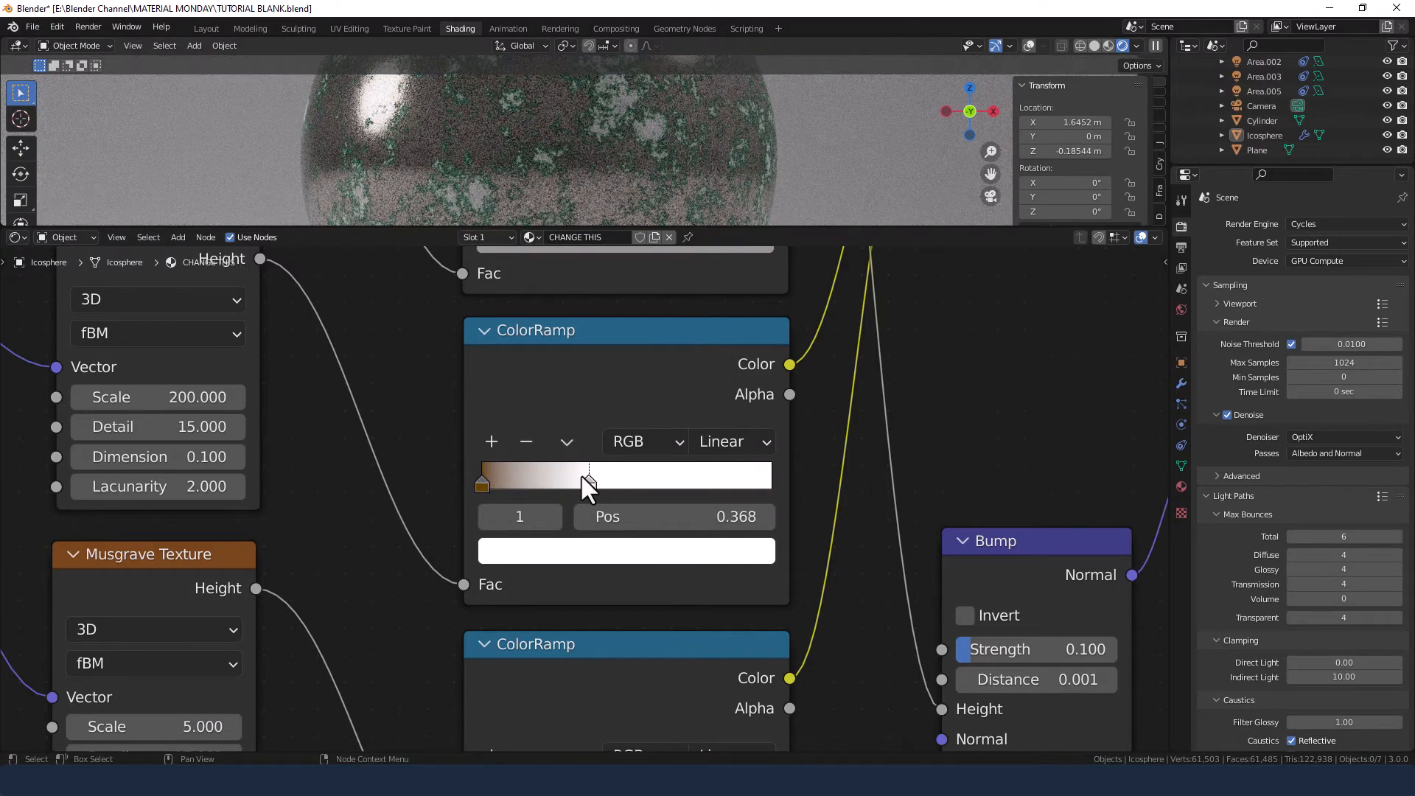
{"action": "left_click", "coordinate": [596, 553]}
{"action": "left_click", "coordinate": [613, 429]}
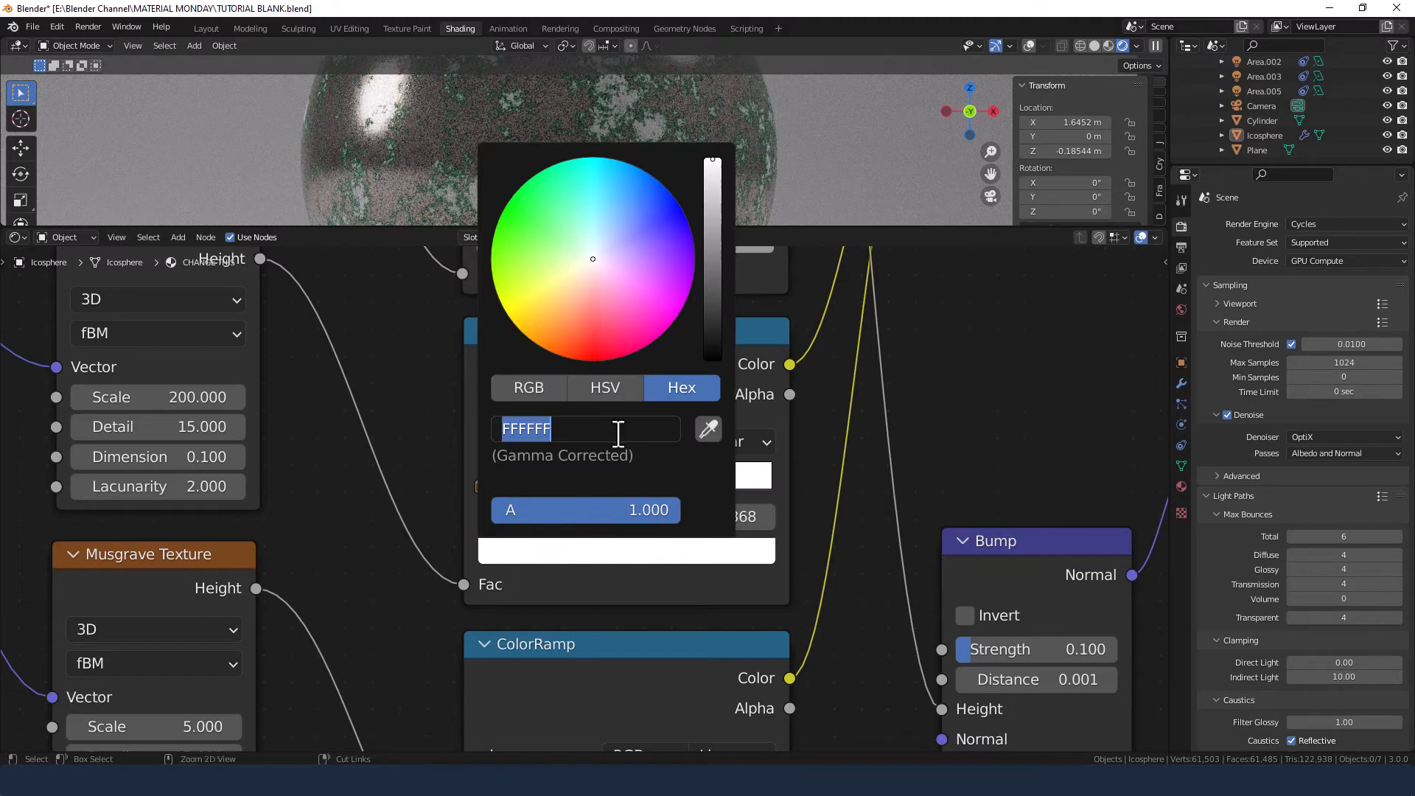
{"action": "type", "text": "644300"}
{"action": "key", "text": "Return"}
- Brighten that second brown stop to an HSV value (V) of 0.178 and set its position to 0.36
{"action": "left_click", "coordinate": [600, 387]}
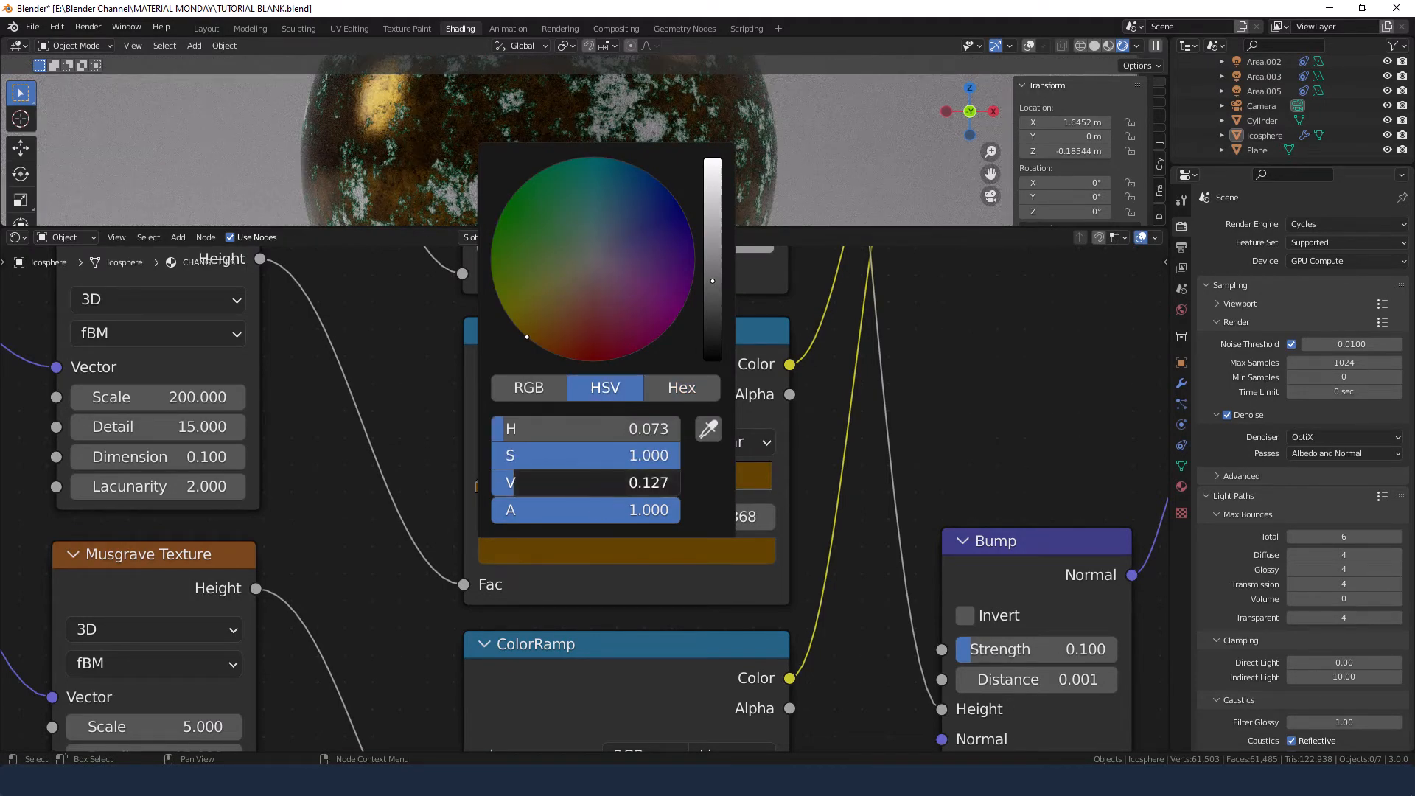
{"action": "left_click_drag", "start_coordinate": [516, 483], "coordinate": [524, 482]}
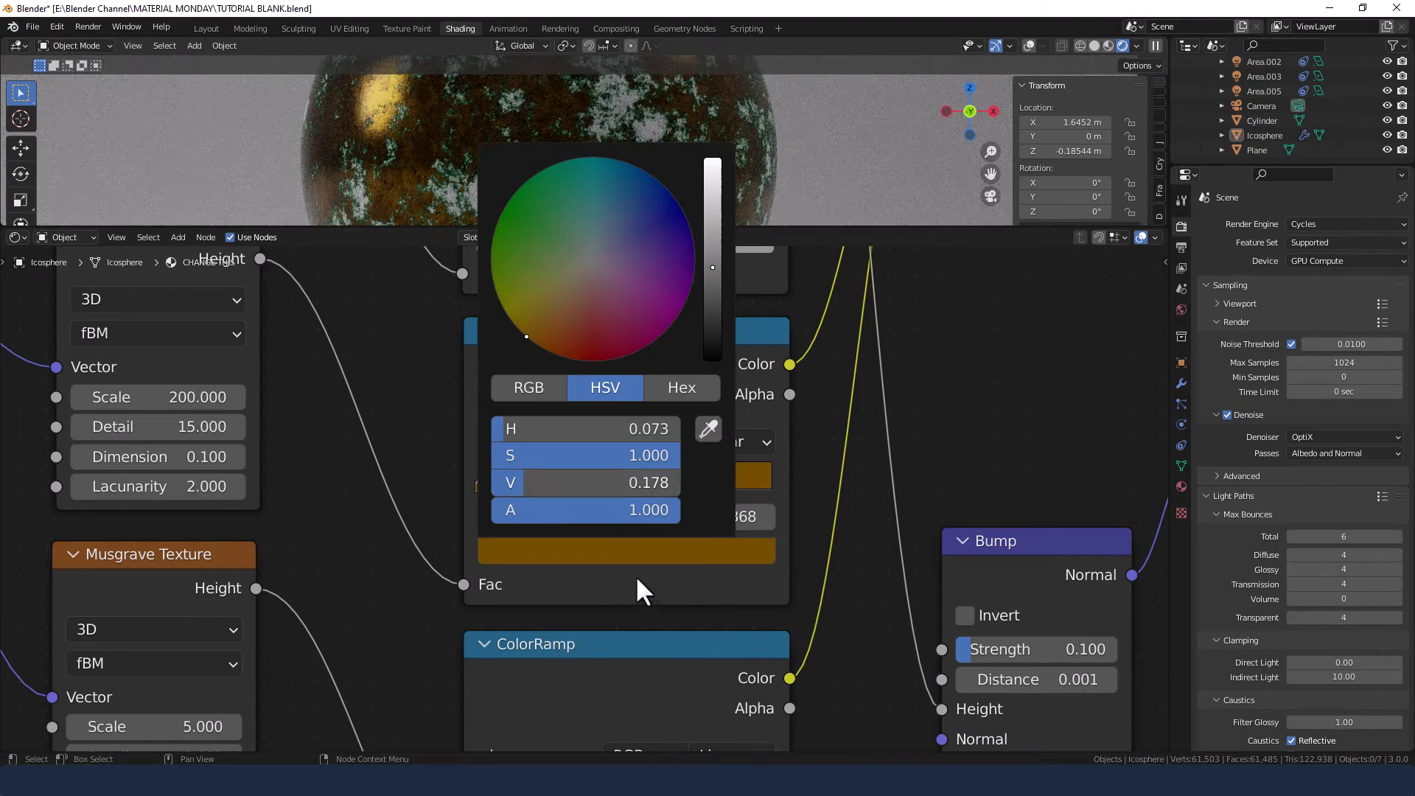
{"action": "left_click", "coordinate": [698, 592]}
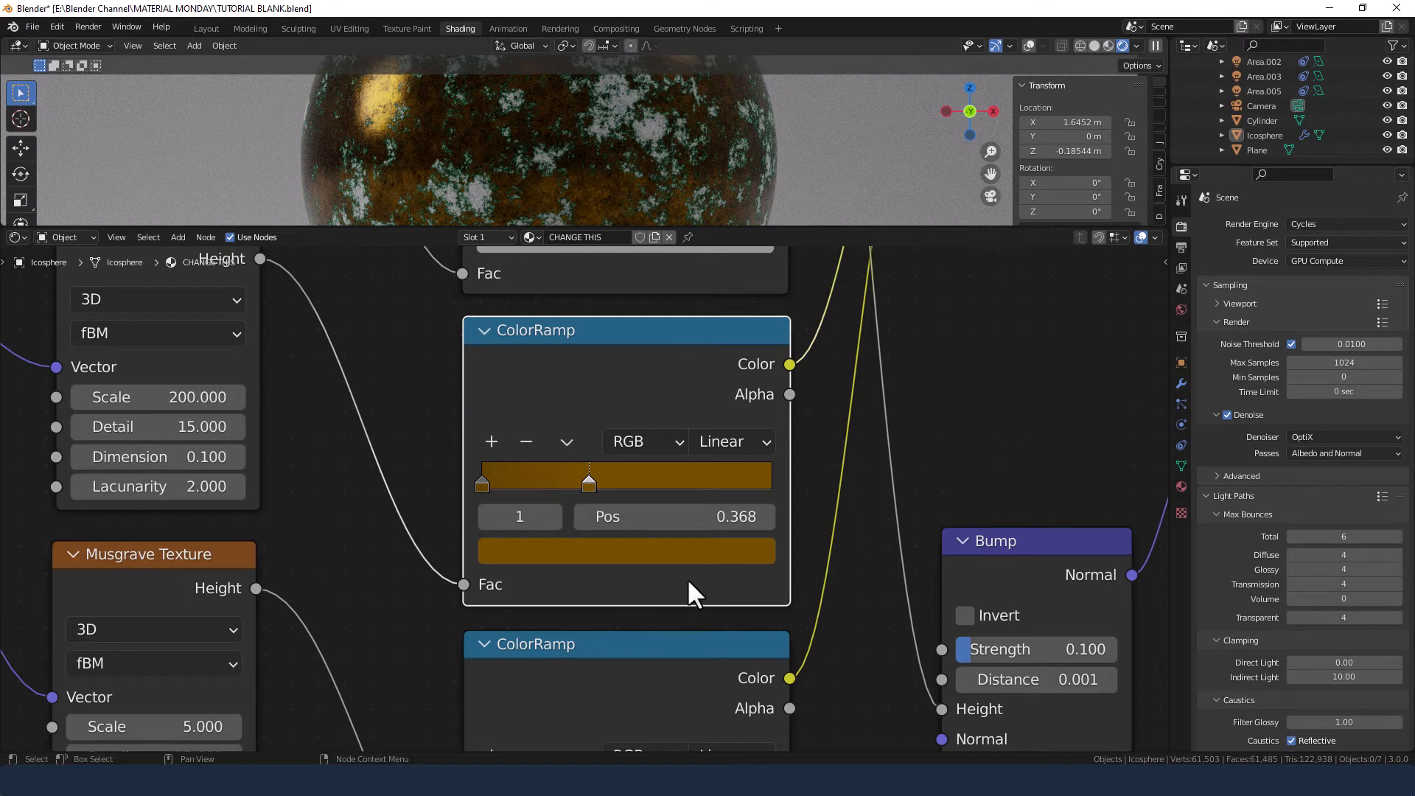
{"action": "left_click", "coordinate": [678, 516]}
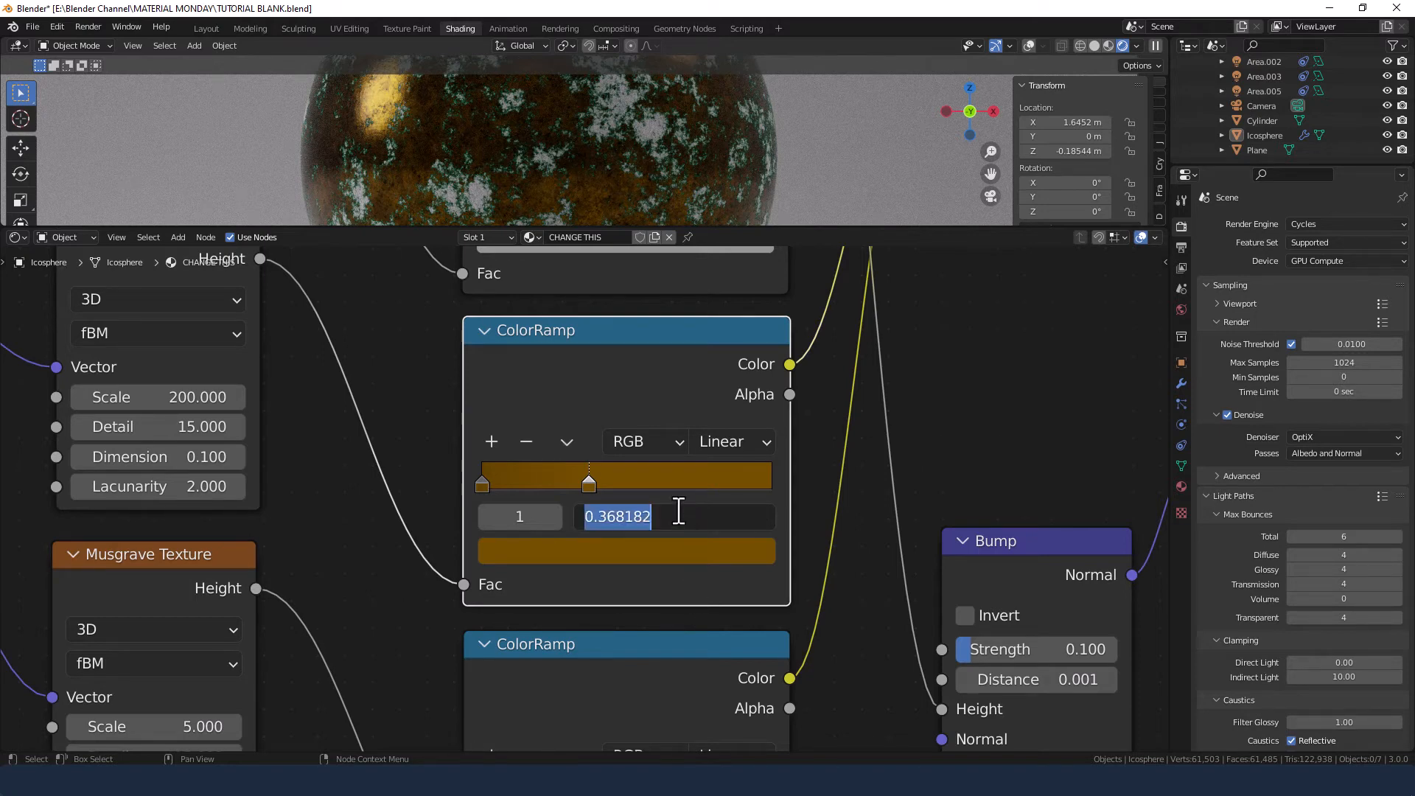
{"action": "type", "text": ".36"}
{"action": "key", "text": "Return"}
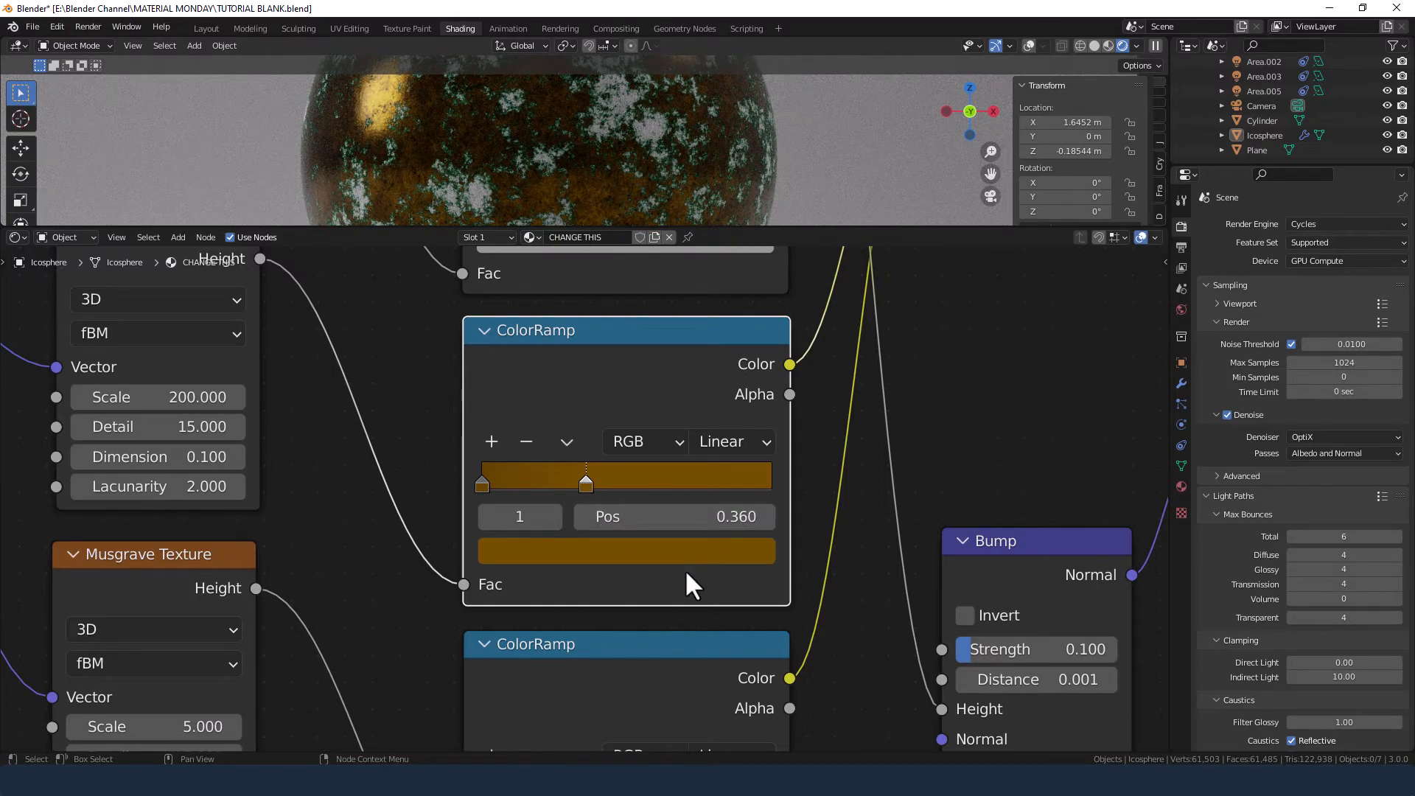
- Add a middle stop at position 0.500 to the ColorRamp fed by the Scale 5 Musgrave Texture and nudge the node slightly
{"action": "middle_click_drag", "start_coordinate": [699, 642], "coordinate": [673, 353]}
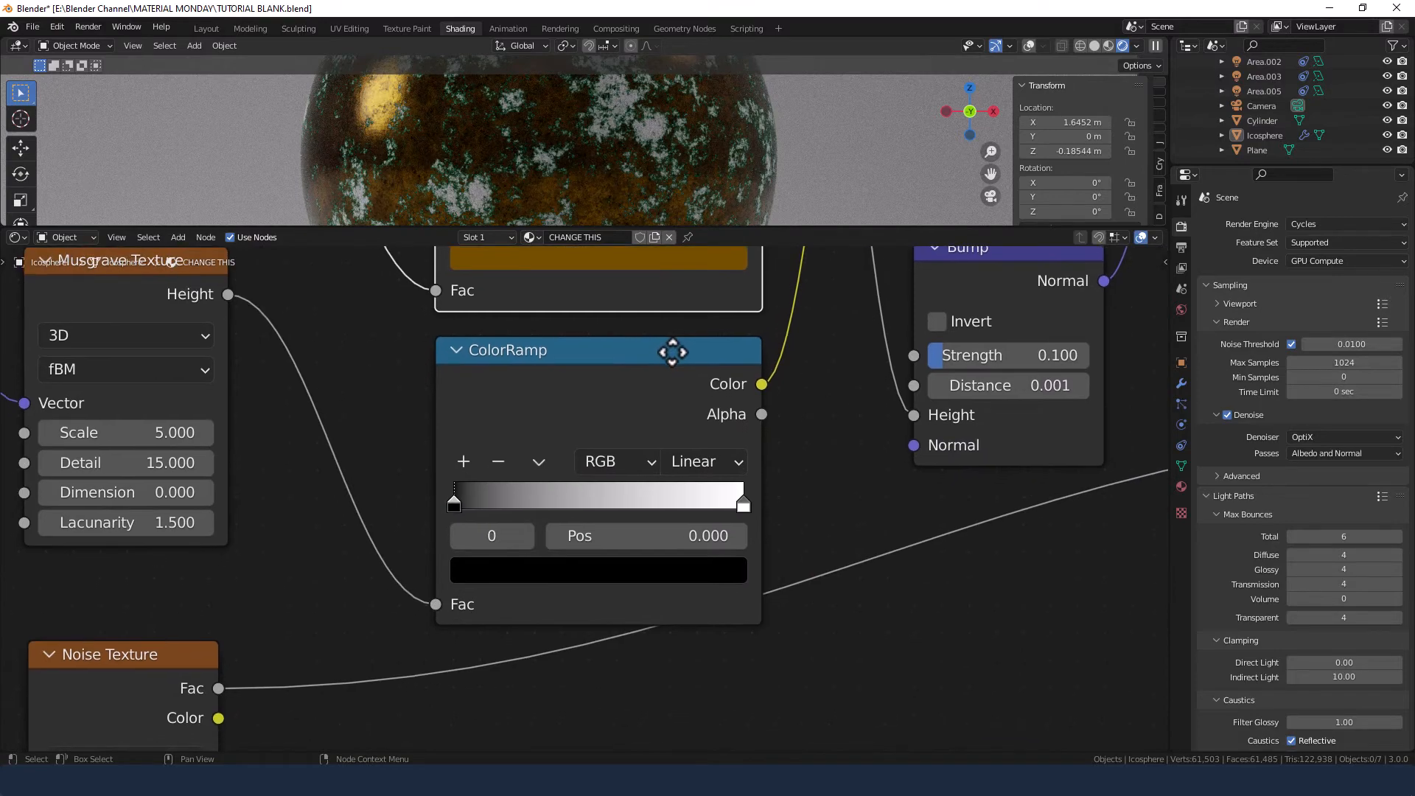
{"action": "left_click", "coordinate": [463, 461]}
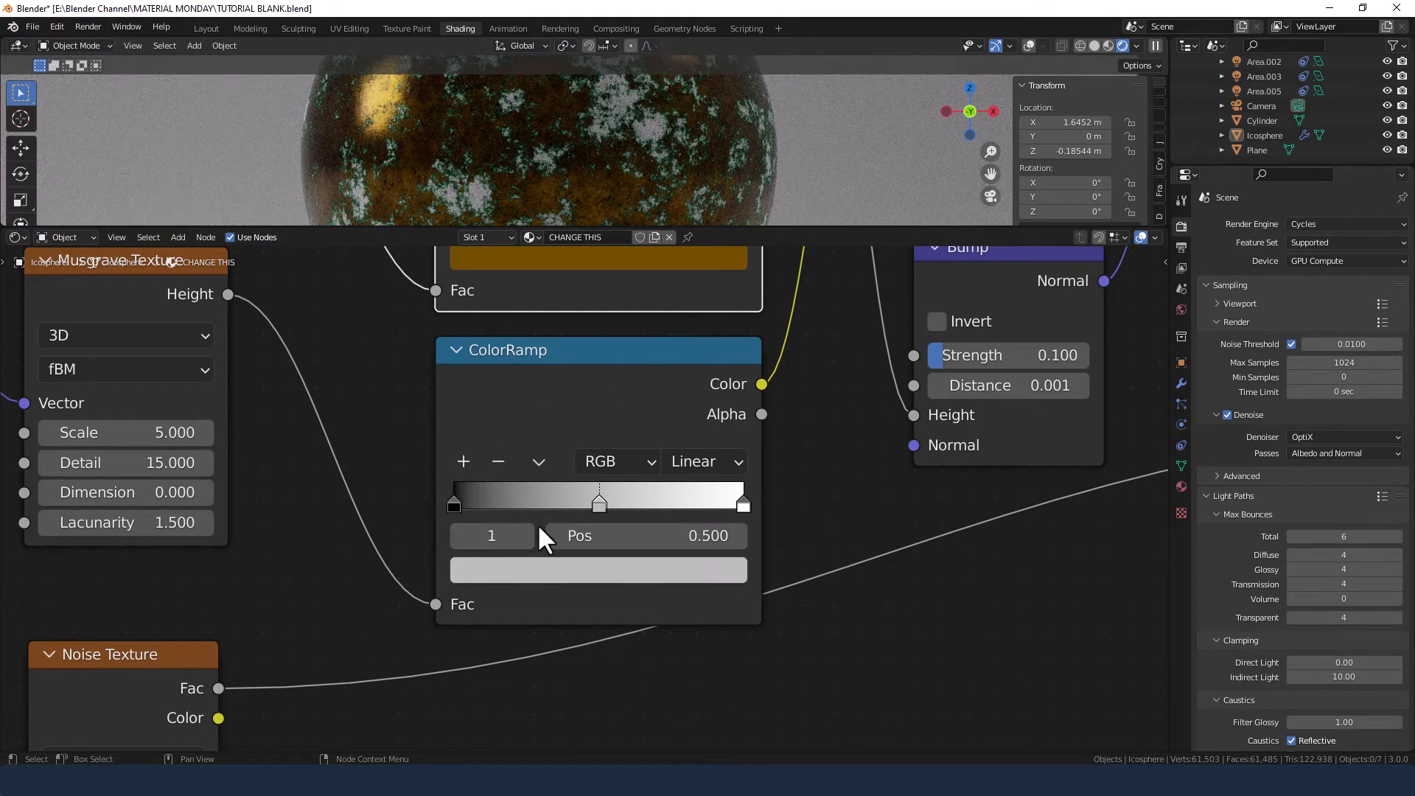
{"action": "scroll", "coordinate": [539, 526], "scroll_direction": "up", "scroll_amount": 1}
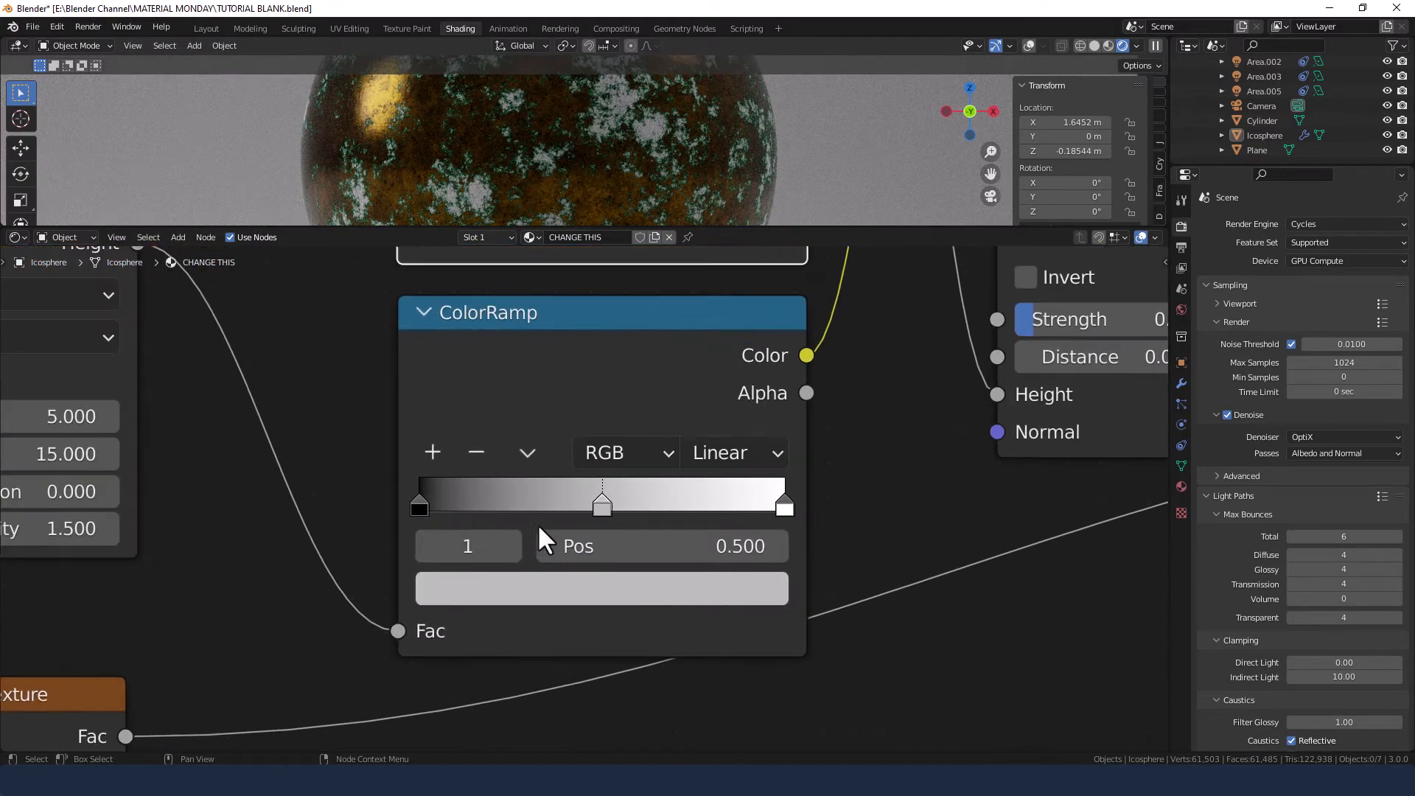
{"action": "left_click", "coordinate": [419, 507]}
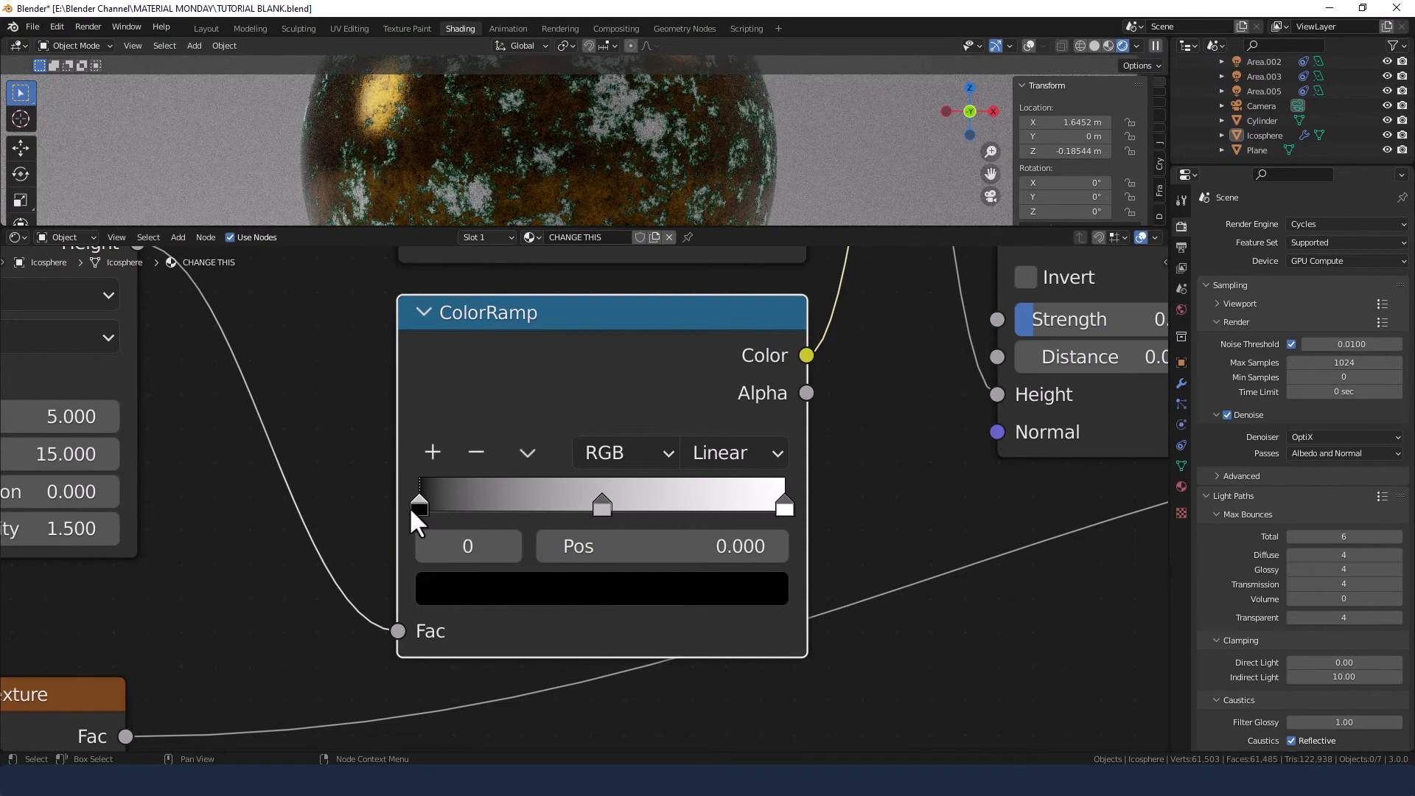
{"action": "left_click_drag", "start_coordinate": [418, 510], "coordinate": [395, 508]}
{"action": "key", "text": "g"}
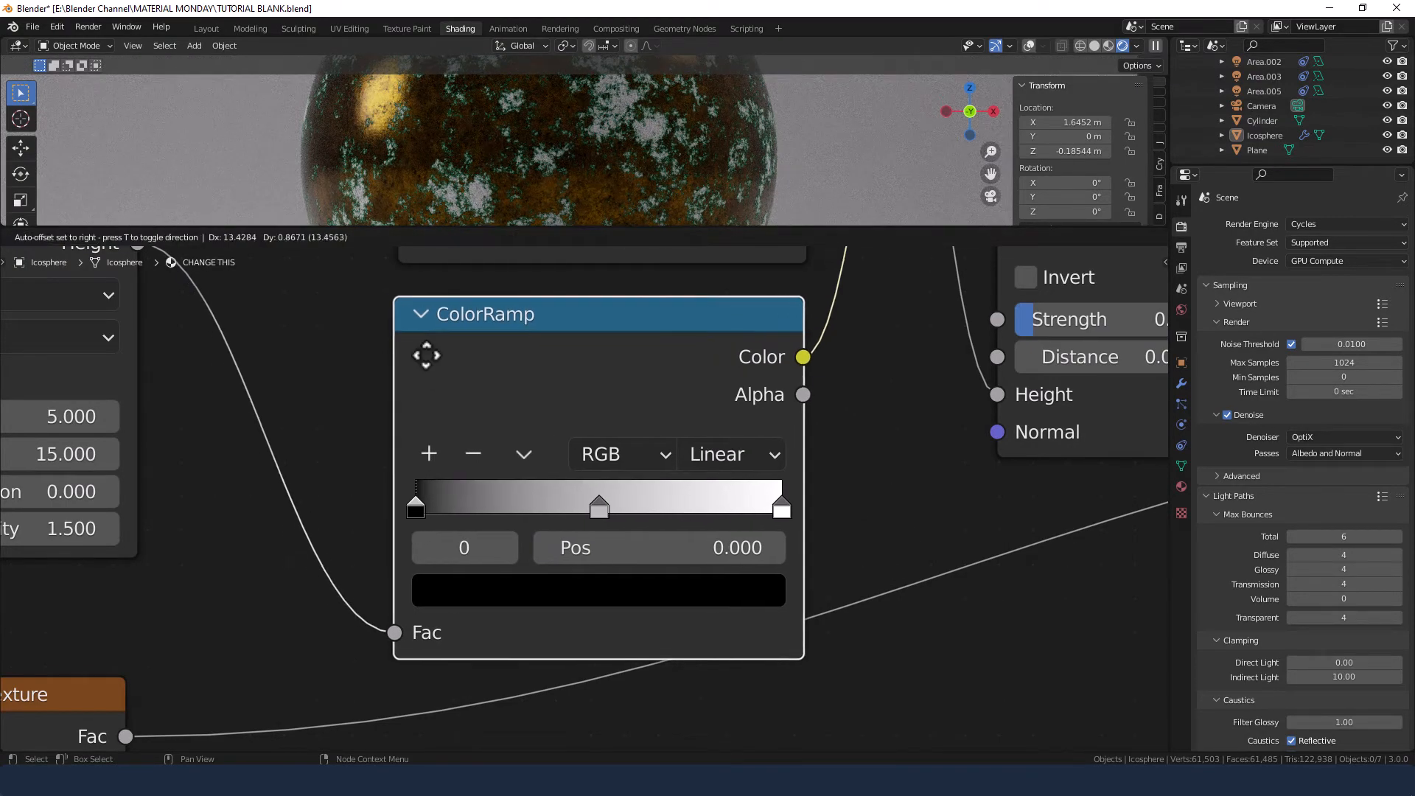
{"action": "left_click", "coordinate": [423, 353]}
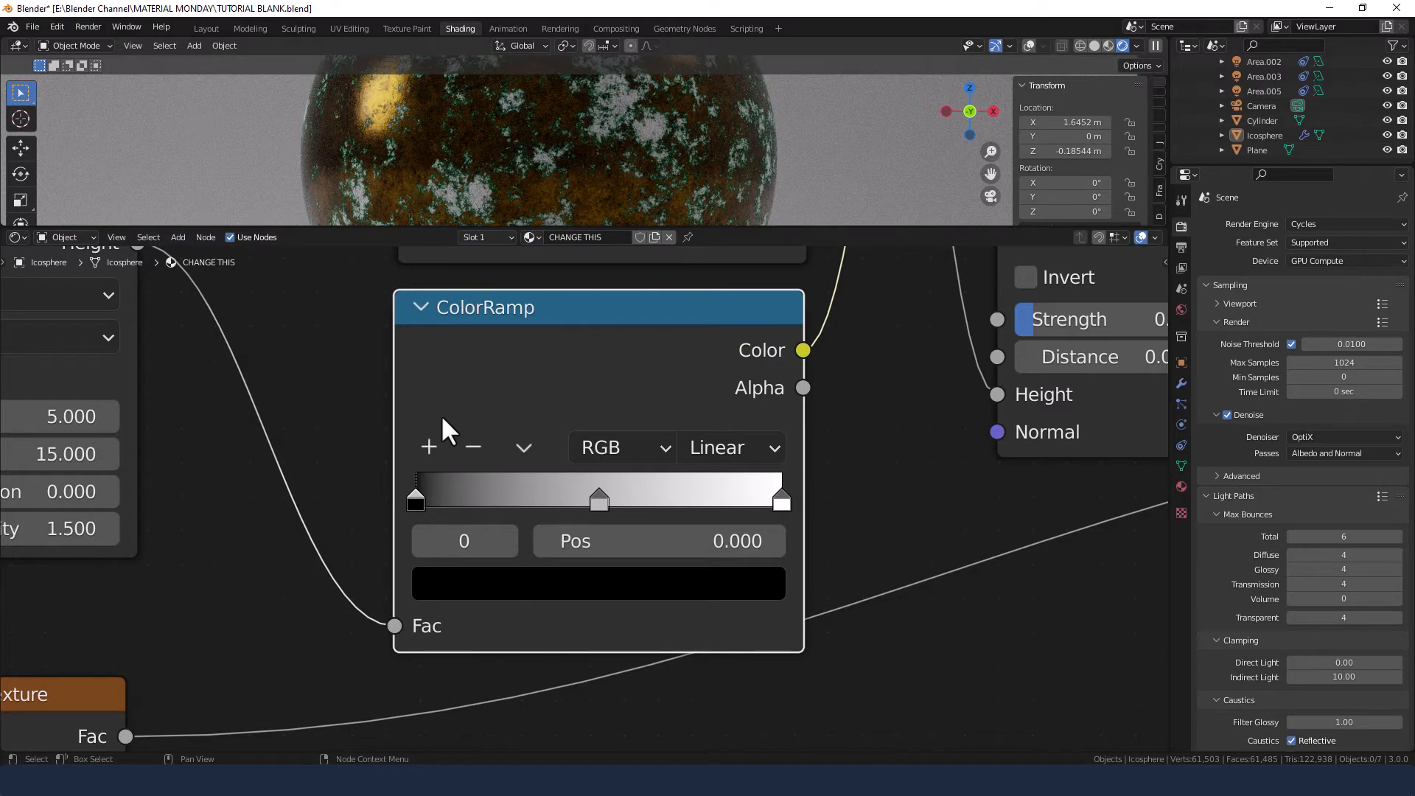
- Turn this ColorRamp's black stop at position 0 dark green, using H 0.340, S 1.000 and a low V
{"action": "left_click", "coordinate": [493, 589]}
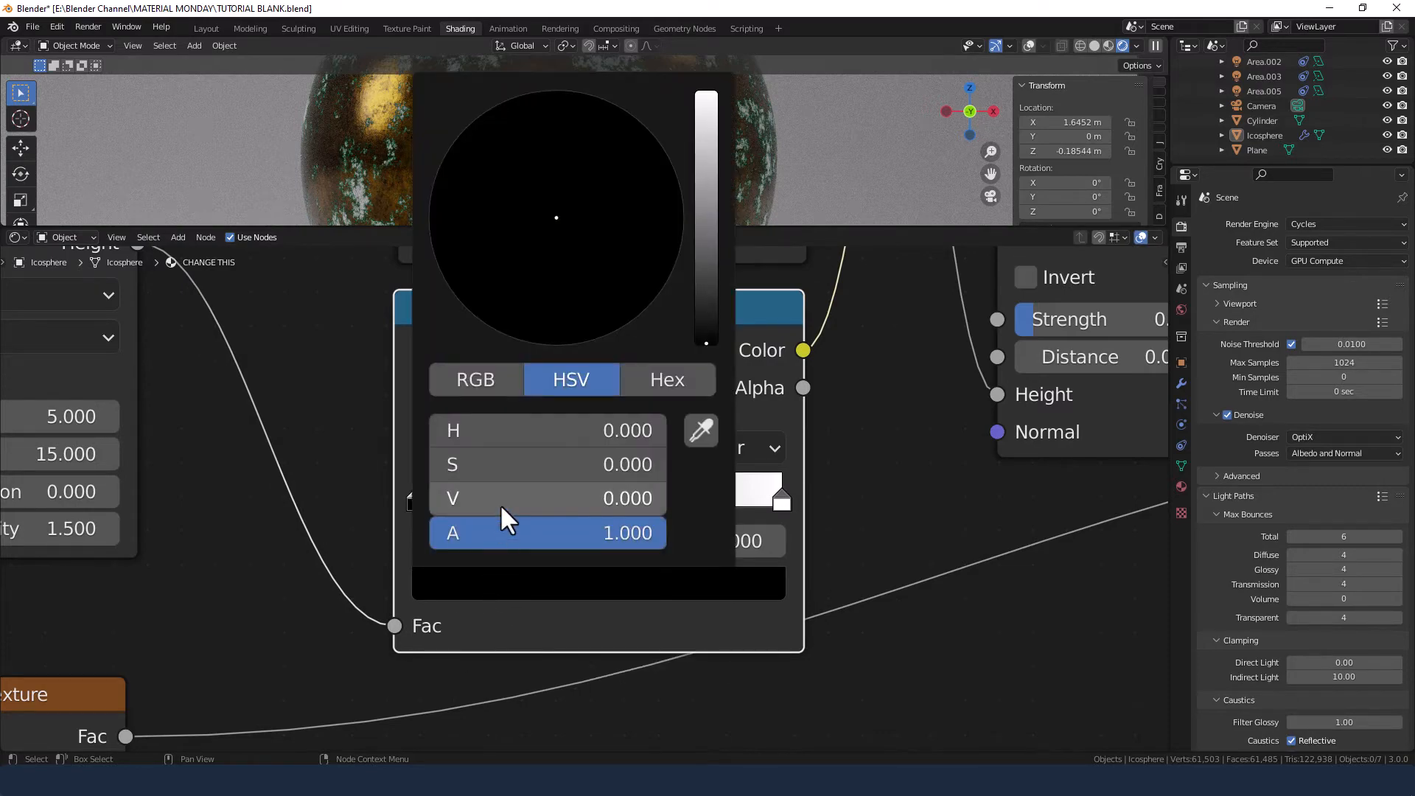
{"action": "left_click_drag", "start_coordinate": [500, 502], "coordinate": [590, 499]}
{"action": "mouse_move", "coordinate": [440, 462]}
{"action": "left_mouse_down"}
{"action": "mouse_move", "coordinate": [461, 429]}
{"action": "mouse_move", "coordinate": [540, 429]}
{"action": "mouse_move", "coordinate": [508, 429]}
{"action": "left_mouse_up"}
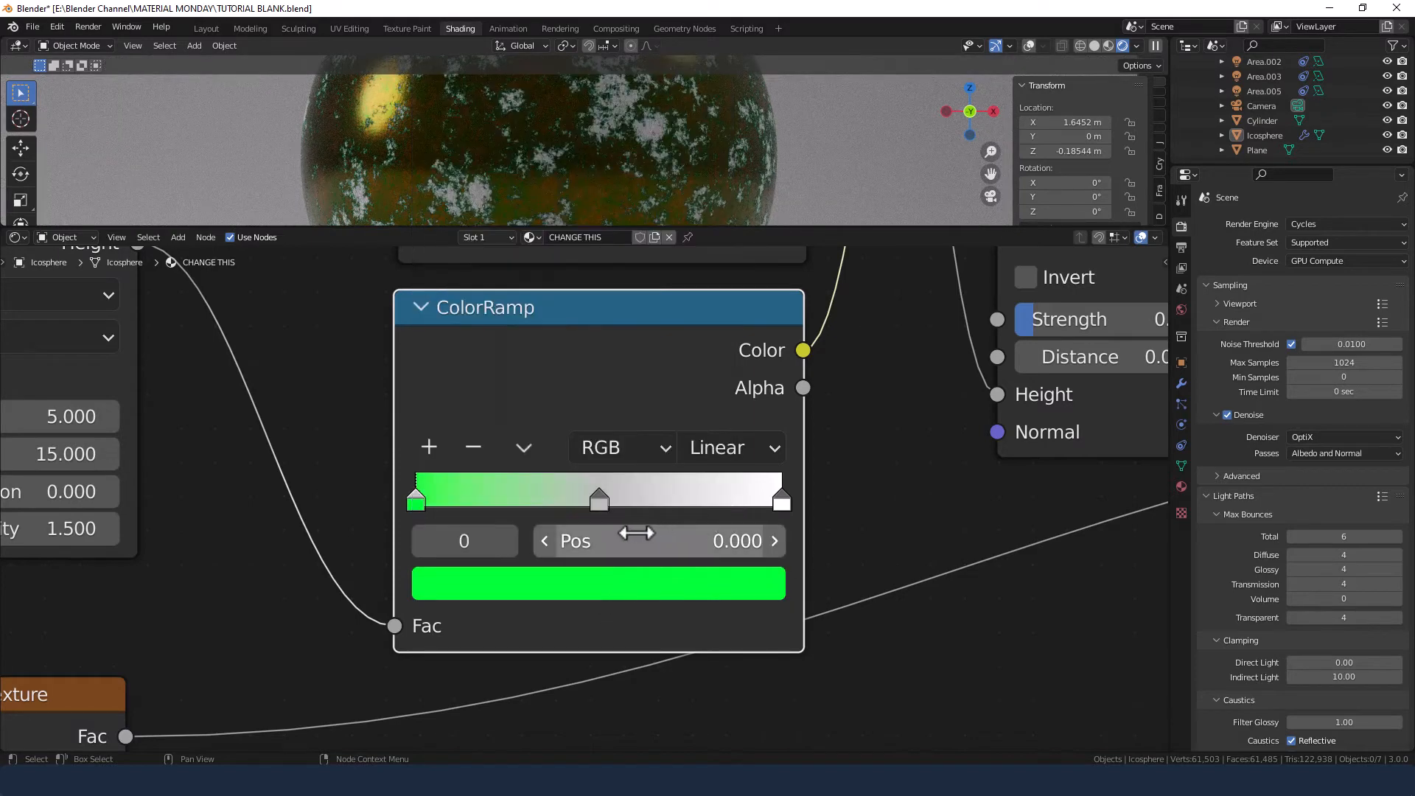
{"action": "left_click", "coordinate": [563, 593]}
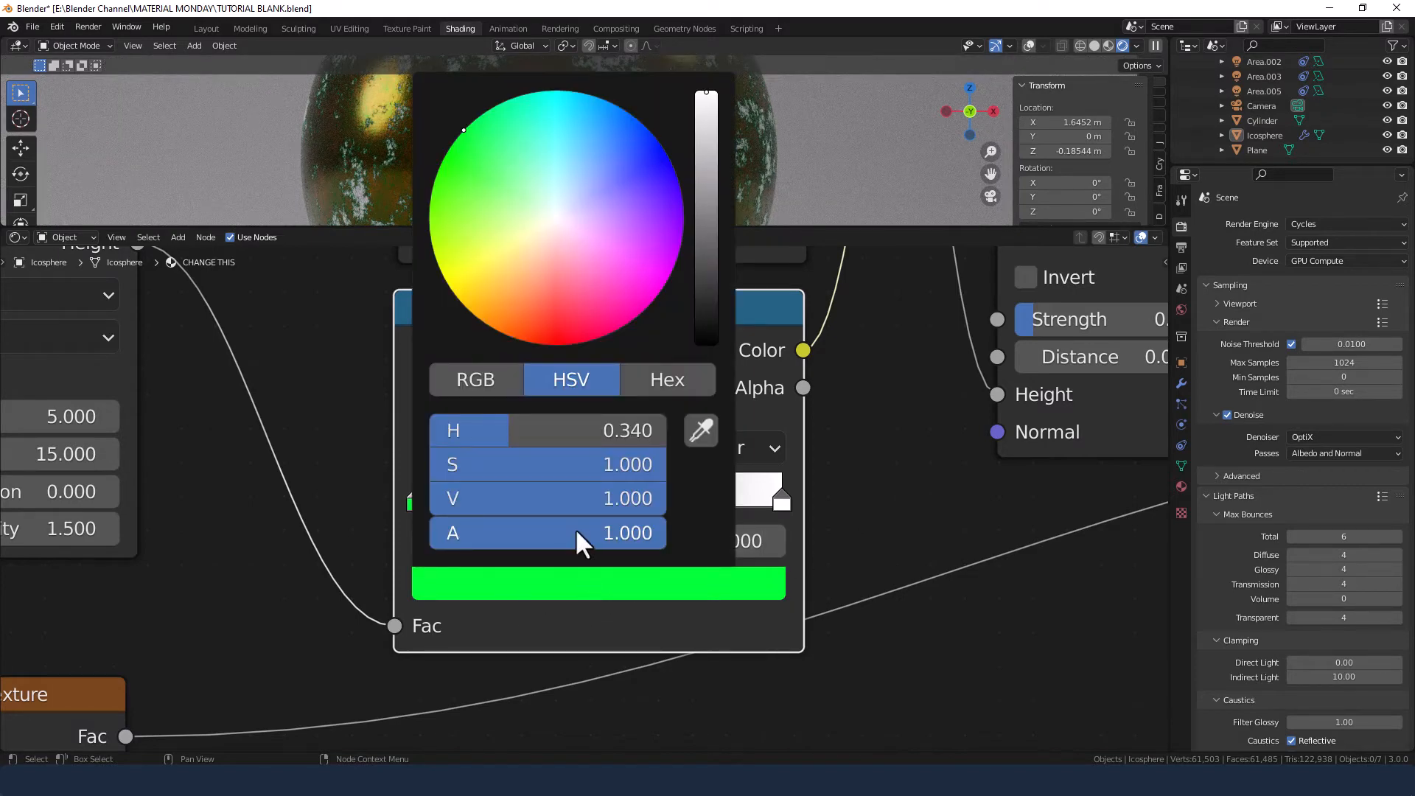
{"action": "left_click_drag", "start_coordinate": [615, 501], "coordinate": [408, 502]}
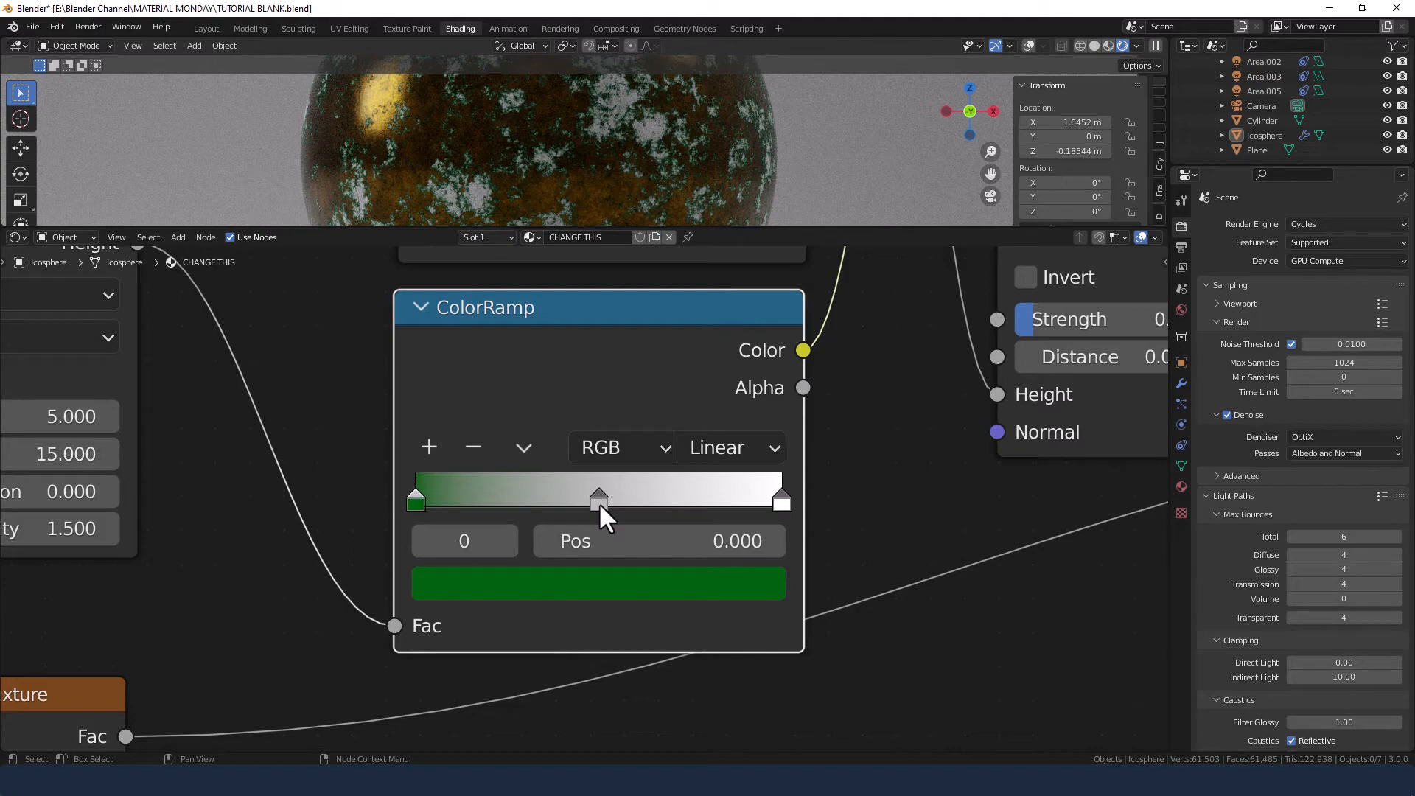
- Turn the grey middle stop a muted olive green, using H 0.254 and S 0.716 with V slightly below 0.5
{"action": "left_click", "coordinate": [598, 501]}
{"action": "left_click", "coordinate": [607, 591]}
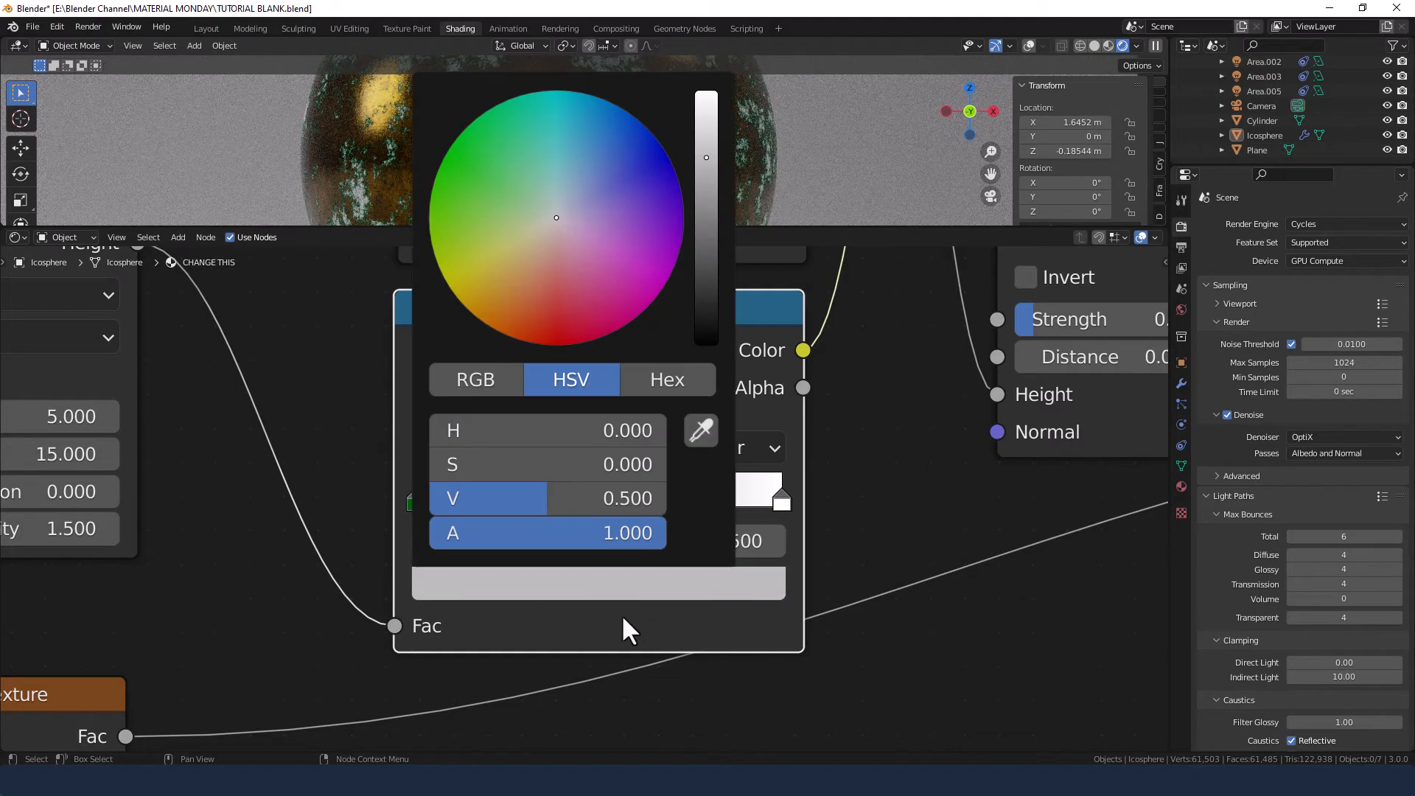
{"action": "left_click_drag", "start_coordinate": [516, 458], "coordinate": [666, 463]}
{"action": "left_click_drag", "start_coordinate": [485, 431], "coordinate": [553, 431]}
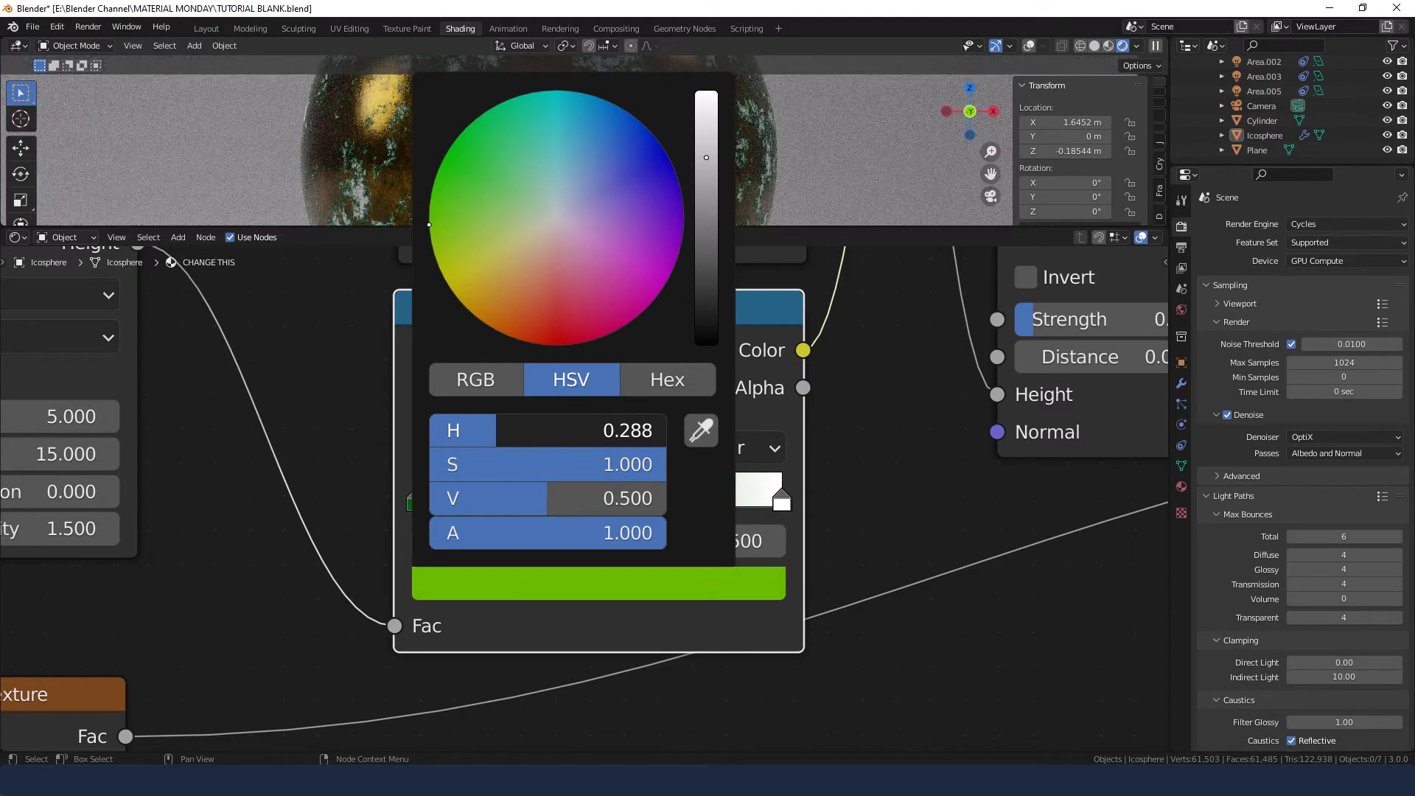
{"action": "left_click_drag", "start_coordinate": [598, 513], "coordinate": [574, 430]}
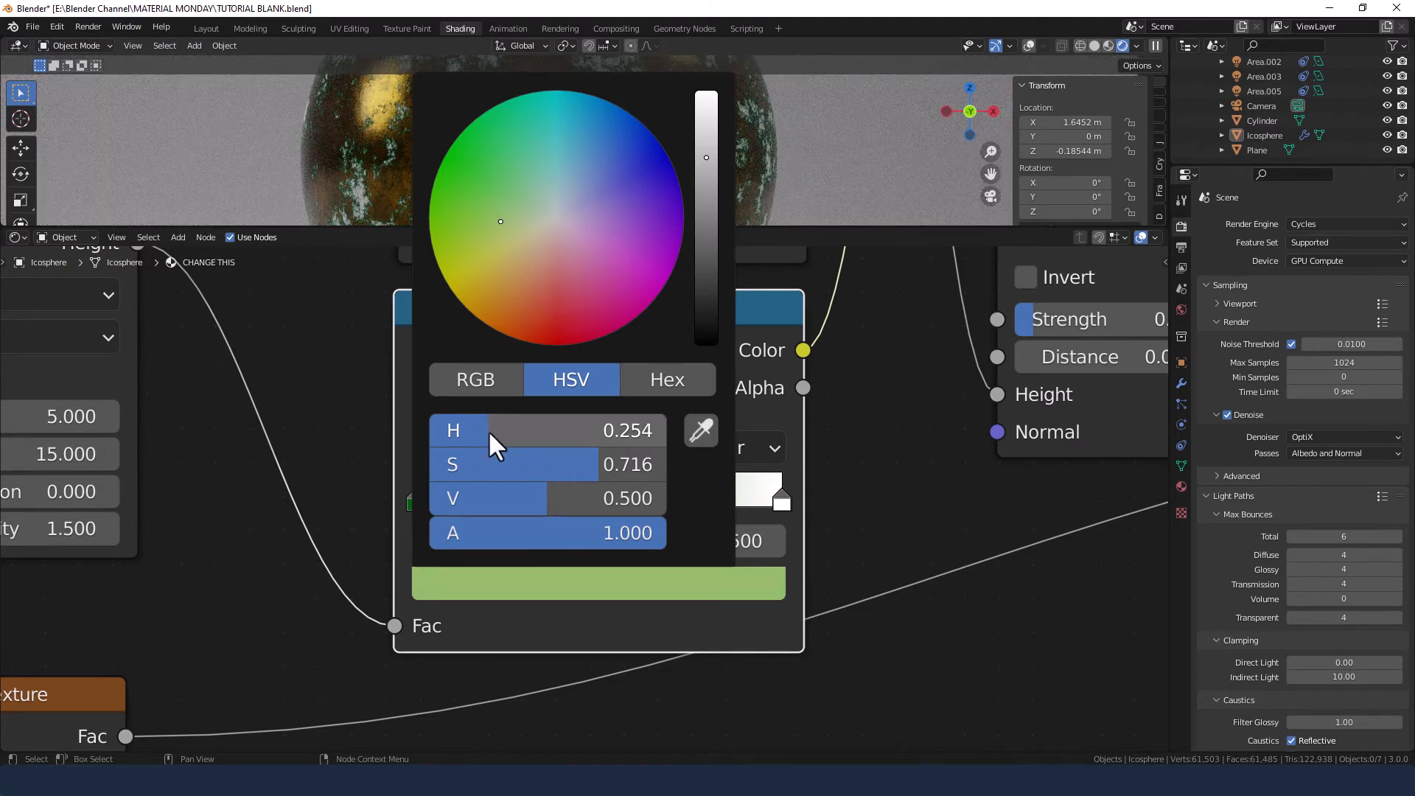
{"action": "left_click_drag", "start_coordinate": [555, 498], "coordinate": [513, 499]}
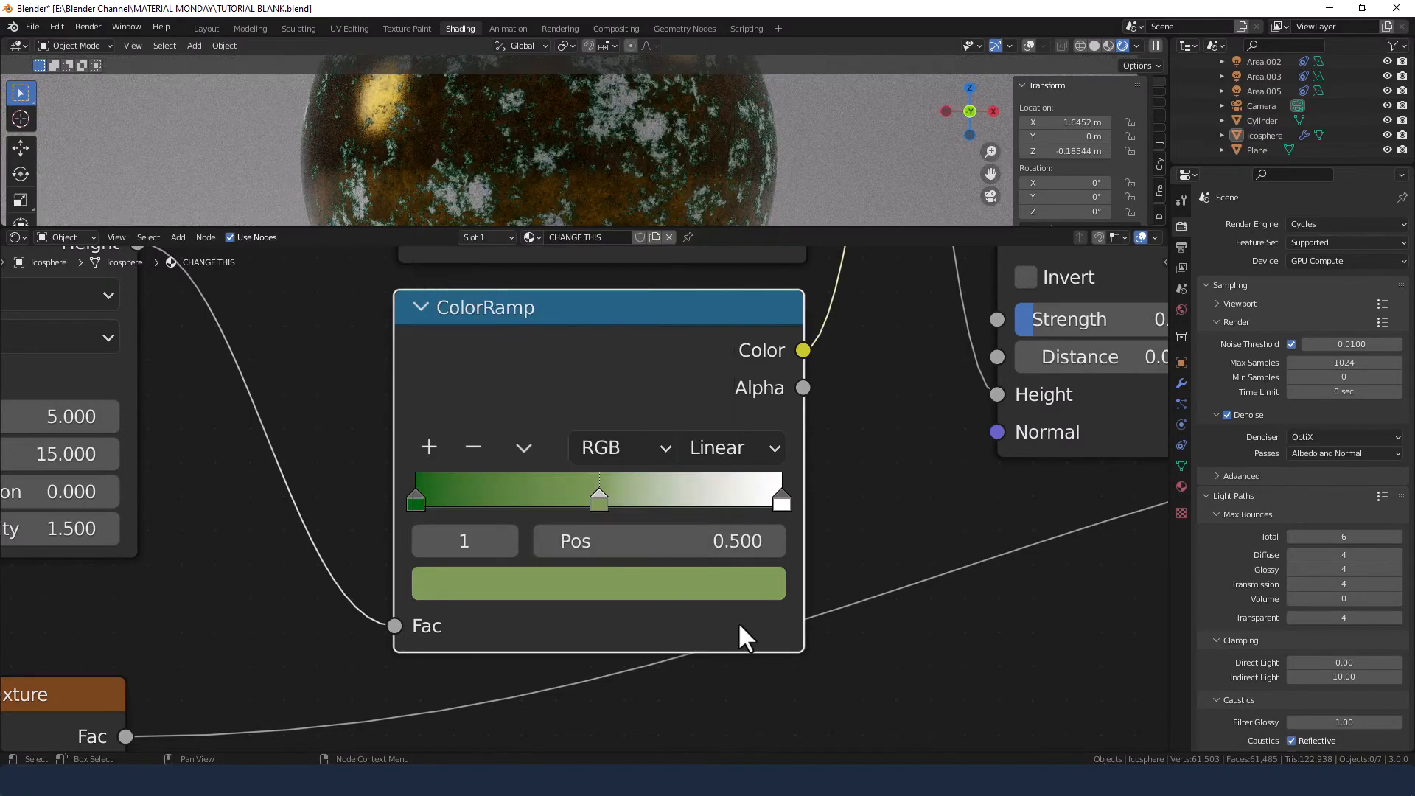
- Turn the white stop at position 1.000 a light mint green with V 1.000 and reduced saturation
{"action": "left_click", "coordinate": [784, 499]}
{"action": "left_click", "coordinate": [698, 594]}
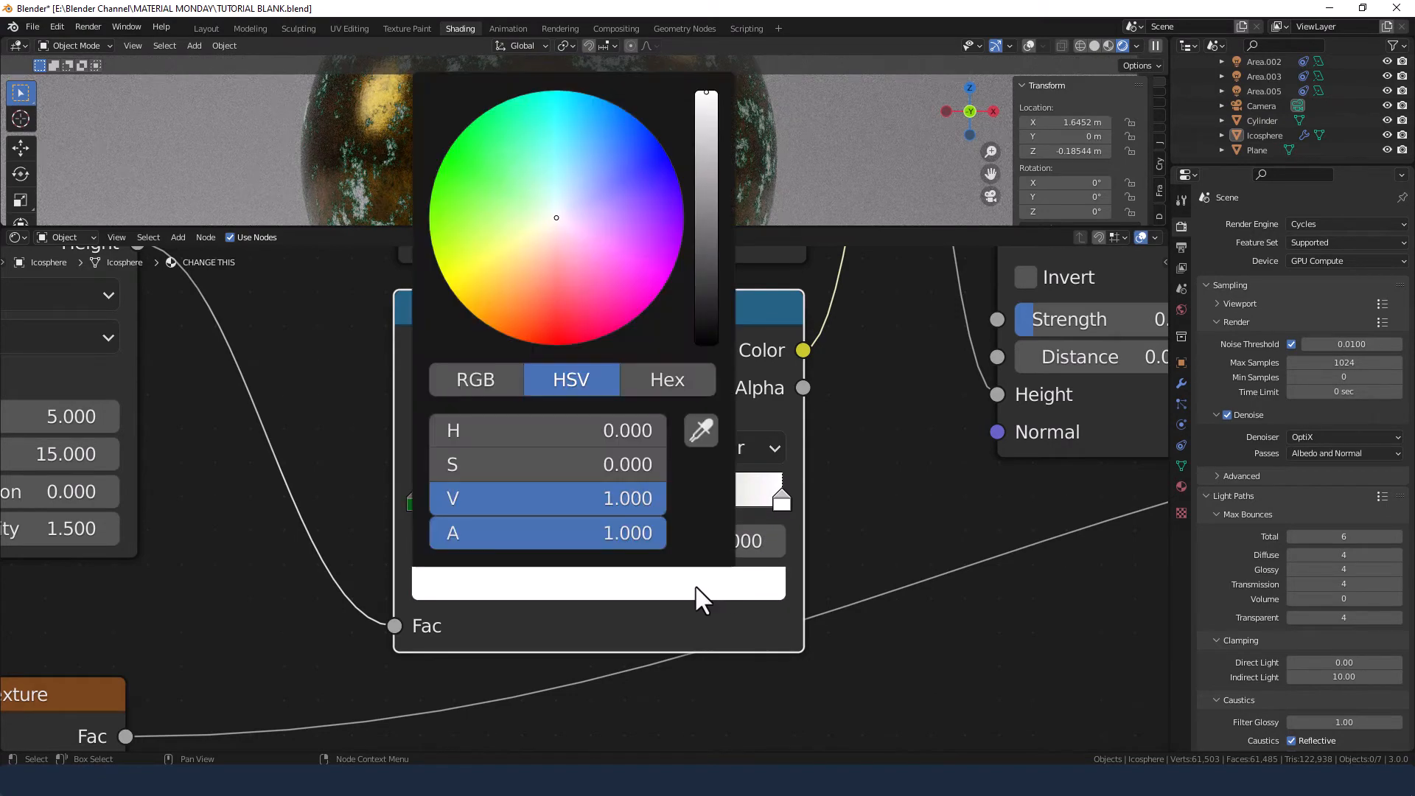
{"action": "left_click_drag", "start_coordinate": [480, 466], "coordinate": [700, 465]}
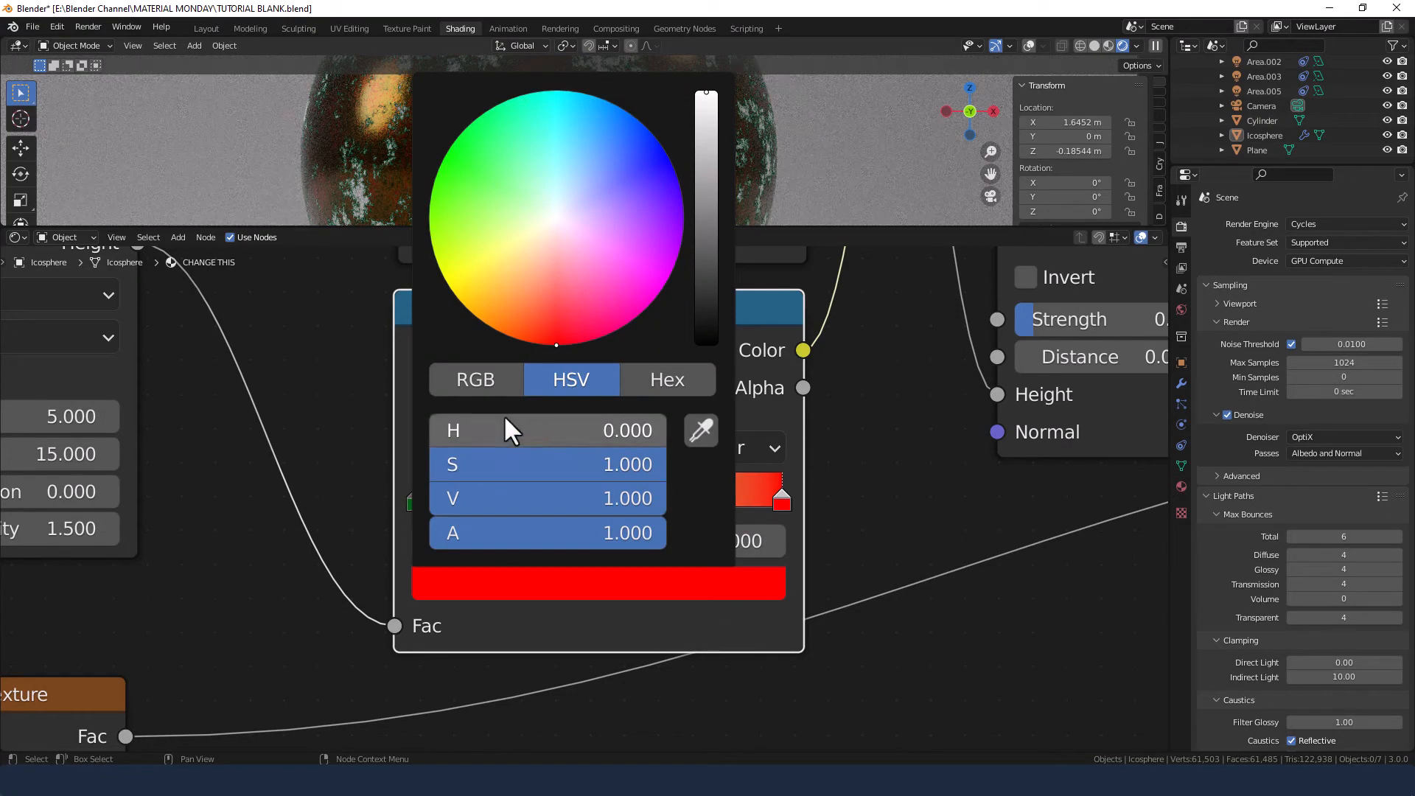
{"action": "left_click_drag", "start_coordinate": [503, 427], "coordinate": [518, 431]}
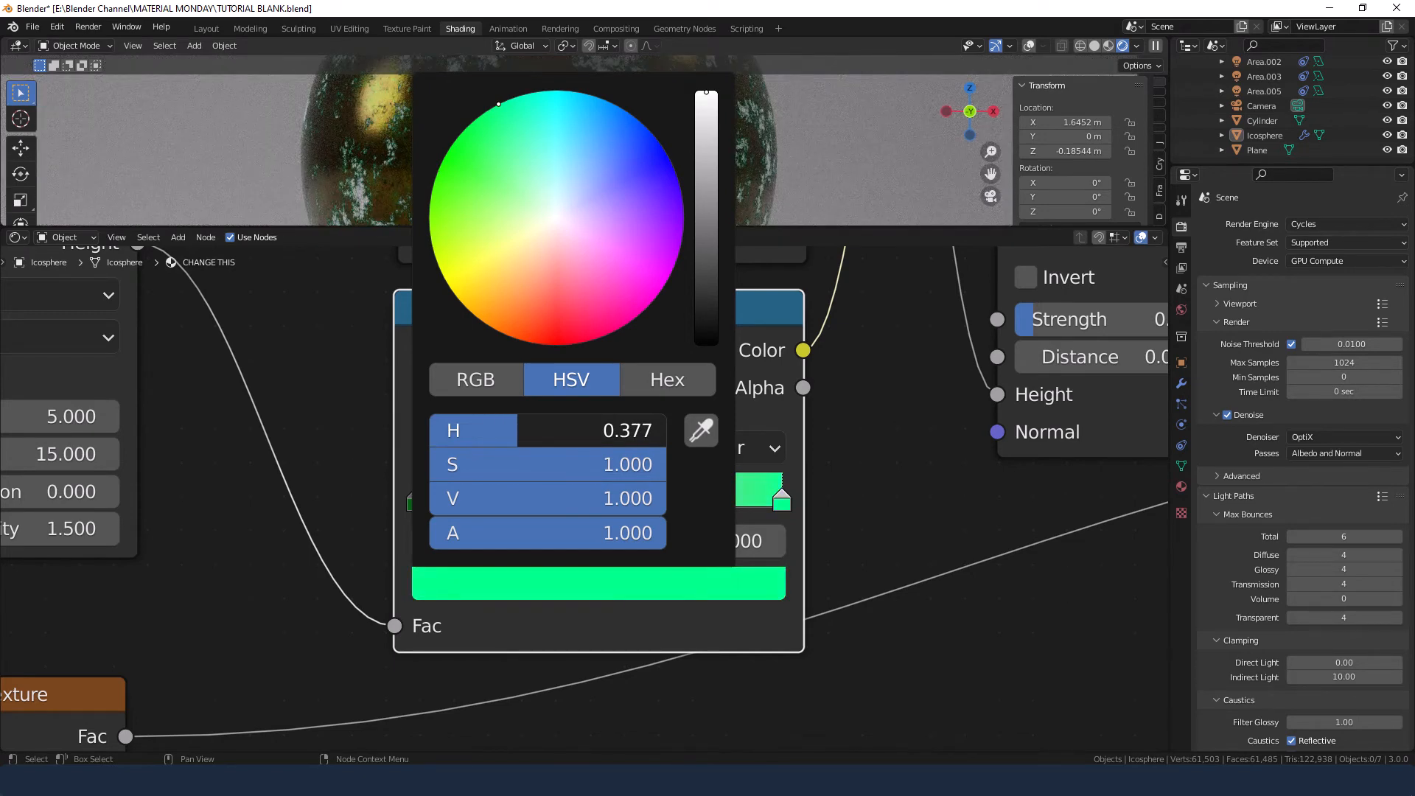
{"action": "left_click_drag", "start_coordinate": [518, 430], "coordinate": [515, 431]}
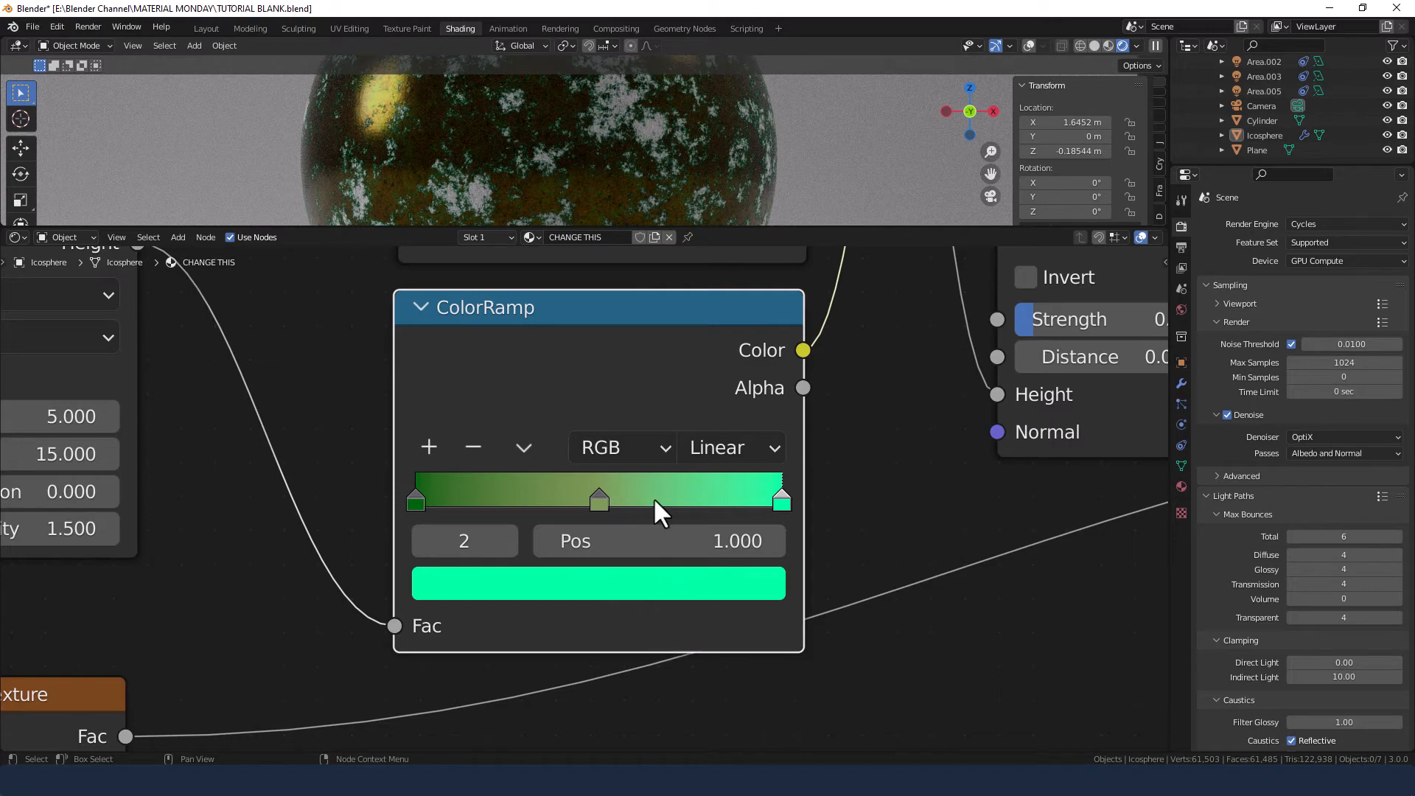
{"action": "left_click", "coordinate": [715, 583]}
{"action": "left_click_drag", "start_coordinate": [601, 464], "coordinate": [678, 469]}
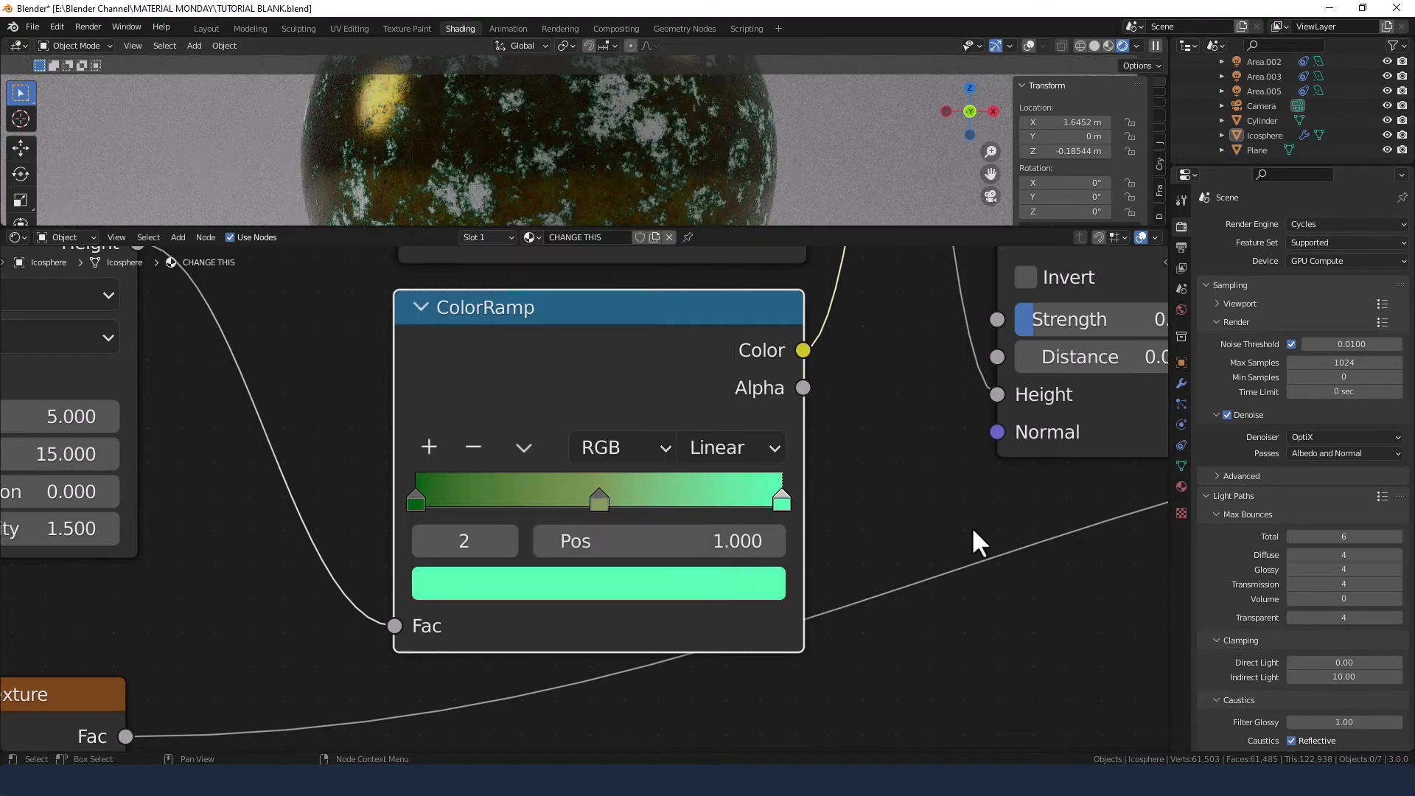
- Enable Invert on the Bump node with Strength 0.100 that feeds the metal Principled BSDF's Normal input
{"action": "scroll", "coordinate": [873, 491], "scroll_direction": "down", "scroll_amount": 8}
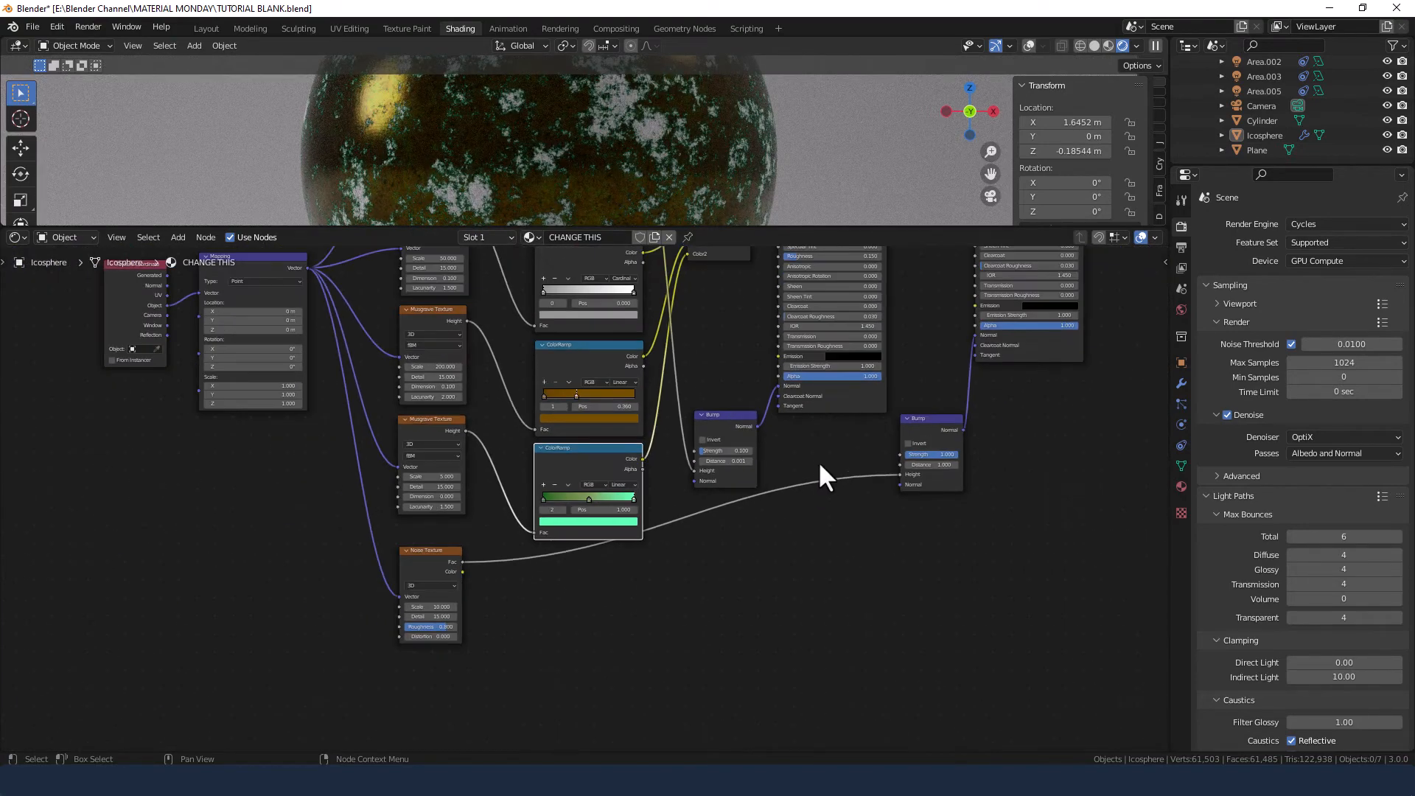
{"action": "middle_click_drag", "start_coordinate": [818, 461], "coordinate": [760, 560]}
{"action": "scroll", "coordinate": [783, 557], "scroll_direction": "down", "scroll_amount": 1}
{"action": "scroll", "coordinate": [751, 557], "scroll_direction": "down", "scroll_amount": 1}
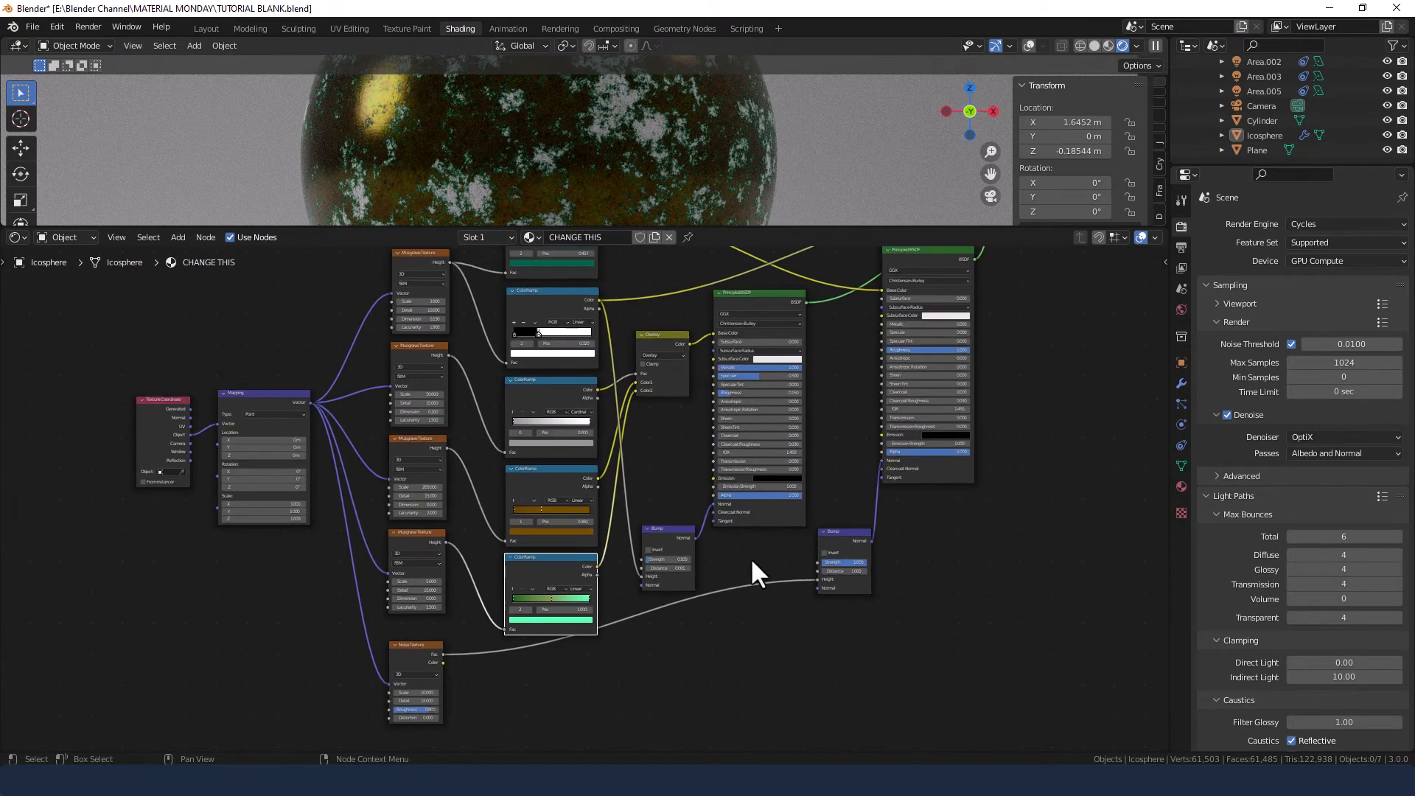
{"action": "middle_click_drag", "start_coordinate": [838, 410], "coordinate": [792, 484]}
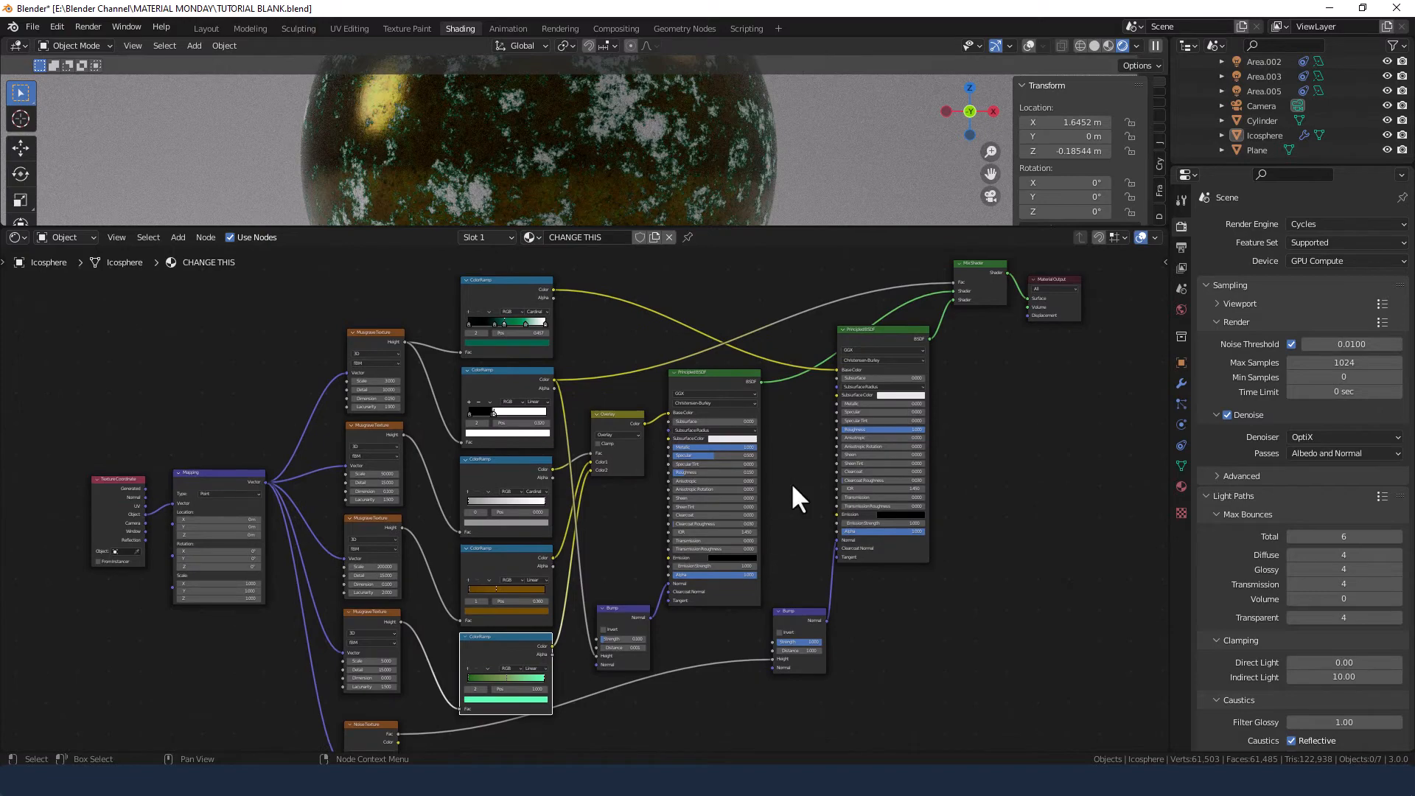
{"action": "left_click", "coordinate": [604, 630]}
- Preview each of the five ColorRamp nodes in turn on the icosphere, from the green patina ramp down to the Scale 5 Musgrave ramp
{"action": "left_click", "coordinate": [505, 293], "text": "ctrl+shift"}
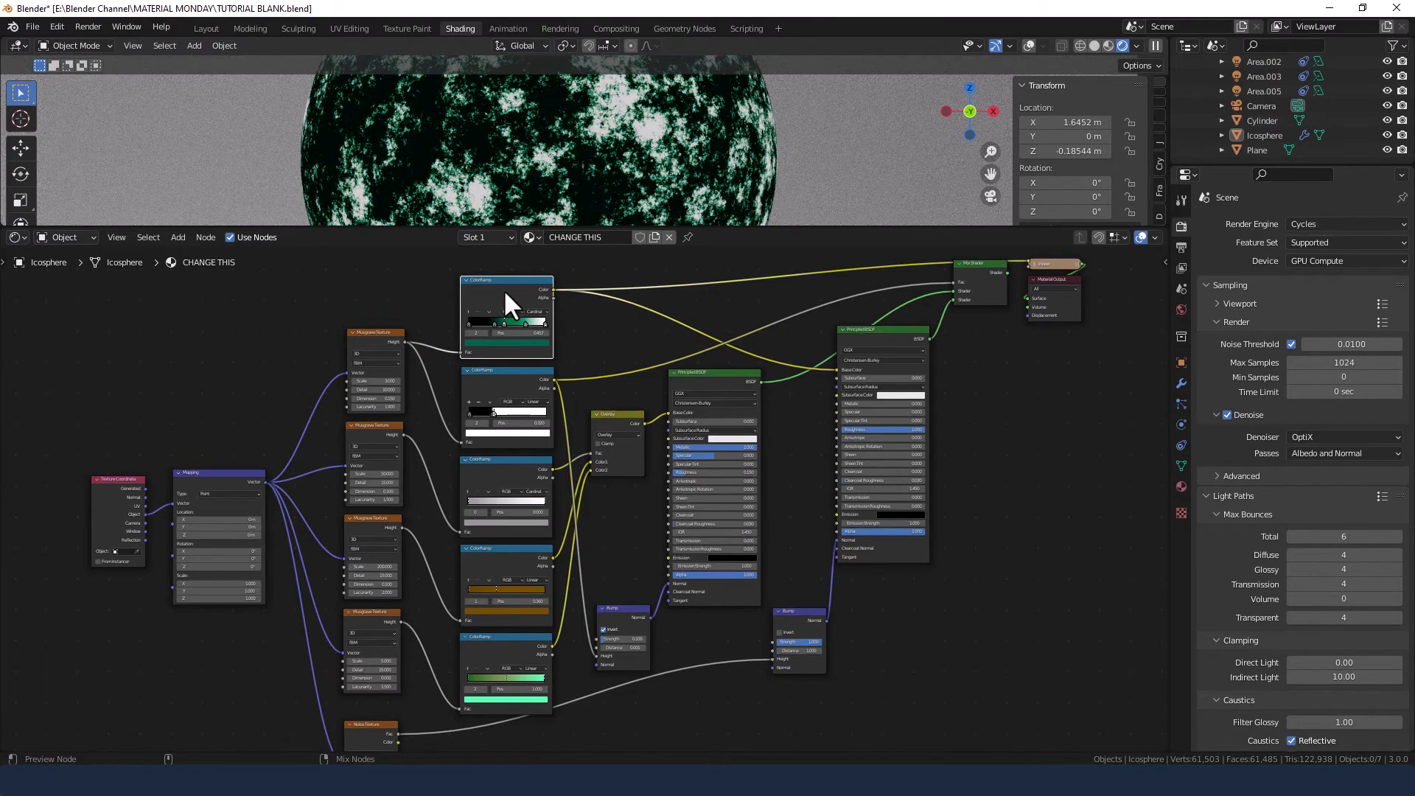
{"action": "left_click", "coordinate": [502, 385], "text": "ctrl+shift"}
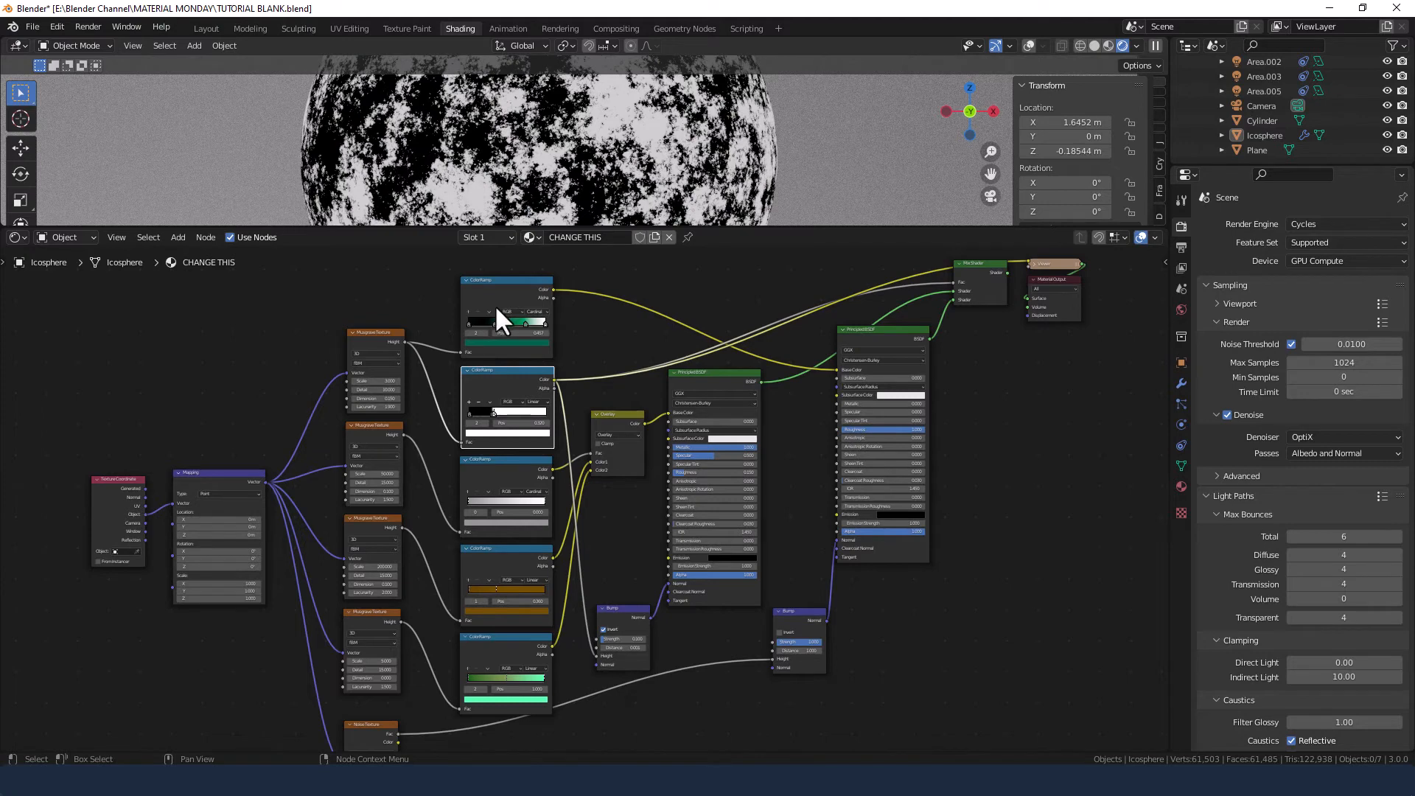
{"action": "left_click", "coordinate": [507, 474], "text": "ctrl+shift"}
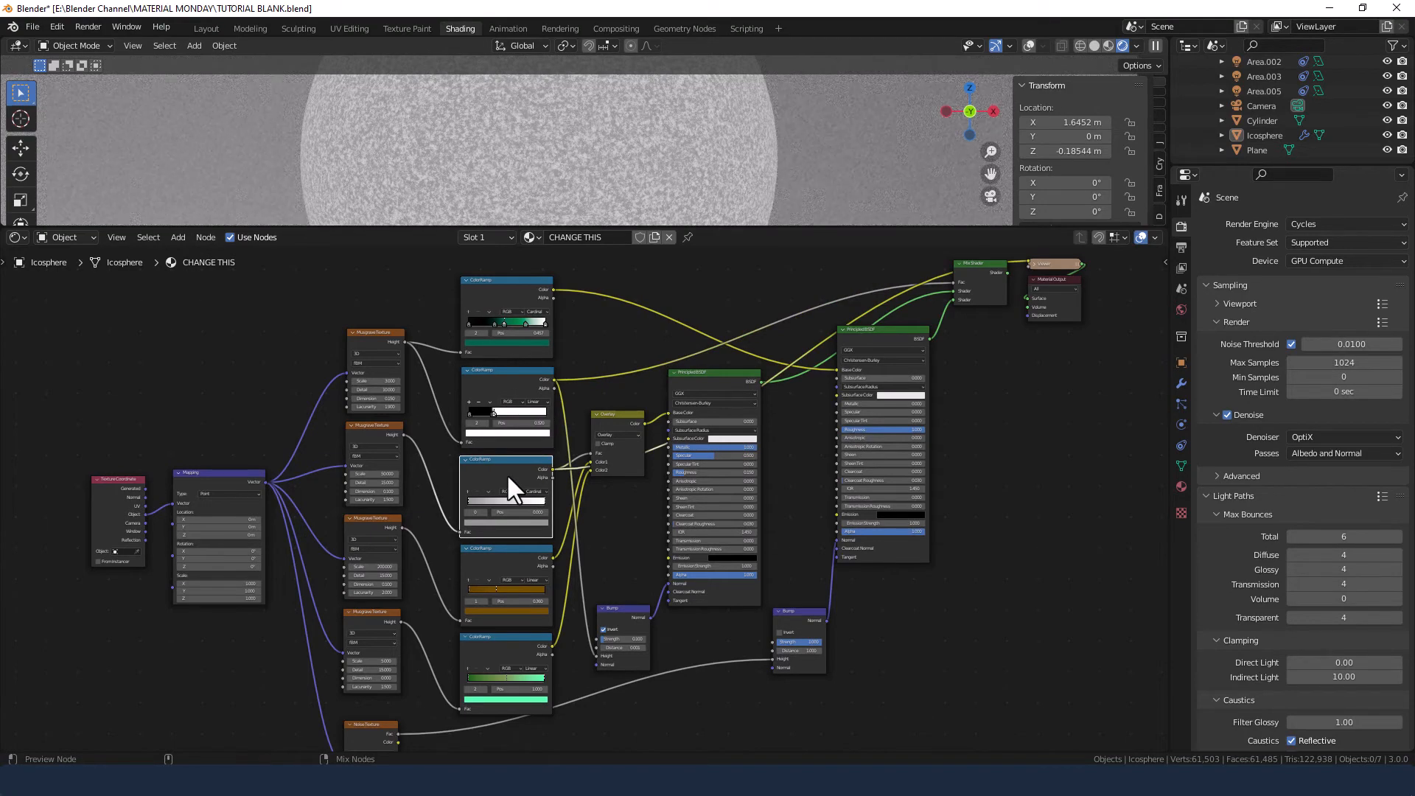
{"action": "left_click", "coordinate": [503, 555], "text": "ctrl+shift"}
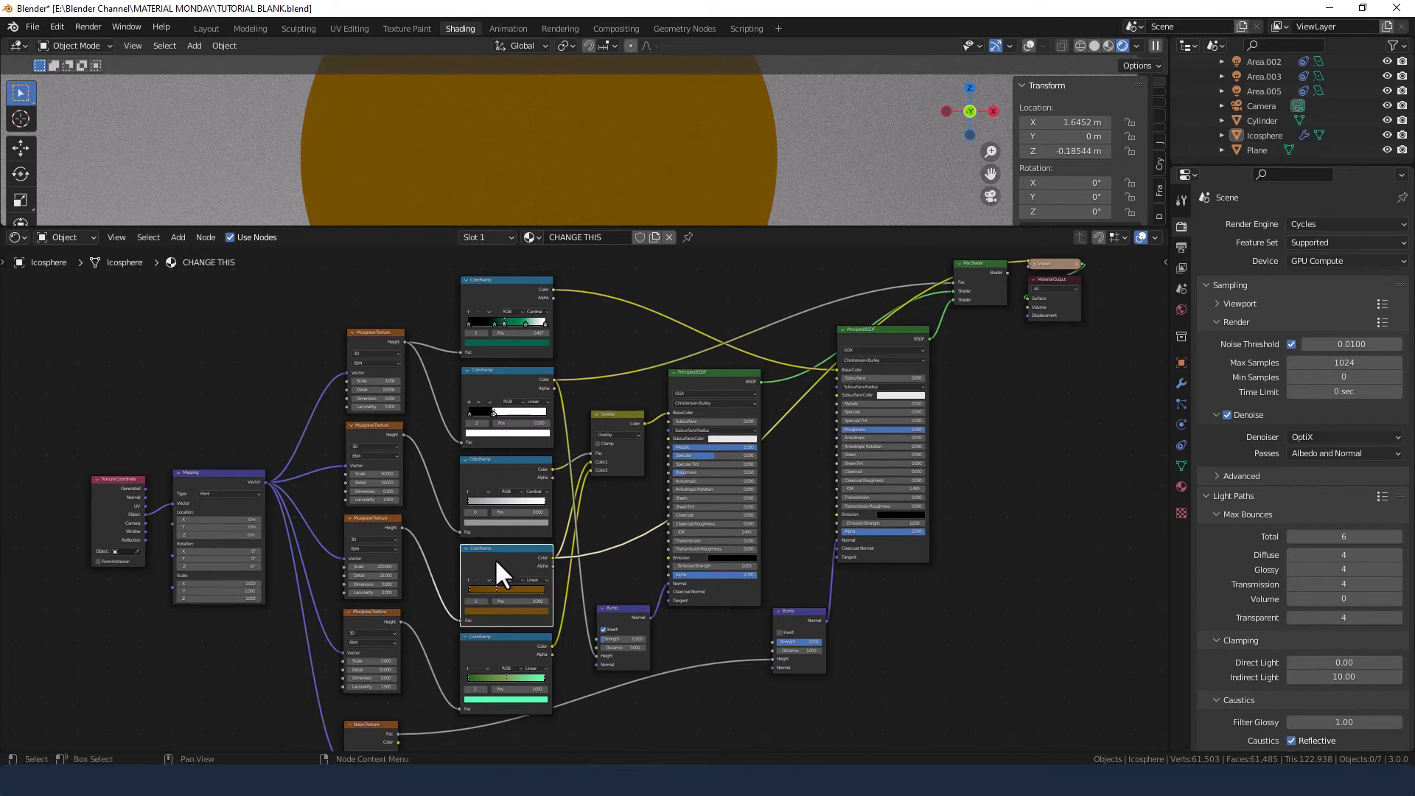
{"action": "left_click", "coordinate": [501, 642], "text": "ctrl+shift"}
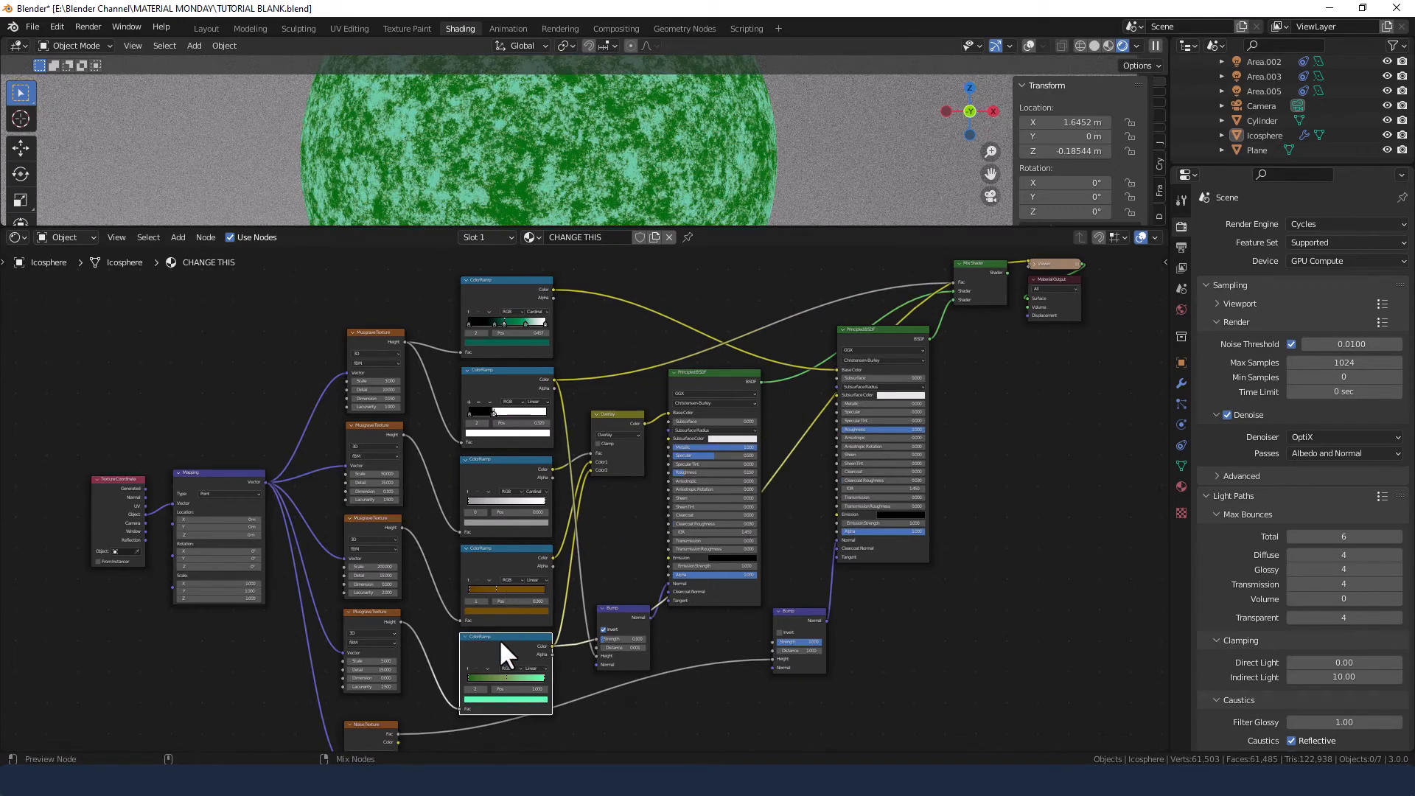
- Route the Mix Shader back to the Material Output, and try the Overlay node with its Color1 and Color2 inputs swapped before restoring them
{"action": "left_click", "coordinate": [964, 279], "text": "ctrl+shift"}
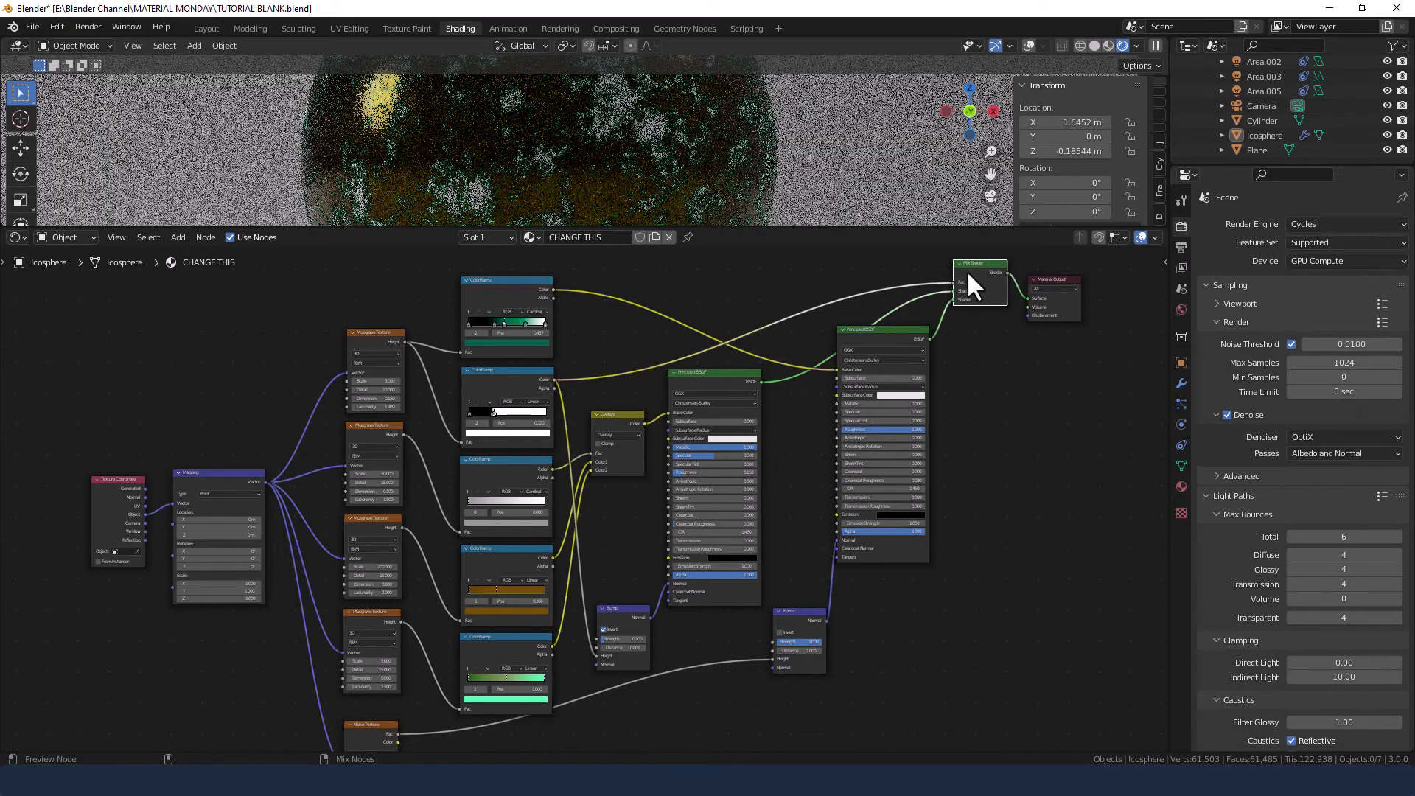
{"action": "left_click", "coordinate": [591, 466], "text": "ctrl+shift"}
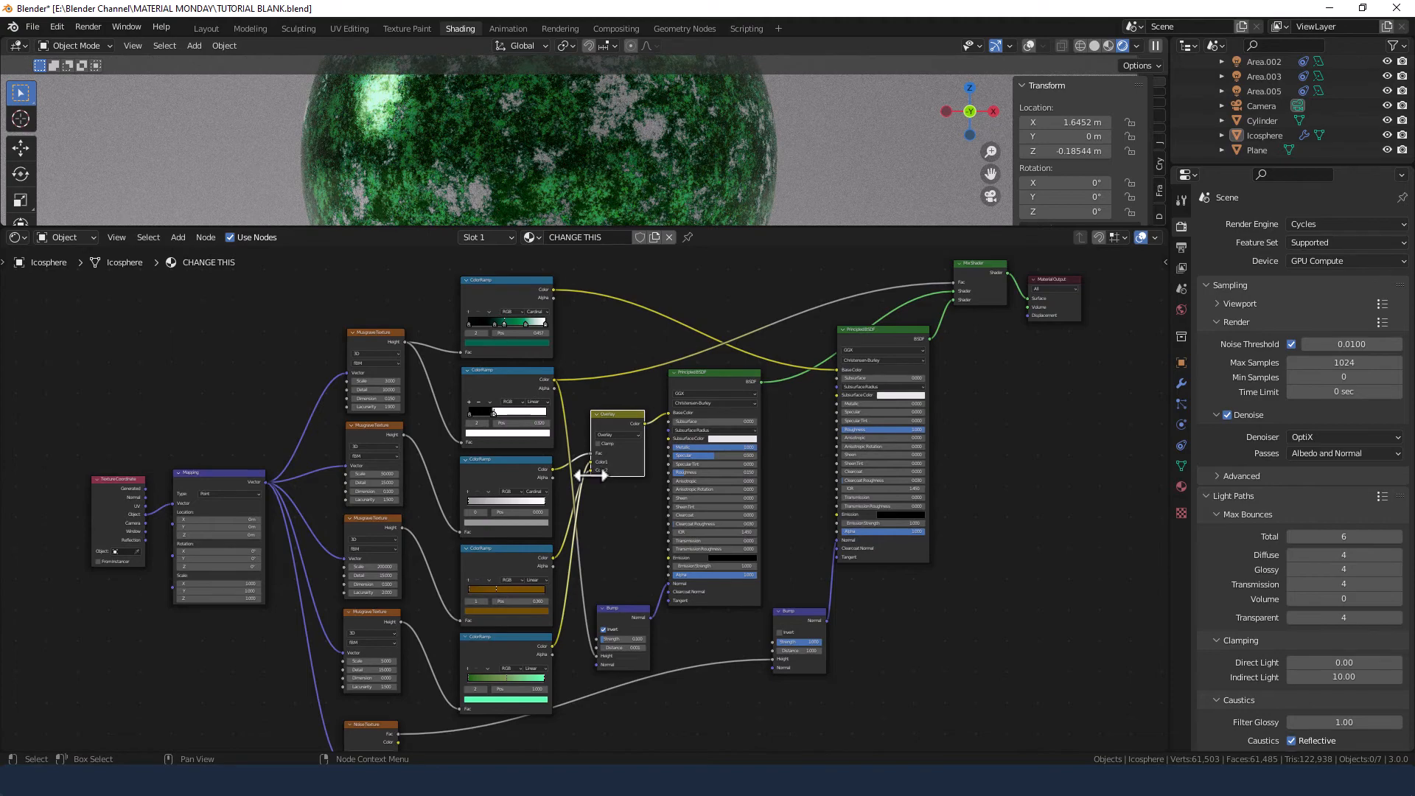
{"action": "left_click_drag", "start_coordinate": [590, 469], "coordinate": [590, 462]}
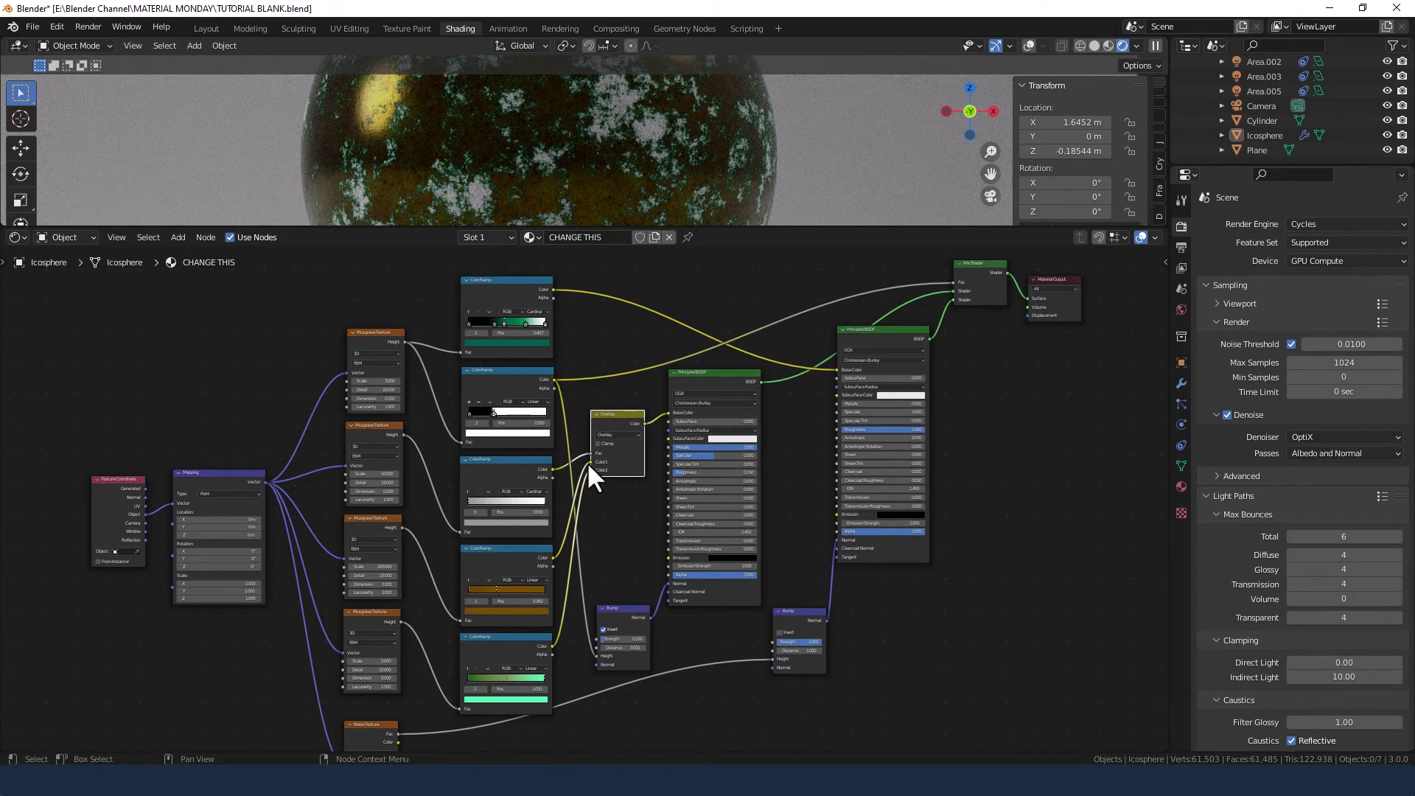
- Try shifting the black and white stops of the ColorRamp that masks the Mix Shader's Fac, and undo it
{"action": "scroll", "coordinate": [511, 414], "scroll_direction": "up", "scroll_amount": 3}
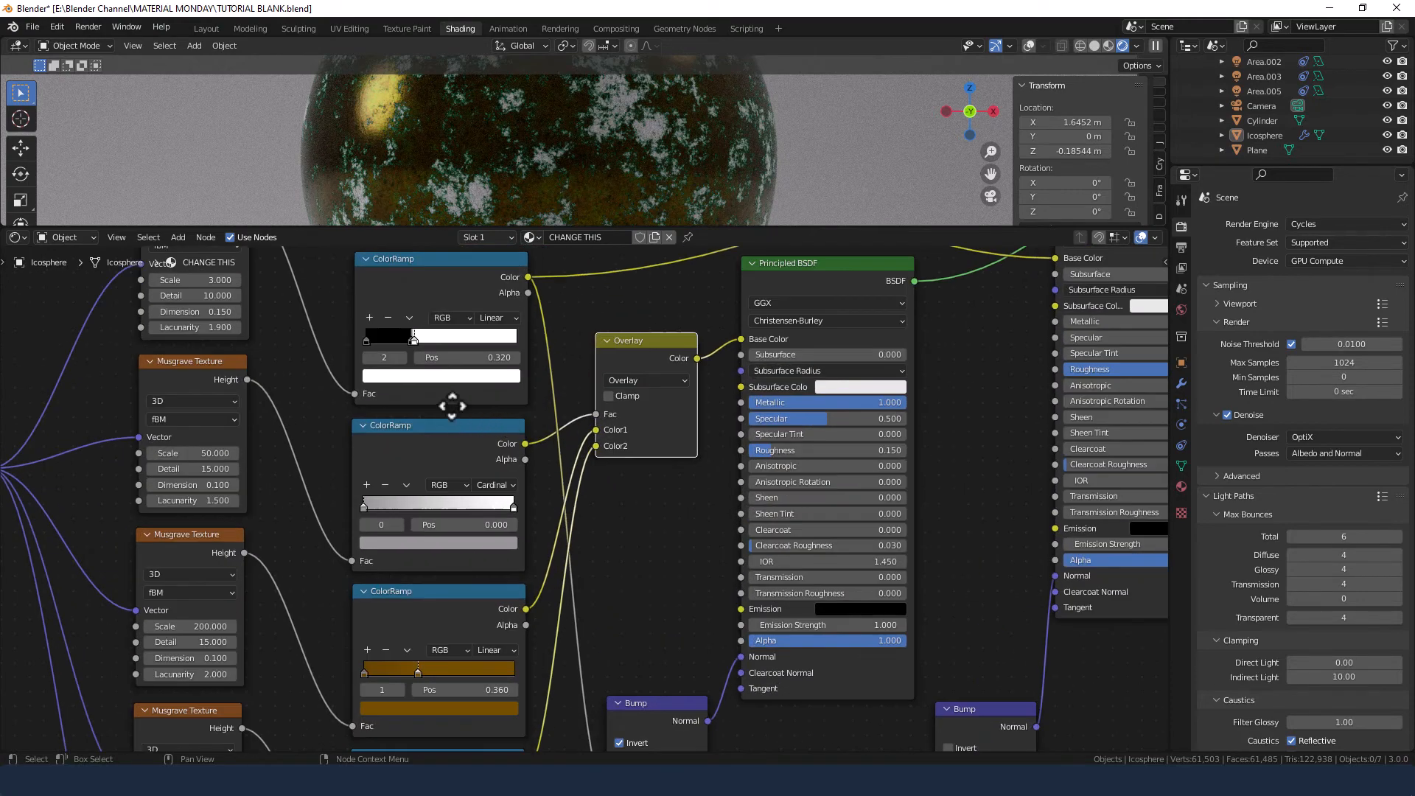
{"action": "middle_click_drag", "start_coordinate": [452, 405], "coordinate": [514, 495]}
{"action": "left_click", "coordinate": [482, 445]}
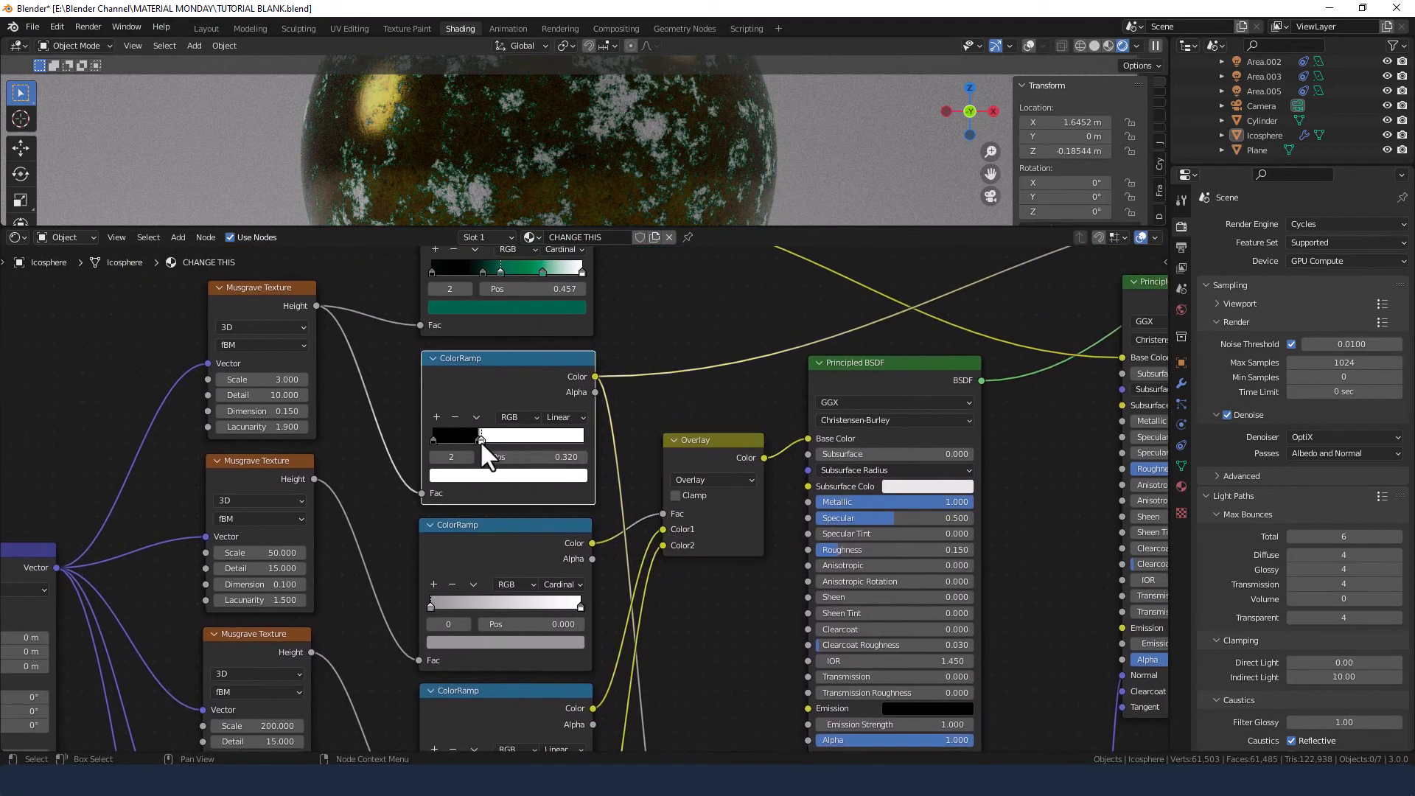
{"action": "mouse_move", "coordinate": [482, 436]}
{"action": "left_mouse_down"}
{"action": "mouse_move", "coordinate": [563, 448]}
{"action": "mouse_move", "coordinate": [477, 439]}
{"action": "left_mouse_up"}
{"action": "left_click", "coordinate": [477, 439]}
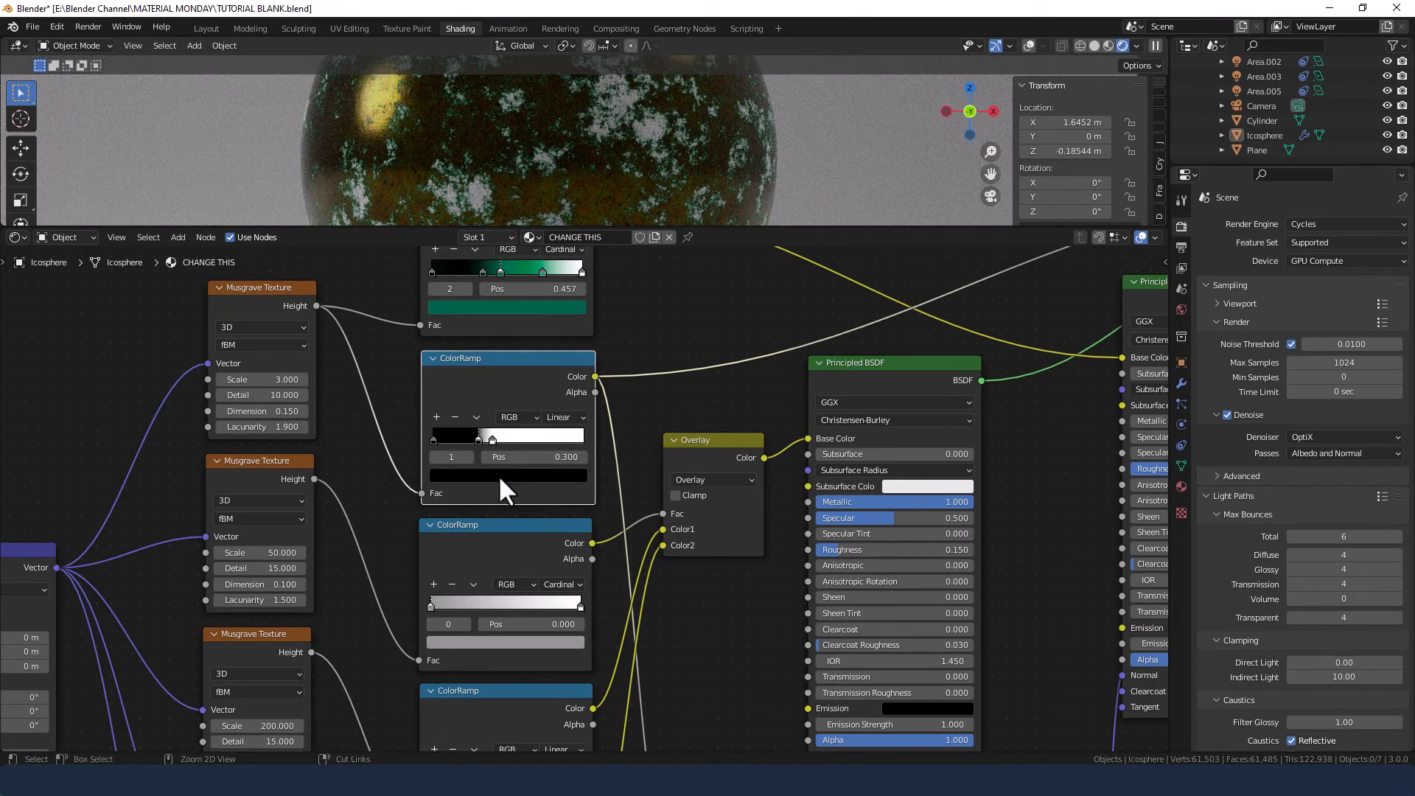
{"action": "key", "text": "ctrl+z"}
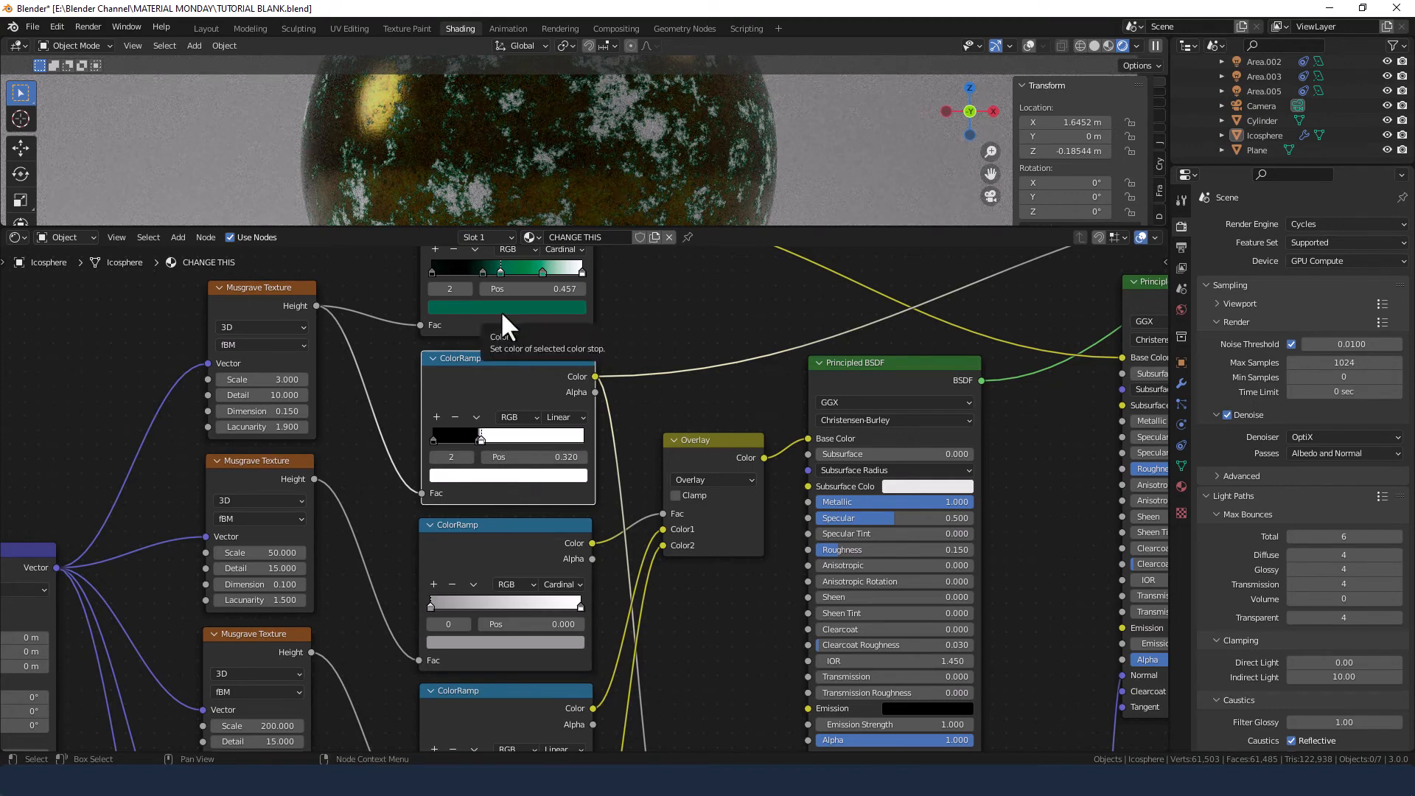
- Move the lighter green stop of the patina ColorRamp past the white stop to position 1.000
{"action": "scroll", "coordinate": [503, 317], "scroll_direction": "up", "scroll_amount": 1}
{"action": "left_click", "coordinate": [473, 255]}
{"action": "left_click_drag", "start_coordinate": [473, 255], "coordinate": [582, 255]}
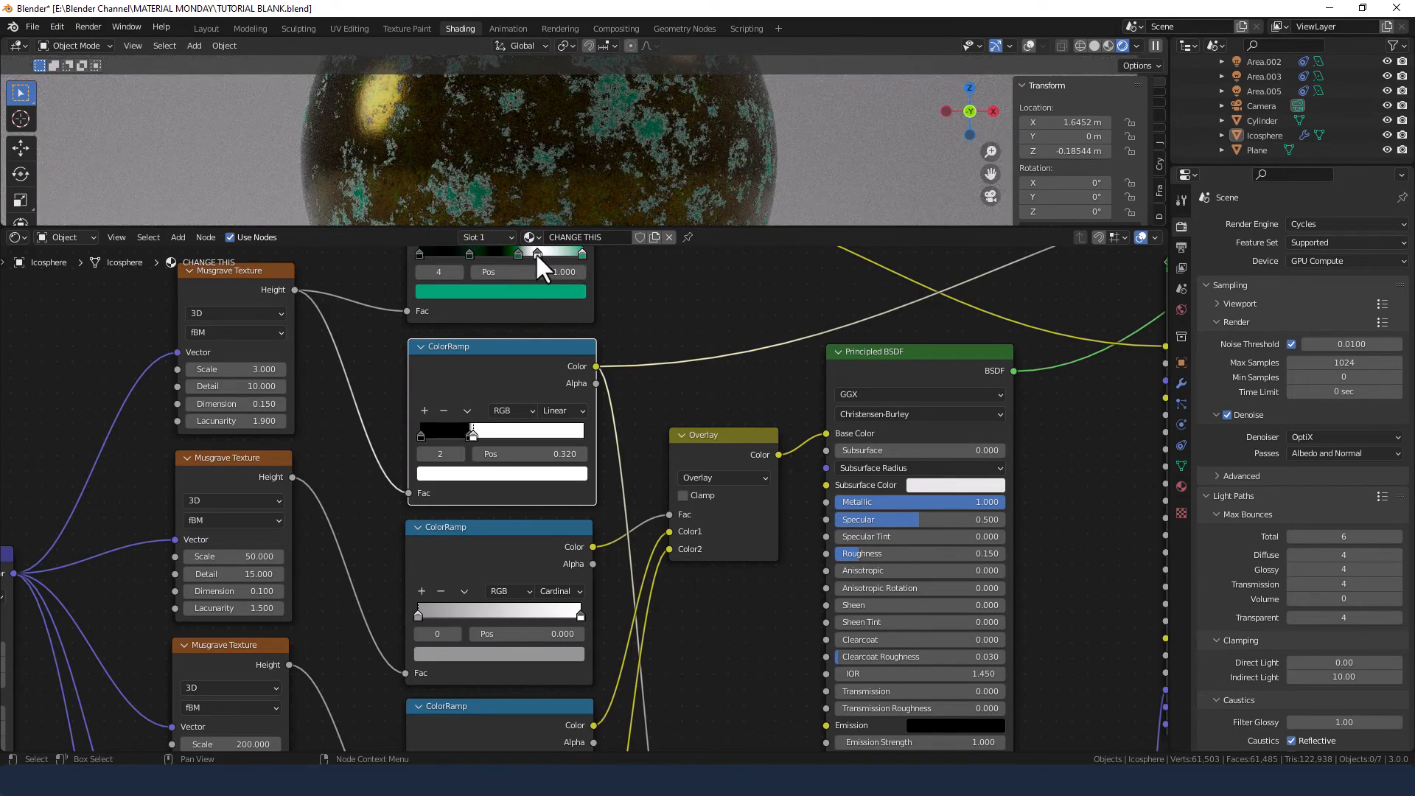
- Delete the white stop from the patina ColorRamp and move the dark teal stop to position 0.616
{"action": "left_click", "coordinate": [537, 254]}
{"action": "middle_click_drag", "start_coordinate": [556, 263], "coordinate": [584, 395]}
{"action": "left_click", "coordinate": [471, 359]}
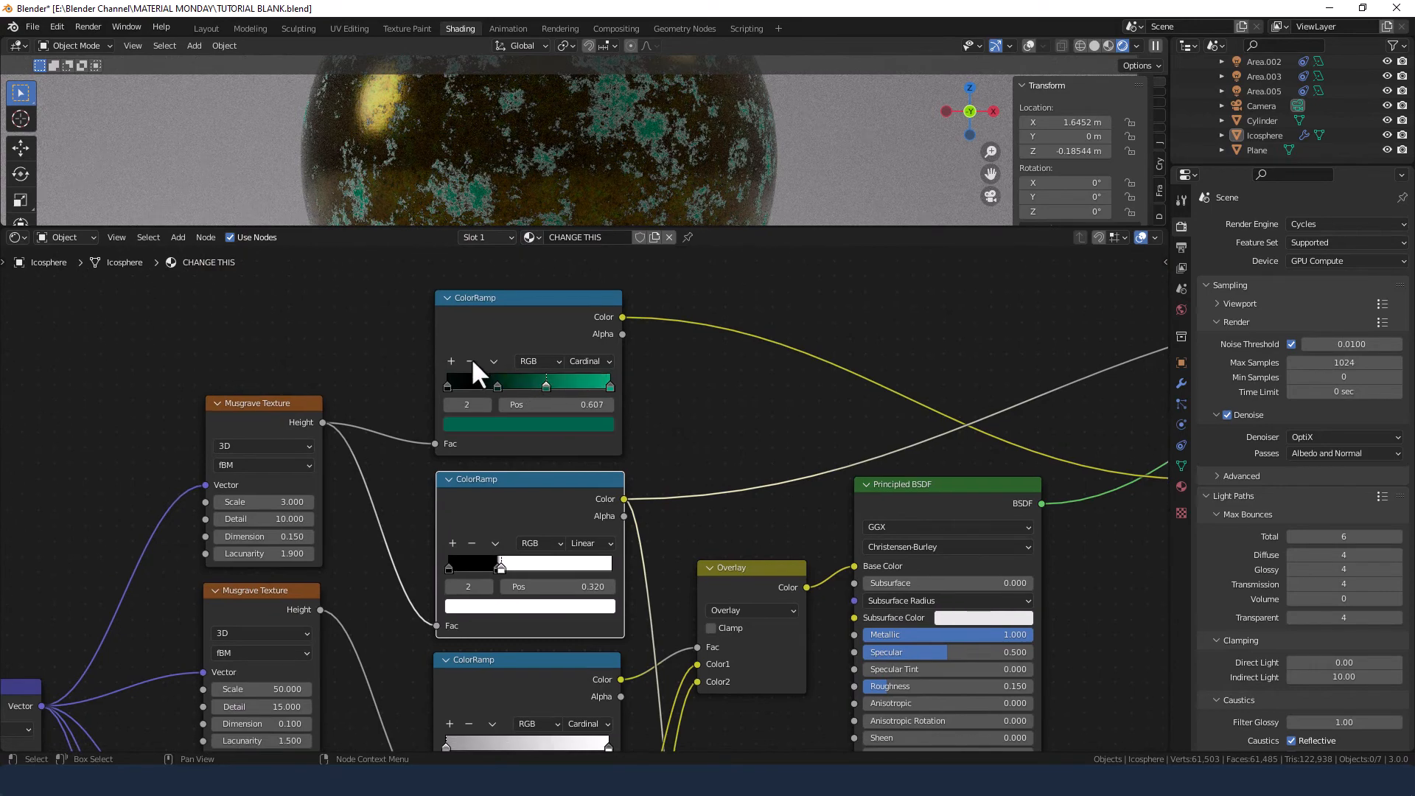
{"action": "left_click_drag", "start_coordinate": [545, 382], "coordinate": [546, 382]}
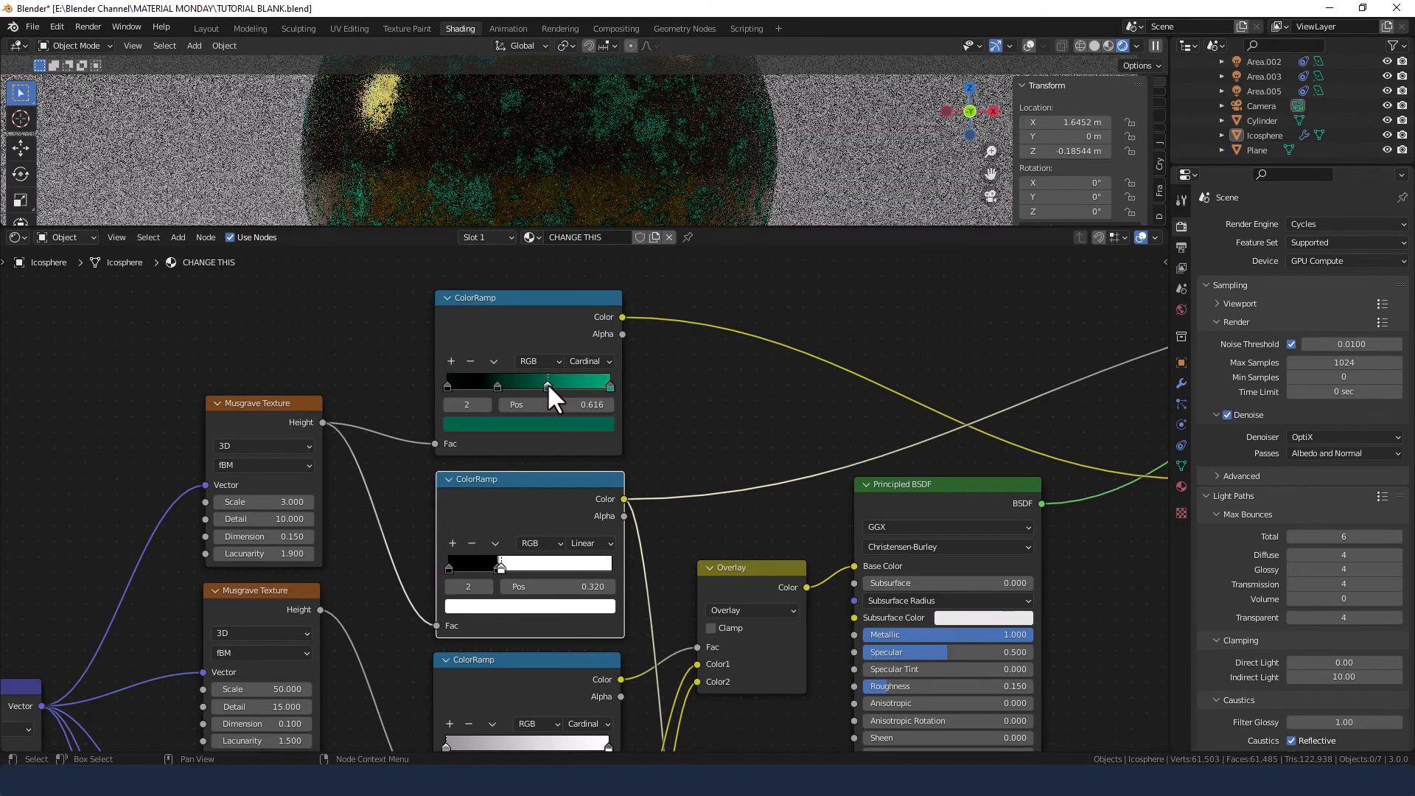
- Add a stop between the last two stops of the patina ColorRamp and brighten the end stop's green to V 0.95
{"action": "left_click", "coordinate": [610, 385]}
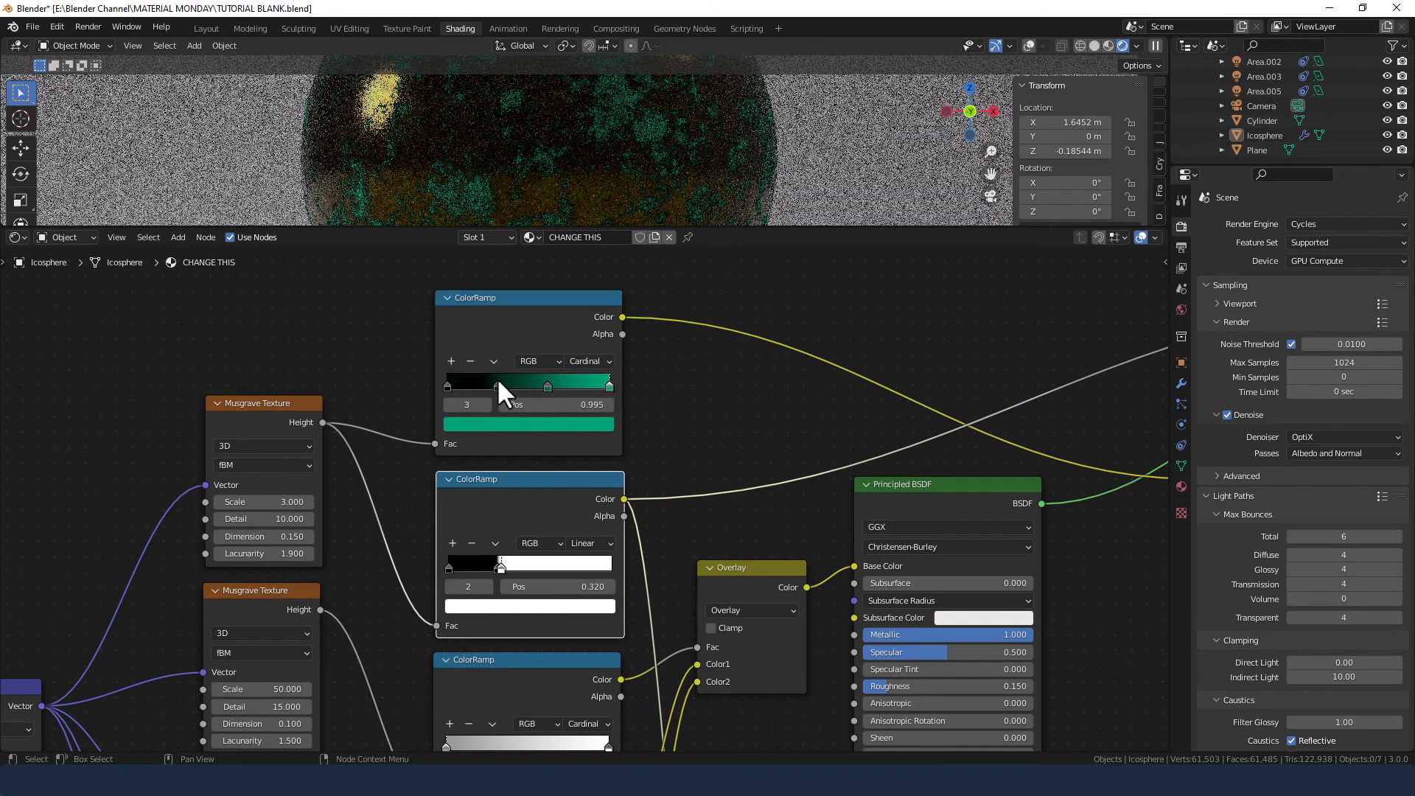
{"action": "left_click", "coordinate": [451, 361]}
{"action": "left_click_drag", "start_coordinate": [610, 385], "coordinate": [609, 386]}
{"action": "left_click", "coordinate": [608, 425]}
{"action": "left_click", "coordinate": [532, 427]}
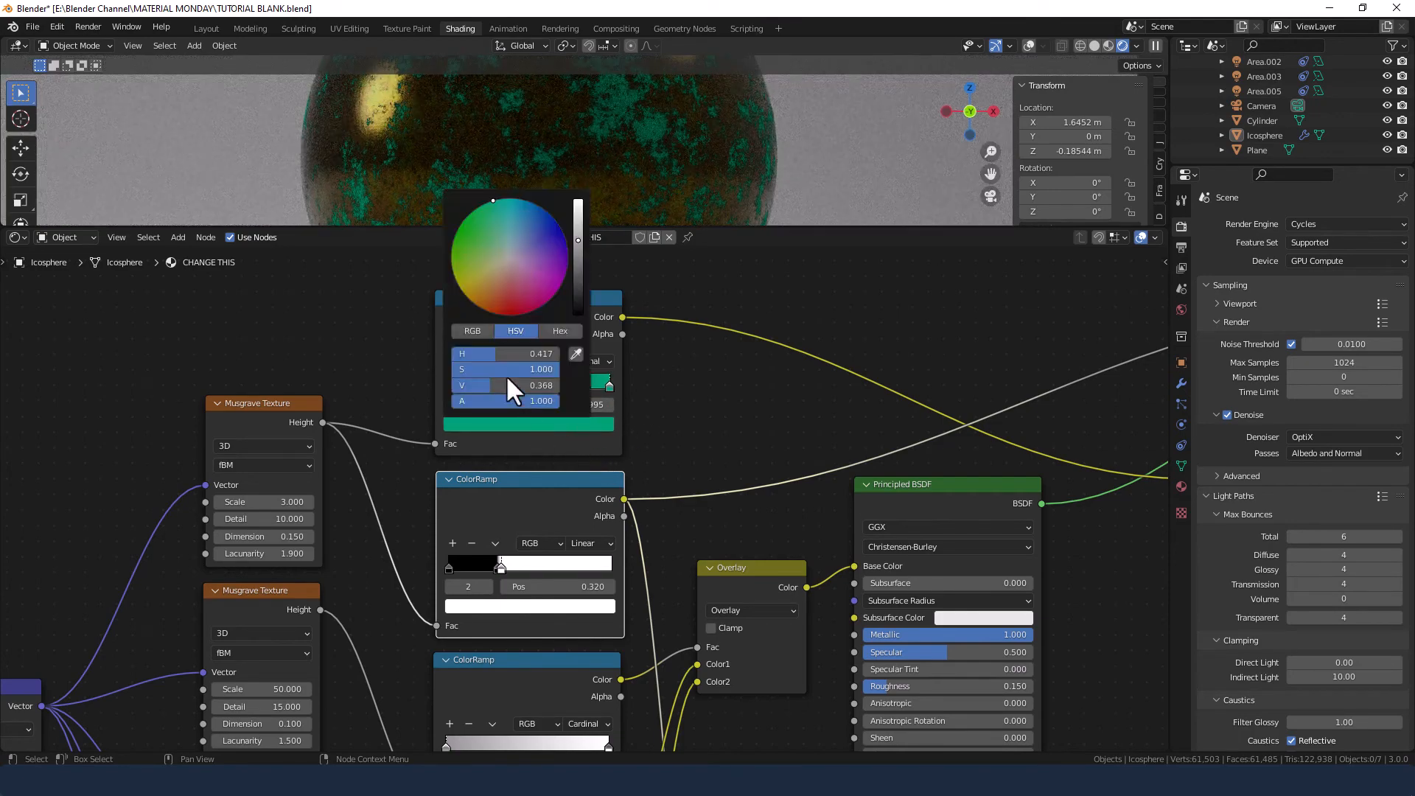
{"action": "left_click_drag", "start_coordinate": [495, 386], "coordinate": [555, 386]}
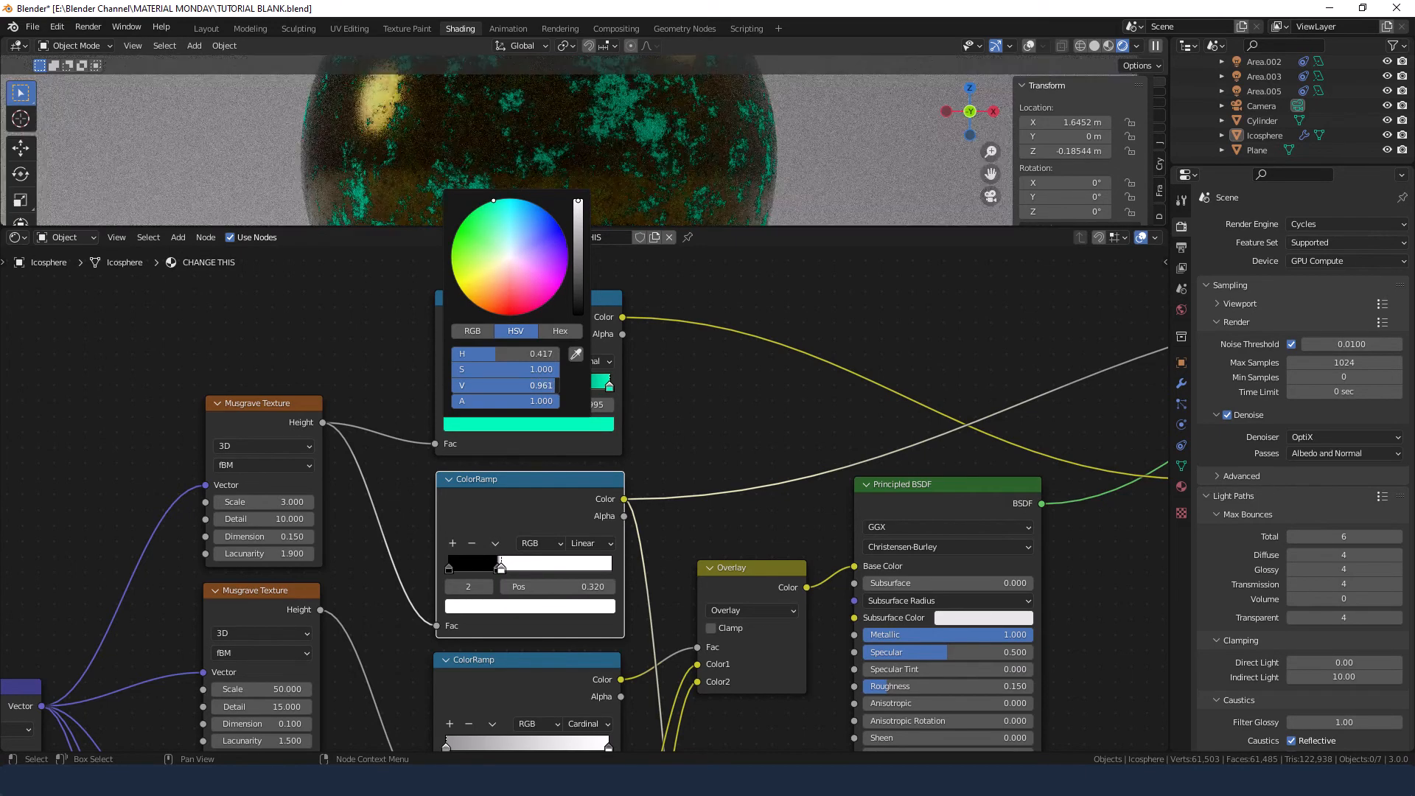
{"action": "left_click", "coordinate": [554, 389]}
{"action": "type", "text": "0.95"}
{"action": "key", "text": "Return"}
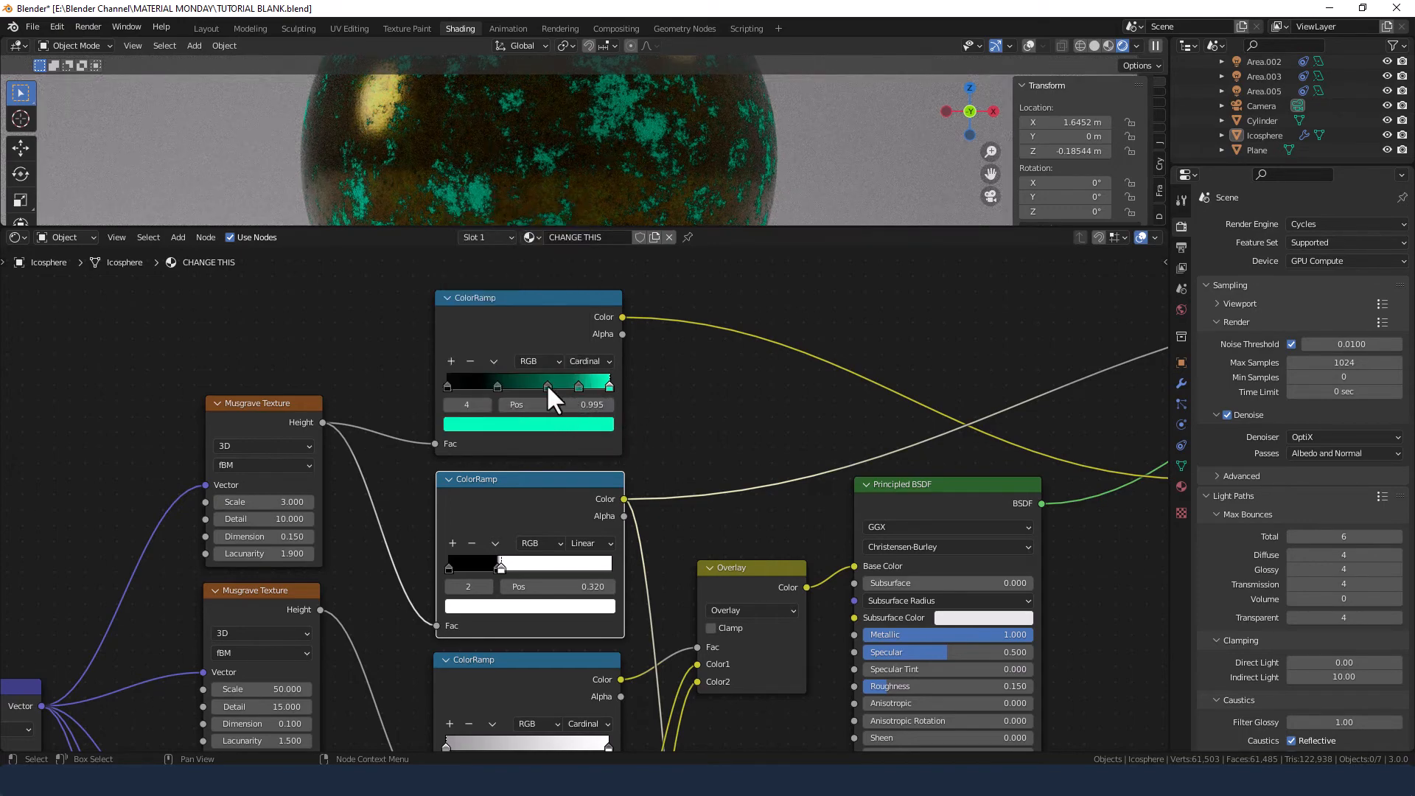
- Respace the patina ColorRamp's inner stops, bringing the dark teal stop close to the near-black one and placing the lighter green stop at 0.697
{"action": "left_click_drag", "start_coordinate": [546, 383], "coordinate": [514, 386]}
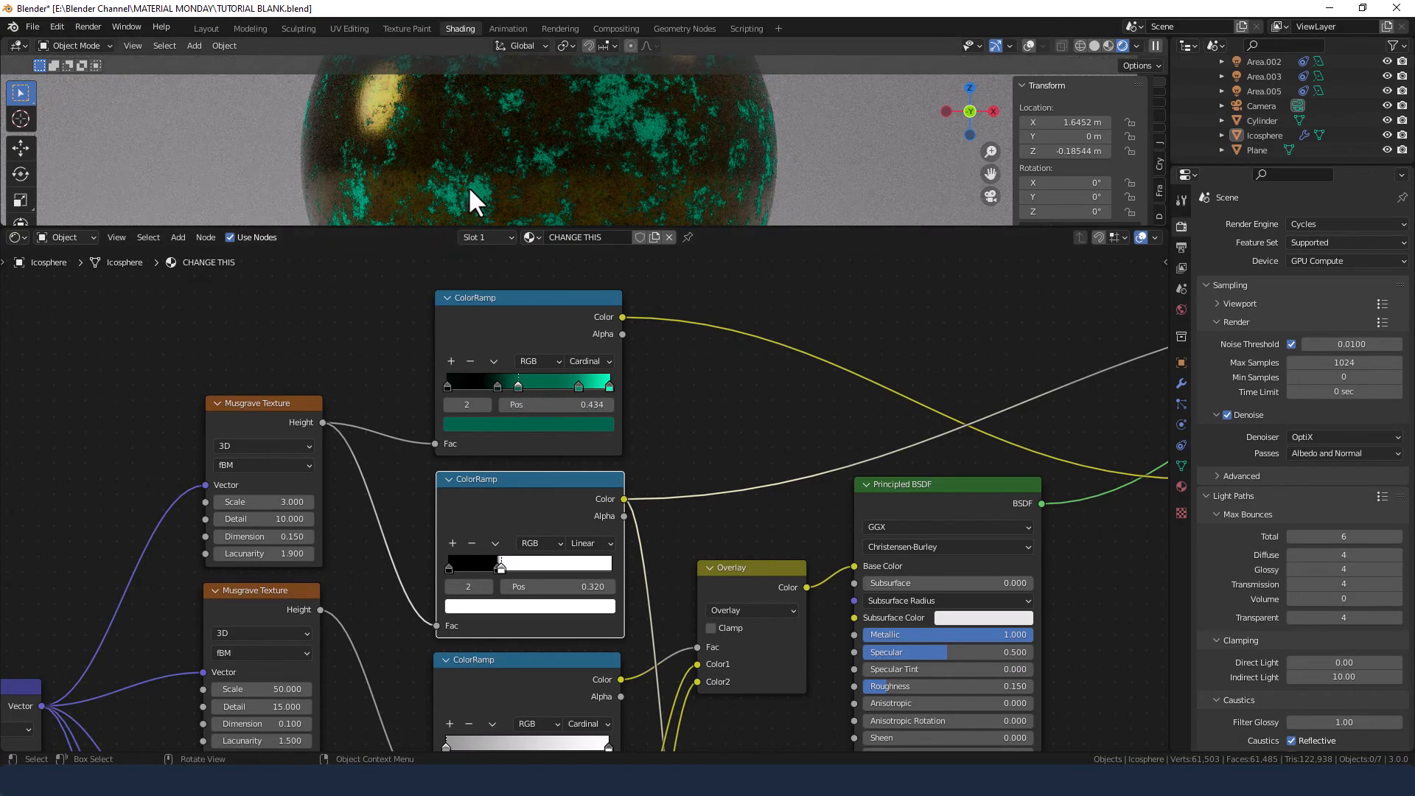
{"action": "scroll", "coordinate": [466, 180], "scroll_direction": "up", "scroll_amount": 4}
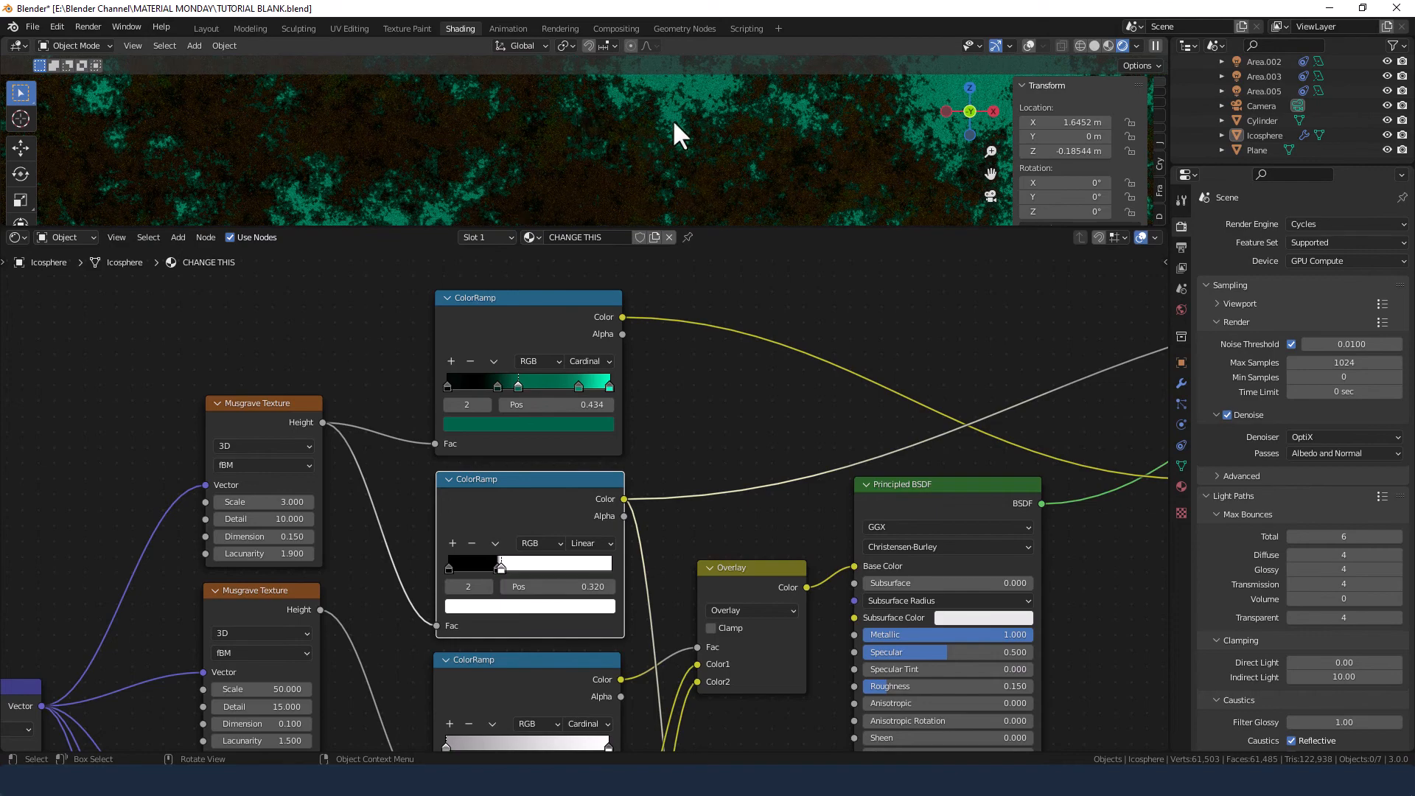
{"action": "scroll", "coordinate": [640, 78], "scroll_direction": "up", "scroll_amount": 2}
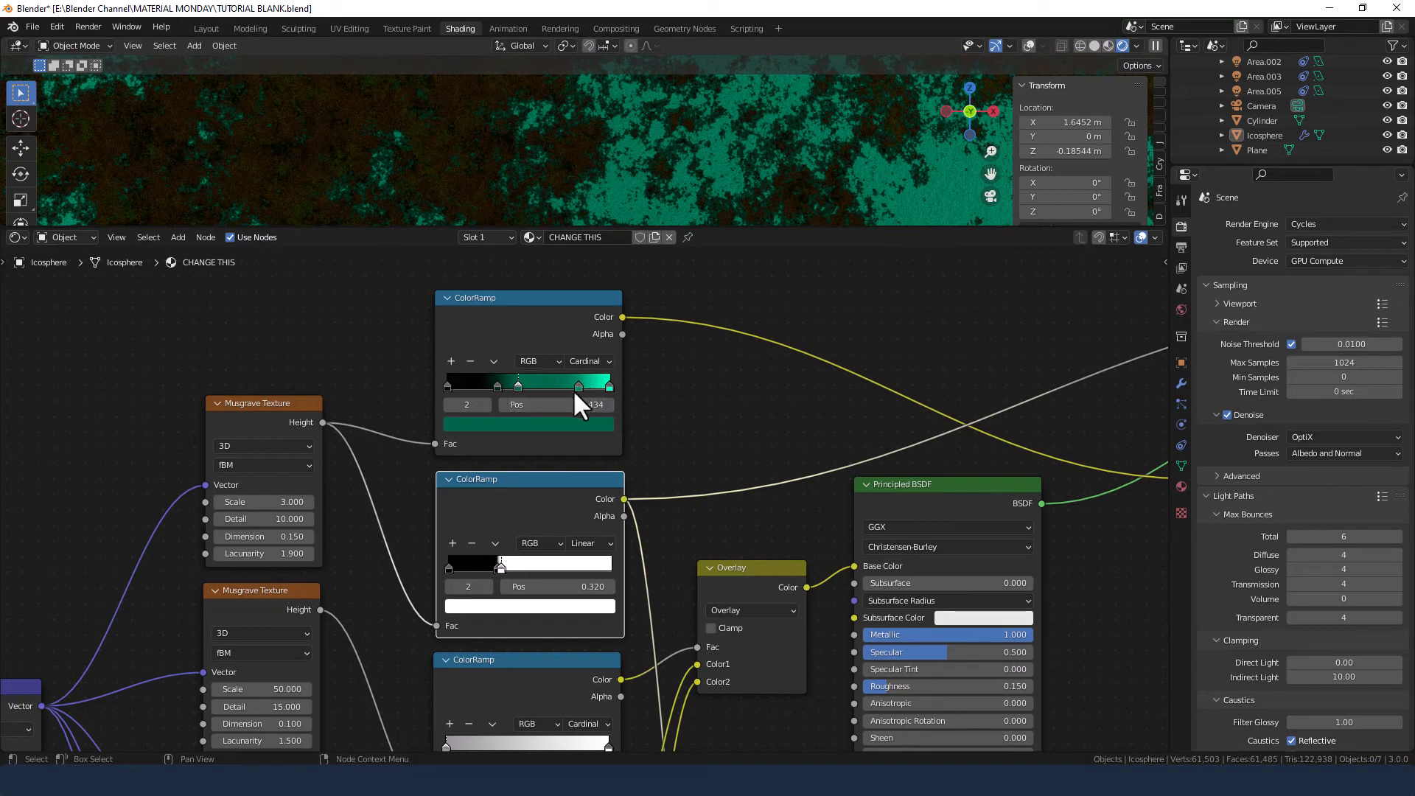
{"action": "left_click_drag", "start_coordinate": [575, 385], "coordinate": [483, 385]}
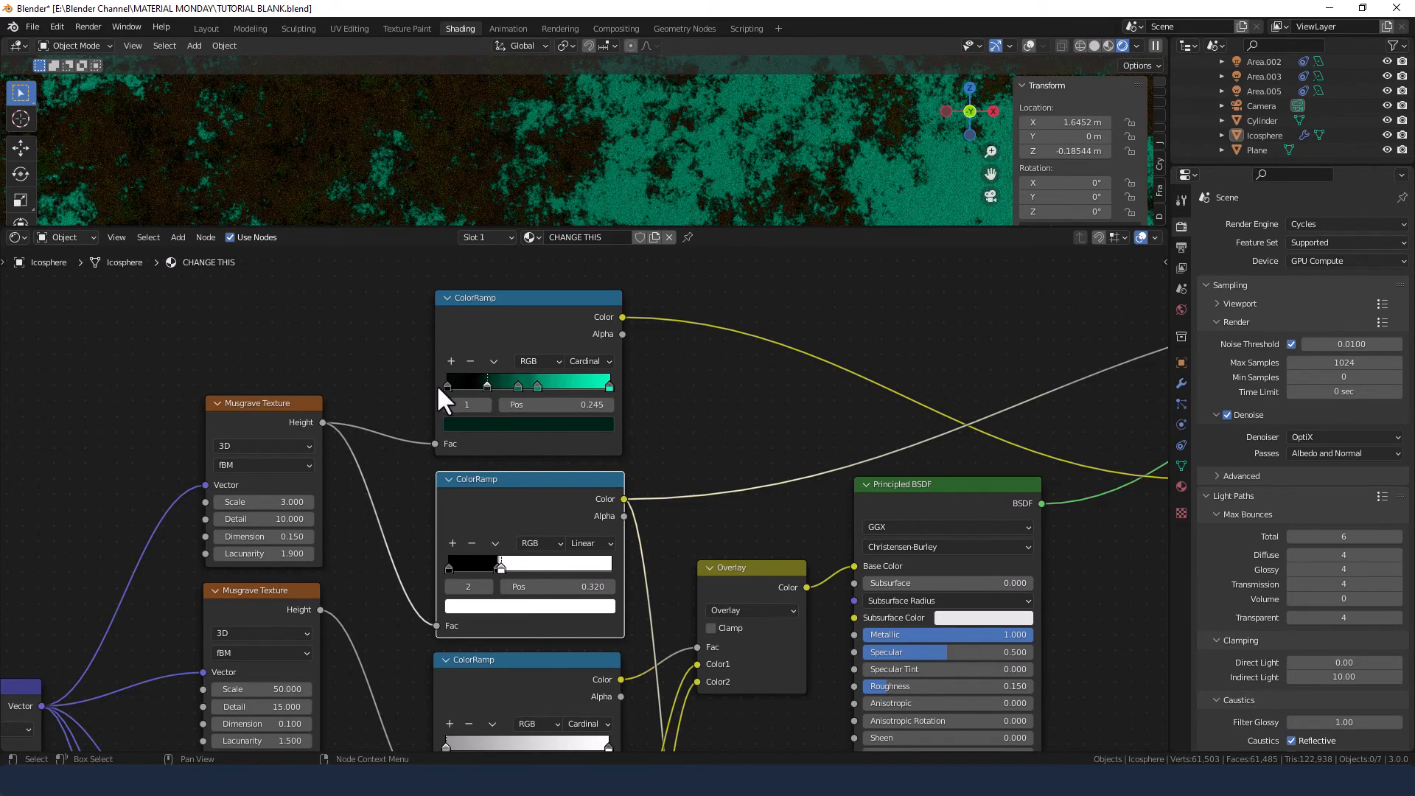
{"action": "left_click", "coordinate": [448, 386]}
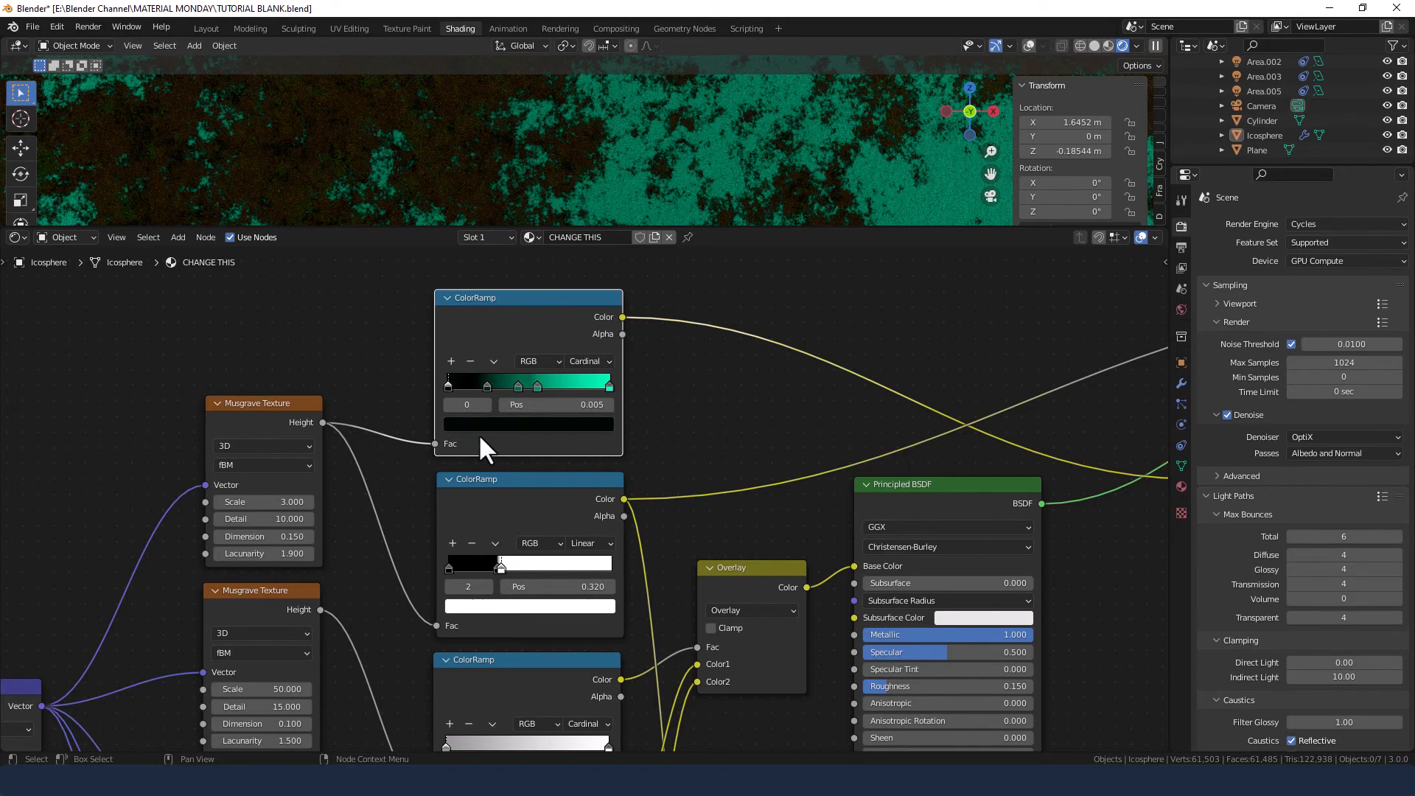
{"action": "left_click_drag", "start_coordinate": [449, 389], "coordinate": [513, 386]}
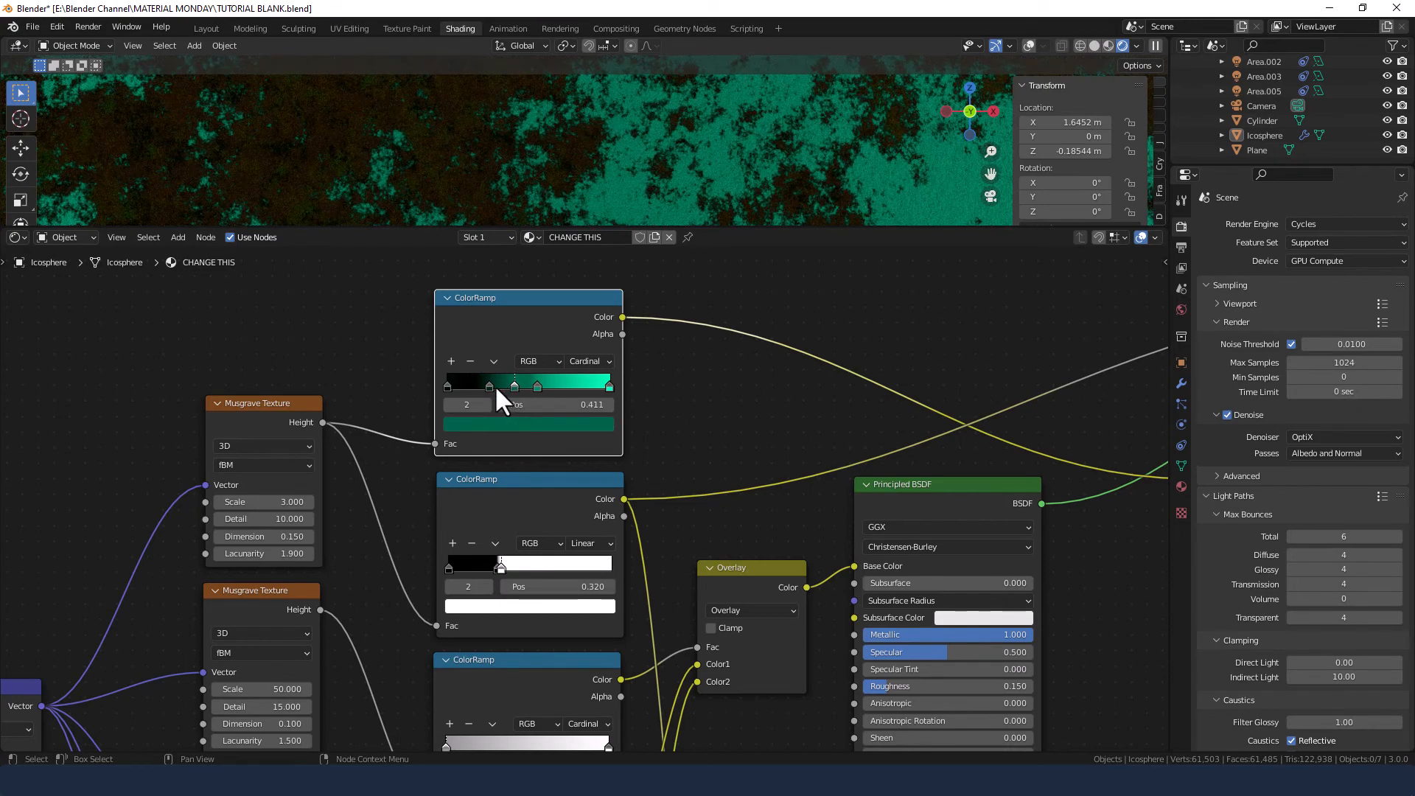
{"action": "left_click", "coordinate": [489, 386]}
{"action": "left_click_drag", "start_coordinate": [488, 385], "coordinate": [560, 386]}
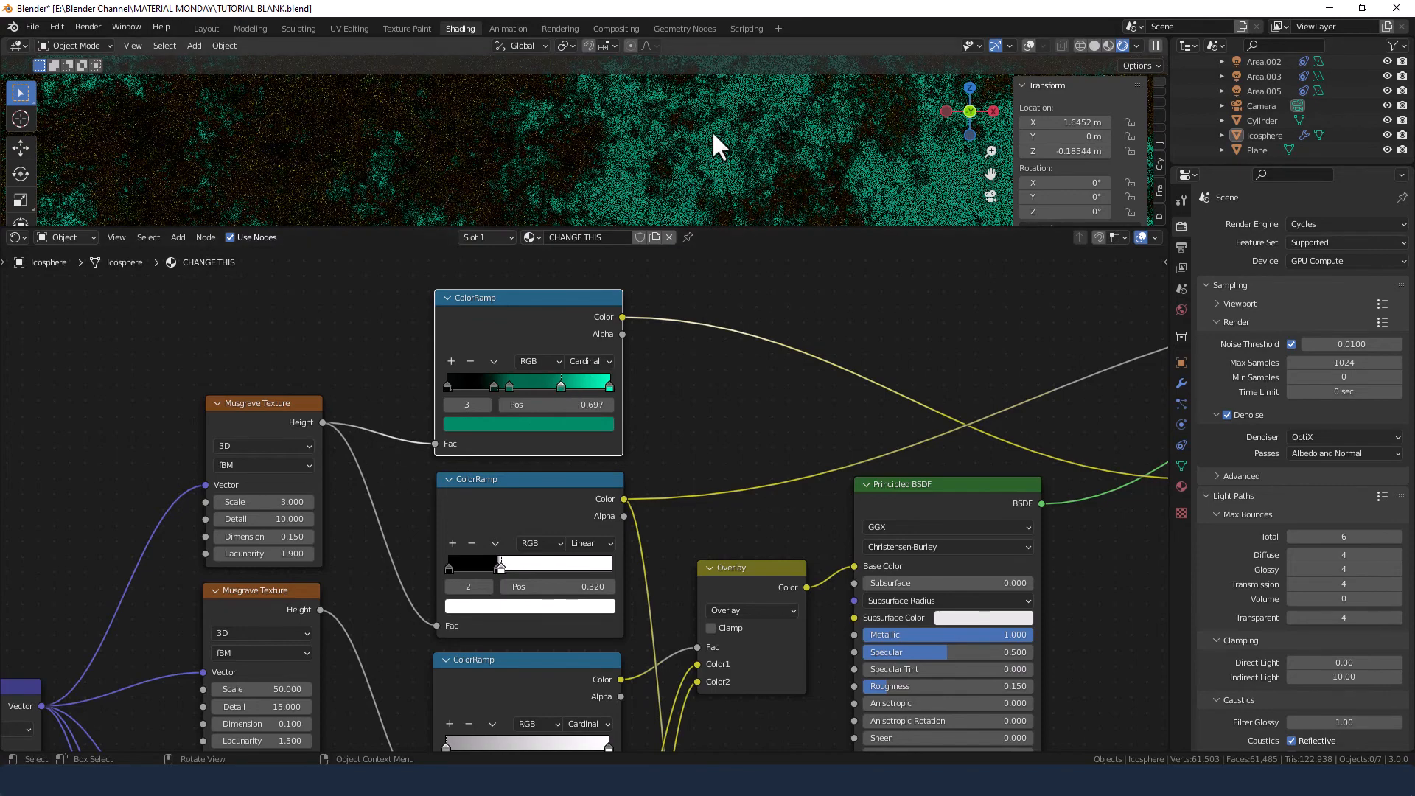
{"action": "scroll", "coordinate": [708, 129], "scroll_direction": "down", "scroll_amount": 3}
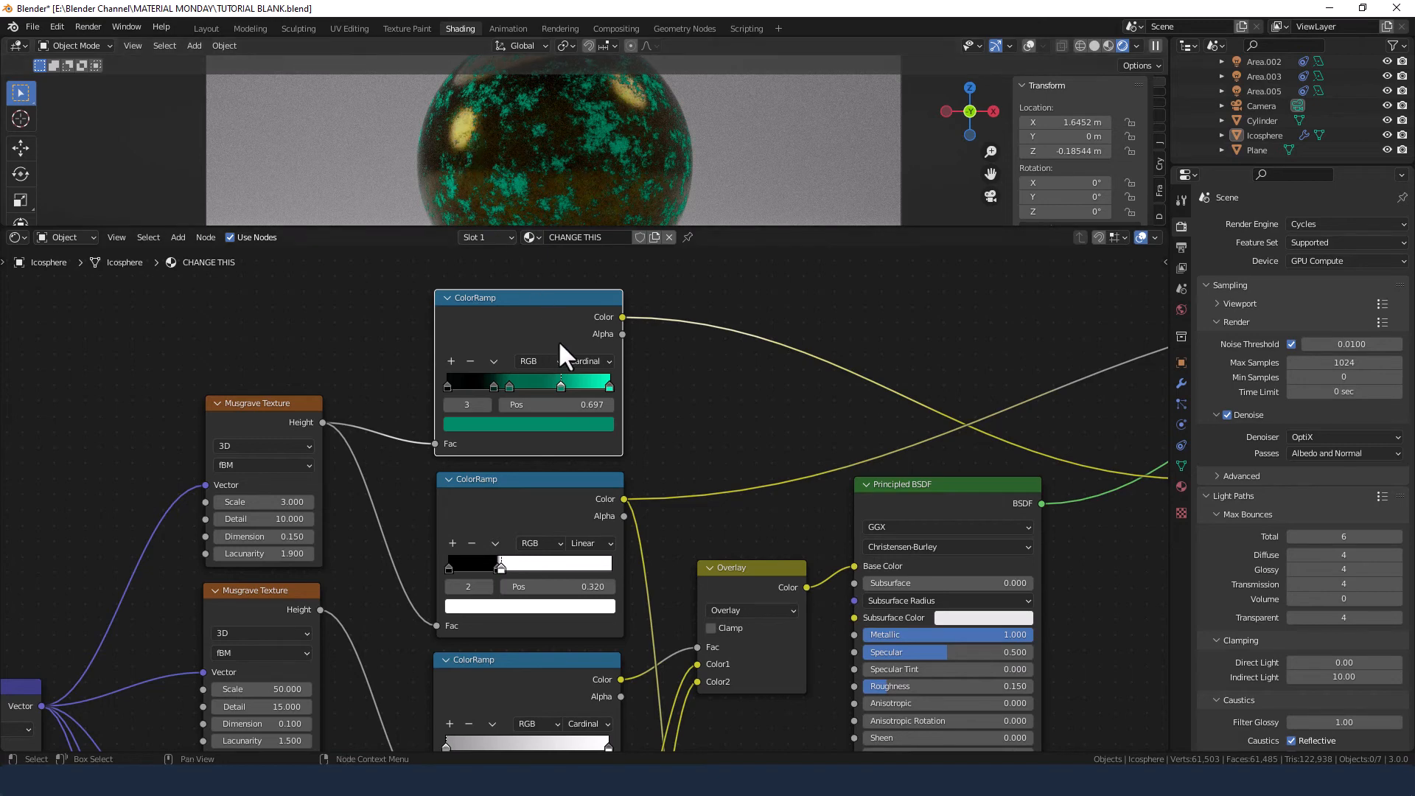
{"action": "middle_click_drag", "start_coordinate": [632, 602], "coordinate": [625, 282]}
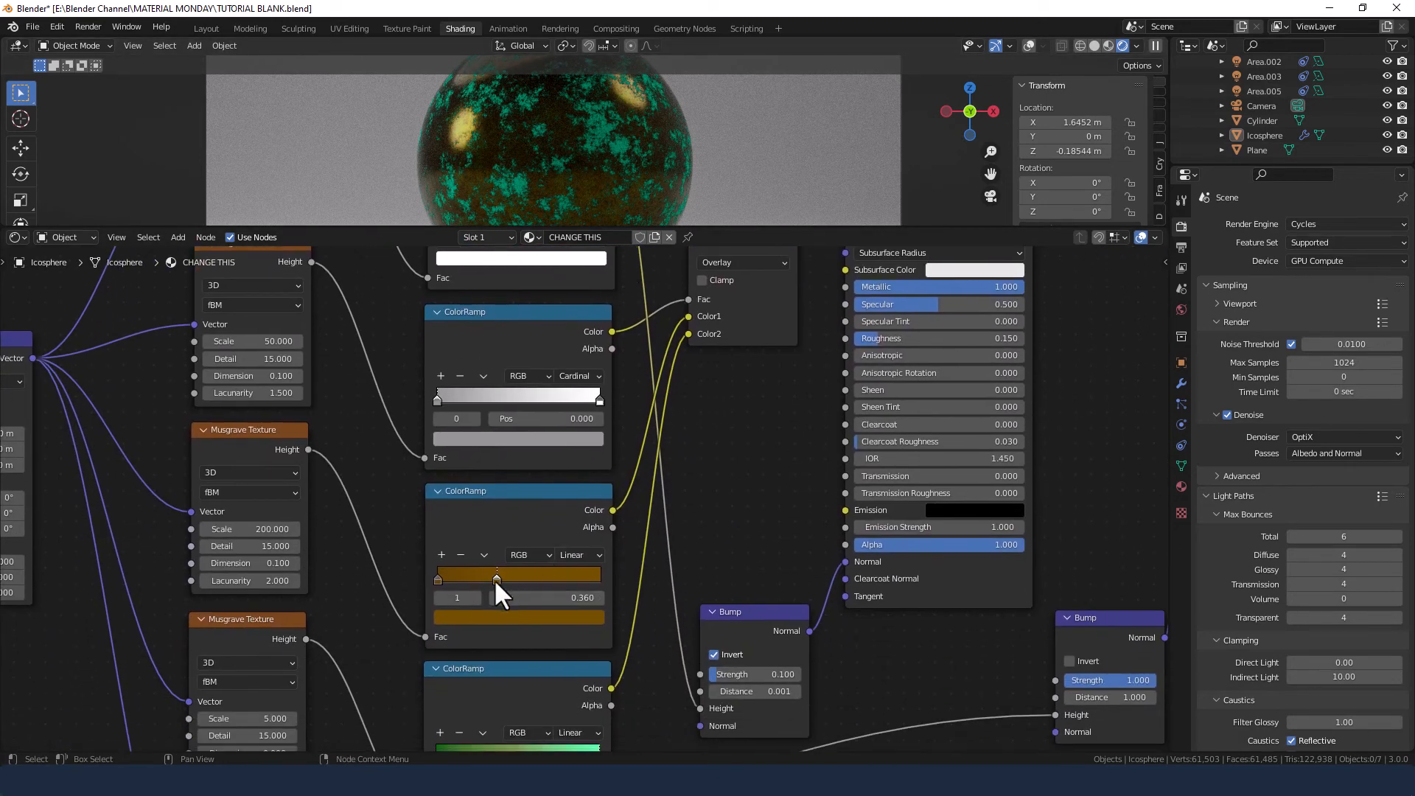
{"action": "middle_click_drag", "start_coordinate": [631, 364], "coordinate": [622, 578]}
{"action": "scroll", "coordinate": [635, 445], "scroll_direction": "down", "scroll_amount": 4}
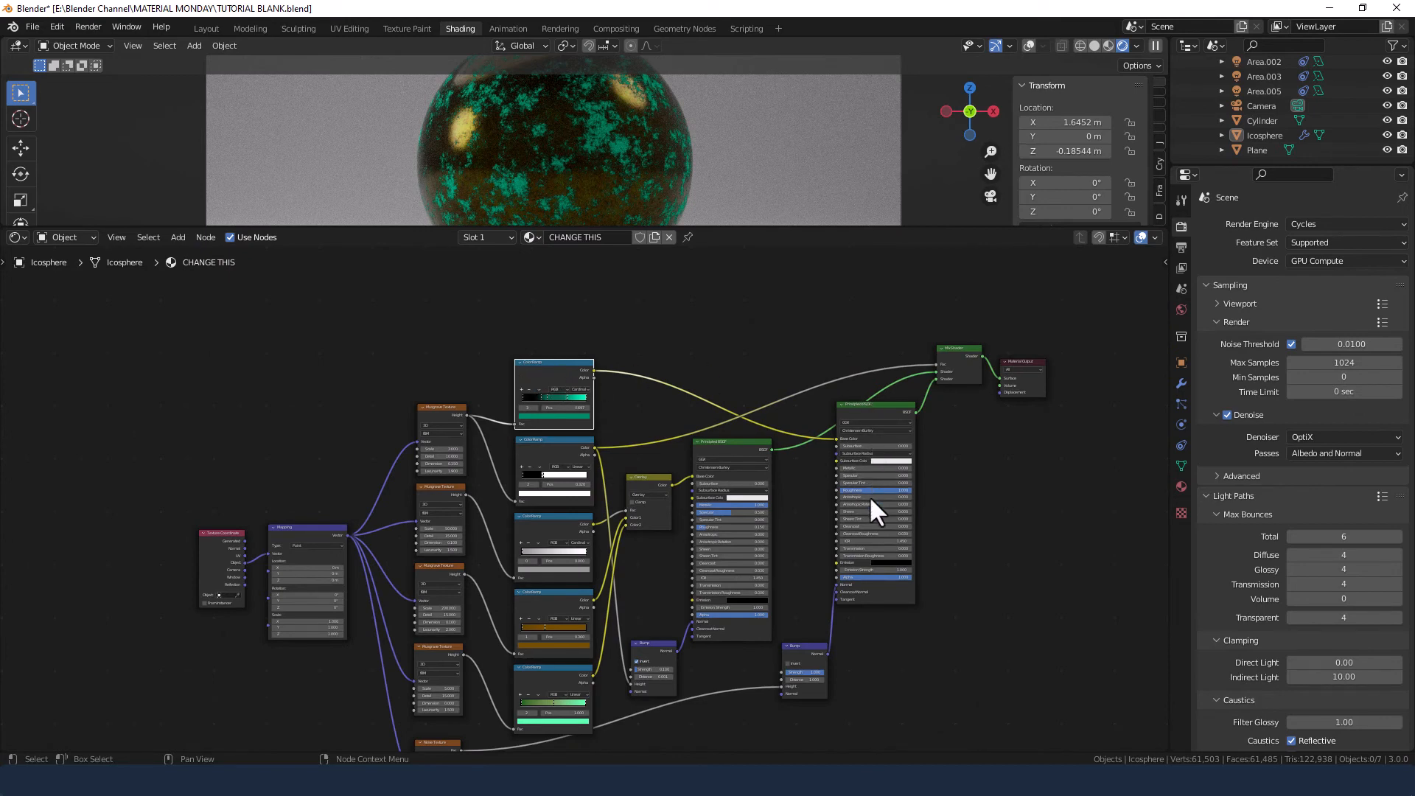
{"action": "left_click", "coordinate": [952, 352]}
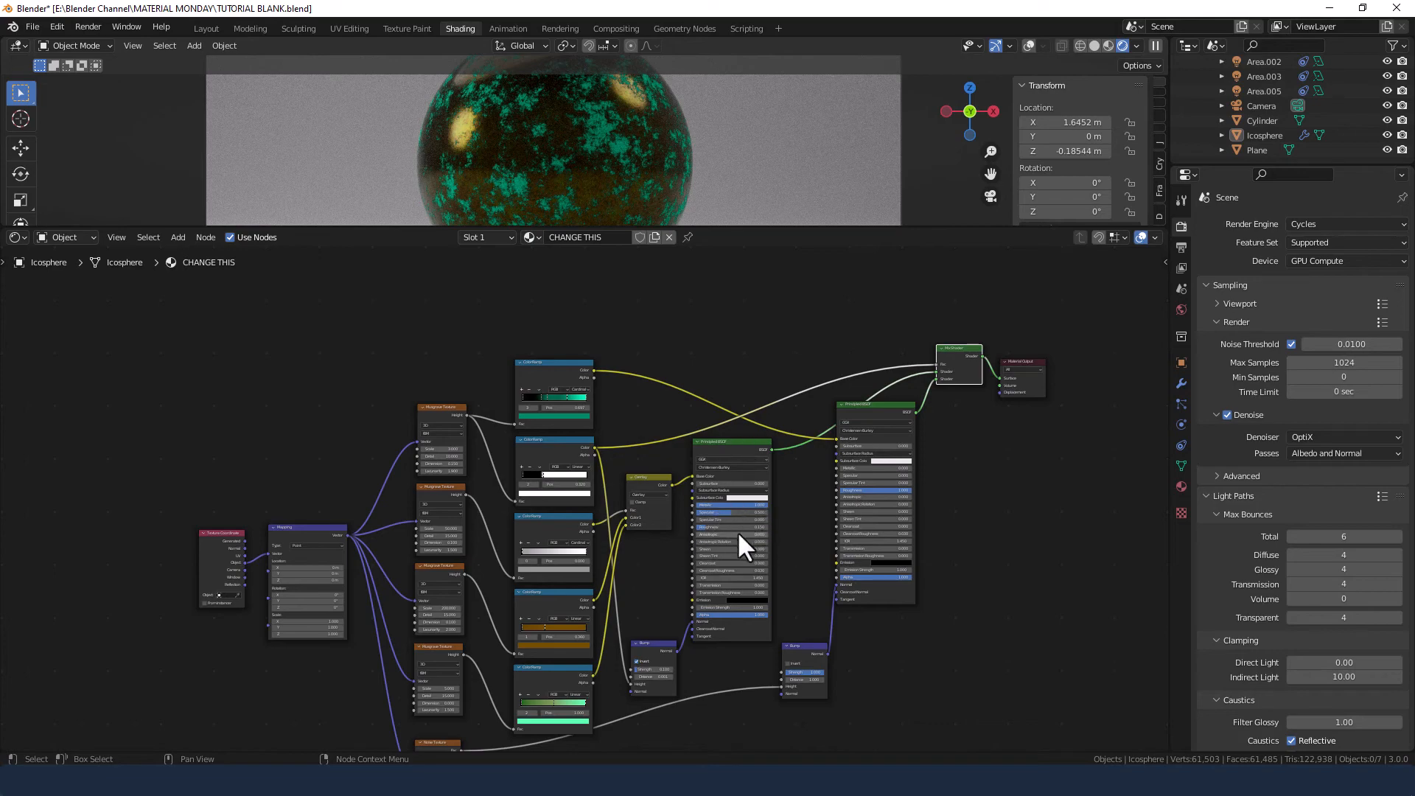
- Darken the grey stop at position 0.000 of the ColorRamp feeding the Overlay's Fac to V 0.2 and inspect the metal highlight up close
{"action": "scroll", "coordinate": [544, 523], "scroll_direction": "up", "scroll_amount": 4}
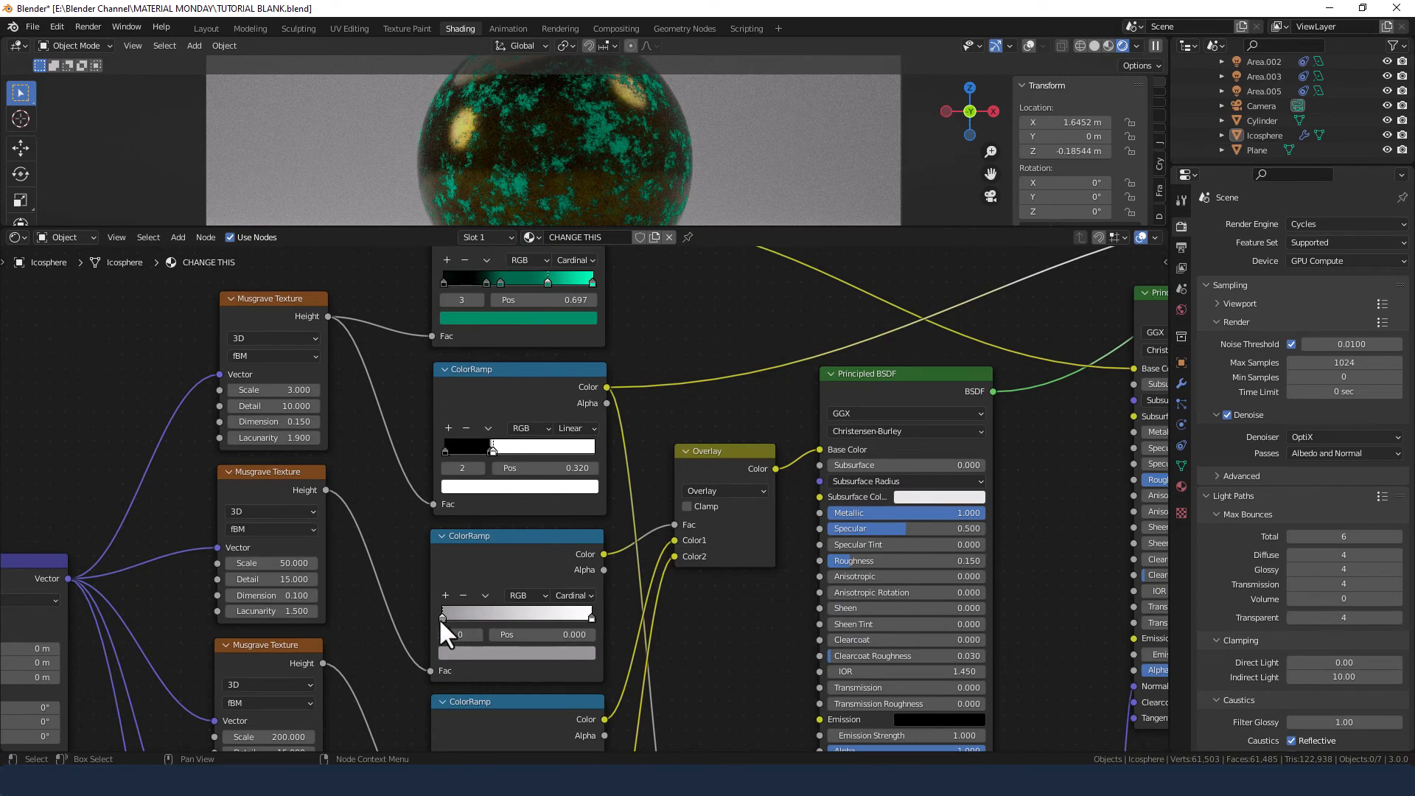
{"action": "mouse_move", "coordinate": [443, 616]}
{"action": "left_mouse_down"}
{"action": "mouse_move", "coordinate": [543, 619]}
{"action": "mouse_move", "coordinate": [435, 620]}
{"action": "left_mouse_up"}
{"action": "left_click_drag", "start_coordinate": [590, 616], "coordinate": [620, 616]}
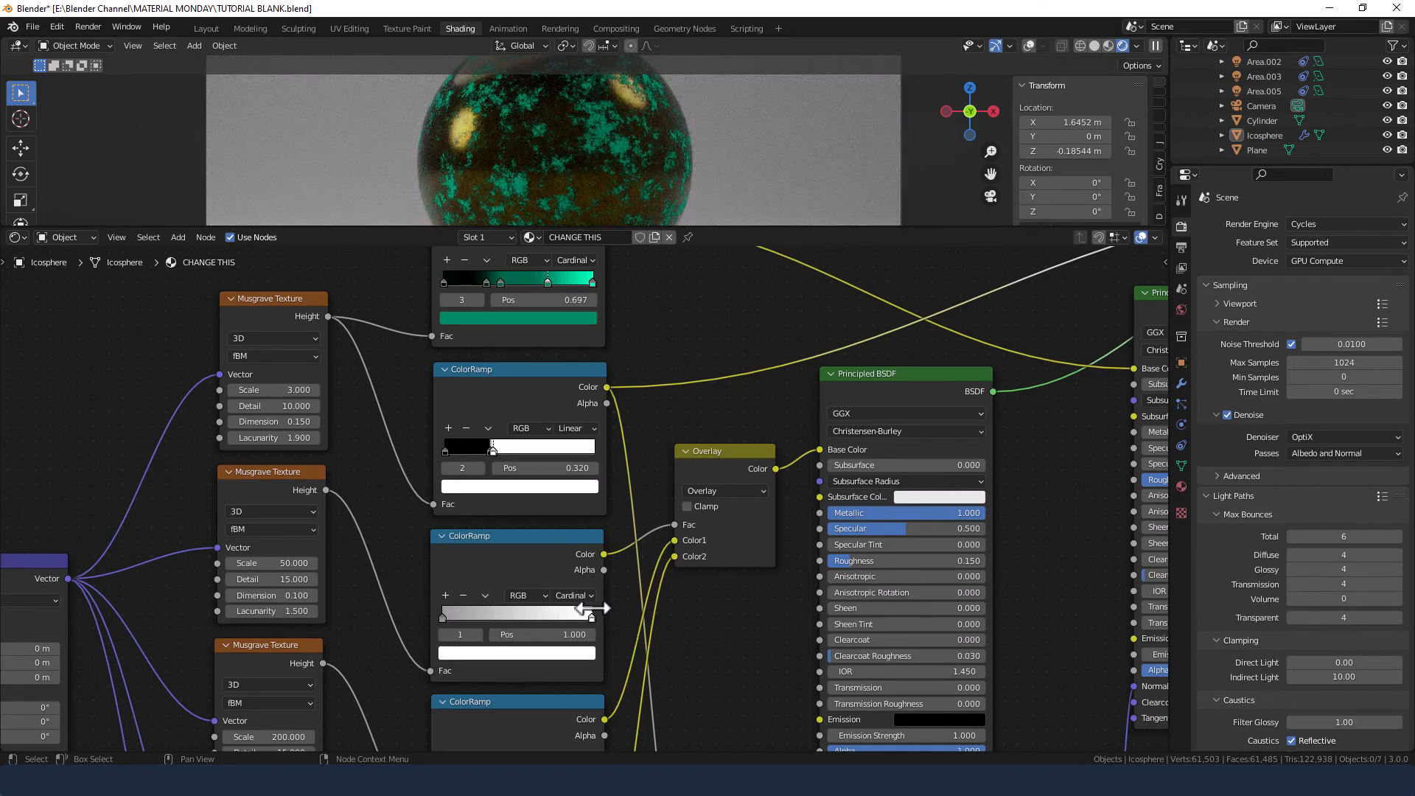
{"action": "left_click", "coordinate": [445, 616]}
{"action": "left_click", "coordinate": [476, 653]}
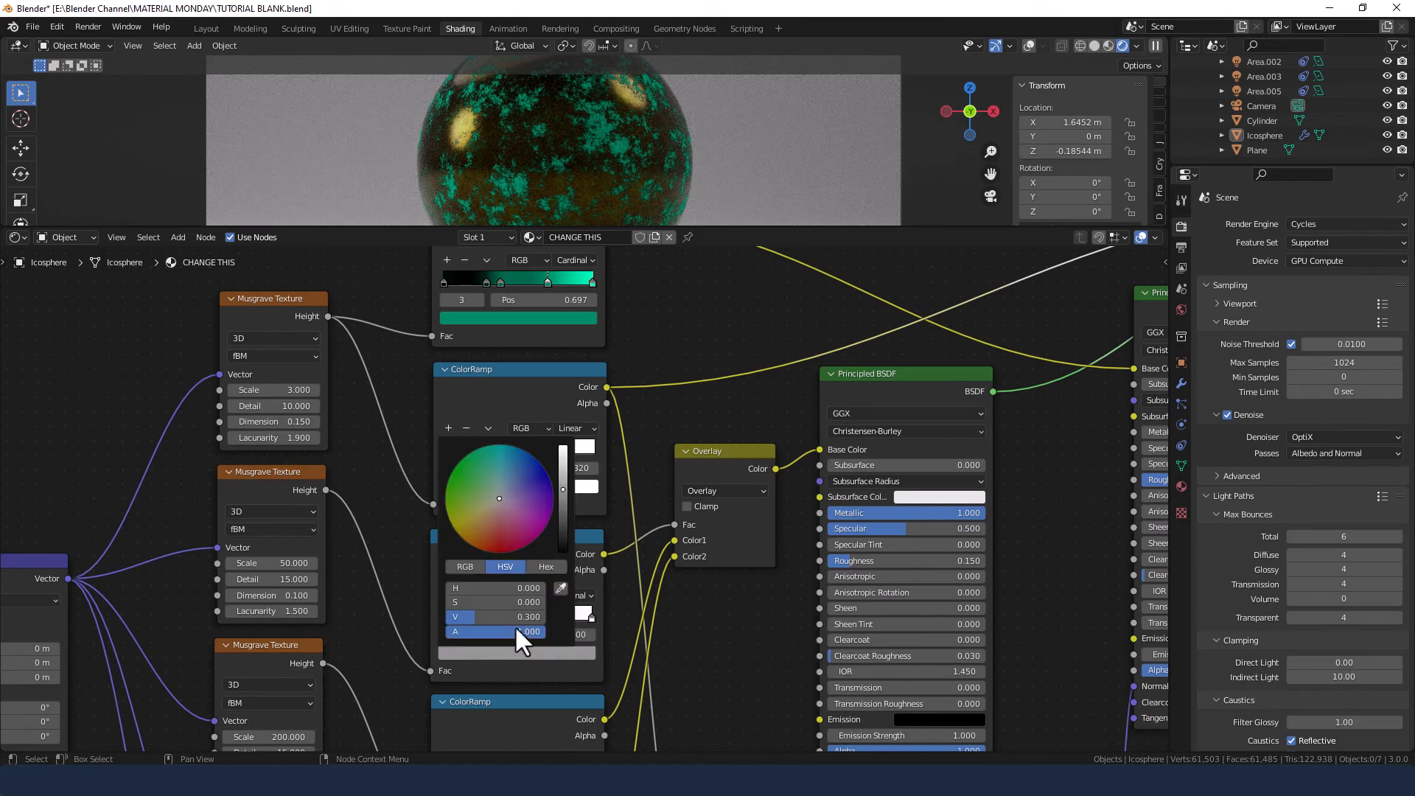
{"action": "left_click", "coordinate": [521, 615]}
{"action": "type", "text": "0.2"}
{"action": "key", "text": "Return"}
{"action": "scroll", "coordinate": [484, 140], "scroll_direction": "up", "scroll_amount": 5}
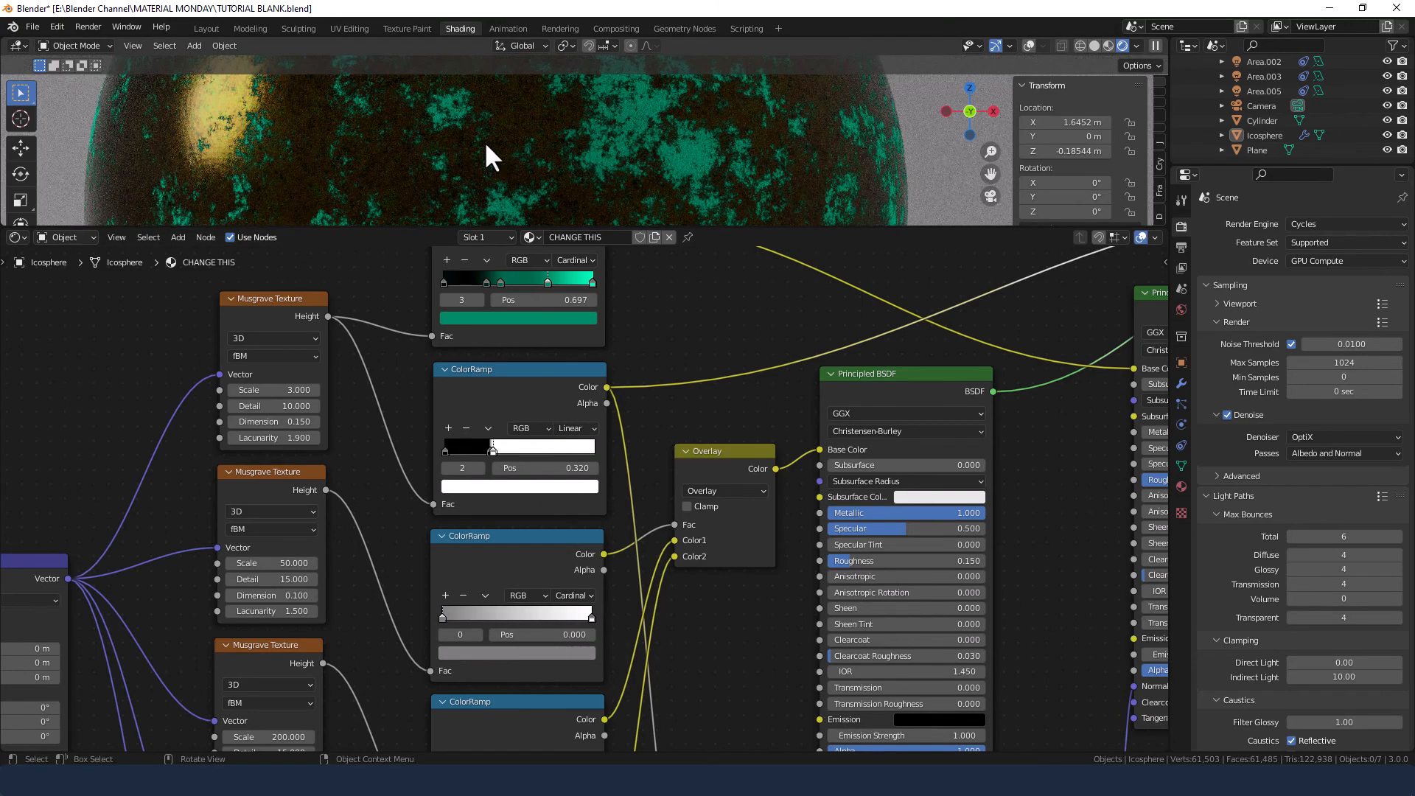
{"action": "middle_click_drag", "start_coordinate": [289, 86], "coordinate": [648, 154], "text": "shift"}
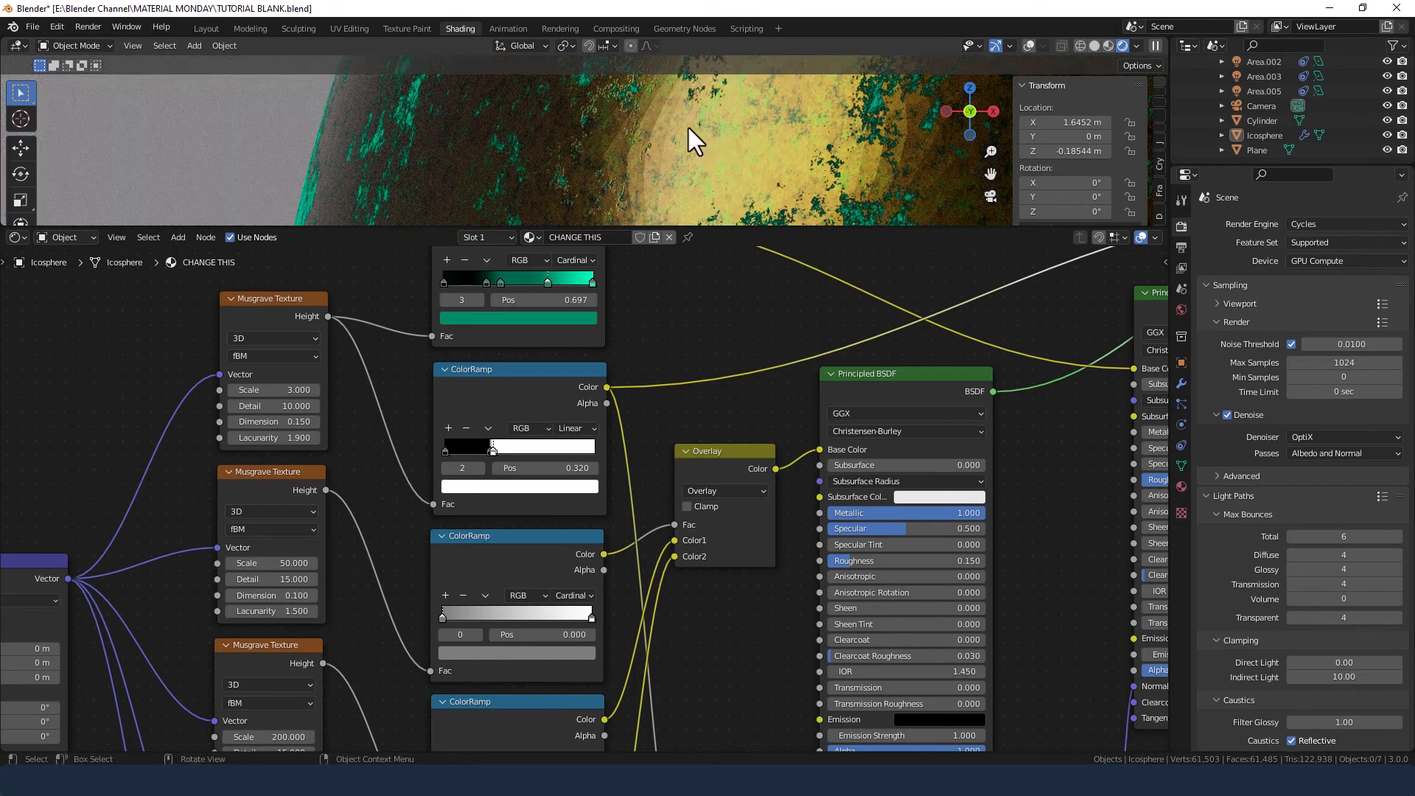
- In the green ColorRamp fed by the Scale 5 Musgrave, move the mint stop to 0.650 and the olive stop closer to the dark green end
{"action": "scroll", "coordinate": [643, 307], "scroll_direction": "down", "scroll_amount": 4}
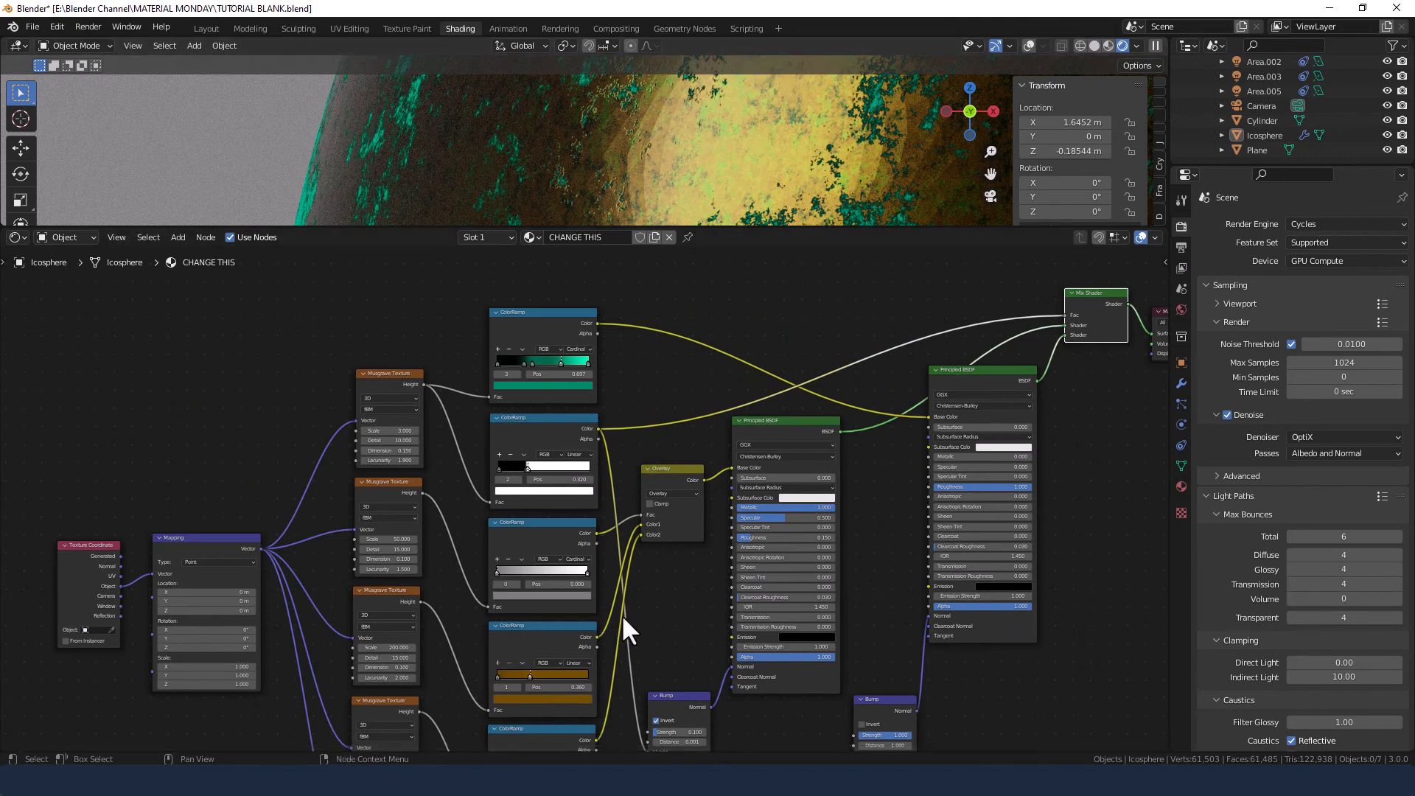
{"action": "middle_click_drag", "start_coordinate": [647, 601], "coordinate": [636, 502]}
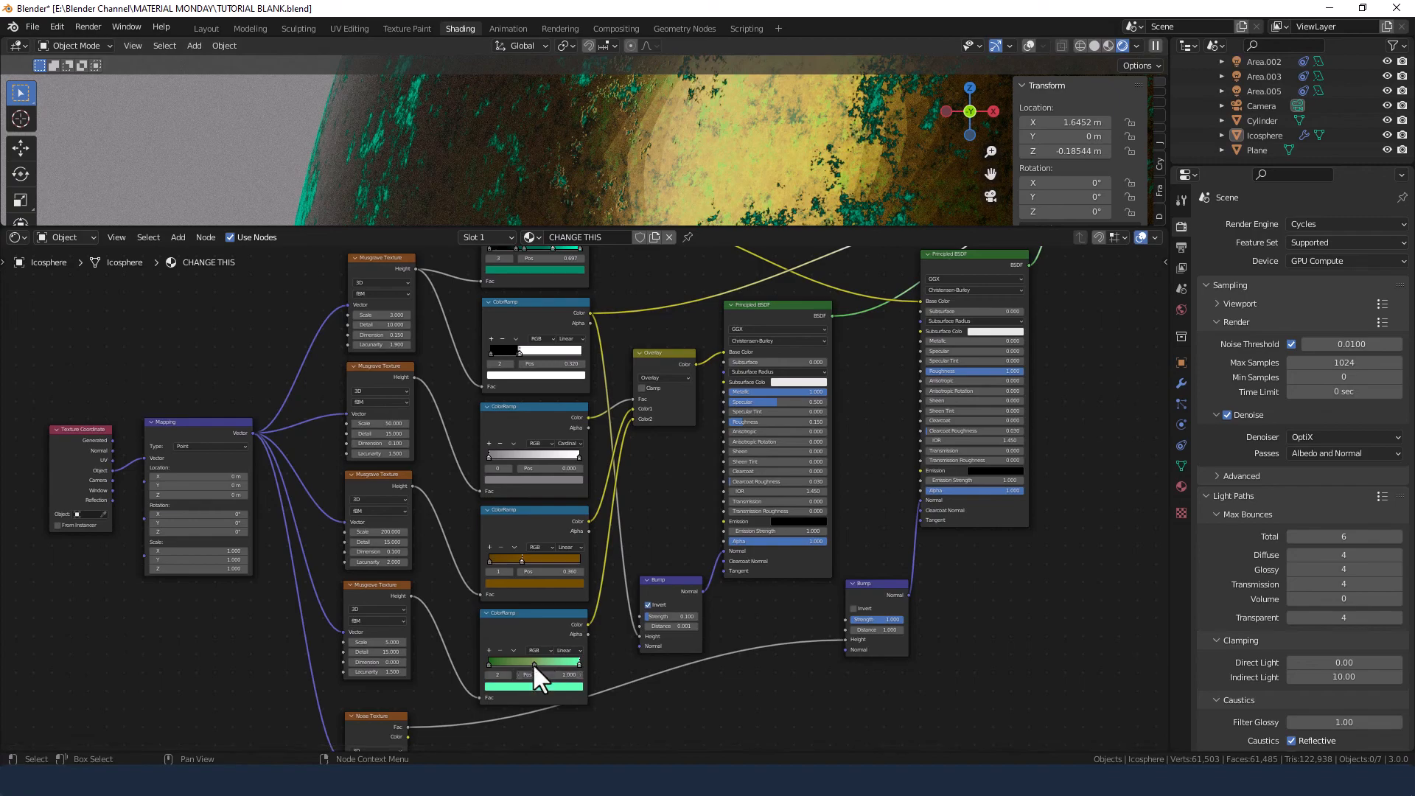
{"action": "mouse_move", "coordinate": [532, 662]}
{"action": "left_mouse_down"}
{"action": "mouse_move", "coordinate": [580, 661]}
{"action": "mouse_move", "coordinate": [542, 666]}
{"action": "left_mouse_up"}
{"action": "scroll", "coordinate": [684, 168], "scroll_direction": "down", "scroll_amount": 14}
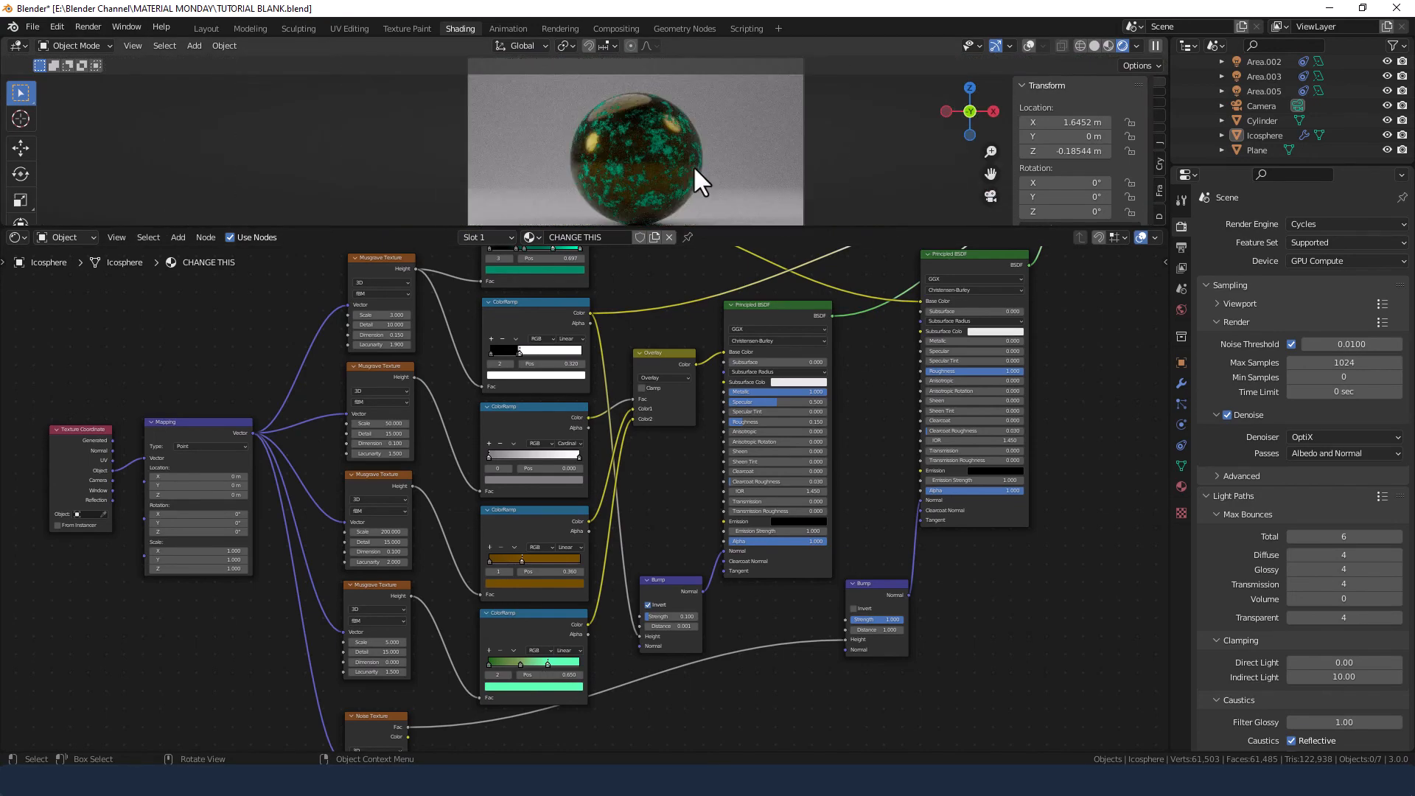
- Render the scene with the finished icosphere material as a still image
{"action": "scroll", "coordinate": [693, 165], "scroll_direction": "up", "scroll_amount": 2}
{"action": "middle_click_drag", "start_coordinate": [702, 153], "coordinate": [656, 147], "text": "shift"}
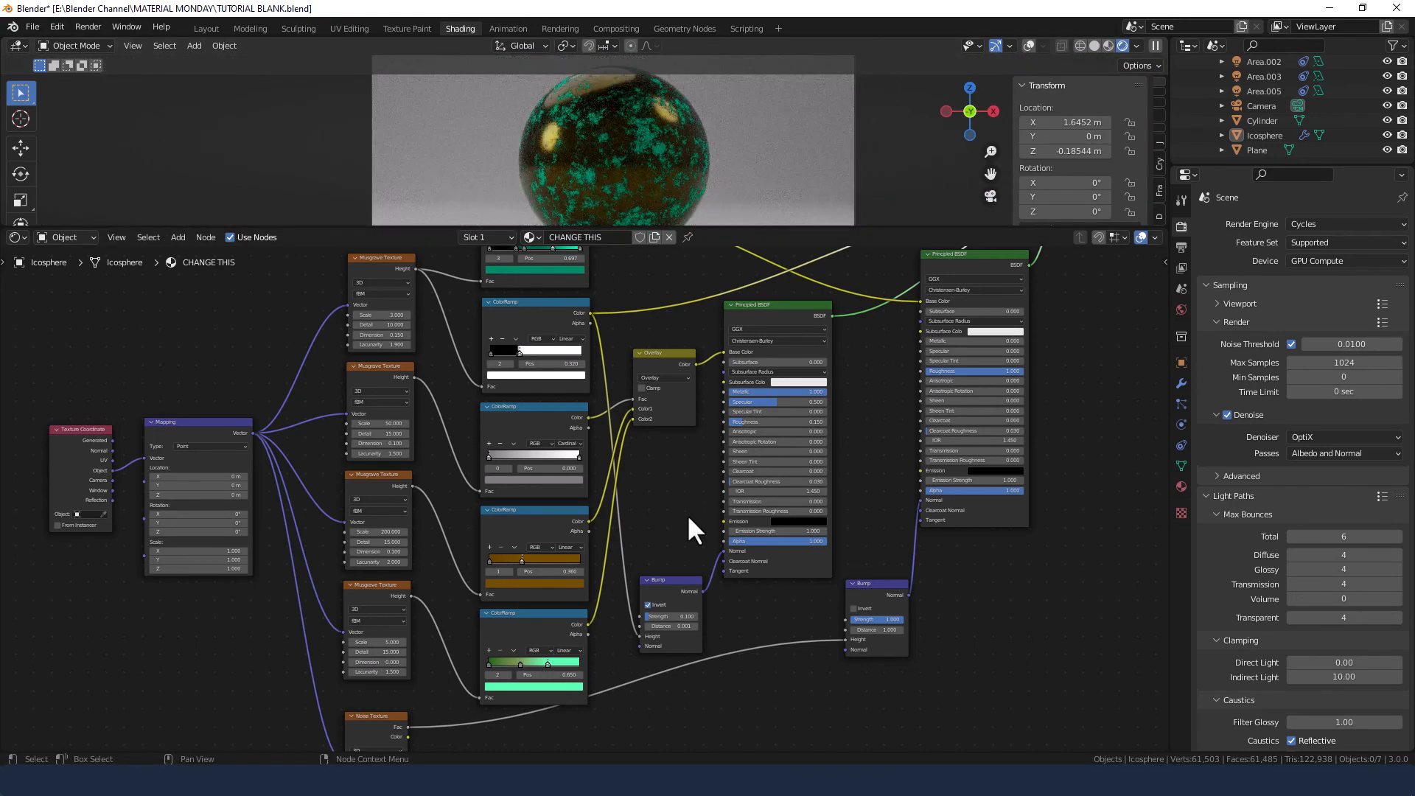
{"action": "scroll", "coordinate": [678, 510], "scroll_direction": "down", "scroll_amount": 2}
{"action": "mouse_move", "coordinate": [674, 508]}
{"action": "middle_mouse_down"}
{"action": "mouse_move", "coordinate": [658, 554]}
{"action": "mouse_move", "coordinate": [661, 502]}
{"action": "middle_mouse_up"}
{"action": "scroll", "coordinate": [656, 534], "scroll_direction": "down", "scroll_amount": 1}
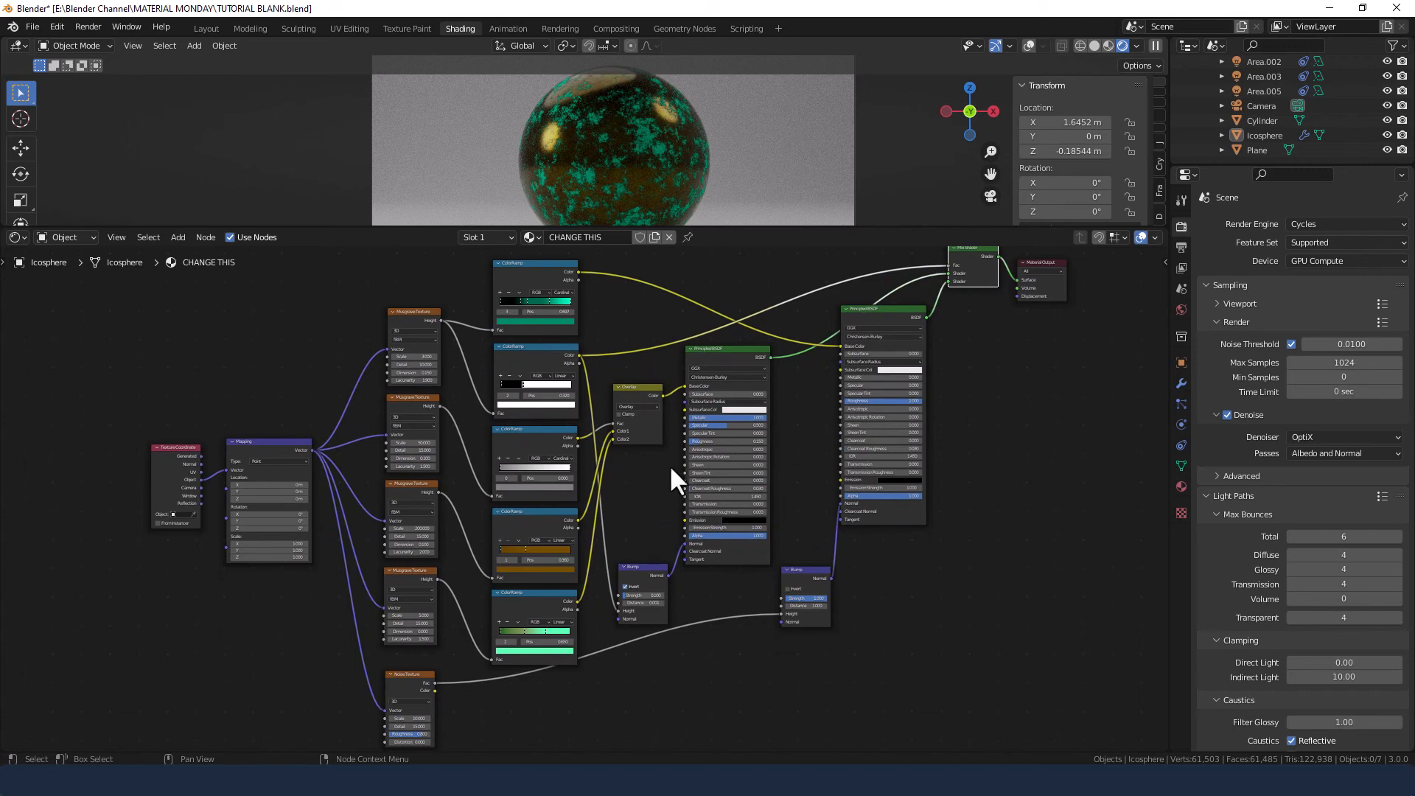
{"action": "left_click", "coordinate": [90, 26]}
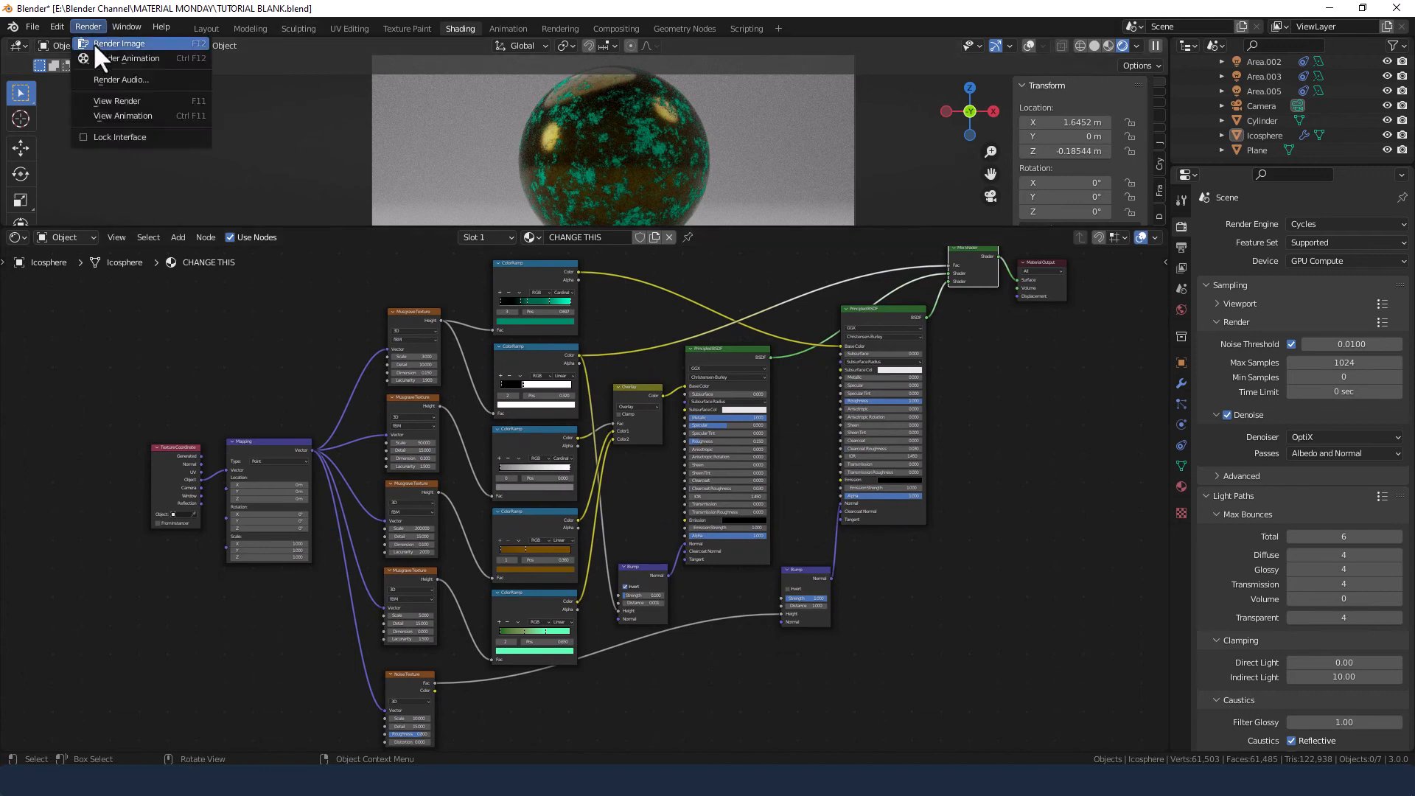
{"action": "left_click", "coordinate": [94, 43]}
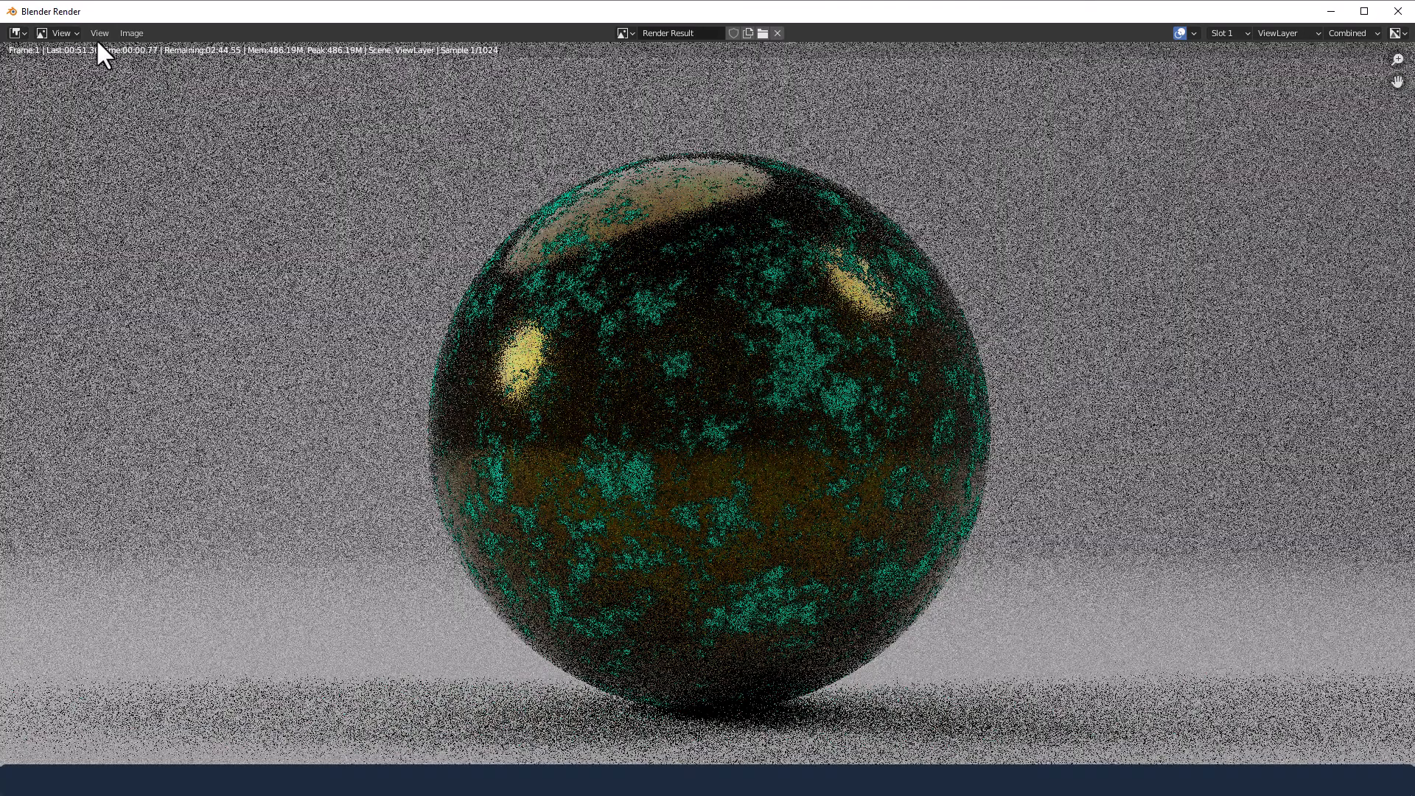